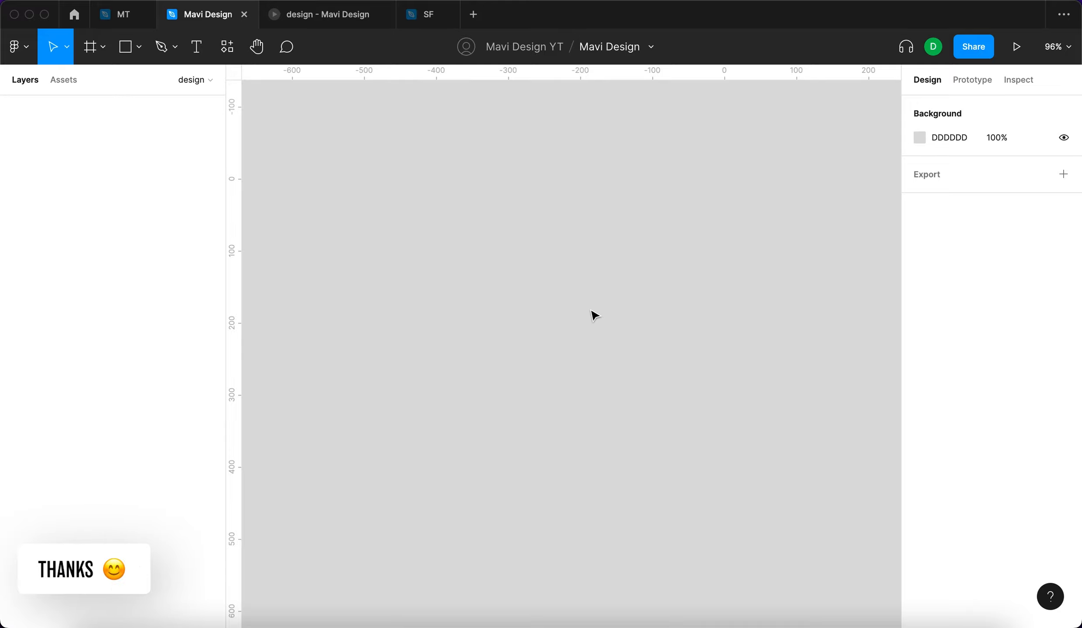
# Draw an ellipse on the empty canvas and set its width and height to 400.
pyautogui.click(595, 290)
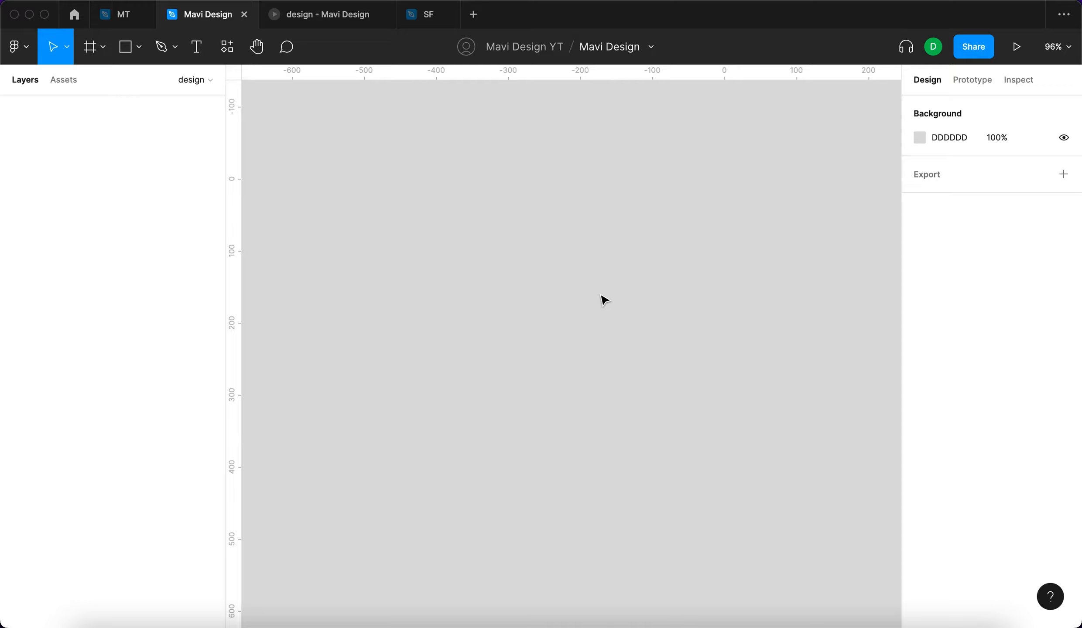
pyautogui.press('o')
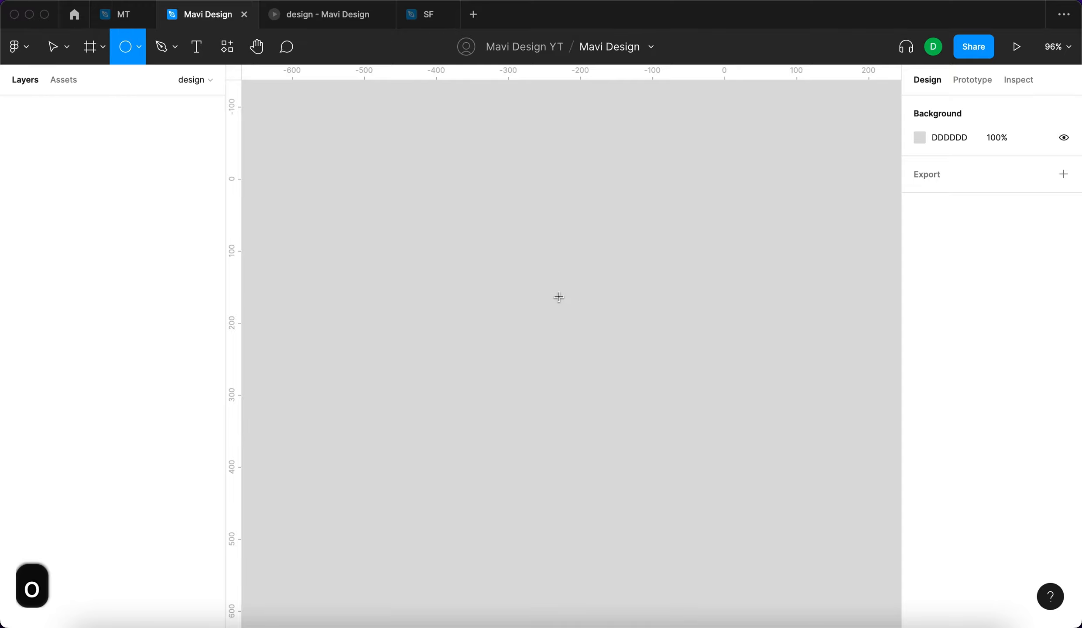
pyautogui.click(424, 166)
pyautogui.click(956, 170)
pyautogui.write('400')
pyautogui.press('Tab')
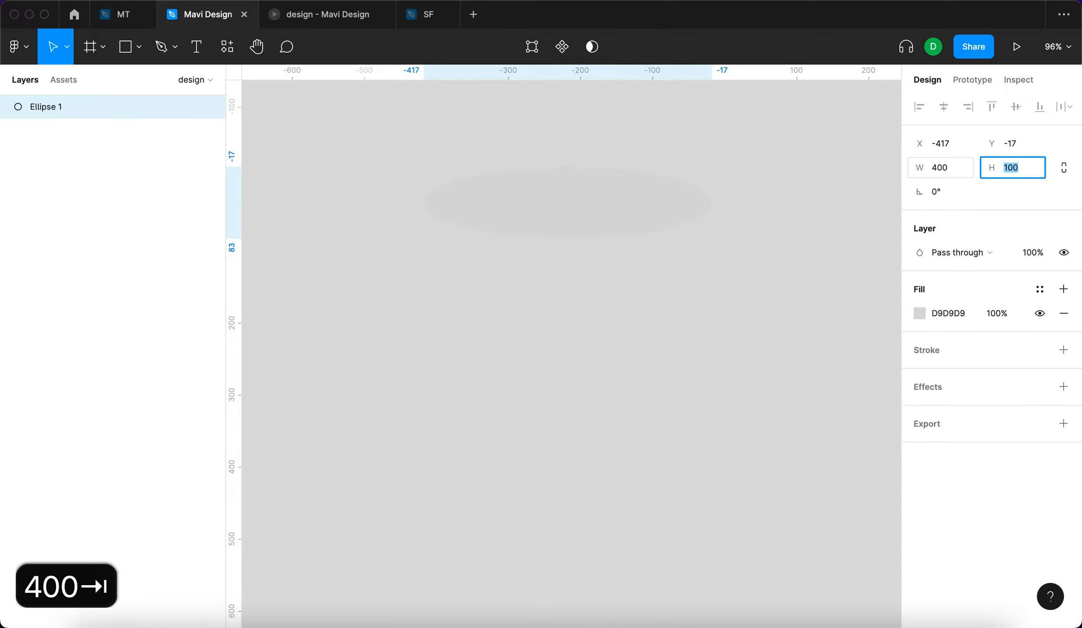
pyautogui.write('400')
pyautogui.press('Return')
# Change the circle's solid fill to dark grey 565656.
pyautogui.click(923, 315)
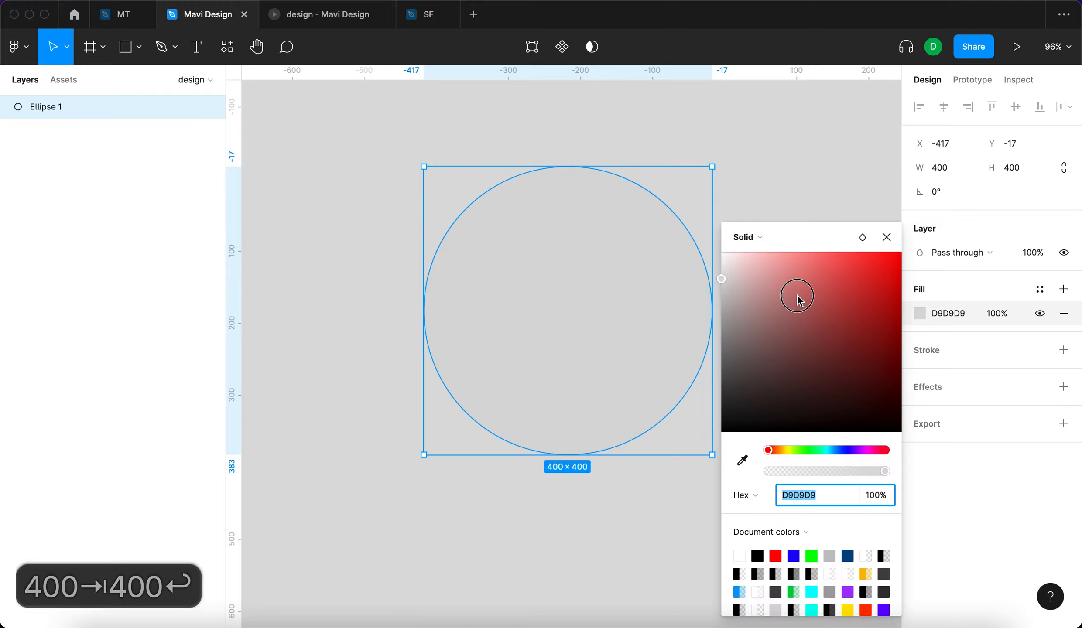
pyautogui.moveTo(797, 292); pyautogui.dragTo(684, 375)
pyautogui.press('Escape')
pyautogui.press('Escape')
# Draw a landscape frame about 1333 × 969 beside the circle.
pyautogui.scroll(-5, 801, 227)
pyautogui.hscroll(5, 798, 224)
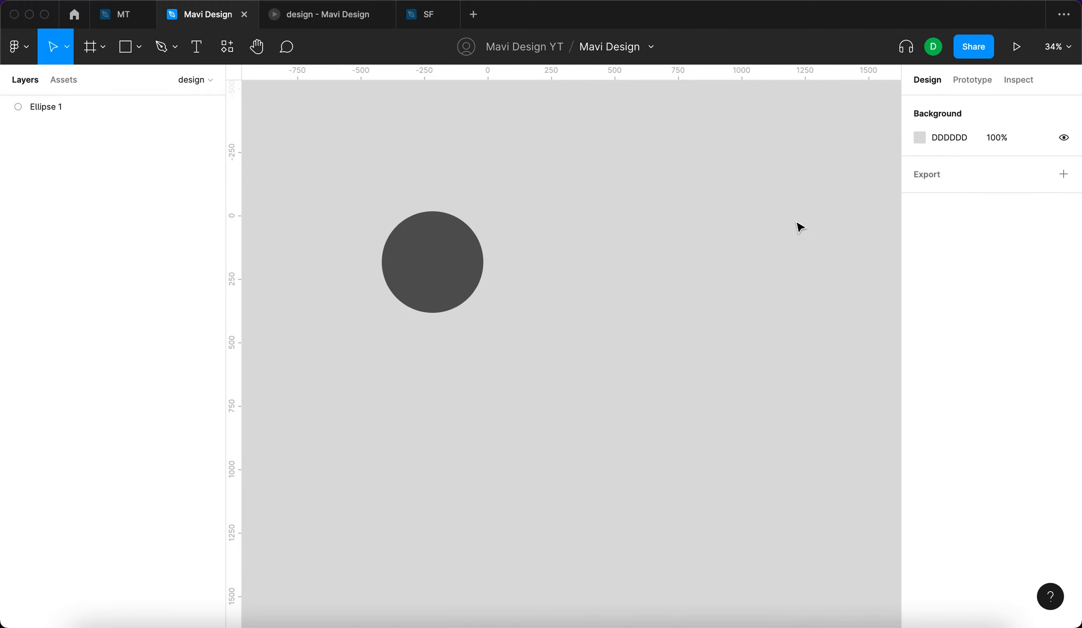
pyautogui.scroll(-3, 798, 225)
pyautogui.press('f')
pyautogui.moveTo(668, 162); pyautogui.dragTo(875, 312)
pyautogui.hscroll(3, 515, 198)
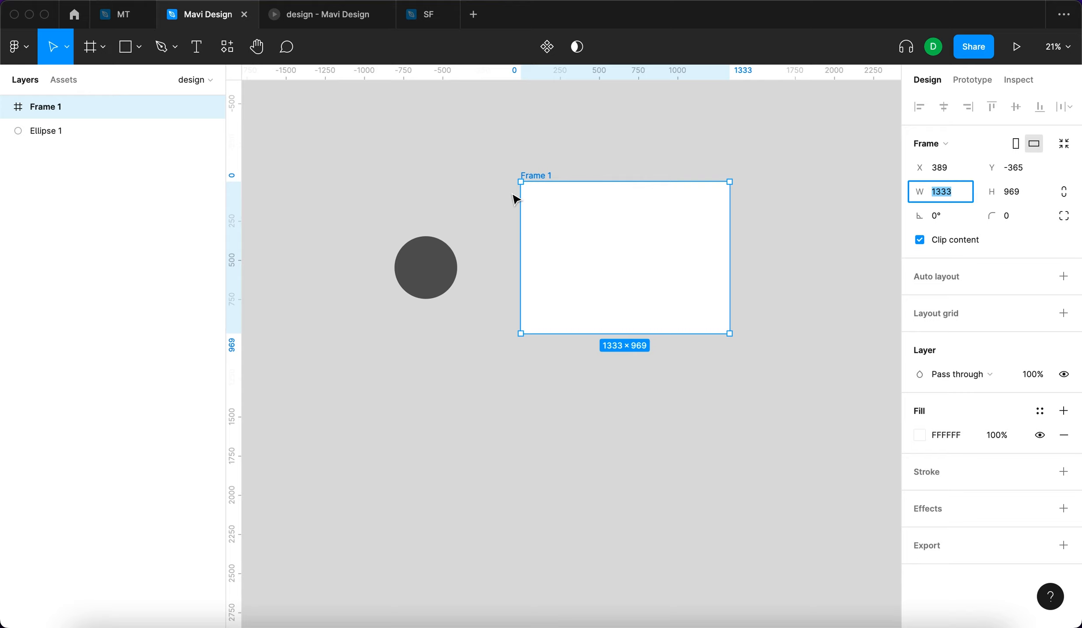
# Resize the frame to 1500 × 1000 and rename it "frame for button".
pyautogui.write('5')
pyautogui.press('BackSpace')
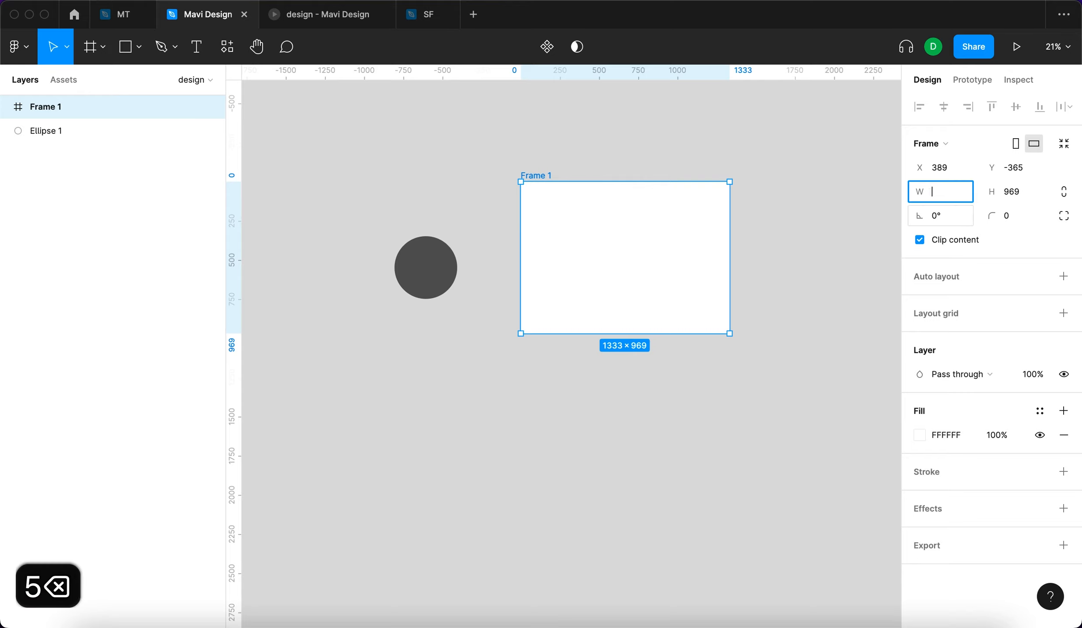
pyautogui.write('1500')
pyautogui.press('Tab')
pyautogui.write('1000')
pyautogui.press('Return')
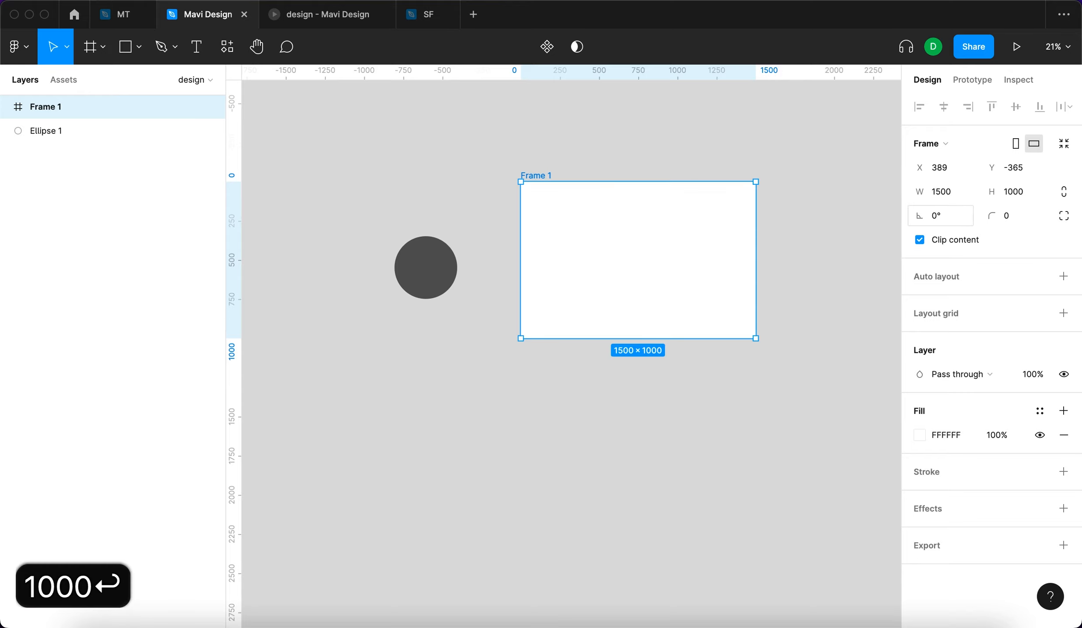
pyautogui.write('frame for button')
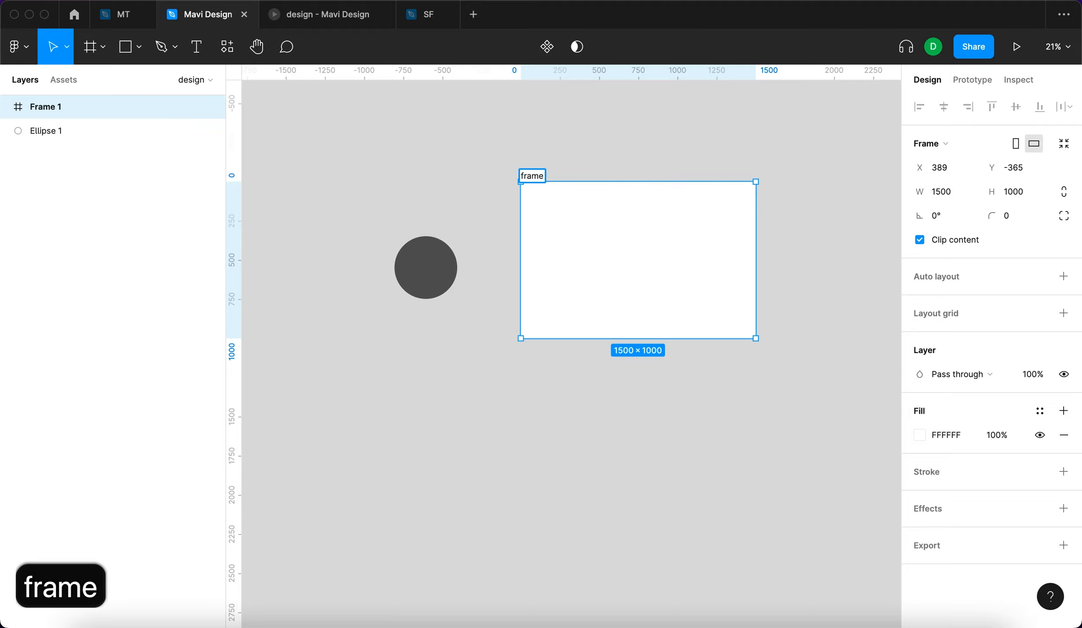
pyautogui.press('Return')
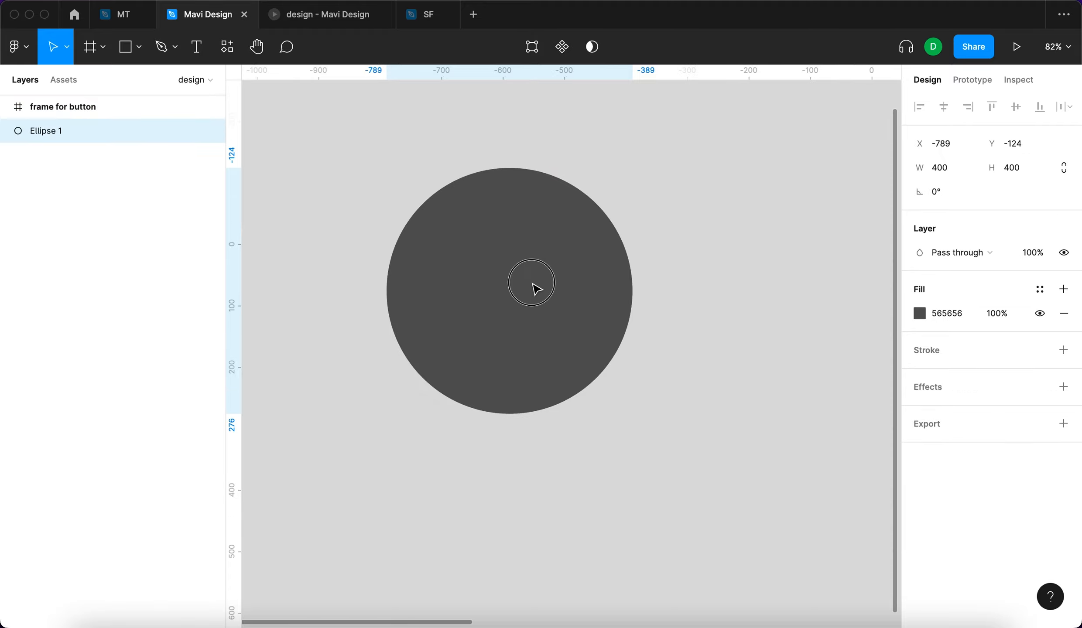
# Place two stacked bold text labels, START and STOP, on the circle at font size 50.
pyautogui.moveTo(532, 283)
pyautogui.mouseDown()
pyautogui.moveTo(534, 307)
pyautogui.moveTo(539, 291)
pyautogui.mouseUp()
pyautogui.press('t')
pyautogui.click(490, 352)
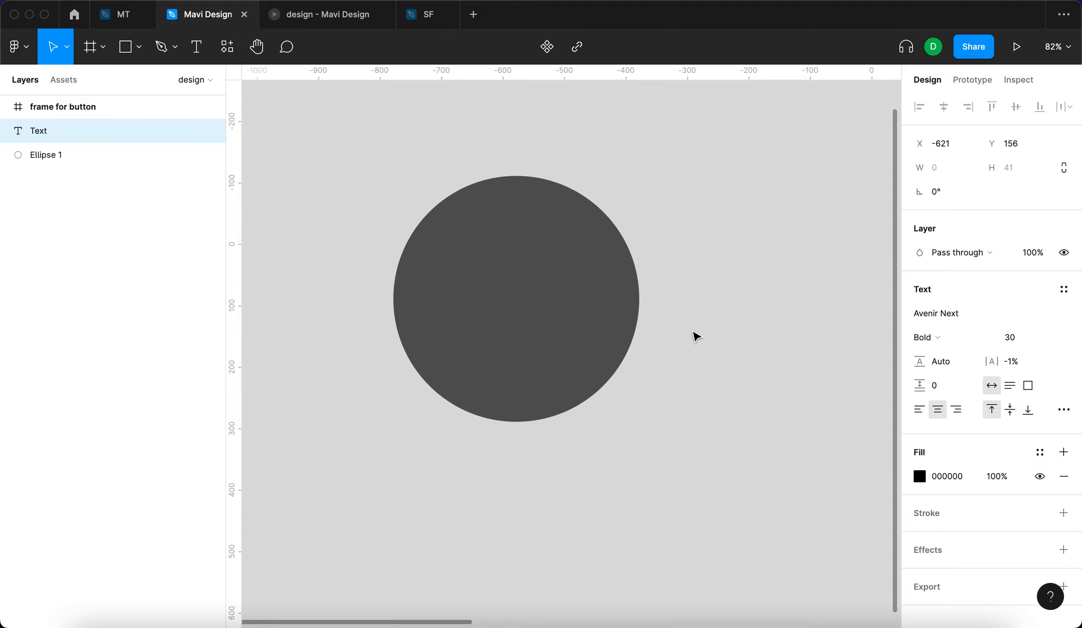
pyautogui.write('star')
pyautogui.press('super+a')
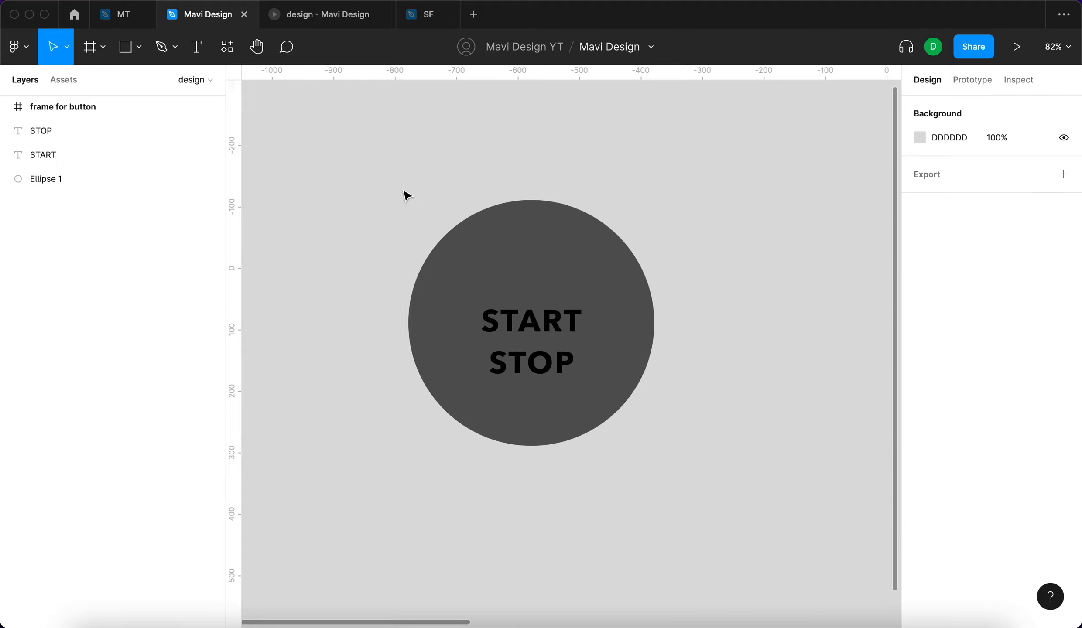
# Draw a small horizontal rectangle about 110 × 21 on the circle above the START label.
pyautogui.press('r')
pyautogui.scroll(3, 543, 315)
pyautogui.scroll(5, 543, 315)
pyautogui.moveTo(440, 231); pyautogui.dragTo(572, 258)
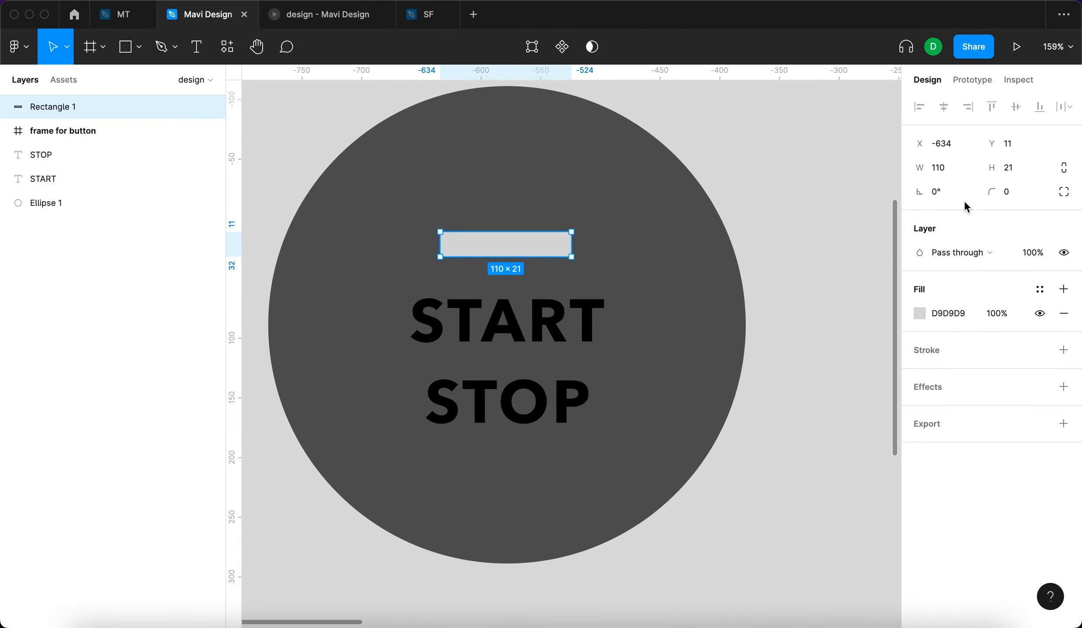
# Set the small rectangle's corner radius to 40.
pyautogui.hotkey('shift', 'Up')
pyautogui.hotkey('shift', 'Up')
pyautogui.hotkey('shift', 'Up')
pyautogui.hotkey('shift', 'Up')
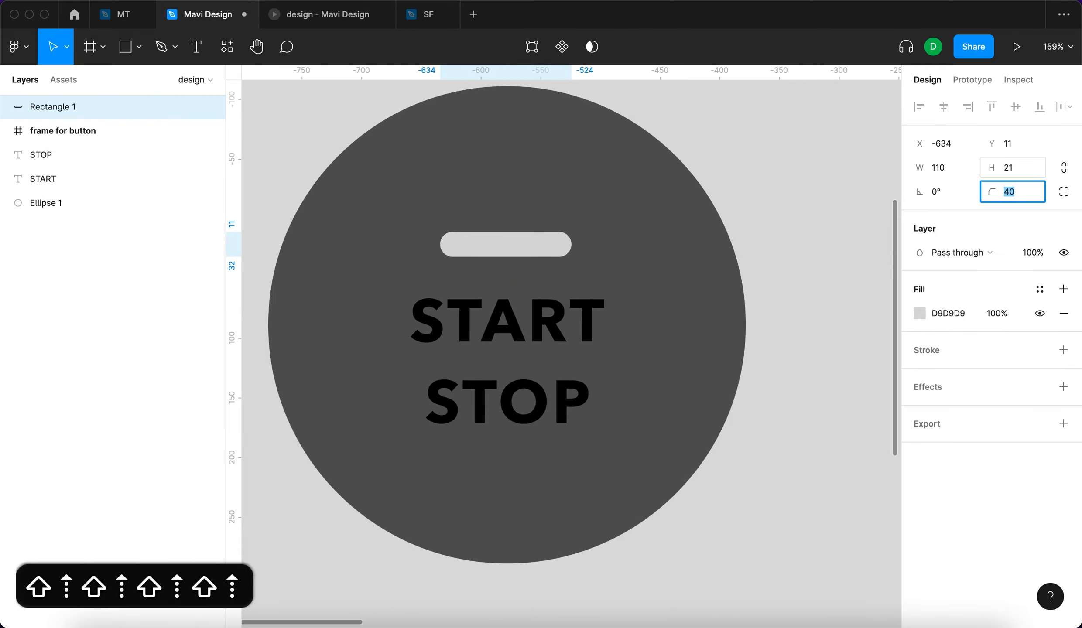
pyautogui.press('Return')
pyautogui.click(773, 246)
pyautogui.scroll(-8, 461, 188)
pyautogui.scroll(10, 461, 189)
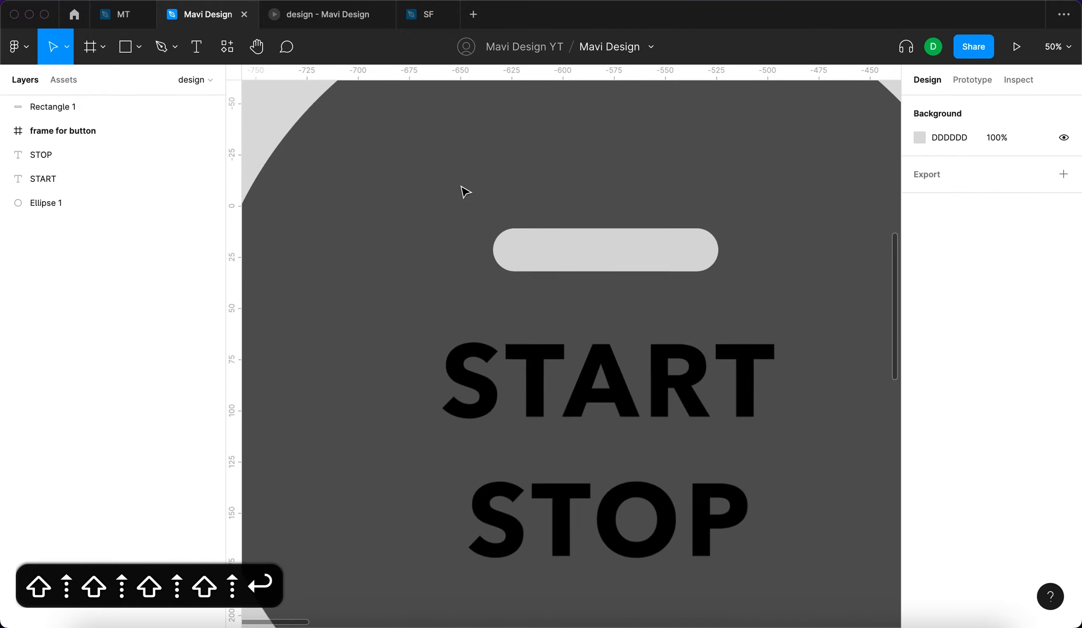
pyautogui.click(673, 254)
pyautogui.scroll(-5, 673, 254)
pyautogui.scroll(2, 603, 194)
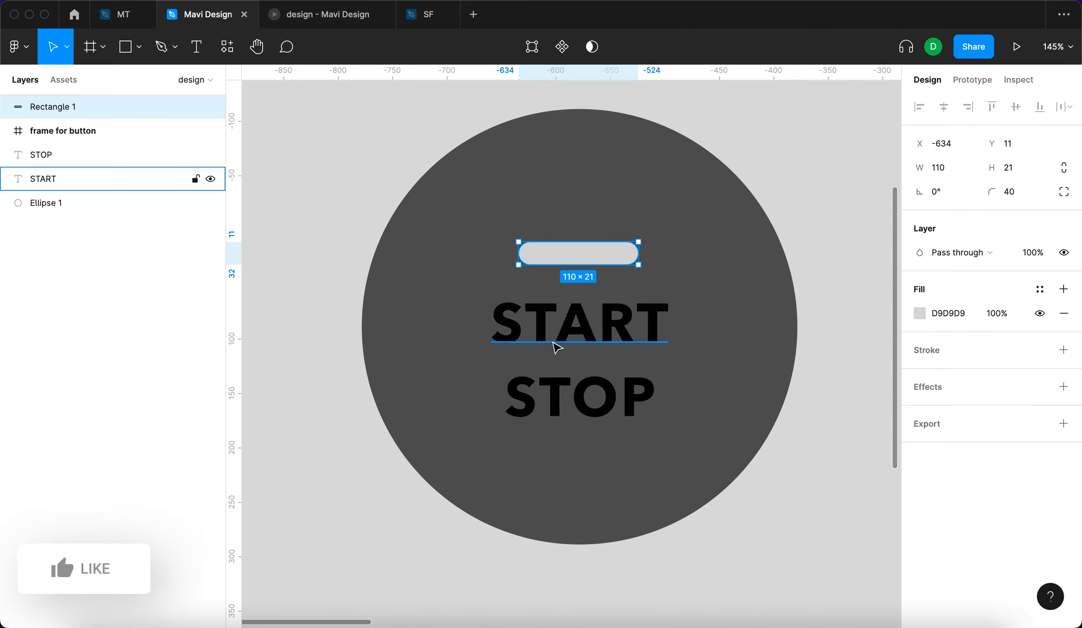
pyautogui.click(587, 347)
pyautogui.click(563, 414)
pyautogui.click(781, 498)
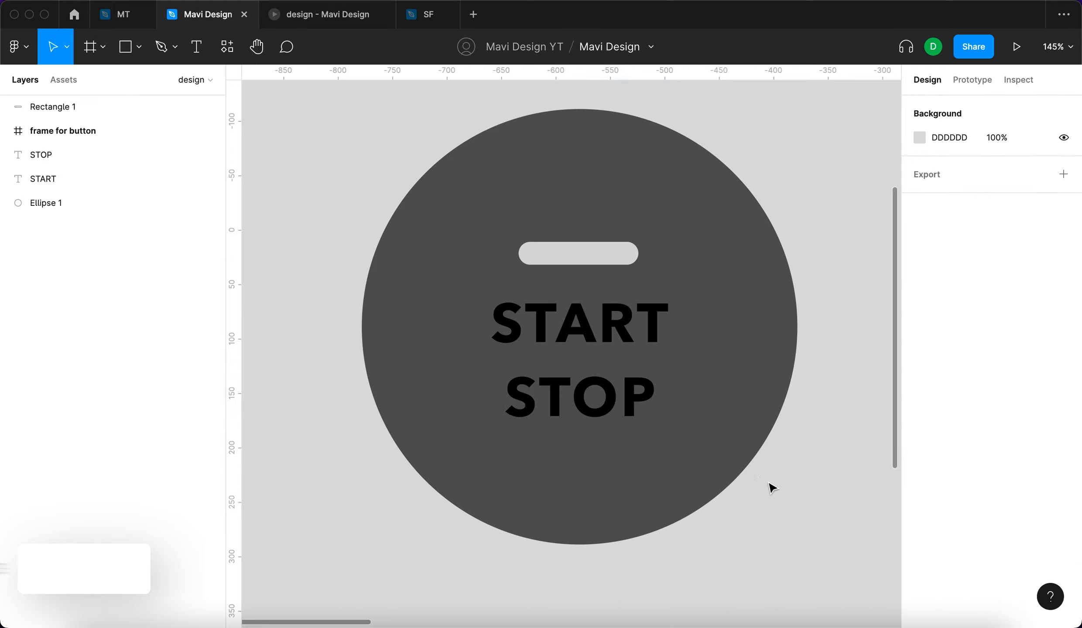
# Try a copy of the START label above the bar reading ENGINE, and delete that copy.
pyautogui.click(613, 345)
pyautogui.moveTo(613, 345); pyautogui.dragTo(586, 197)
pyautogui.doubleClick(587, 196)
pyautogui.write('ENGINE')
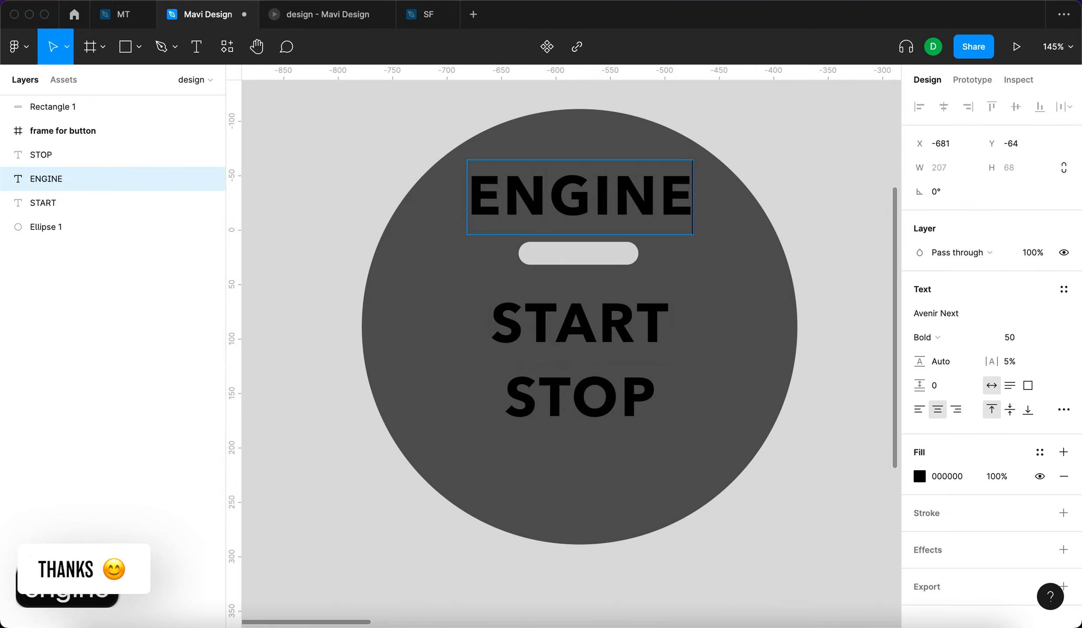
pyautogui.press('Escape')
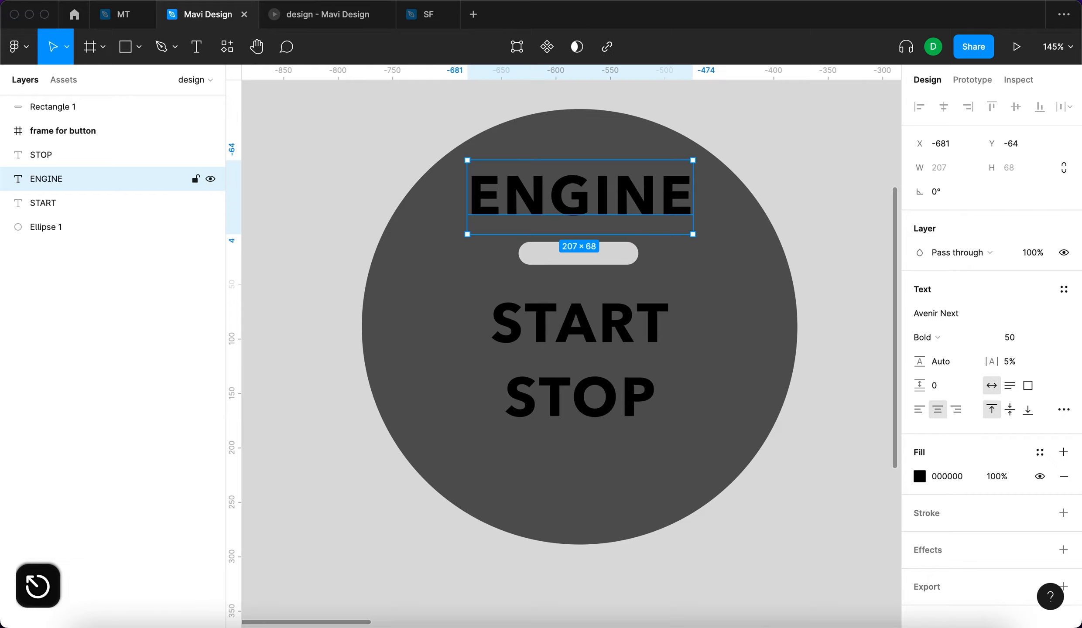
pyautogui.keyDown('ctrl'); pyautogui.scroll(-5, 624, 316); pyautogui.keyUp('ctrl')
pyautogui.press('BackSpace')
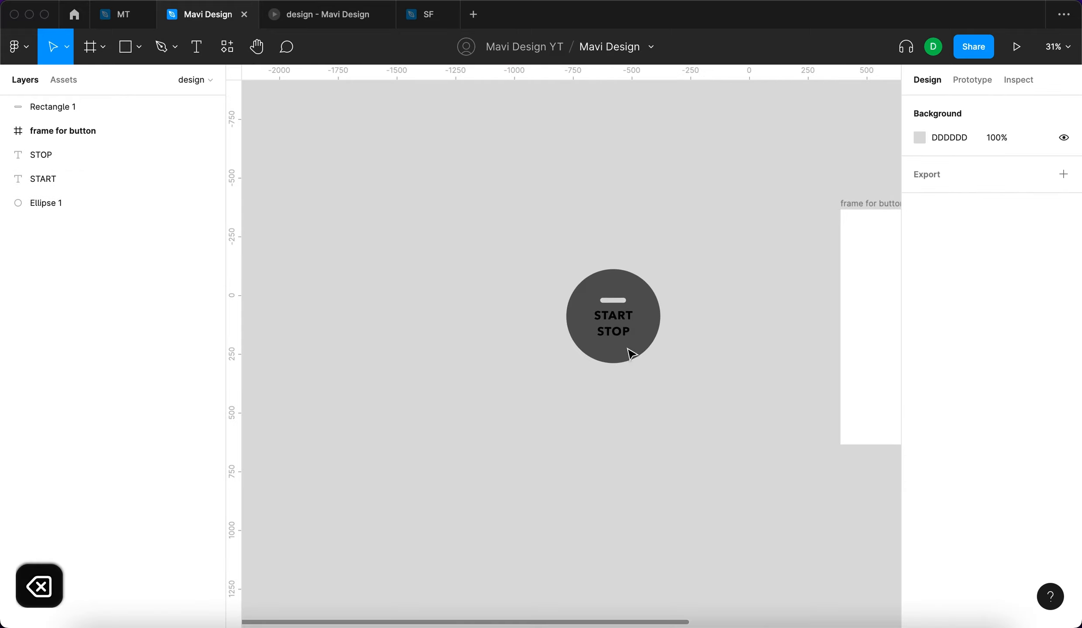
# Set the font size of the START and STOP labels to 55.
pyautogui.keyDown('ctrl'); pyautogui.scroll(5, 627, 334); pyautogui.keyUp('ctrl')
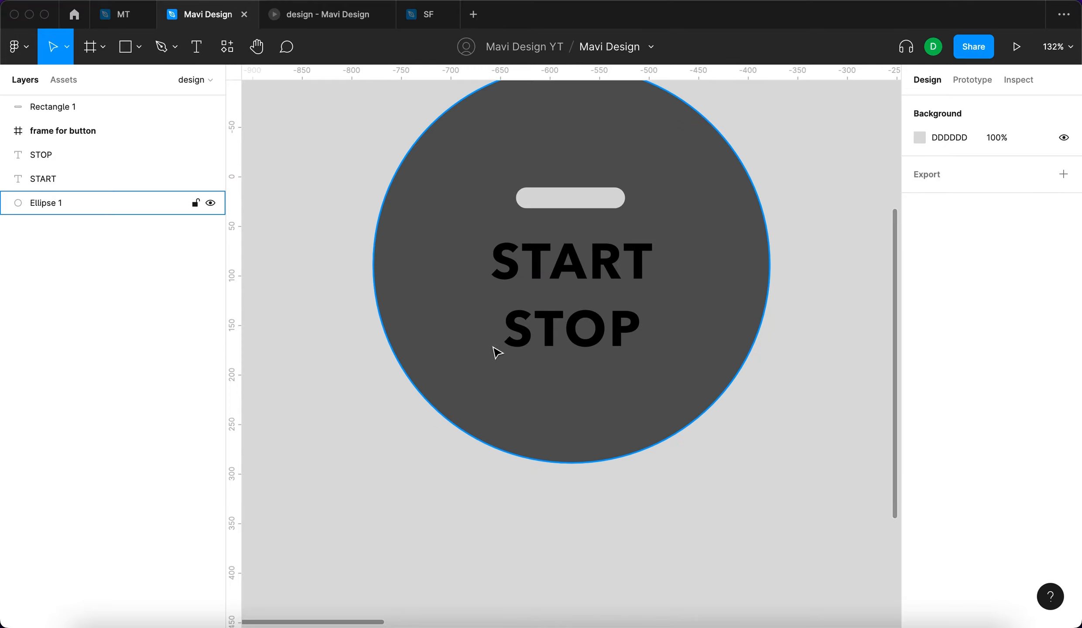
pyautogui.scroll(3, 631, 292)
pyautogui.click(581, 346)
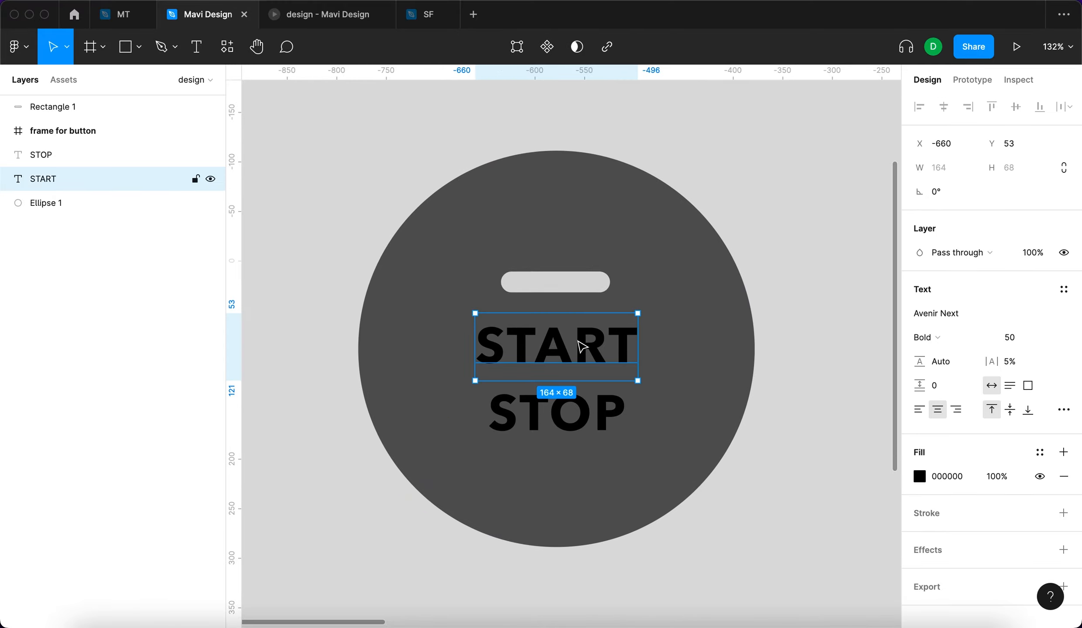
pyautogui.keyDown('shift'); pyautogui.click(576, 410); pyautogui.keyUp('shift')
pyautogui.press('Up')
pyautogui.press('Up')
pyautogui.press('Up')
pyautogui.press('Up')
pyautogui.press('Up')
pyautogui.press('Up')
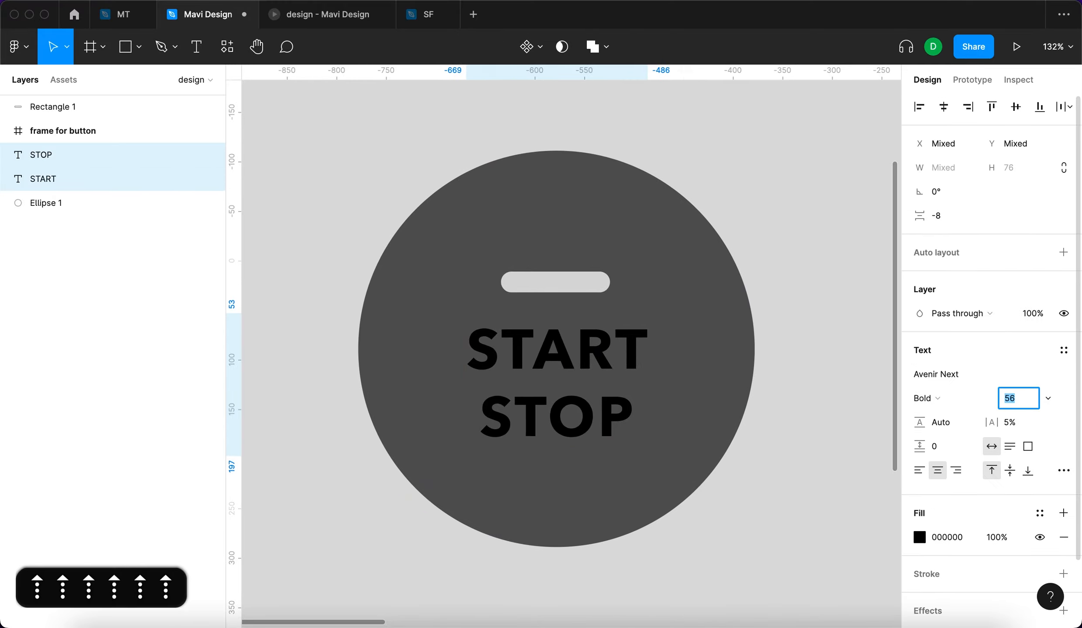
pyautogui.press('Down')
pyautogui.press('Down')
pyautogui.press('Up')
pyautogui.press('Return')
# Increase the vertical spacing between the START and STOP labels to 0.
pyautogui.click(512, 411)
pyautogui.press('Down')
pyautogui.press('Down')
pyautogui.press('Down')
pyautogui.press('Down')
pyautogui.press('Down')
pyautogui.press('Down')
pyautogui.press('Down')
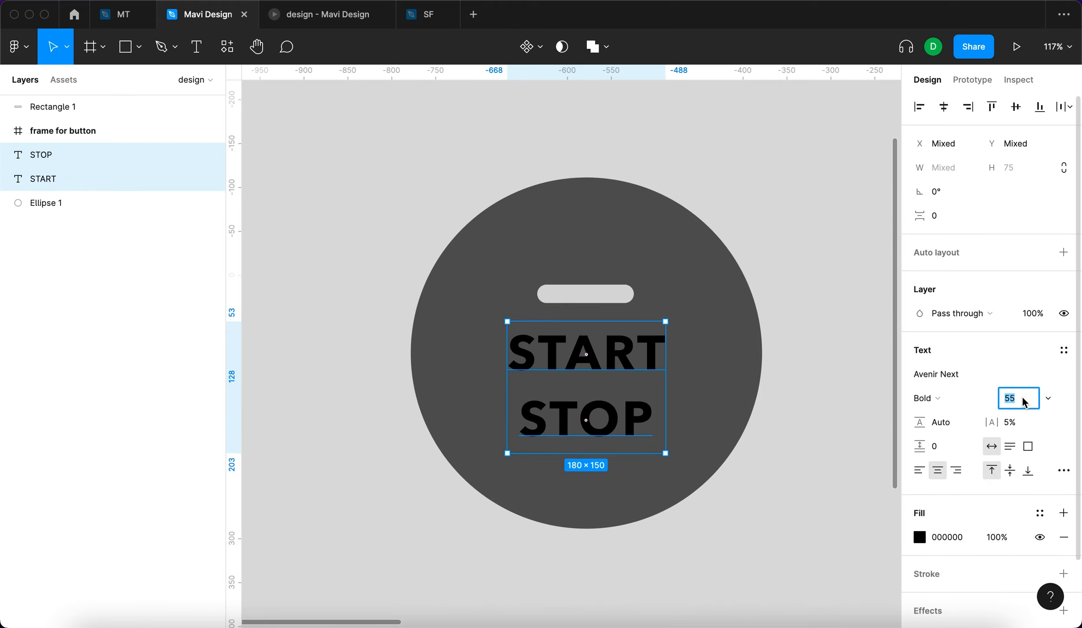
# Enlarge the START and STOP labels to font size 60, with a spacing of 0 between them.
pyautogui.press('Up')
pyautogui.press('Up')
pyautogui.press('Up')
pyautogui.press('Up')
pyautogui.press('Up')
pyautogui.press('Return')
# Set the rounded bar's width to 120 and height to 30.
pyautogui.click(954, 167)
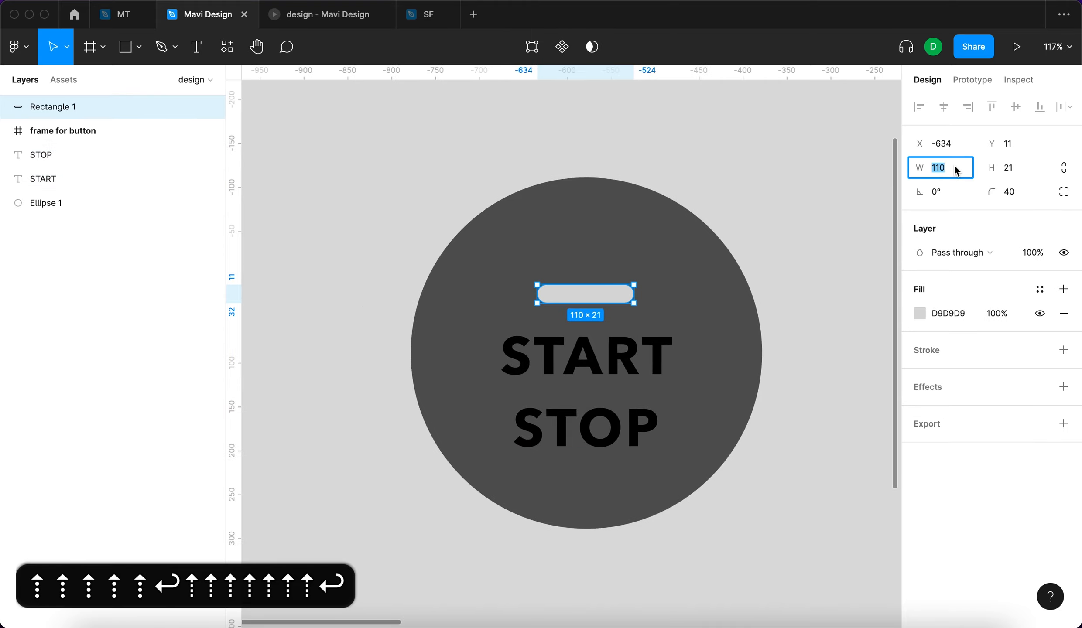
pyautogui.hotkey('shift', 'Up')
pyautogui.click(1021, 168)
pyautogui.press('Down')
pyautogui.hotkey('shift', 'Up')
pyautogui.press('Return')
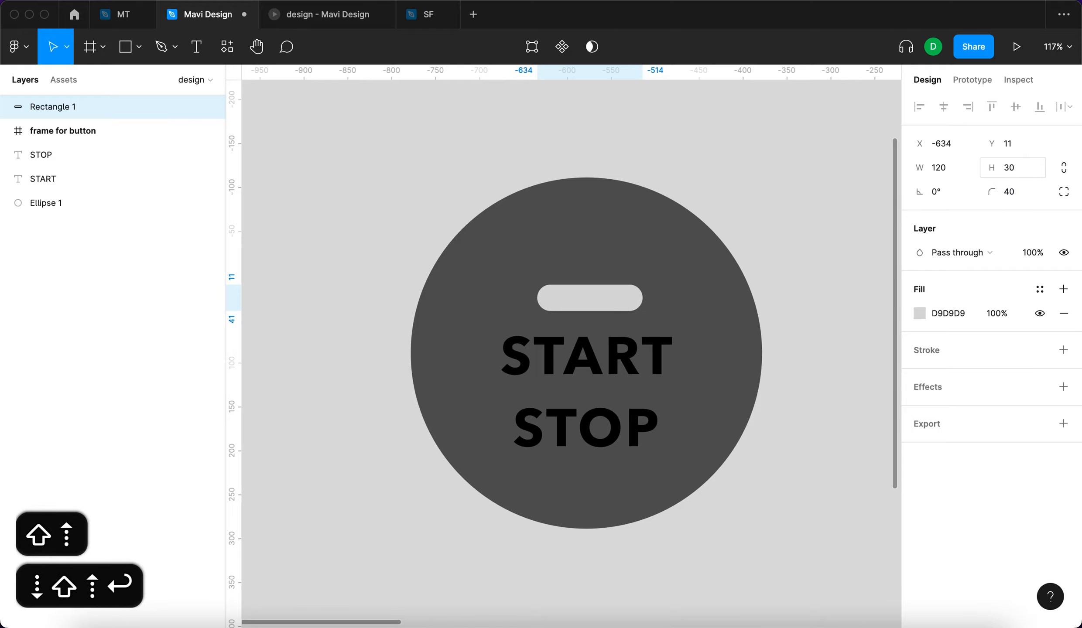
# Reduce the rounded bar's height to 25.
pyautogui.click(471, 137)
pyautogui.scroll(-5, 471, 136)
pyautogui.scroll(5, 471, 136)
pyautogui.click(592, 318)
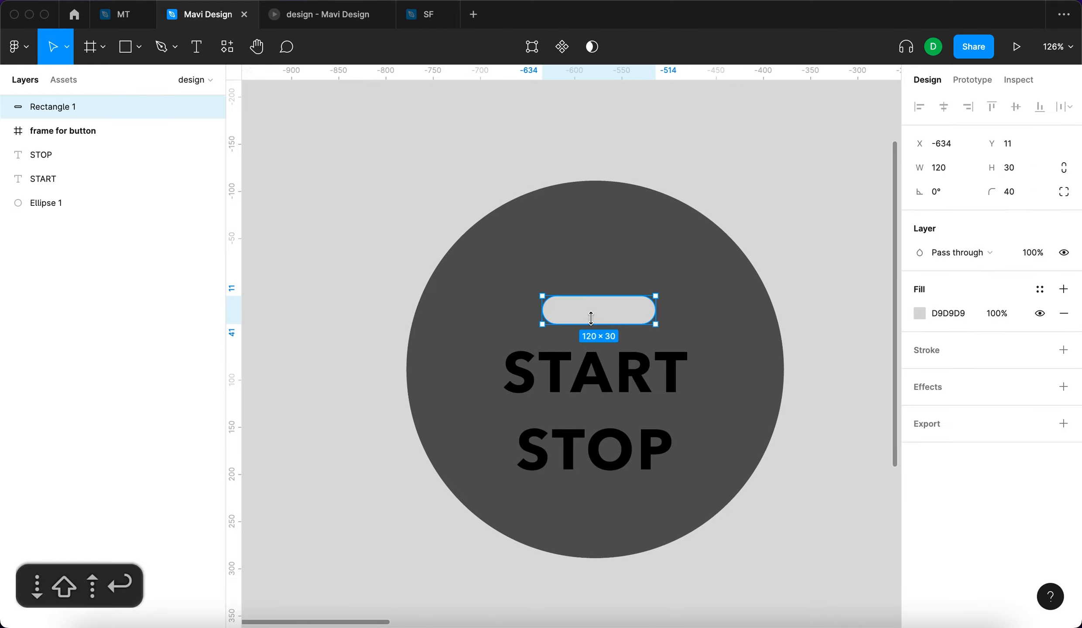
pyautogui.click(1032, 168)
pyautogui.press('Down')
pyautogui.press('Down')
pyautogui.press('Down')
pyautogui.press('Down')
pyautogui.press('Down')
pyautogui.press('Return')
# Move the bar farther above START, and centre the bar and both labels horizontally on the circle.
pyautogui.moveTo(598, 324); pyautogui.dragTo(594, 284)
pyautogui.keyDown('shift'); pyautogui.click(592, 373); pyautogui.keyUp('shift')
pyautogui.keyDown('shift'); pyautogui.click(592, 450); pyautogui.keyUp('shift')
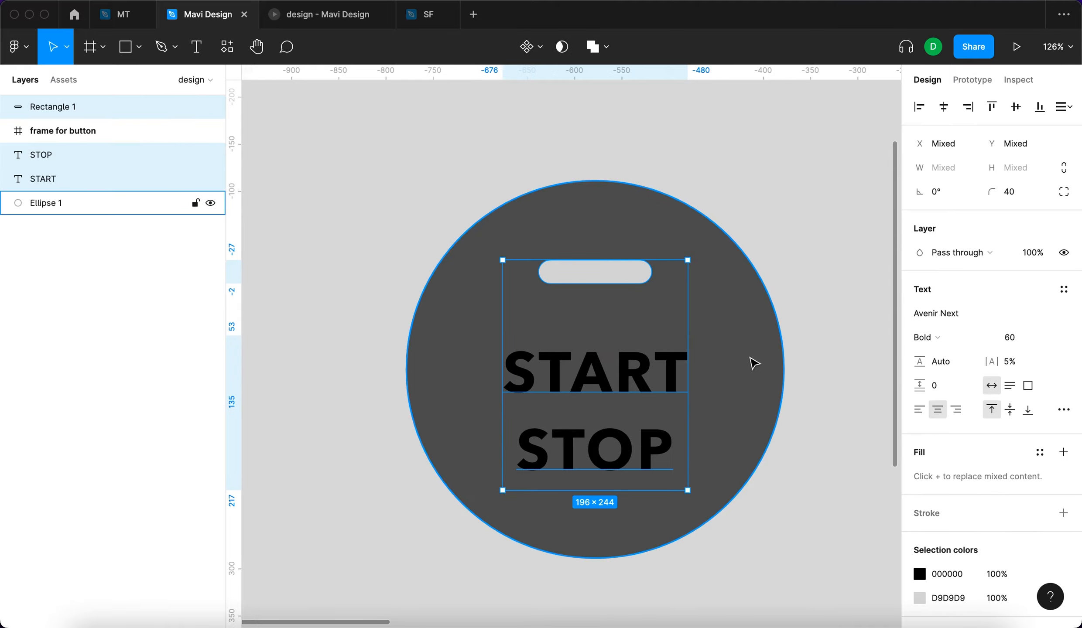
pyautogui.keyDown('shift'); pyautogui.click(754, 363); pyautogui.keyUp('shift')
pyautogui.click(944, 106)
pyautogui.click(850, 179)
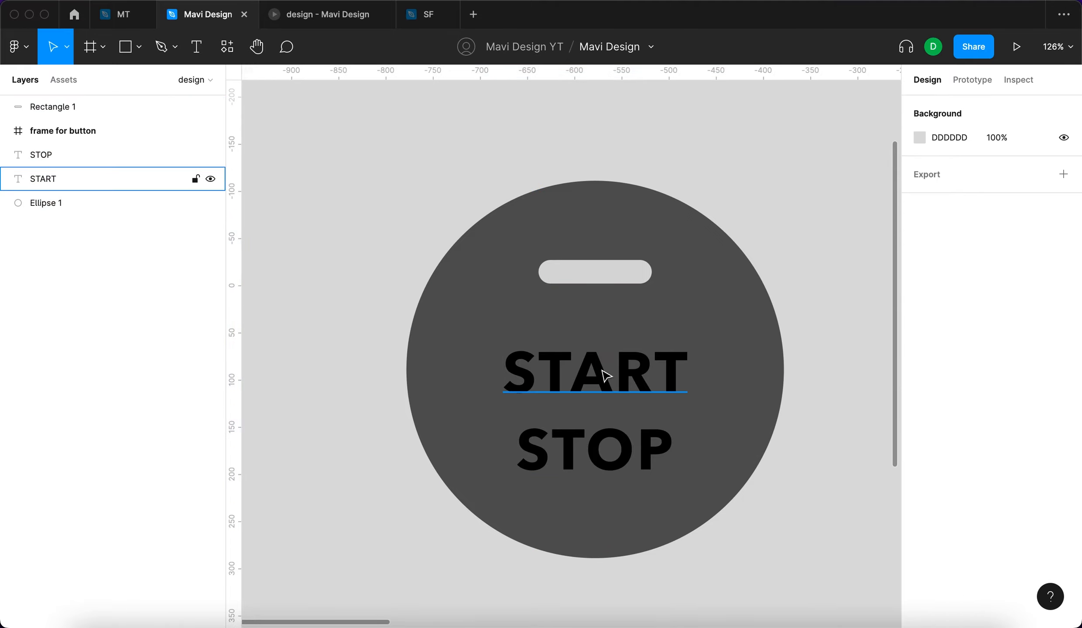
# Nudge the START and STOP labels slightly upward by the same amount.
pyautogui.click(602, 372)
pyautogui.hotkey('shift', 'Up')
pyautogui.hotkey('shift', 'Up')
pyautogui.hotkey('shift', 'Down')
pyautogui.click(598, 449)
pyautogui.hotkey('shift', 'Up')
pyautogui.hotkey('shift', 'Up')
pyautogui.hotkey('shift', 'Down')
# Nudge the rounded bar down, closer to the START label.
pyautogui.click(590, 273)
pyautogui.hotkey('shift', 'Down')
pyautogui.hotkey('shift', 'Down')
pyautogui.hotkey('shift', 'Down')
pyautogui.hotkey('shift', 'Up')
# Group the bar with the START and STOP labels and centre the group vertically on the circle.
pyautogui.keyDown('shift'); pyautogui.click(595, 366); pyautogui.keyUp('shift')
pyautogui.keyDown('shift'); pyautogui.click(594, 437); pyautogui.keyUp('shift')
pyautogui.press('cmd+g')
pyautogui.keyDown('shift'); pyautogui.click(742, 284); pyautogui.keyUp('shift')
pyautogui.click(1016, 109)
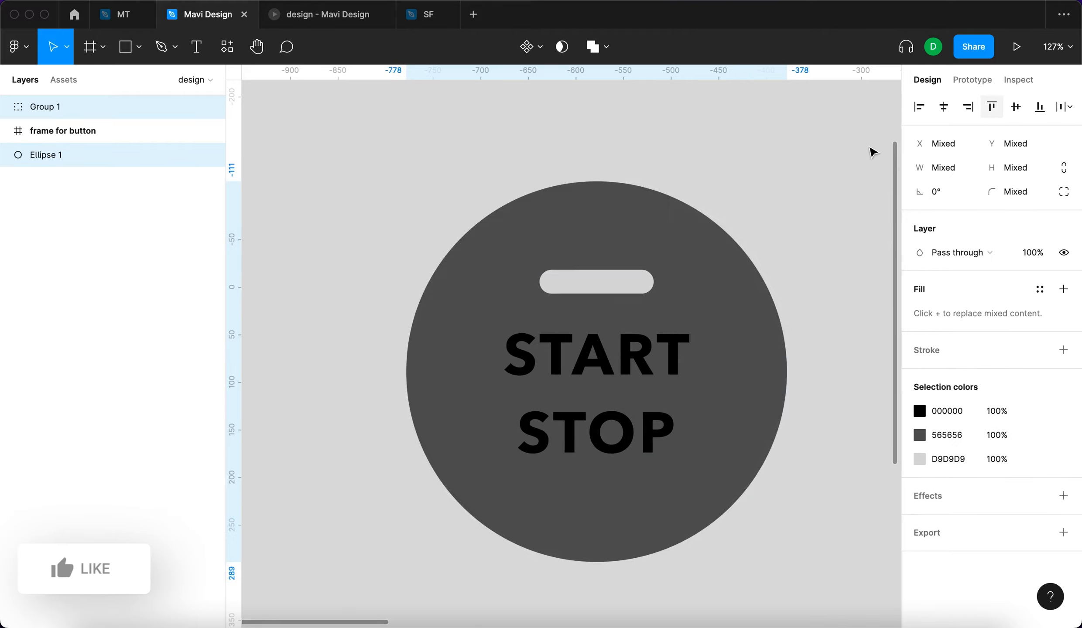
pyautogui.click(747, 160)
# Change the fill of the grouped START and STOP labels to white.
pyautogui.scroll(-5, 743, 162)
pyautogui.click(702, 304)
pyautogui.click(812, 406)
pyautogui.click(732, 300)
pyautogui.doubleClick(653, 260)
pyautogui.keyDown('shift'); pyautogui.click(665, 322); pyautogui.keyUp('shift')
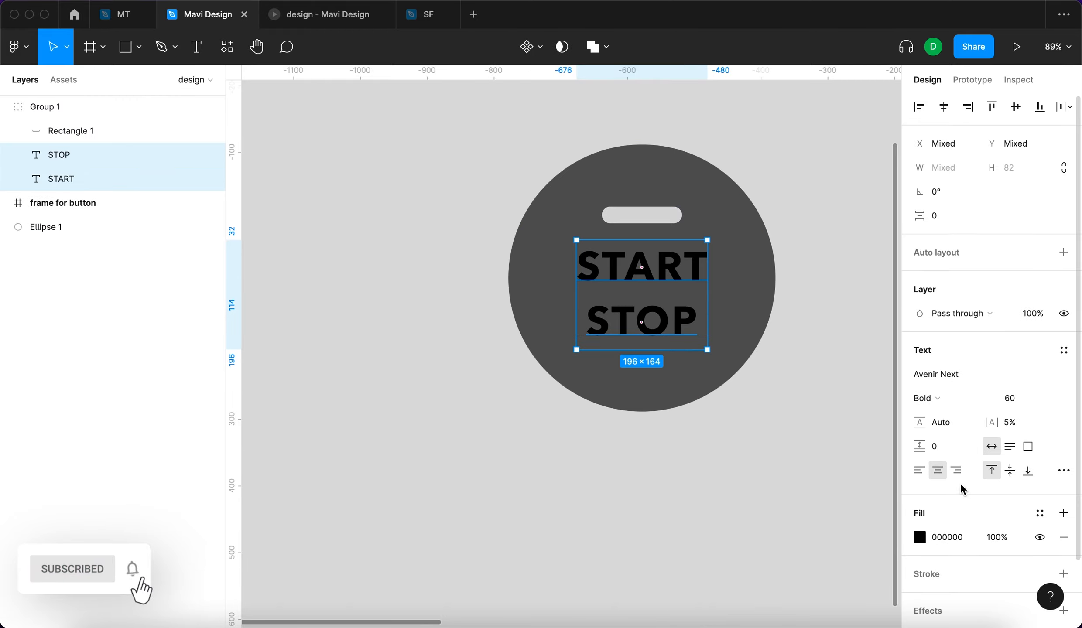
# Darken the circle's fill to a near-black grey.
pyautogui.click(756, 271)
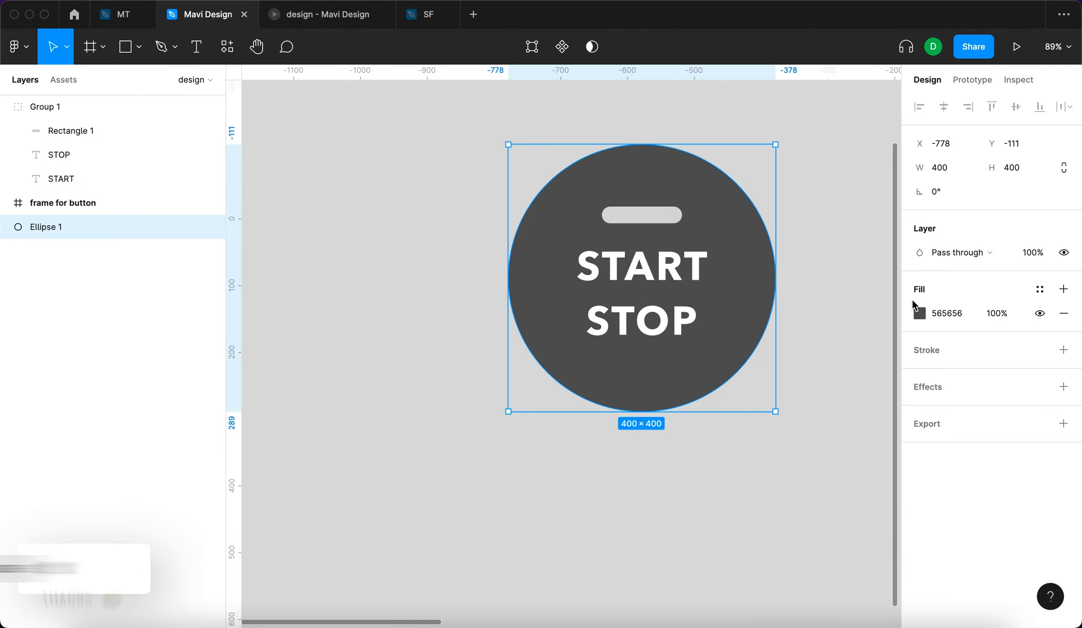
pyautogui.click(920, 313)
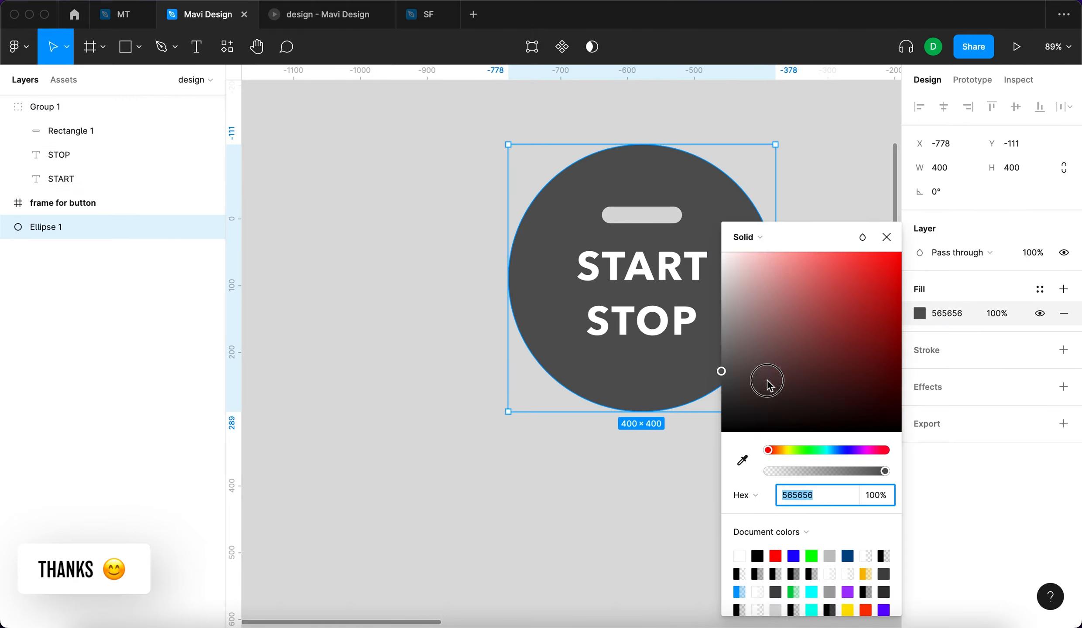
pyautogui.moveTo(769, 385); pyautogui.dragTo(689, 394)
# Change the indicator bar's fill to dark grey 5B5B5B and the START and STOP labels to light grey D3D3D3.
pyautogui.doubleClick(679, 214)
pyautogui.scroll(4, 696, 209)
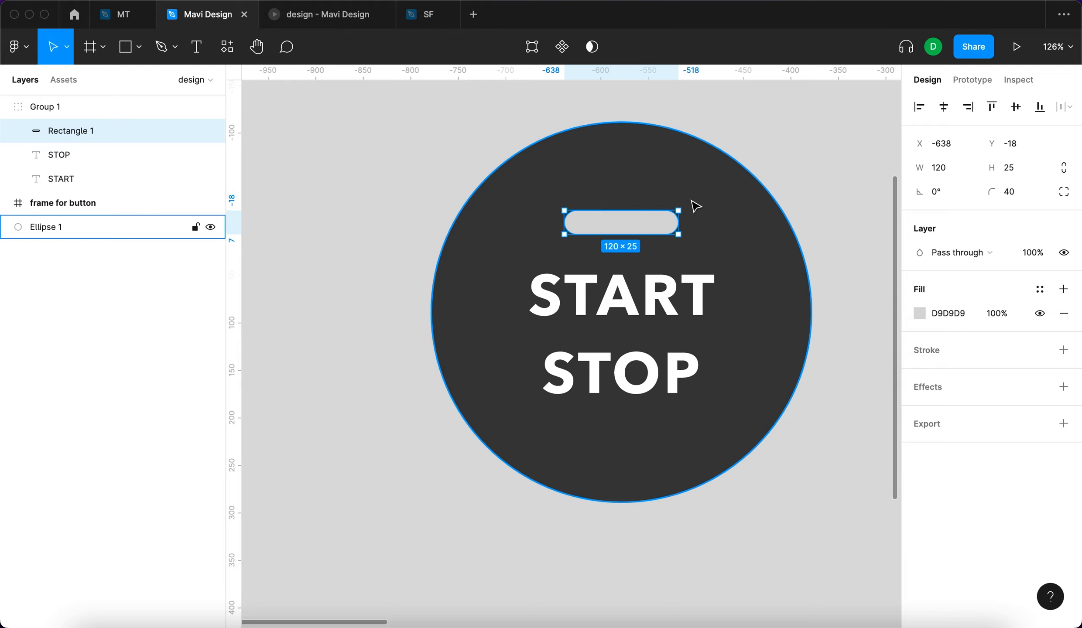
pyautogui.scroll(2, 694, 206)
pyautogui.click(919, 313)
pyautogui.moveTo(790, 333); pyautogui.dragTo(695, 393)
pyautogui.click(920, 315)
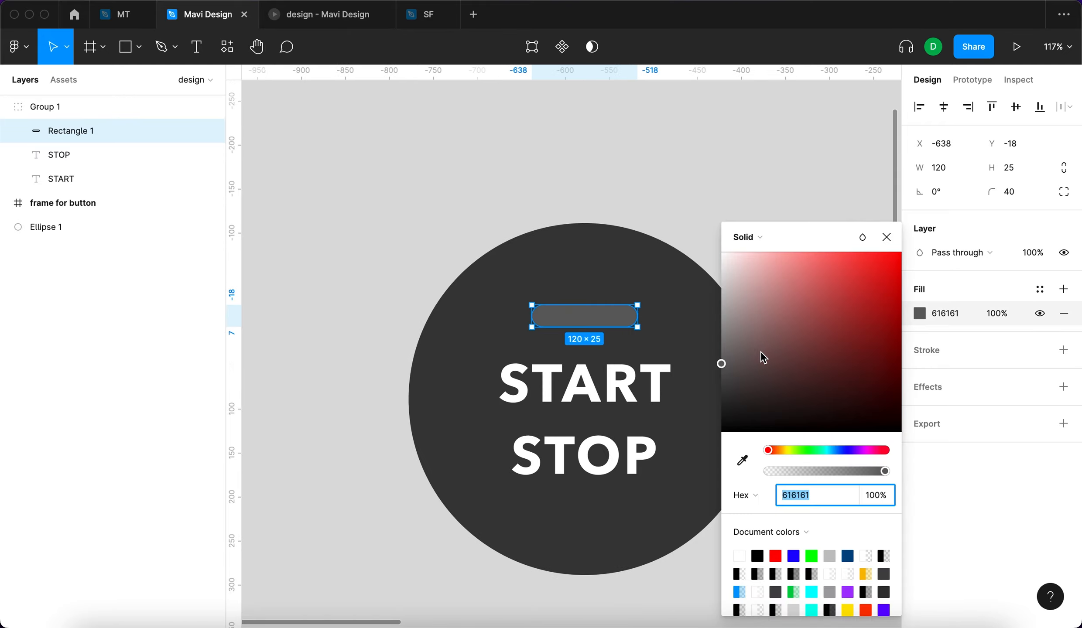
pyautogui.moveTo(762, 356); pyautogui.dragTo(714, 371)
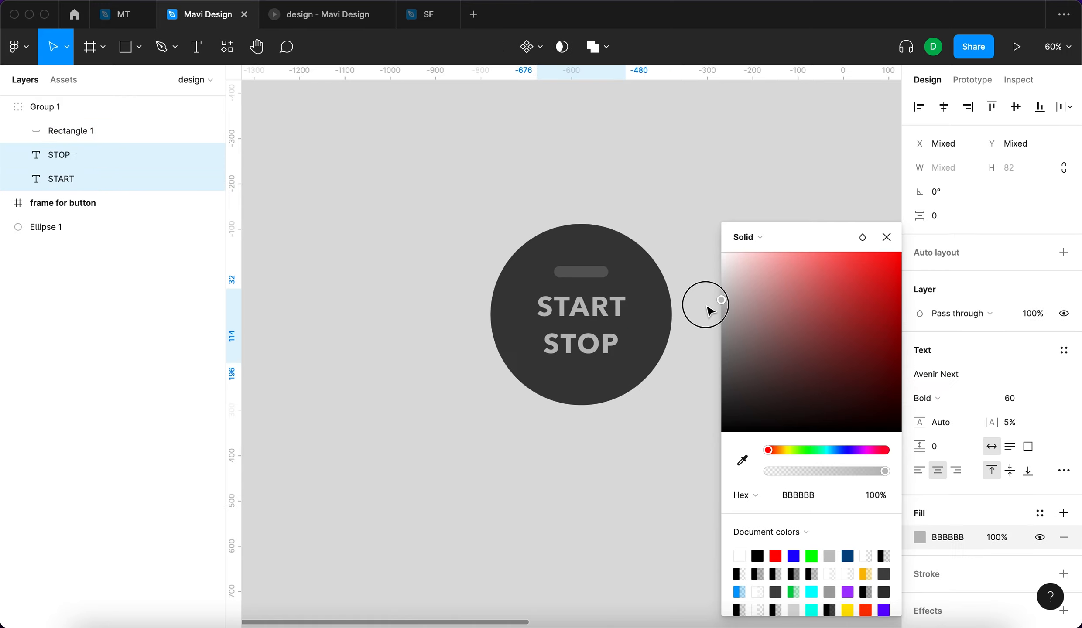
pyautogui.moveTo(703, 301)
pyautogui.mouseDown()
pyautogui.moveTo(686, 292)
pyautogui.moveTo(687, 304)
pyautogui.mouseUp()
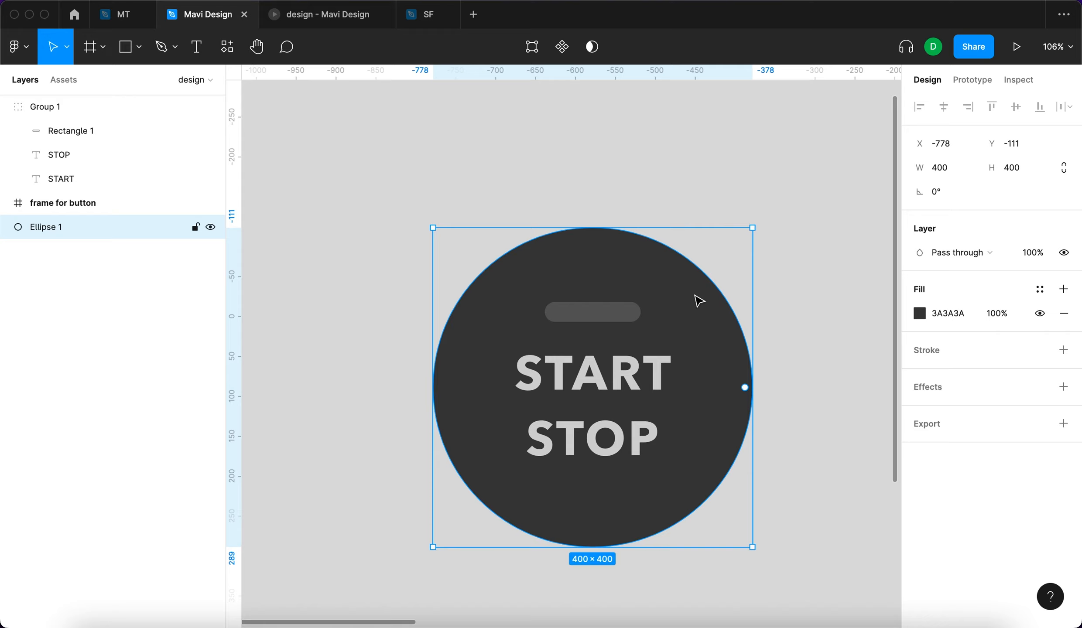
# Duplicate the circle, enlarge the copy from its centre to about 442 × 442 and send it to the back.
pyautogui.press('super+d')
pyautogui.moveTo(754, 229); pyautogui.dragTo(769, 212)
pyautogui.press('alt+super+bracketleft')
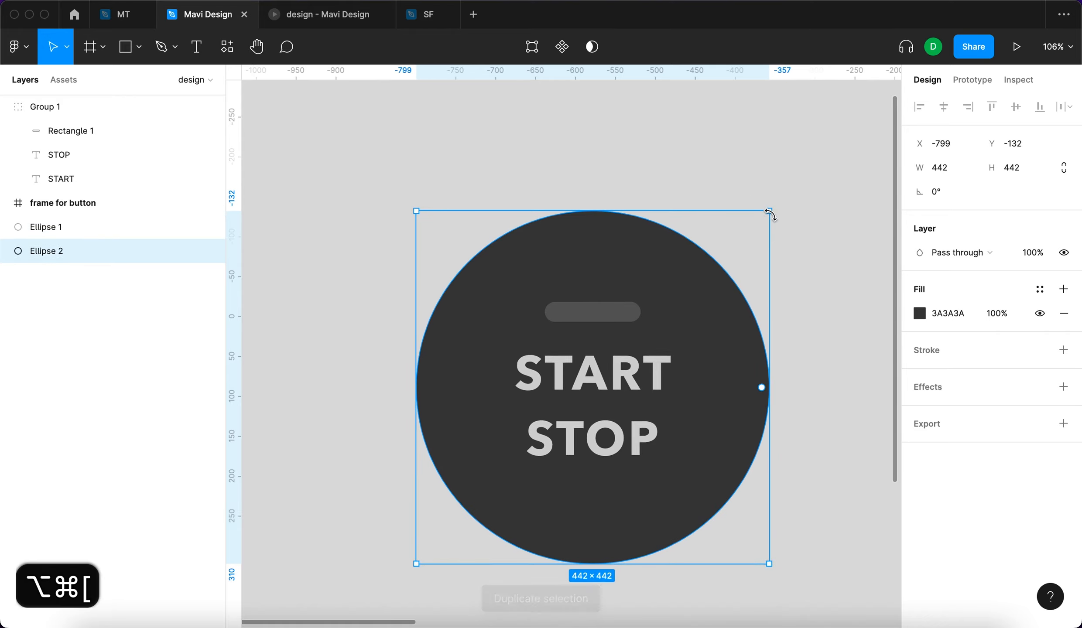
# Darken the back circle's fill to 181818 and shrink it to about 426 × 426 for a thinner rim.
pyautogui.click(920, 312)
pyautogui.moveTo(785, 386); pyautogui.dragTo(650, 426)
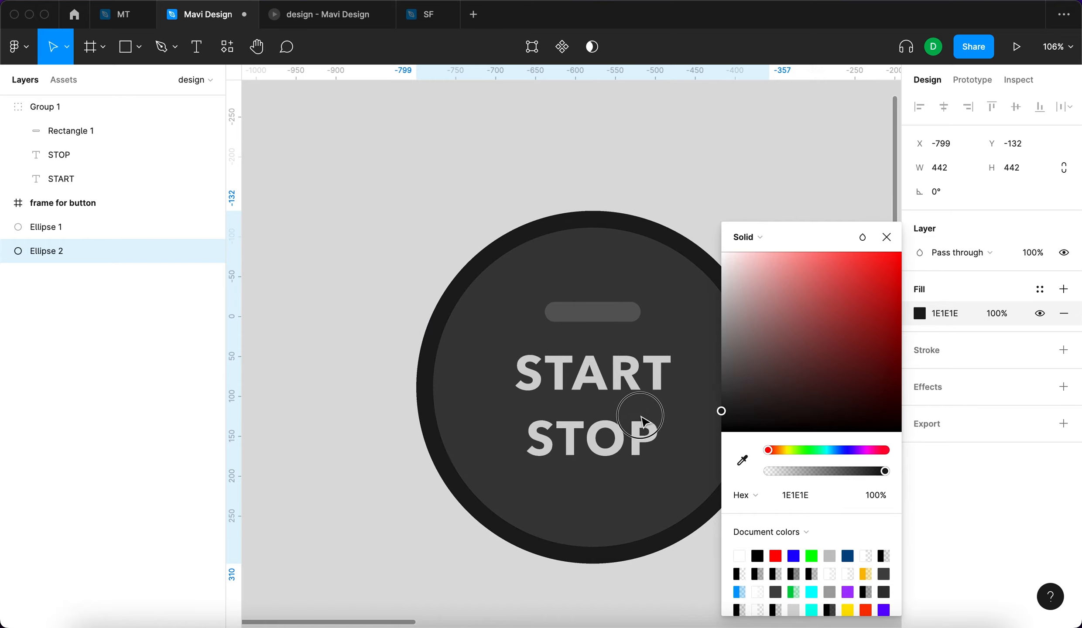
pyautogui.moveTo(769, 212); pyautogui.dragTo(761, 217)
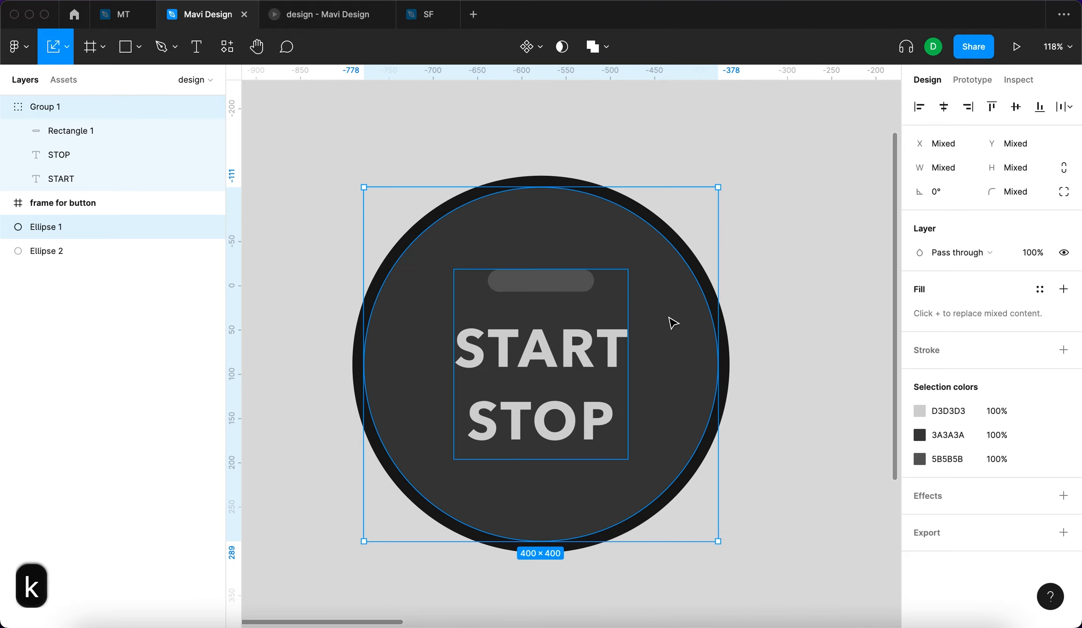
# Group the inner circle with the bar and labels and name the group "button moving part".
pyautogui.moveTo(718, 188)
pyautogui.mouseDown()
pyautogui.moveTo(689, 225)
pyautogui.moveTo(716, 190)
pyautogui.mouseUp()
pyautogui.press('super+z')
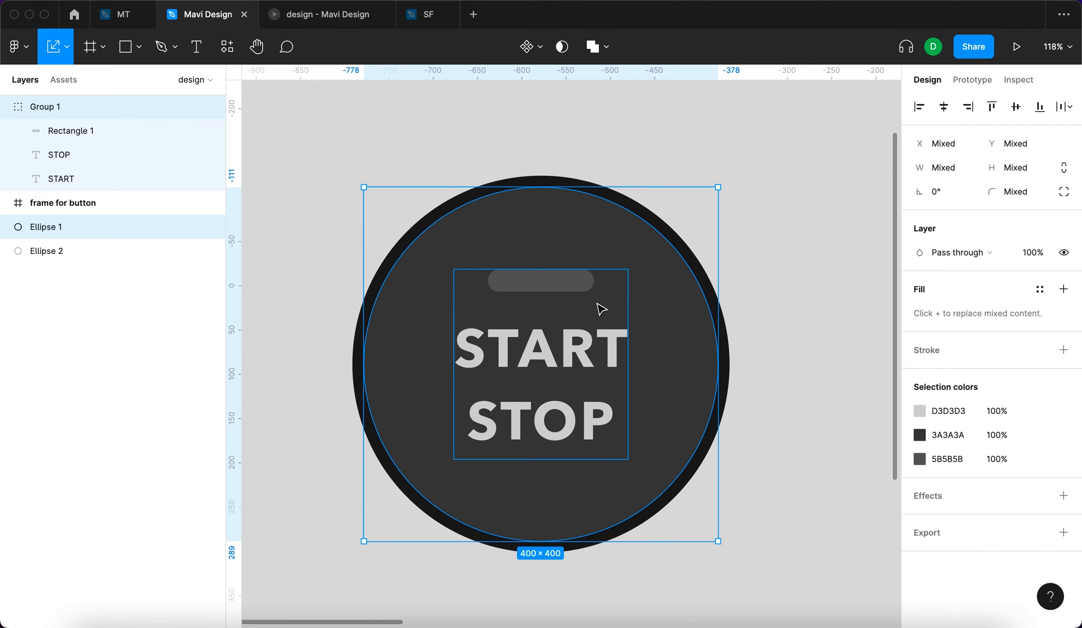
pyautogui.press('super+g')
pyautogui.doubleClick(54, 105)
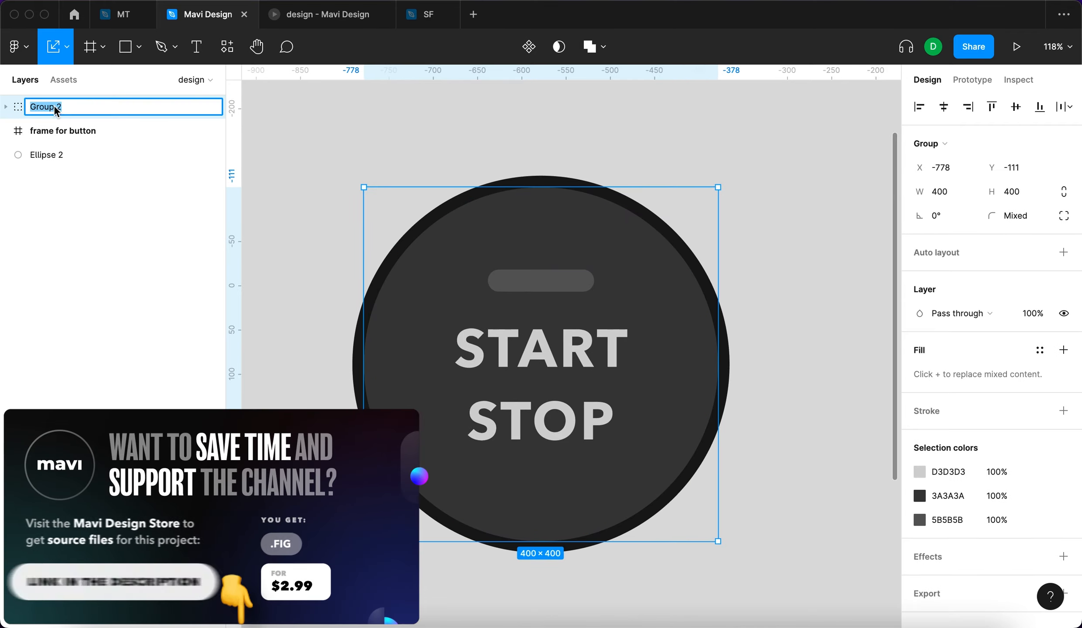
pyautogui.write('MOVING')
pyautogui.press('super+a')
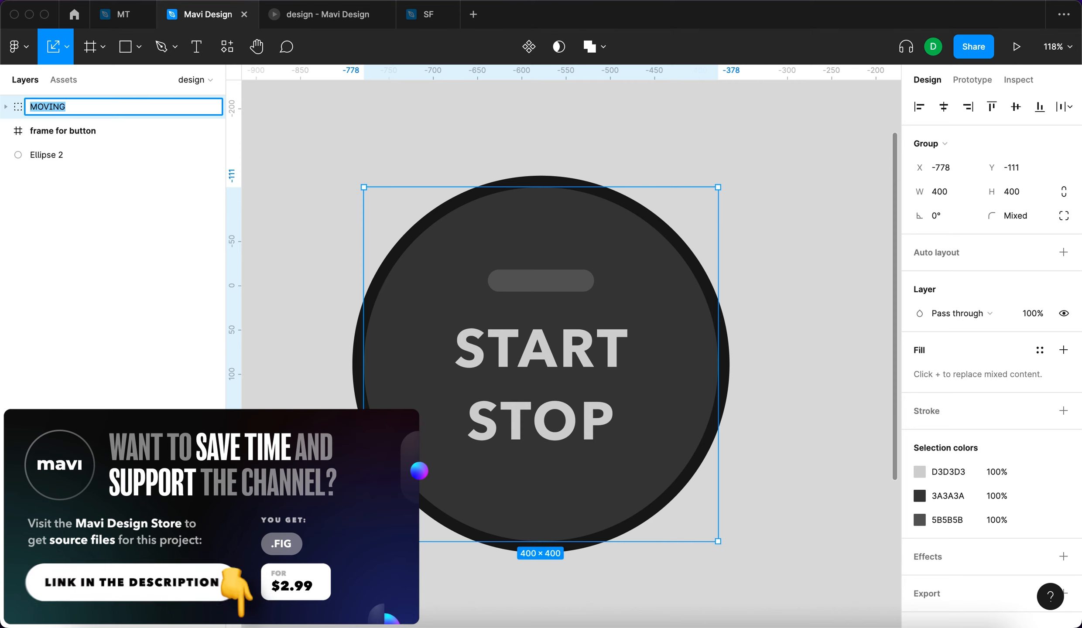
pyautogui.write('moving part')
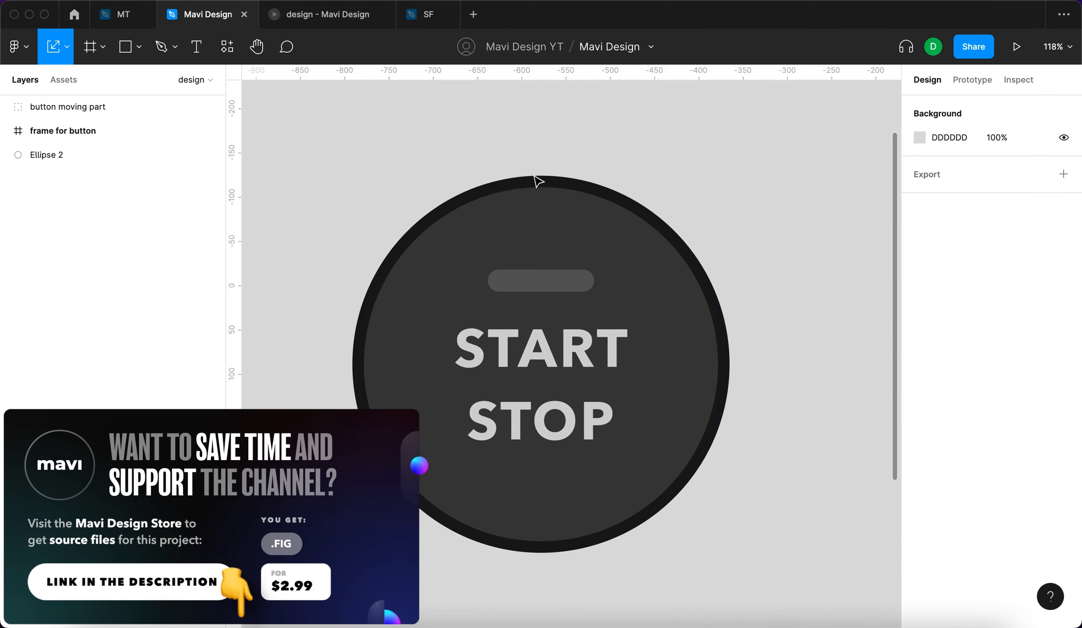
# Rename the back circle as "edge 1".
pyautogui.click(533, 185)
pyautogui.press('super+r')
pyautogui.write('edge 1')
pyautogui.press('Return')
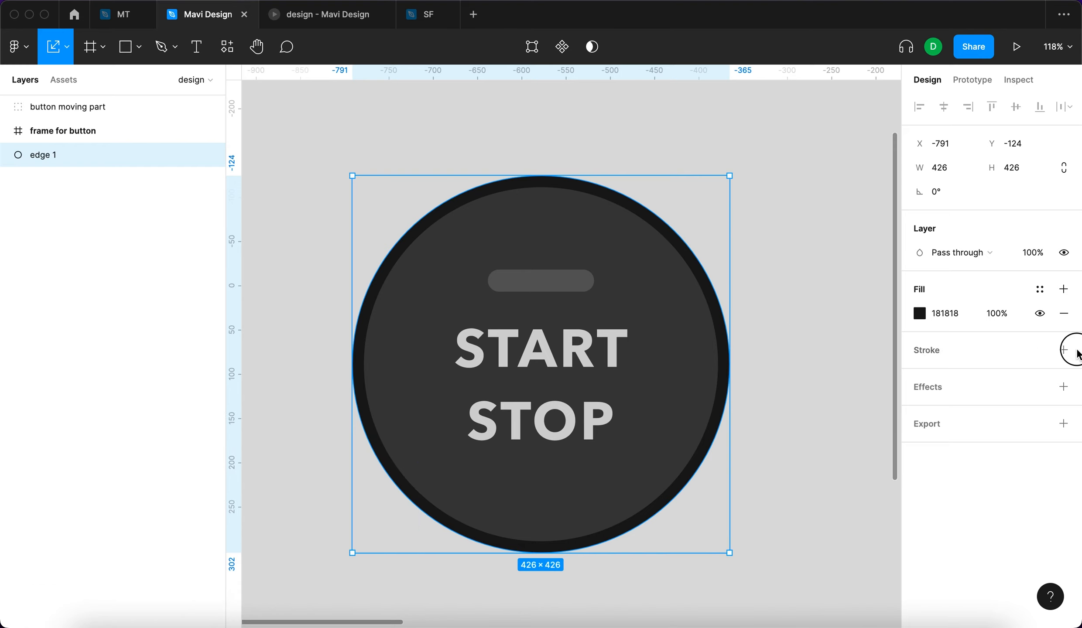
# Add an outside stroke to edge 1 and set its thickness to 25.
pyautogui.click(1064, 350)
pyautogui.click(938, 401)
pyautogui.click(945, 414)
pyautogui.click(1006, 398)
pyautogui.write('2')
pyautogui.press('Return')
pyautogui.press('Up')
pyautogui.press('Up')
pyautogui.press('Up')
pyautogui.press('Up')
pyautogui.press('Up')
pyautogui.press('Up')
pyautogui.press('Up')
pyautogui.press('Up')
pyautogui.press('Up')
pyautogui.press('Up')
pyautogui.press('Up')
pyautogui.press('Up')
pyautogui.press('Up')
pyautogui.press('Up')
pyautogui.press('Up')
pyautogui.press('Up')
pyautogui.press('Up')
pyautogui.press('Up')
pyautogui.press('Up')
pyautogui.press('Up')
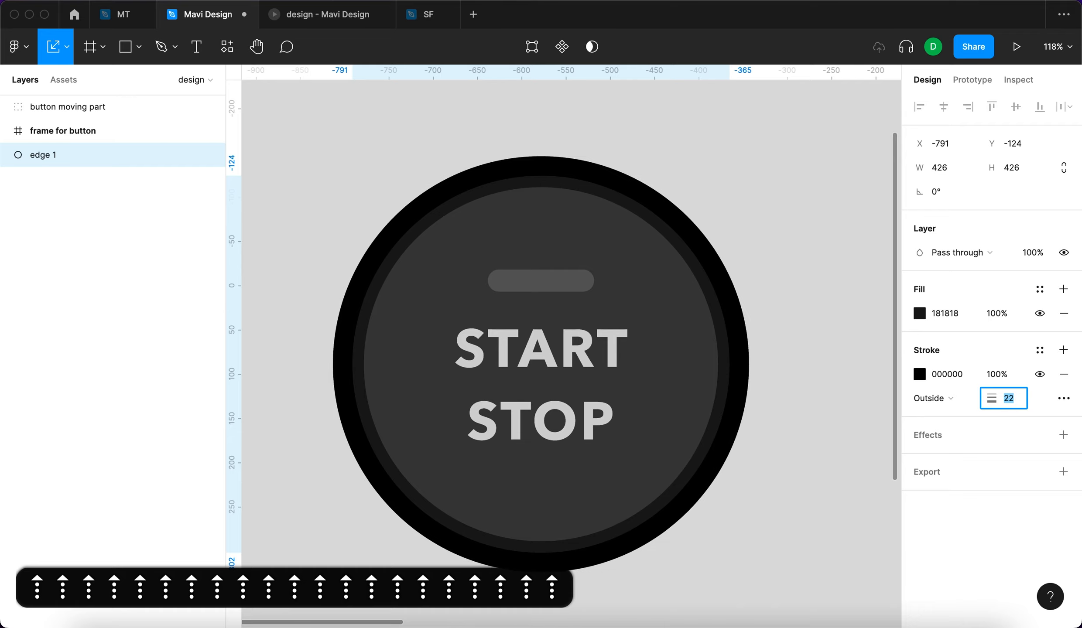
# Change the edge 1 stroke to a linear gradient with grey colour stops.
pyautogui.click(919, 373)
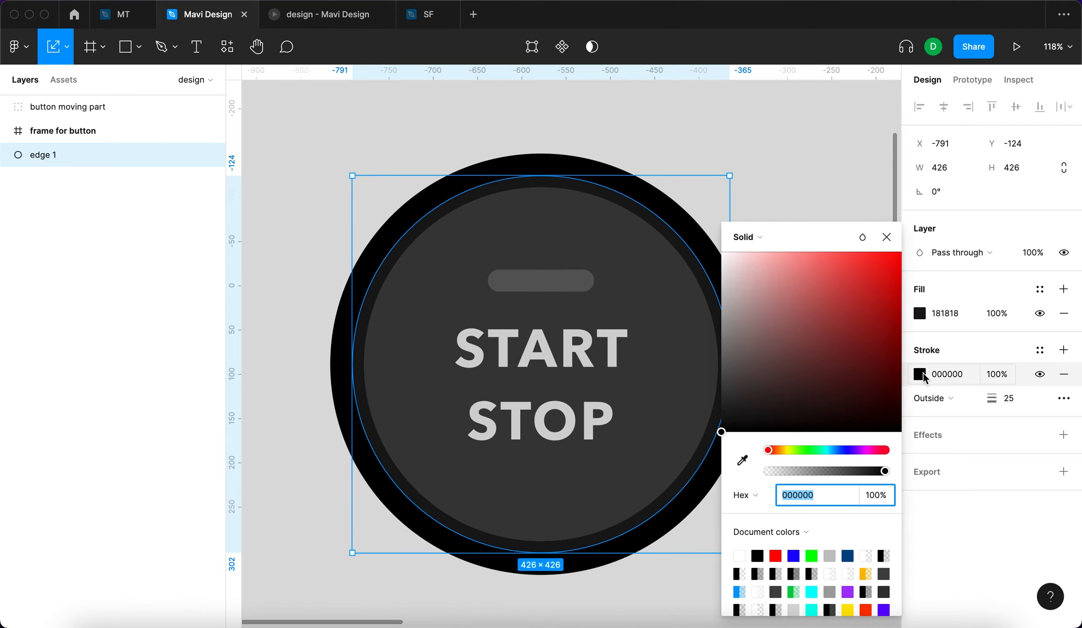
pyautogui.click(752, 239)
pyautogui.click(762, 255)
pyautogui.moveTo(720, 316); pyautogui.dragTo(713, 333)
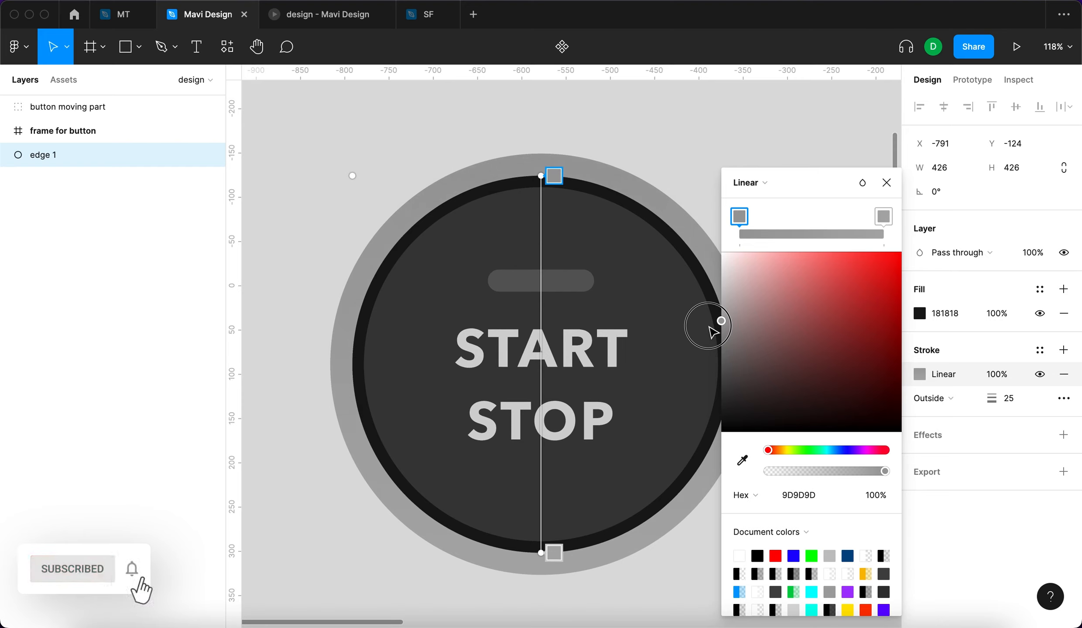
# Add two middle stops to the stroke's linear gradient and colour them dark grey 686868 and white FFFFFF.
pyautogui.click(775, 225)
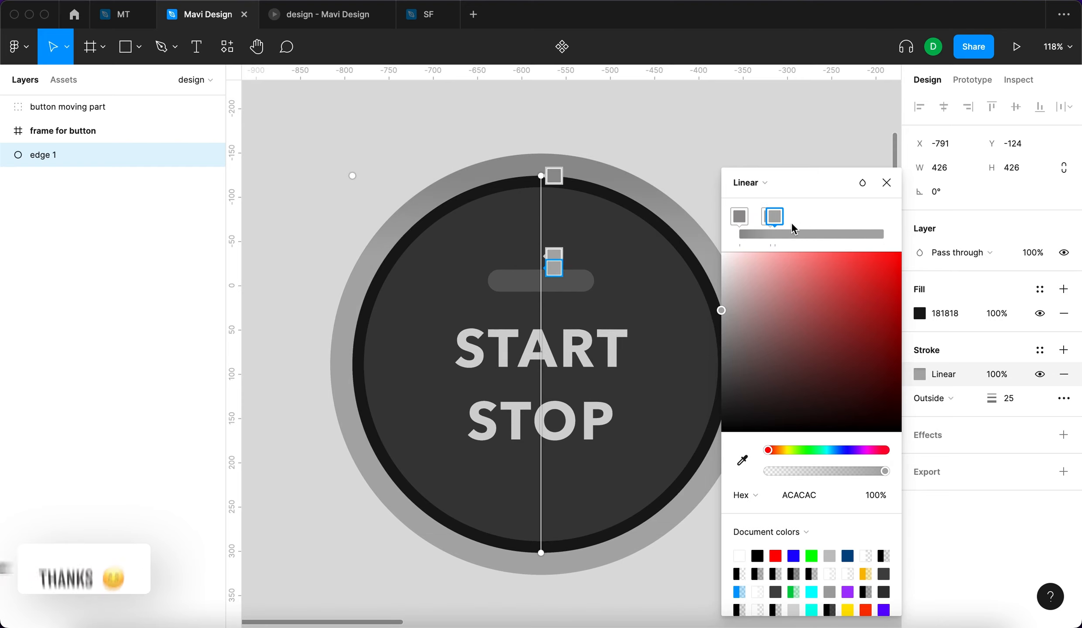
pyautogui.moveTo(776, 219); pyautogui.dragTo(823, 221)
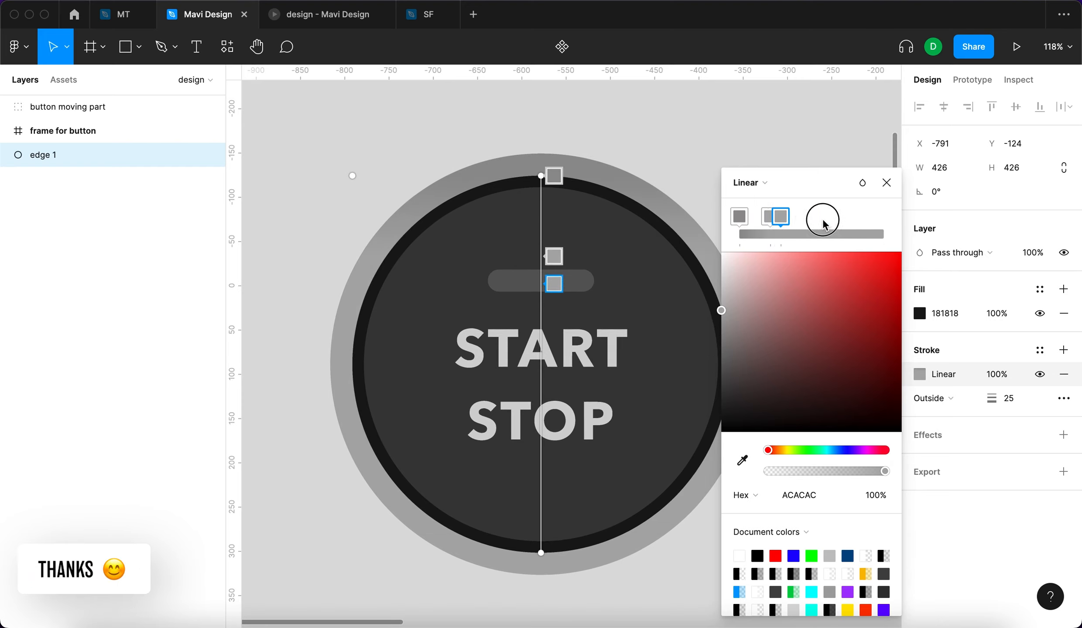
pyautogui.click(833, 224)
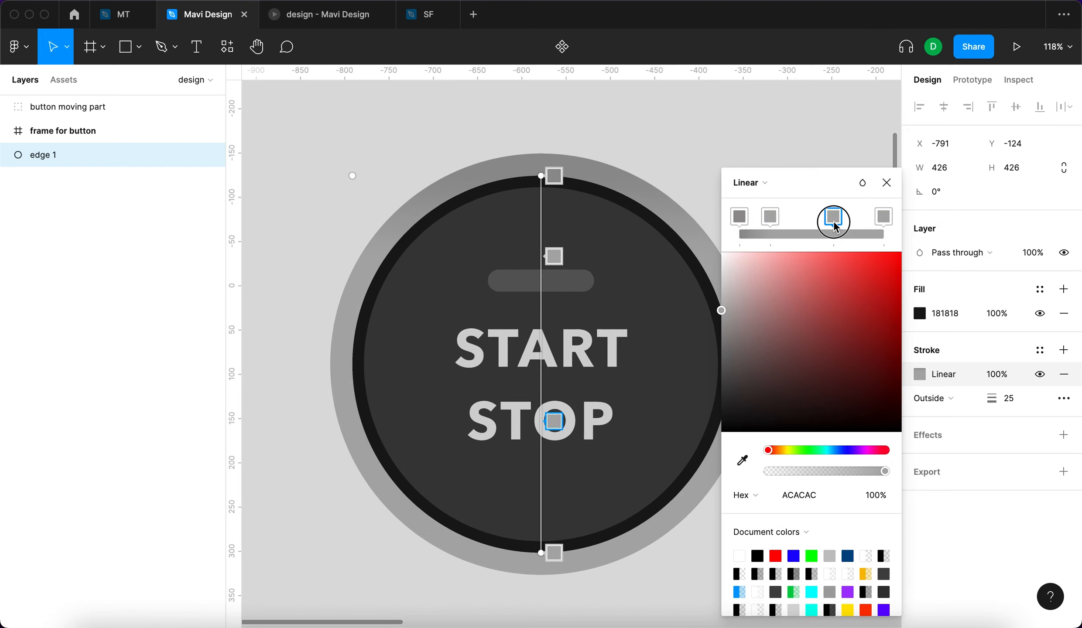
pyautogui.click(773, 217)
pyautogui.moveTo(734, 286); pyautogui.dragTo(649, 251)
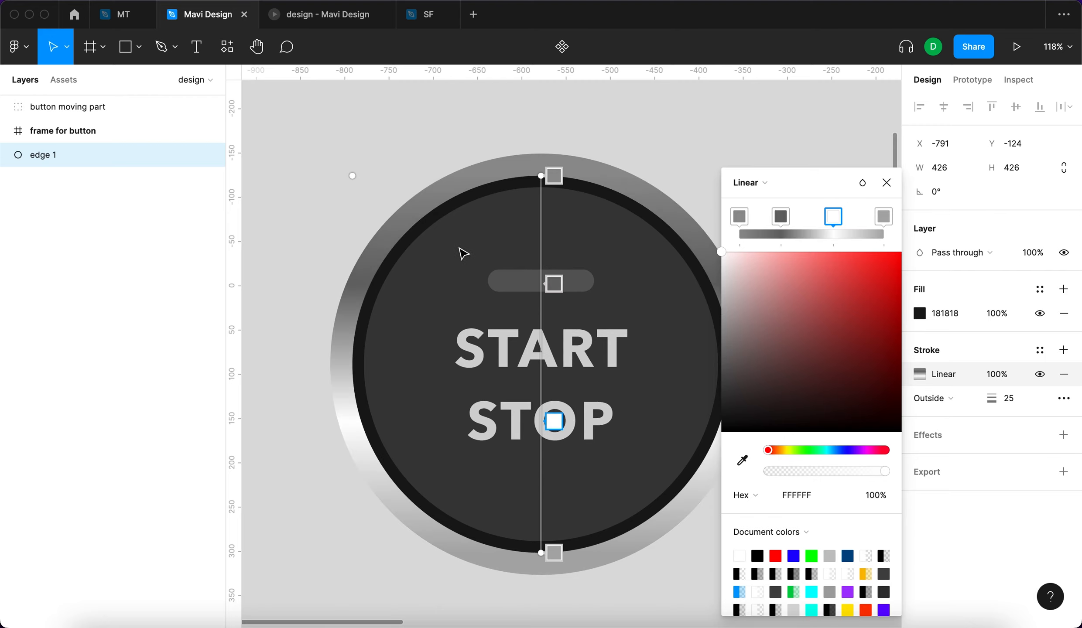
# Switch the edge 1 stroke to a radial gradient and stretch it diagonally across the button.
pyautogui.scroll(-3, 463, 253)
pyautogui.moveTo(728, 312)
pyautogui.mouseDown()
pyautogui.moveTo(698, 349)
pyautogui.moveTo(697, 332)
pyautogui.mouseUp()
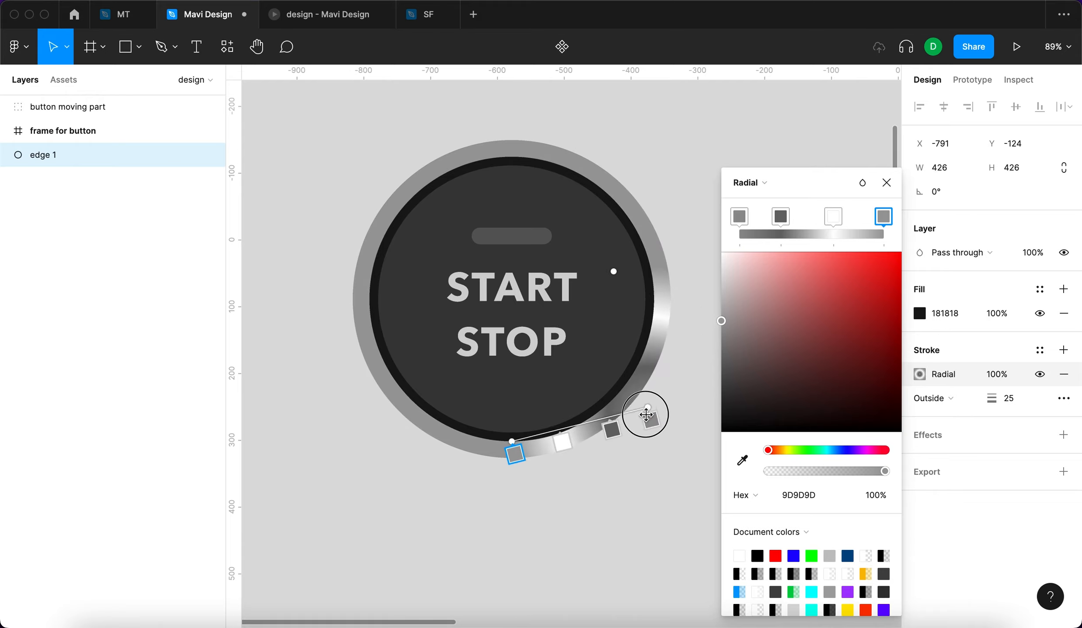
pyautogui.moveTo(640, 416)
pyautogui.mouseDown()
pyautogui.moveTo(570, 454)
pyautogui.moveTo(604, 442)
pyautogui.moveTo(369, 447)
pyautogui.moveTo(335, 333)
pyautogui.moveTo(355, 283)
pyautogui.moveTo(331, 285)
pyautogui.moveTo(538, 328)
pyautogui.moveTo(640, 415)
pyautogui.moveTo(459, 302)
pyautogui.moveTo(485, 276)
pyautogui.mouseUp()
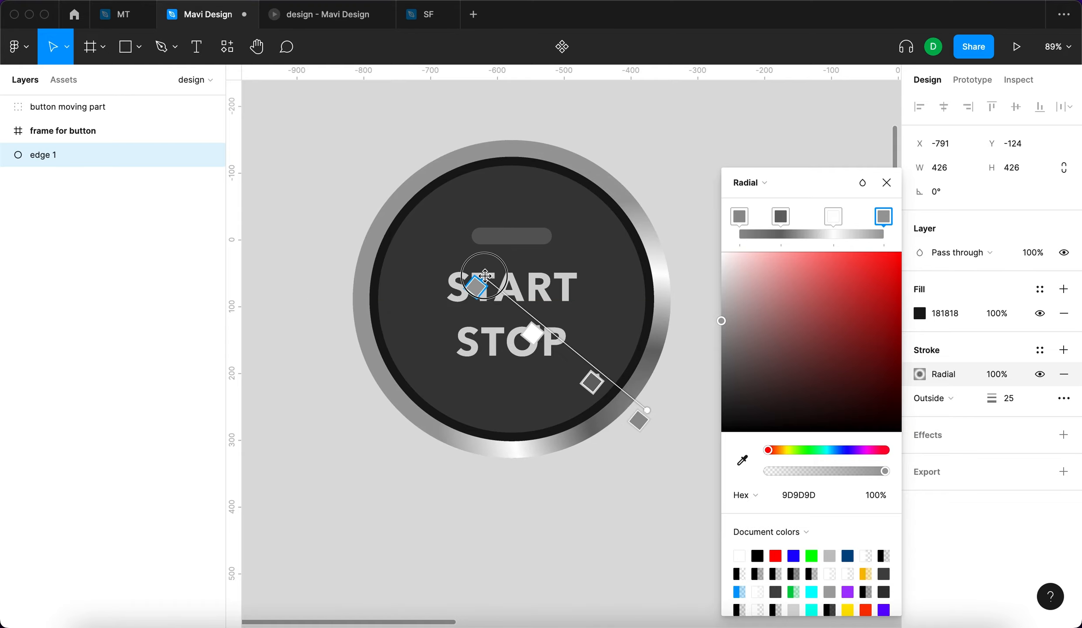
# Darken the radial gradient's dark stop to 2B2B2B and refine the other grey stops for a metallic ring.
pyautogui.click(784, 219)
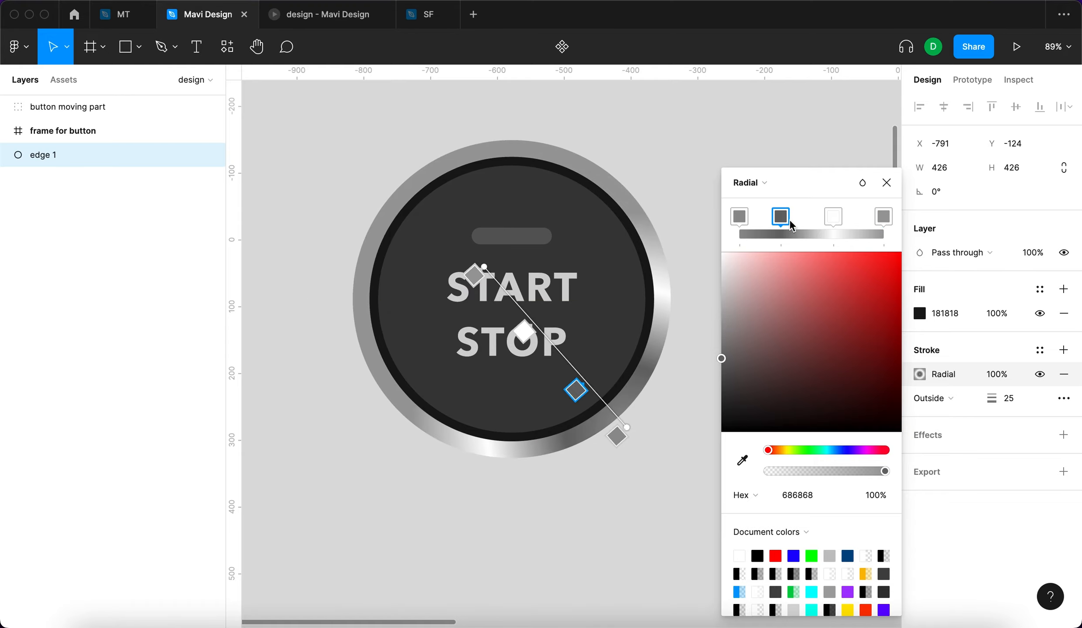
pyautogui.moveTo(746, 339); pyautogui.dragTo(703, 409)
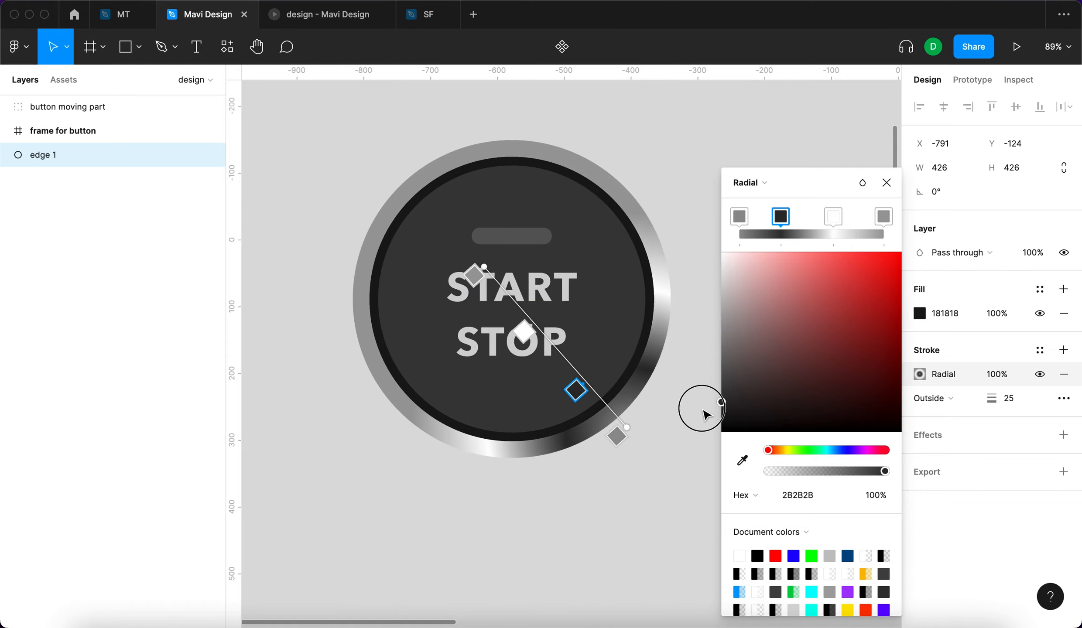
pyautogui.moveTo(738, 318); pyautogui.dragTo(706, 283)
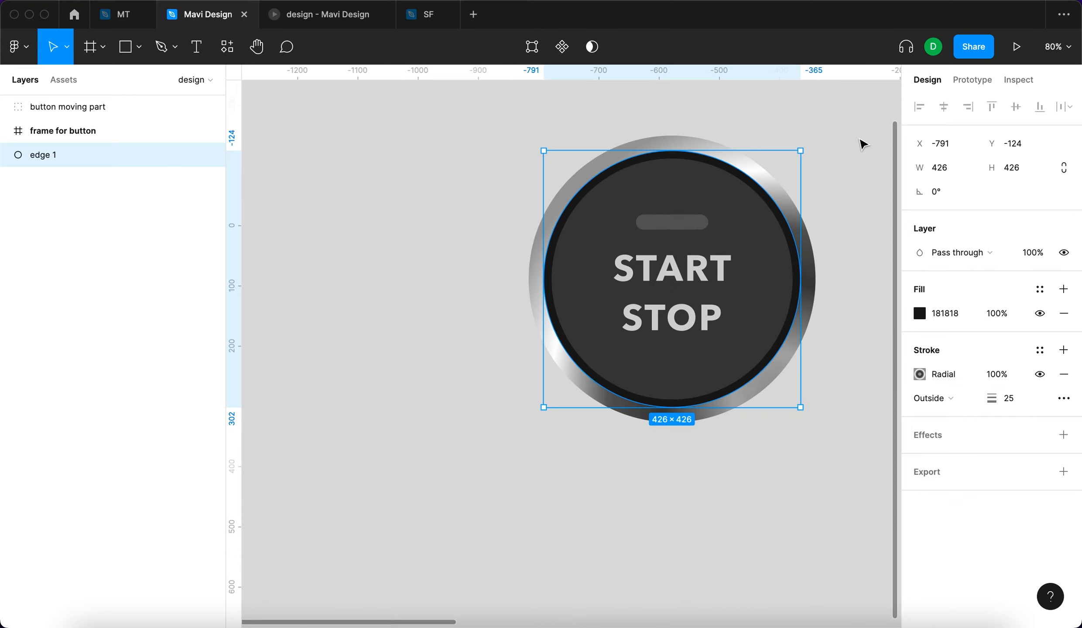
pyautogui.click(847, 171)
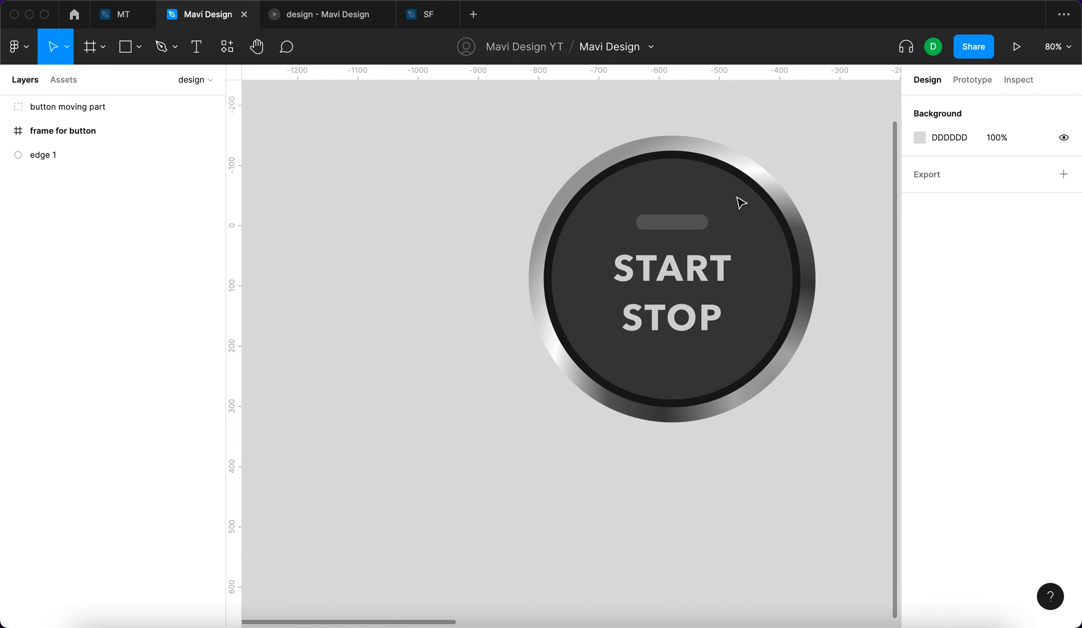
pyautogui.click(700, 225)
pyautogui.press('k')
pyautogui.moveTo(793, 158); pyautogui.dragTo(775, 180)
pyautogui.press('super+z')
# Duplicate edge 1, send the copy behind it and enlarge it from its centre to about 492 × 492.
pyautogui.click(739, 246)
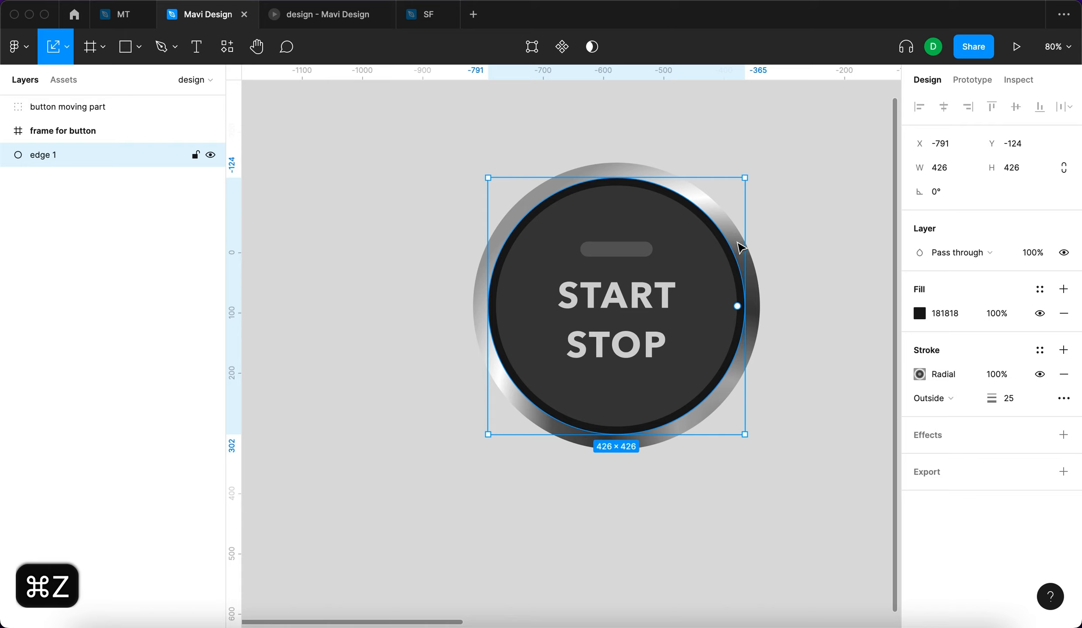
pyautogui.press('super+d')
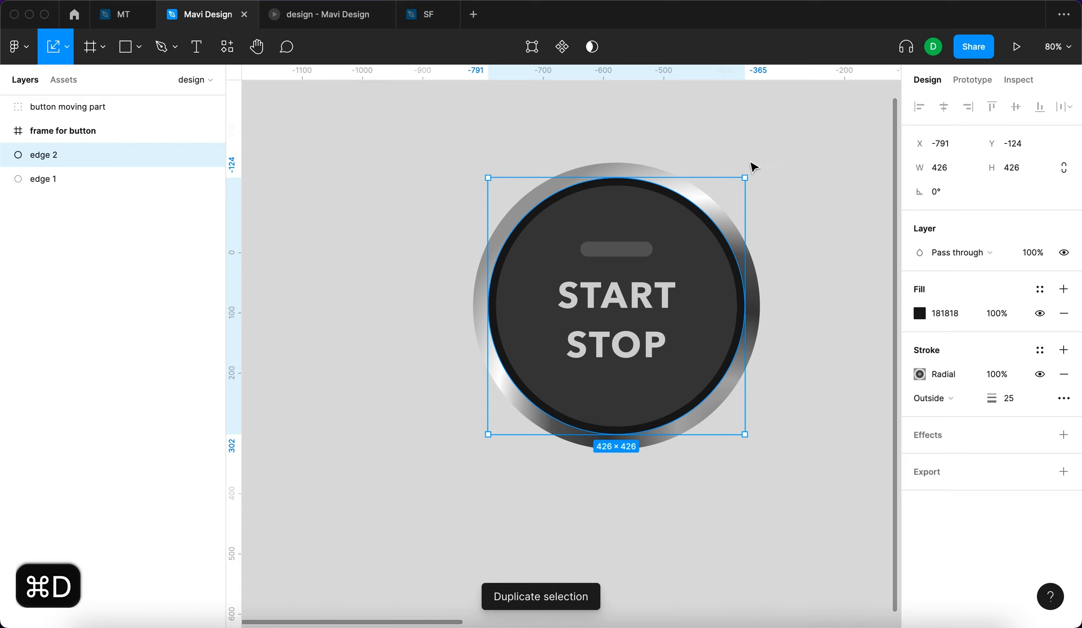
pyautogui.press('super+bracketleft')
pyautogui.moveTo(745, 178); pyautogui.dragTo(764, 158)
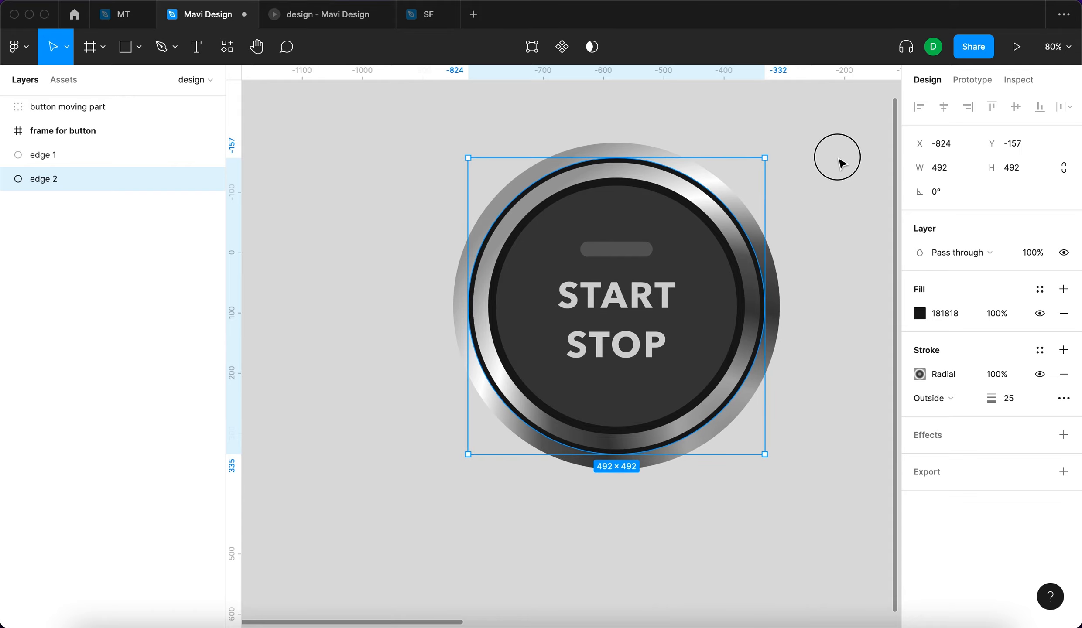
# Reposition the radial gradient on the edge 2 stroke so its highlights differ from those of the inner ring.
pyautogui.click(839, 159)
pyautogui.click(919, 374)
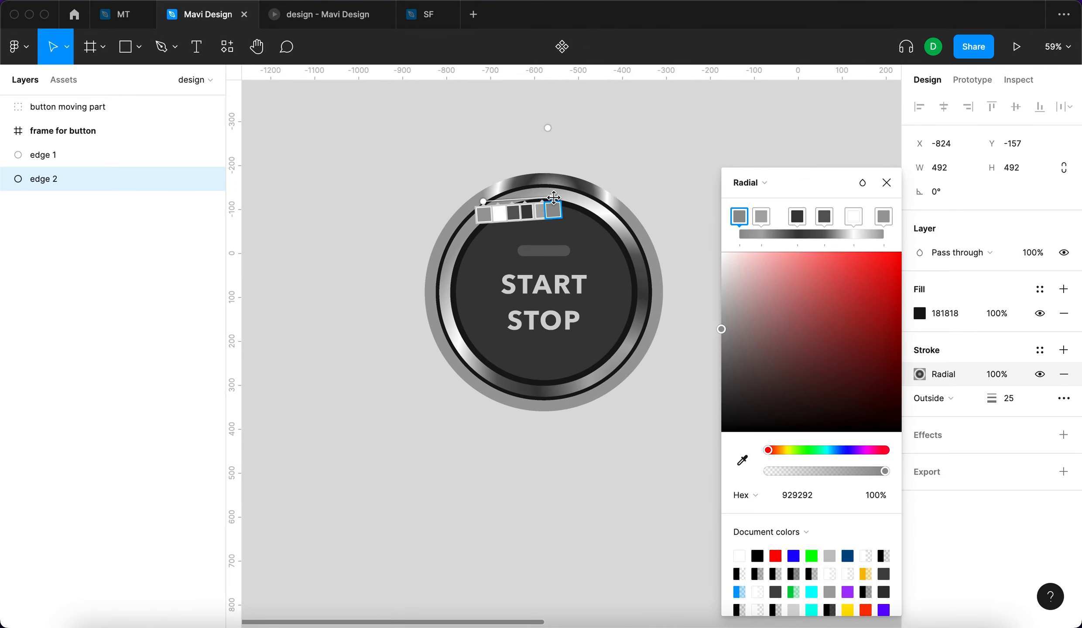
pyautogui.moveTo(480, 204); pyautogui.dragTo(515, 395)
# Adjust the outside stroke thickness of edge 2, trying 45 and reducing it from there.
pyautogui.click(1017, 403)
pyautogui.hotkey('shift', 'Up')
pyautogui.hotkey('shift', 'Up')
pyautogui.hotkey('shift', 'Up')
pyautogui.hotkey('shift', 'Up')
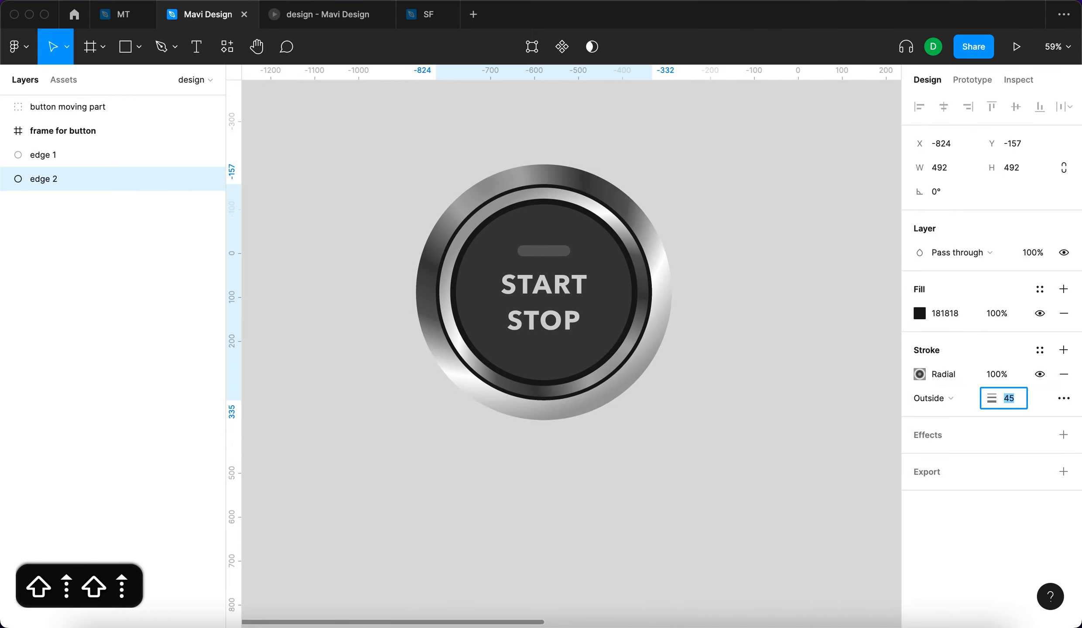
pyautogui.hotkey('shift', 'Down')
pyautogui.hotkey('shift', 'Down')
pyautogui.press('Down')
pyautogui.press('Down')
pyautogui.press('Down')
pyautogui.press('Down')
pyautogui.press('Down')
pyautogui.press('Down')
pyautogui.press('Down')
pyautogui.press('Down')
pyautogui.press('Down')
pyautogui.press('Down')
pyautogui.press('Down')
pyautogui.press('Down')
pyautogui.press('Down')
pyautogui.press('Down')
pyautogui.press('Down')
pyautogui.press('Down')
pyautogui.press('Down')
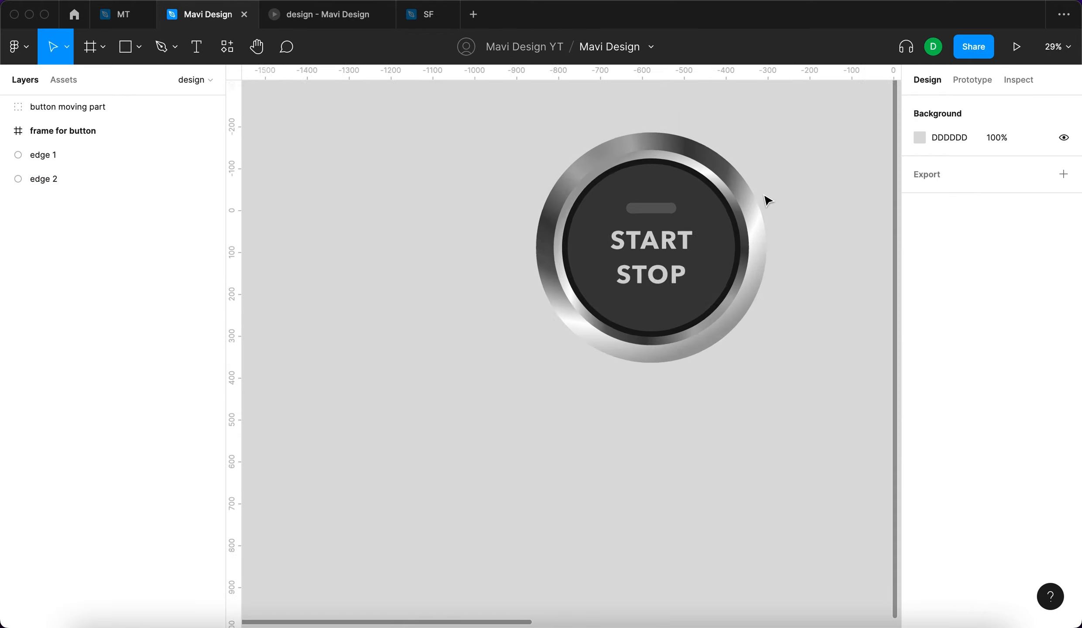
# Draw a small closed right triangle above the button with the Pen tool.
pyautogui.scroll(4, 771, 192)
pyautogui.hscroll(2, 773, 196)
pyautogui.scroll(-1, 772, 196)
pyautogui.scroll(4, 773, 201)
pyautogui.hscroll(-2, 773, 200)
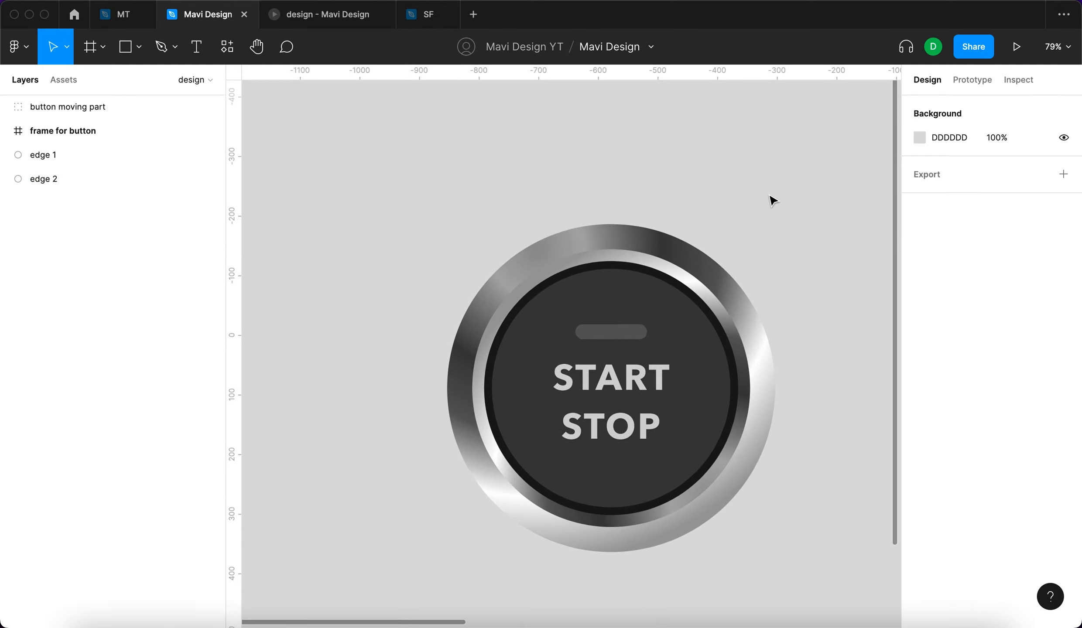
pyautogui.scroll(3, 773, 201)
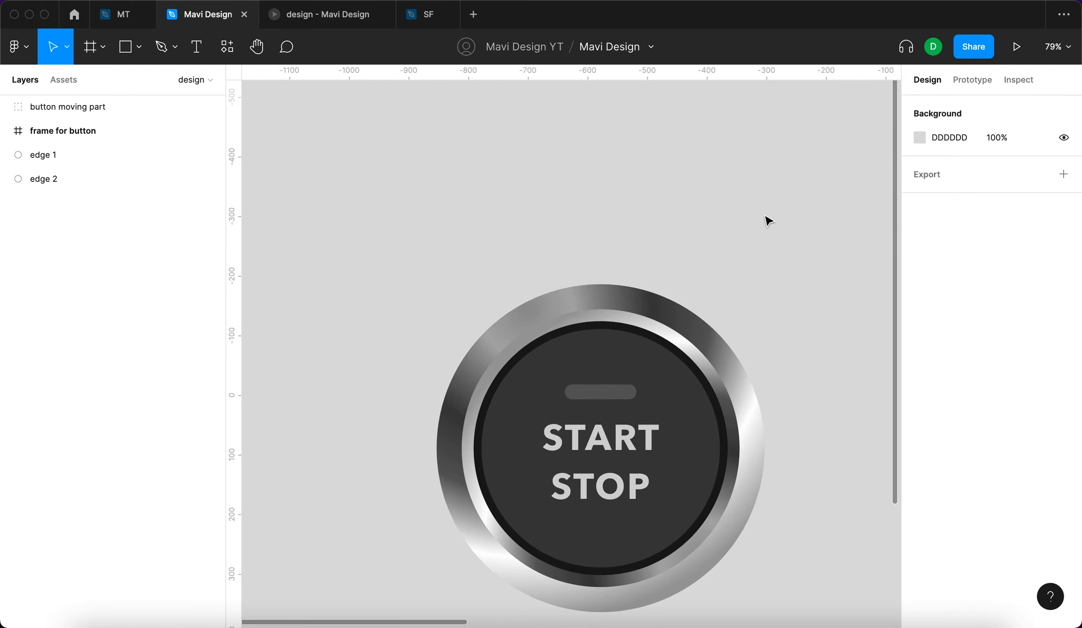
pyautogui.click(161, 47)
pyautogui.click(773, 183)
pyautogui.click(730, 141)
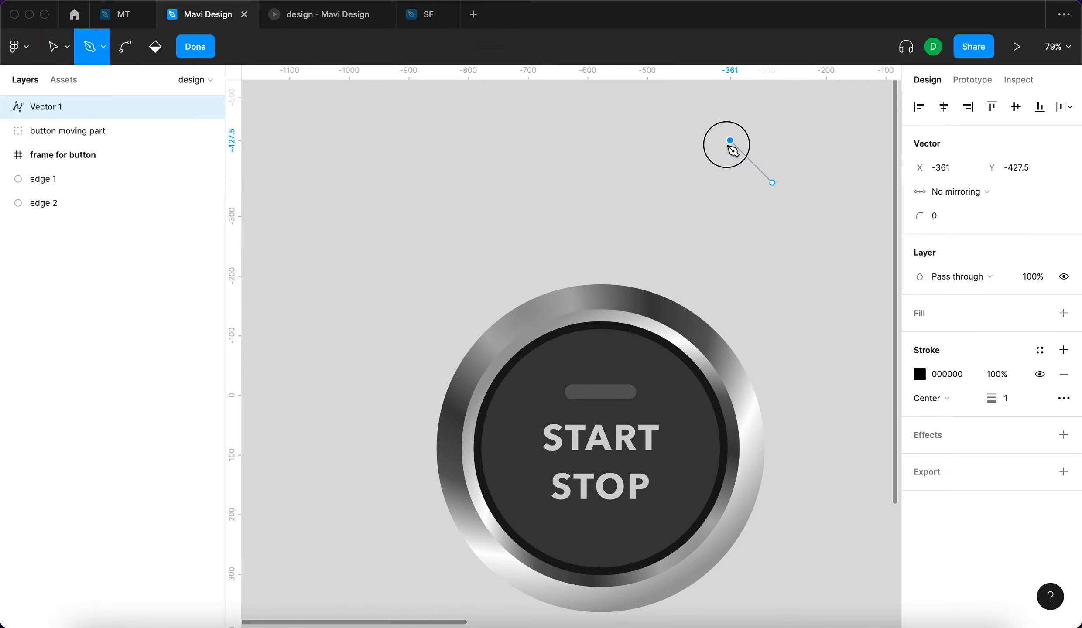
pyautogui.click(730, 182)
pyautogui.click(772, 182)
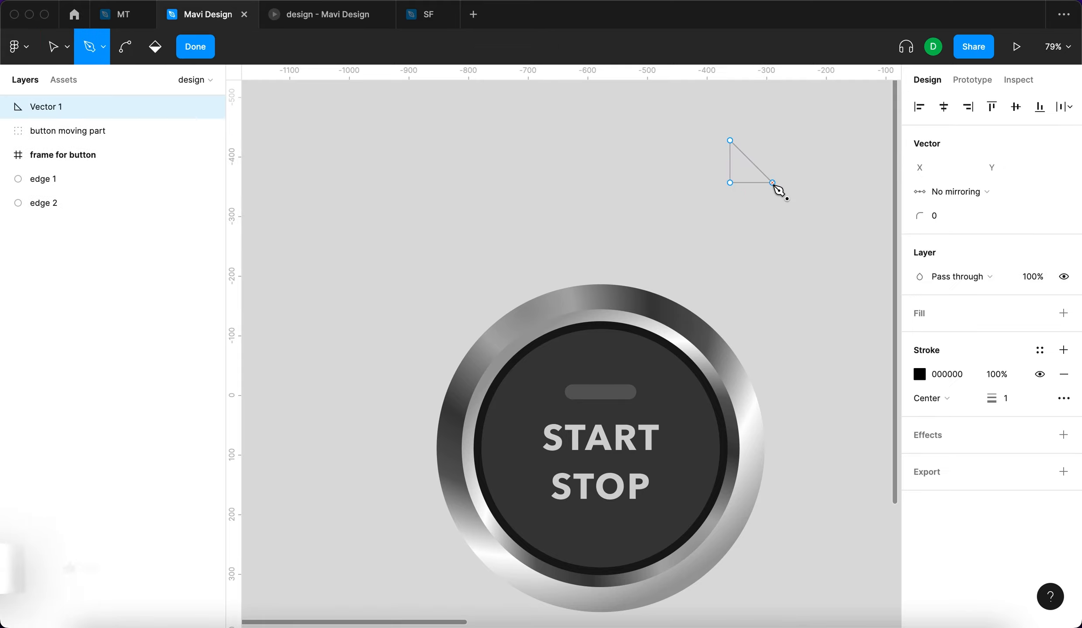
# Finish the triangle, duplicate it, flip the copy horizontally against the upright side and narrow it to about 40 wide.
pyautogui.press('Escape')
pyautogui.press('Escape')
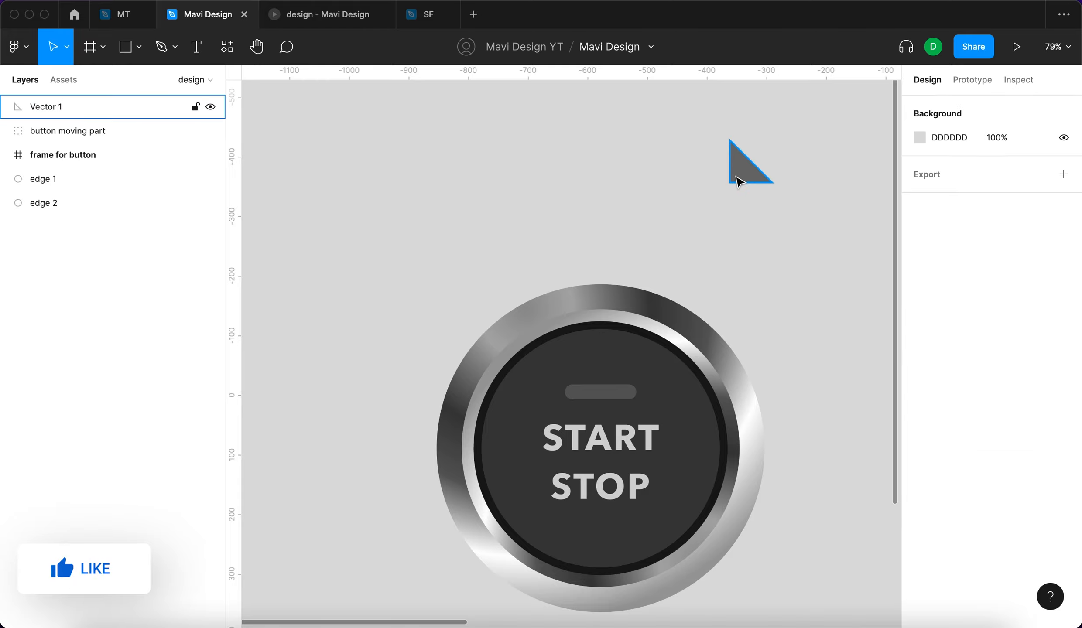
pyautogui.click(740, 180)
pyautogui.moveTo(744, 179); pyautogui.dragTo(700, 180)
pyautogui.hotkey('shift', 'h')
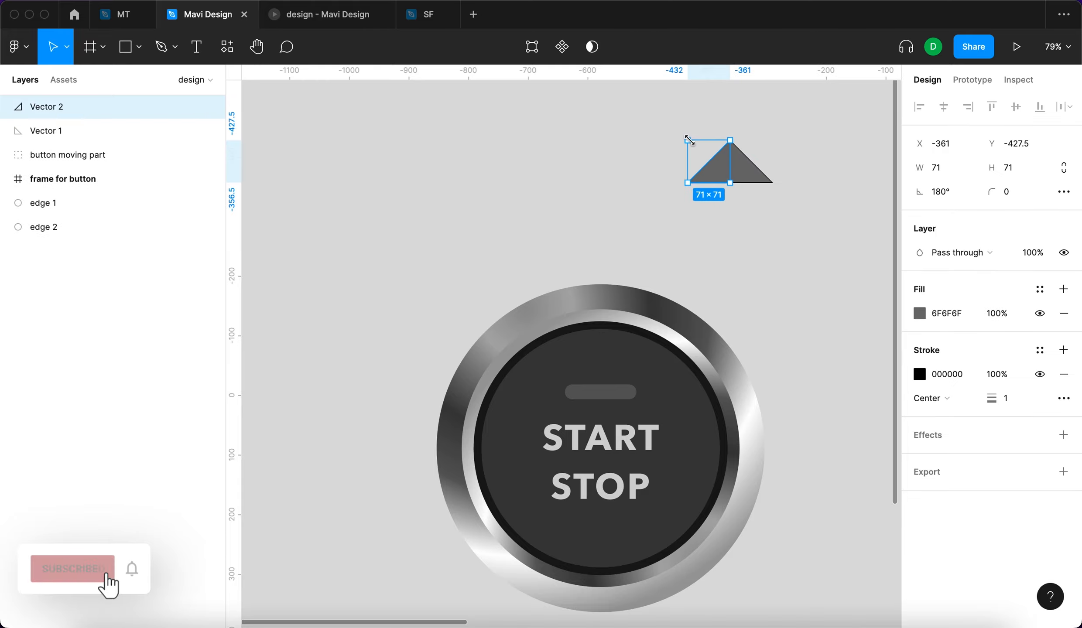
pyautogui.moveTo(688, 140)
pyautogui.mouseDown()
pyautogui.moveTo(697, 153)
pyautogui.moveTo(689, 149)
pyautogui.mouseUp()
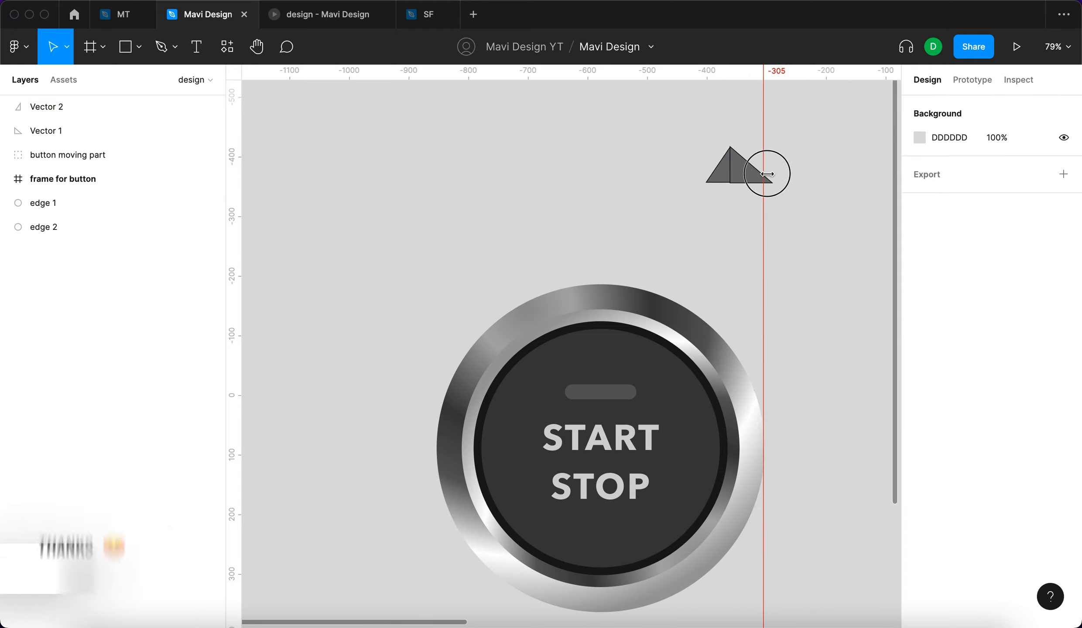
# Place vertical guides along the right-hand edges of the outer ring, the inner ring and the button's dark rim.
pyautogui.click(764, 174)
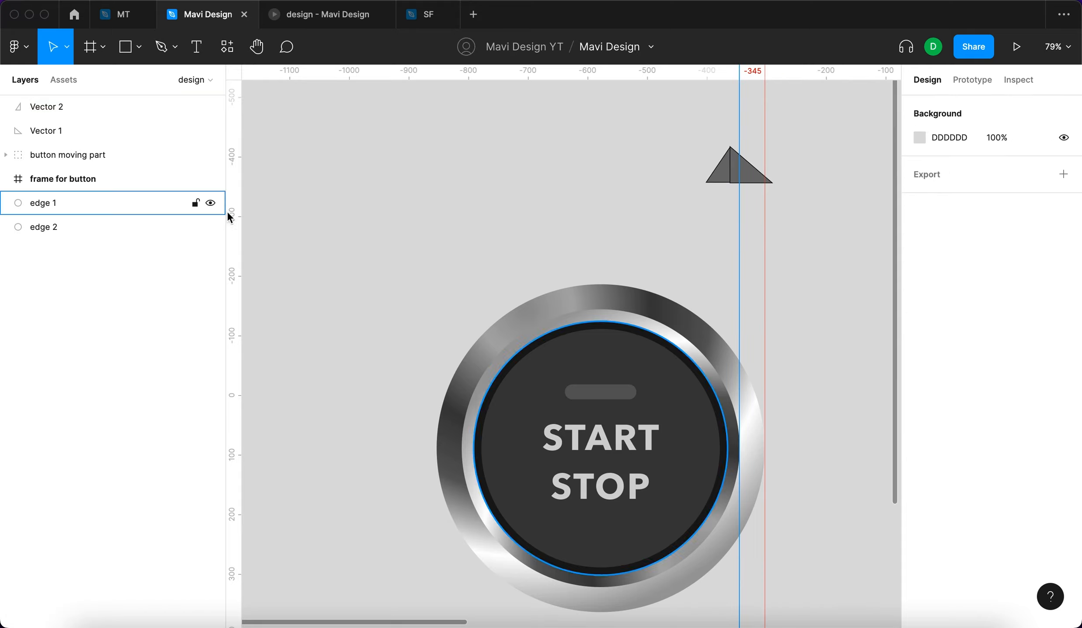
pyautogui.scroll(5, 775, 171)
pyautogui.scroll(5, 656, 218)
# Fit the two triangles between the guides with the peak on the middle guide, making the wider one 43 × 34.
pyautogui.click(670, 219)
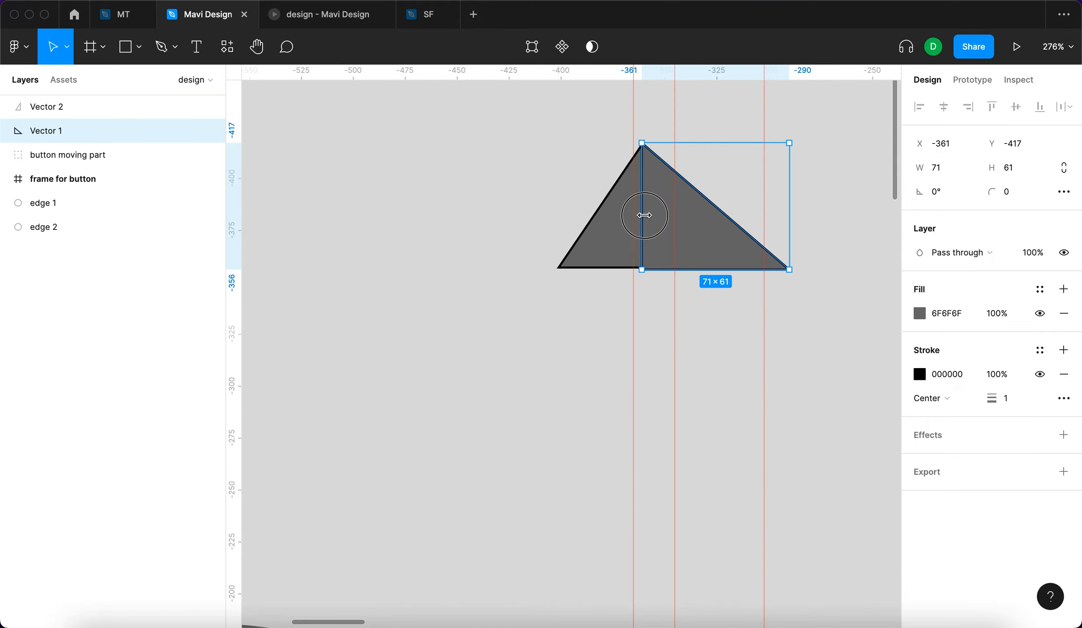
pyautogui.moveTo(642, 215); pyautogui.dragTo(675, 216)
pyautogui.moveTo(789, 217); pyautogui.dragTo(764, 217)
pyautogui.moveTo(737, 146); pyautogui.dragTo(729, 193)
pyautogui.moveTo(604, 243); pyautogui.dragTo(633, 244)
pyautogui.moveTo(661, 148); pyautogui.dragTo(660, 199)
pyautogui.click(521, 284)
pyautogui.scroll(-8, 522, 283)
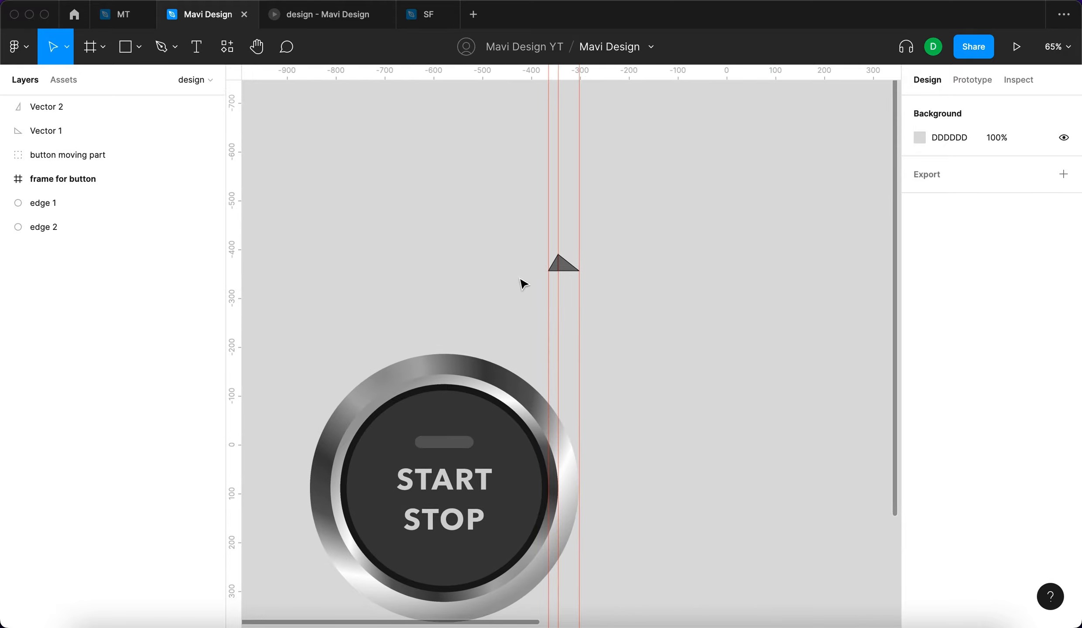
# Paste the flat dark dome shape, 423 × 23, above the button with its right end meeting the triangles.
pyautogui.scroll(3, 521, 284)
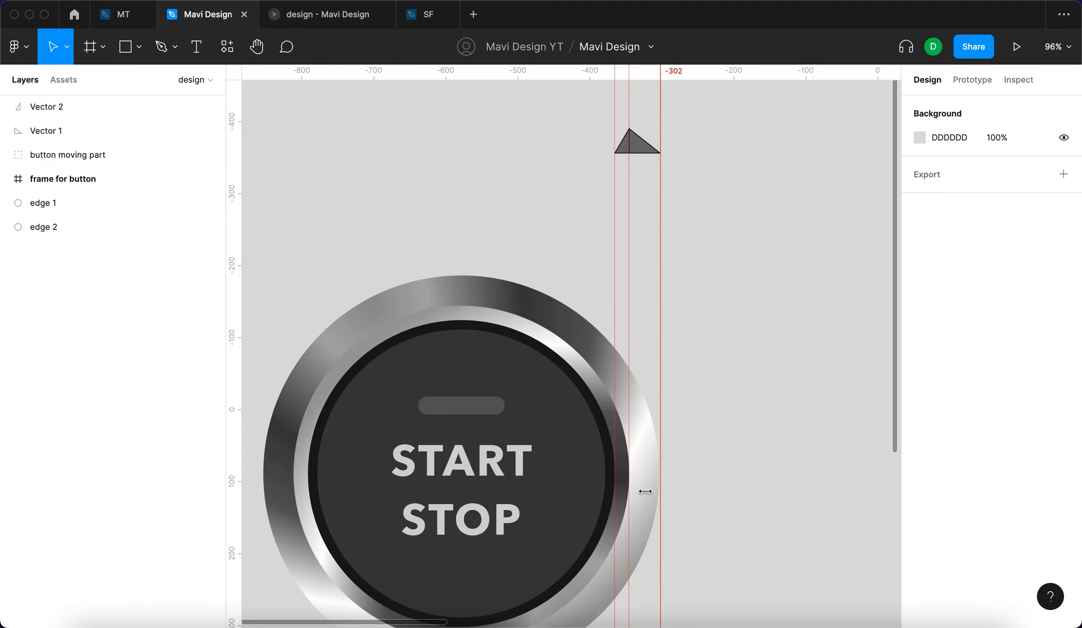
pyautogui.hscroll(-3, 613, 270)
pyautogui.scroll(1, 613, 271)
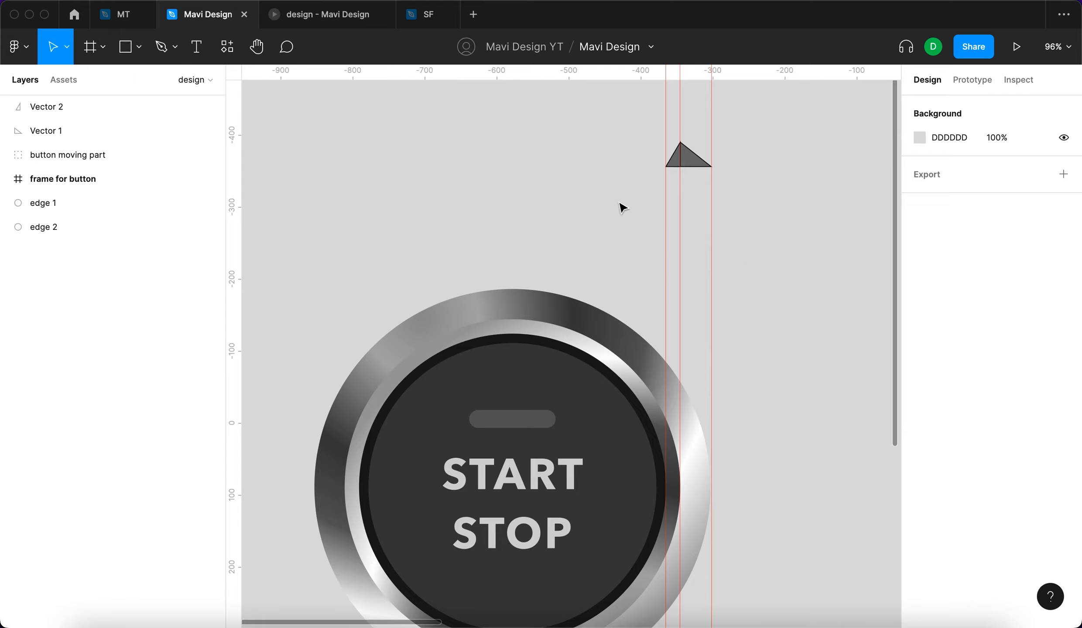
pyautogui.press('super+v')
pyautogui.moveTo(499, 191)
pyautogui.mouseDown()
pyautogui.moveTo(495, 169)
pyautogui.moveTo(506, 171)
pyautogui.mouseUp()
pyautogui.click(429, 101)
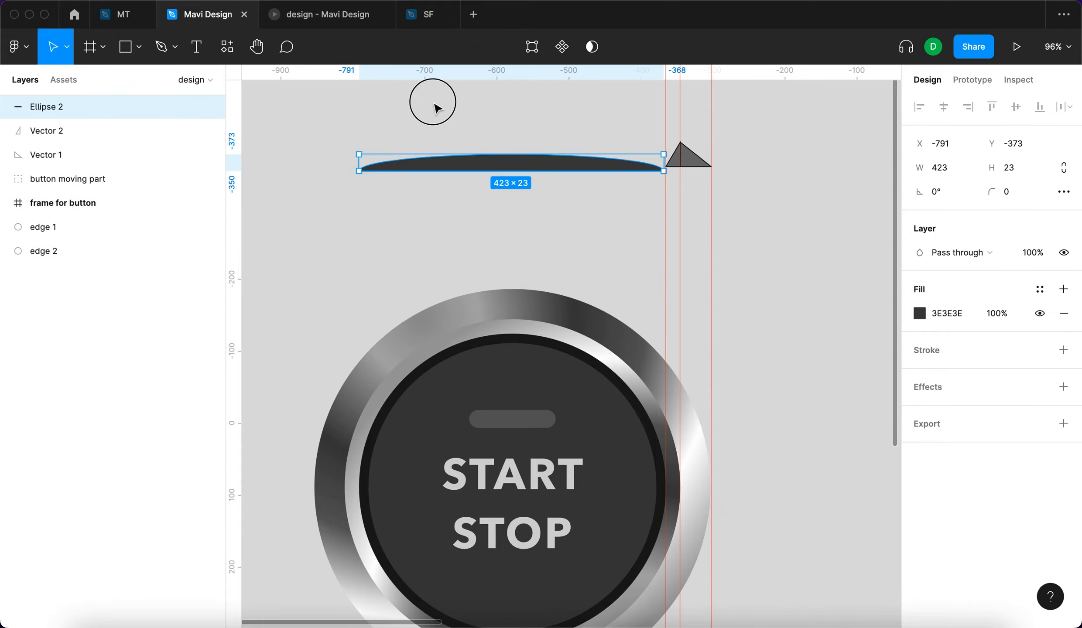
# Duplicate both triangles and mirror the copies onto the opposite end of the dome.
pyautogui.click(679, 160)
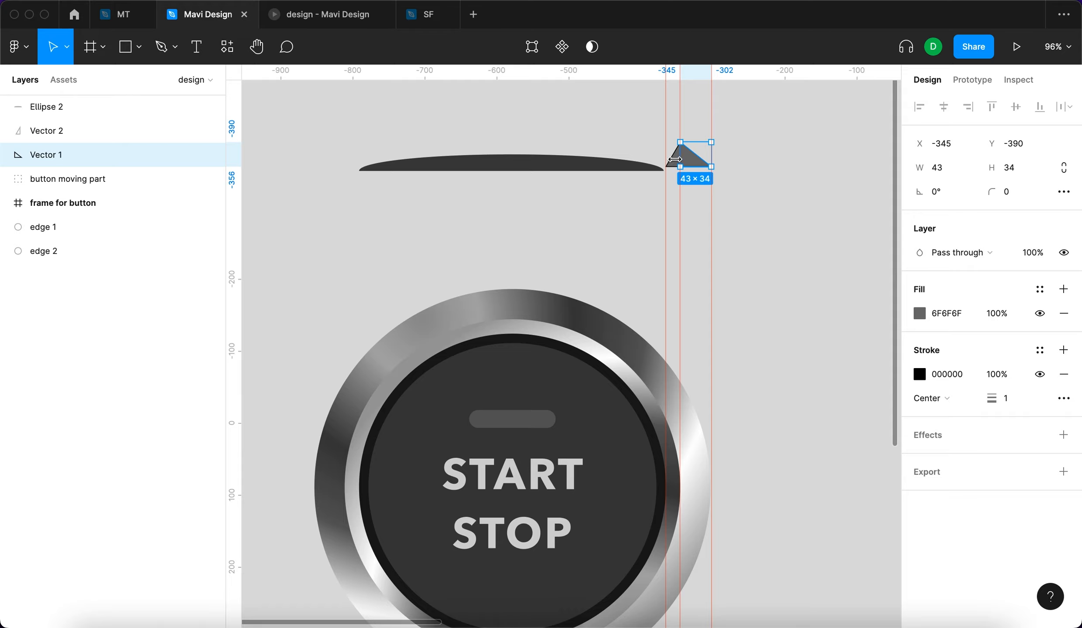
pyautogui.moveTo(744, 174); pyautogui.dragTo(677, 138)
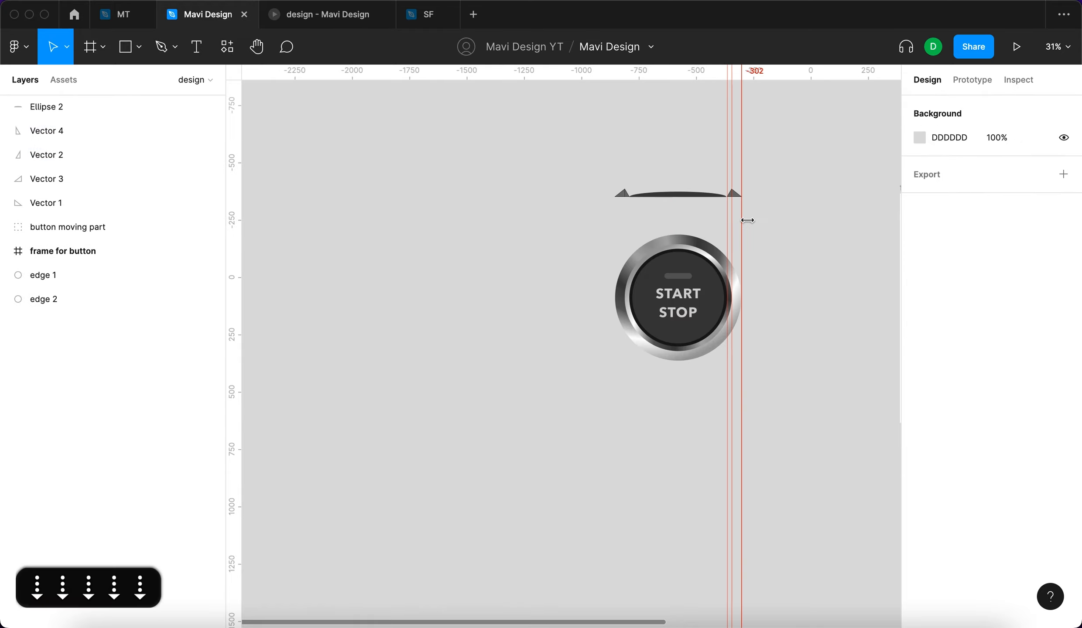
pyautogui.scroll(5, 711, 229)
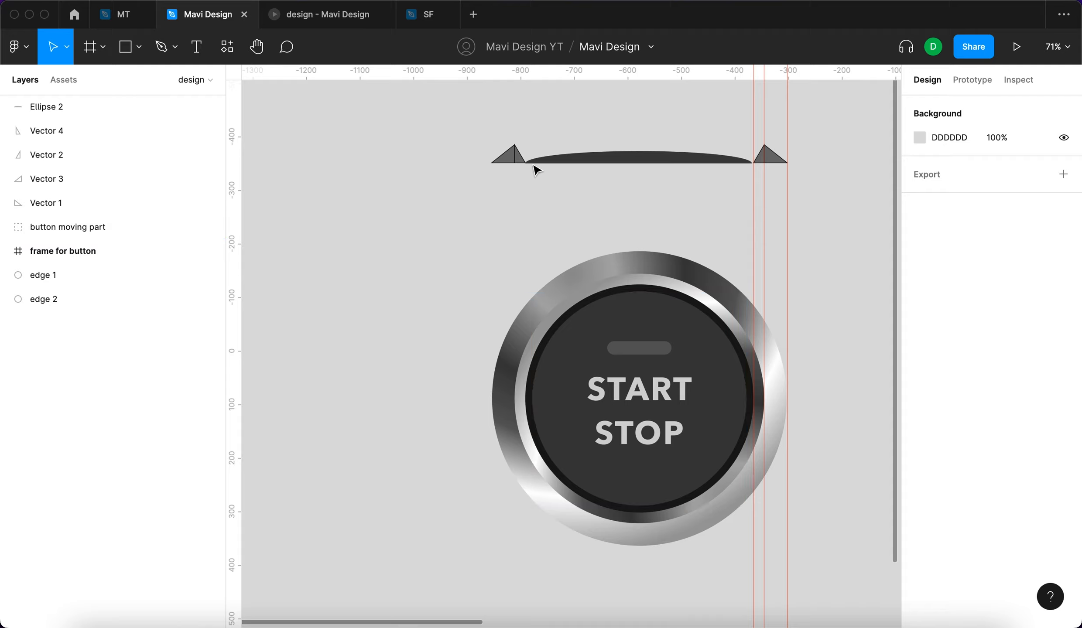
# Set the dome's height to 35 to match the triangle peaks and remove the vertical guides.
pyautogui.click(703, 162)
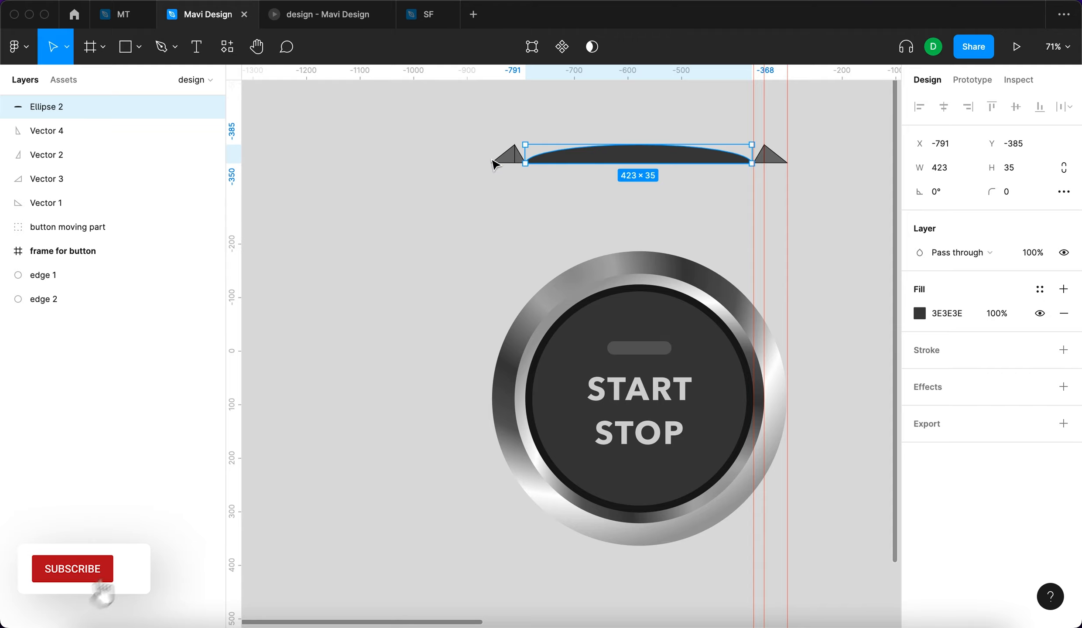
pyautogui.click(399, 263)
pyautogui.hscroll(2, 398, 263)
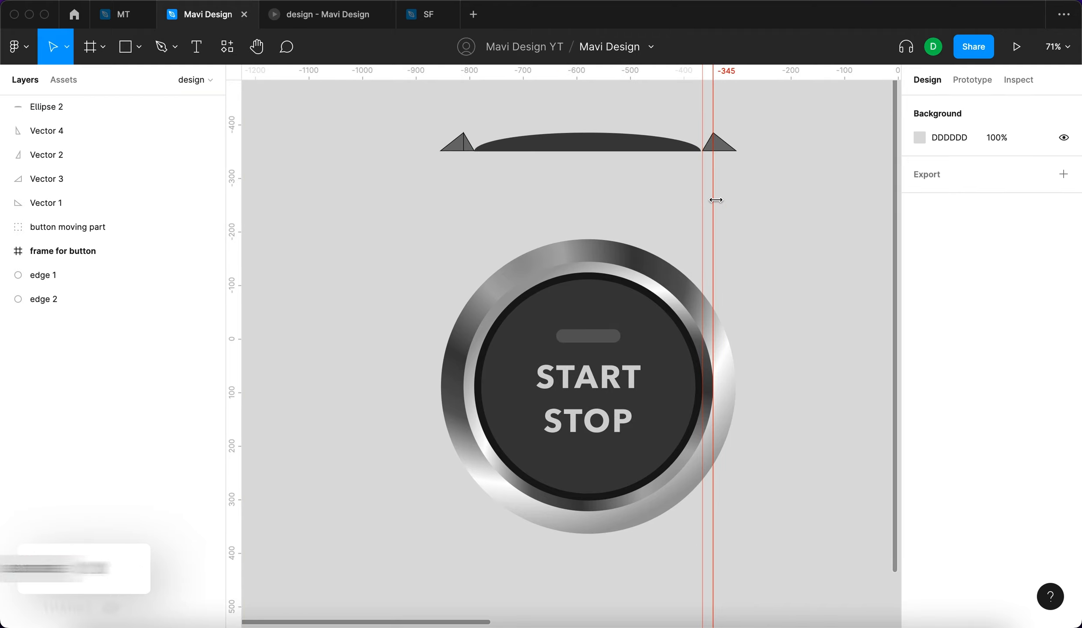
pyautogui.click(705, 371)
pyautogui.click(850, 346)
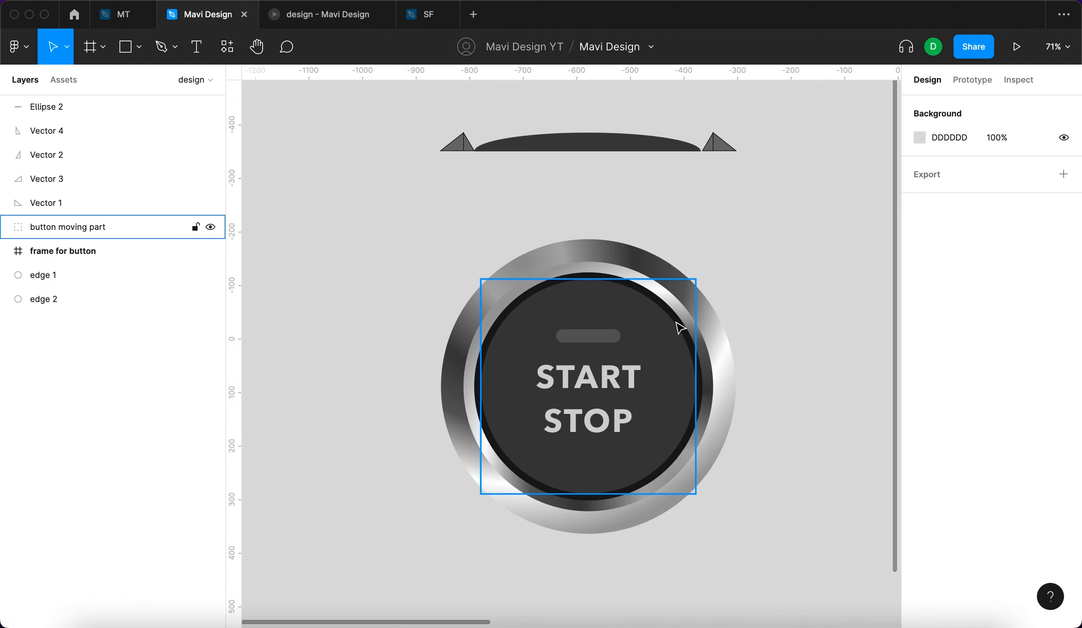
# Hide and restore the radial stroke of edge 1 to examine the dark fill's edge.
pyautogui.click(686, 321)
pyautogui.click(1040, 374)
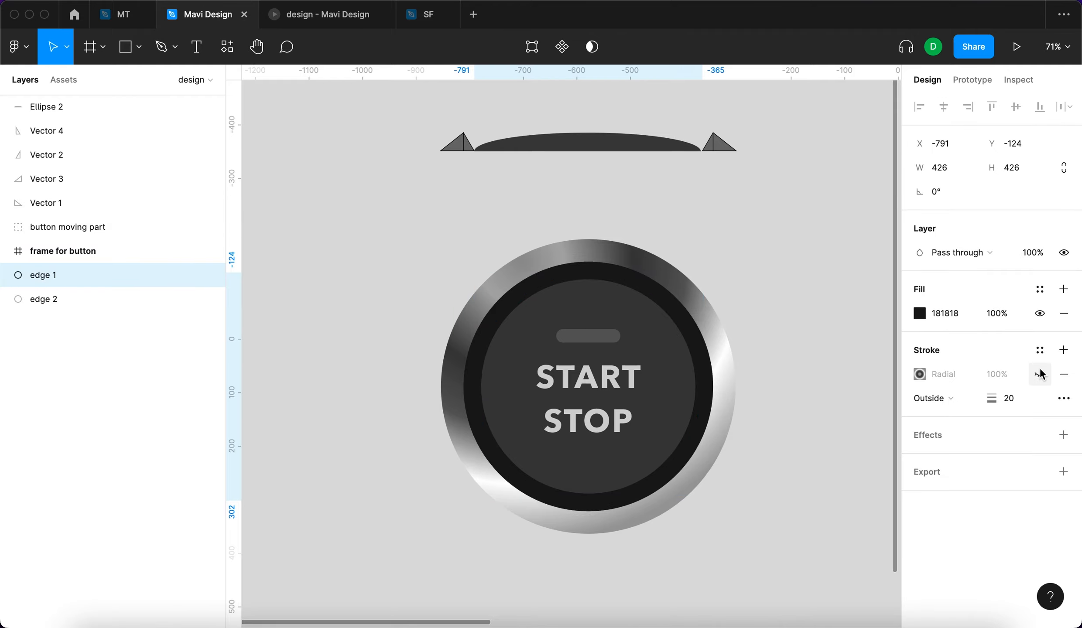
pyautogui.click(1040, 374)
pyautogui.click(769, 312)
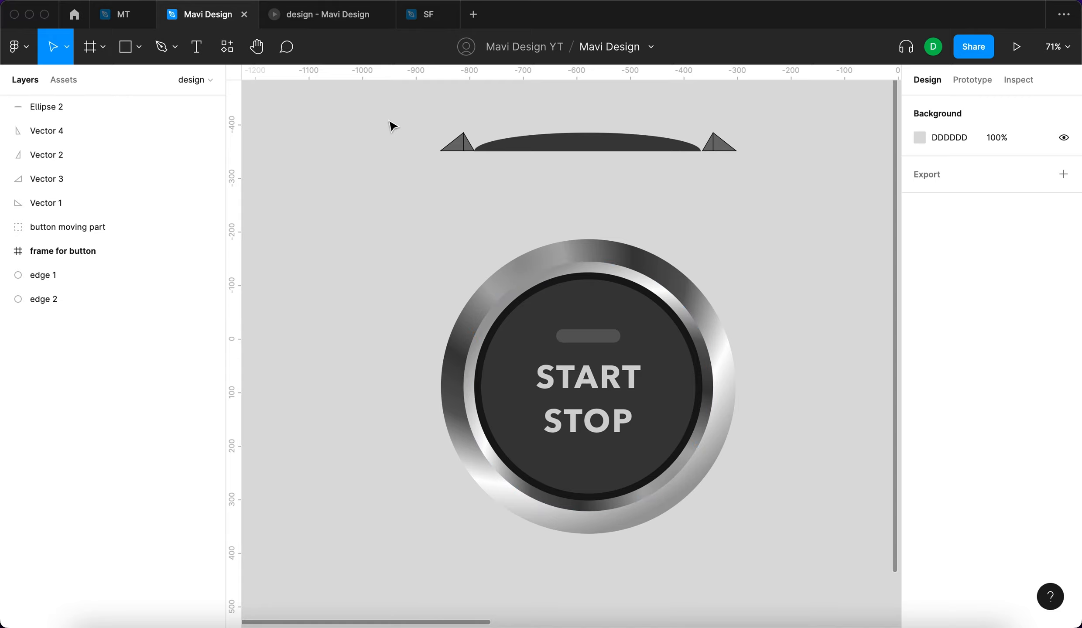
# Rotate the radial gradient on edge 2's stroke so white highlights fall at its upper right and left, fine-tuning the white stop.
pyautogui.click(520, 274)
pyautogui.click(920, 375)
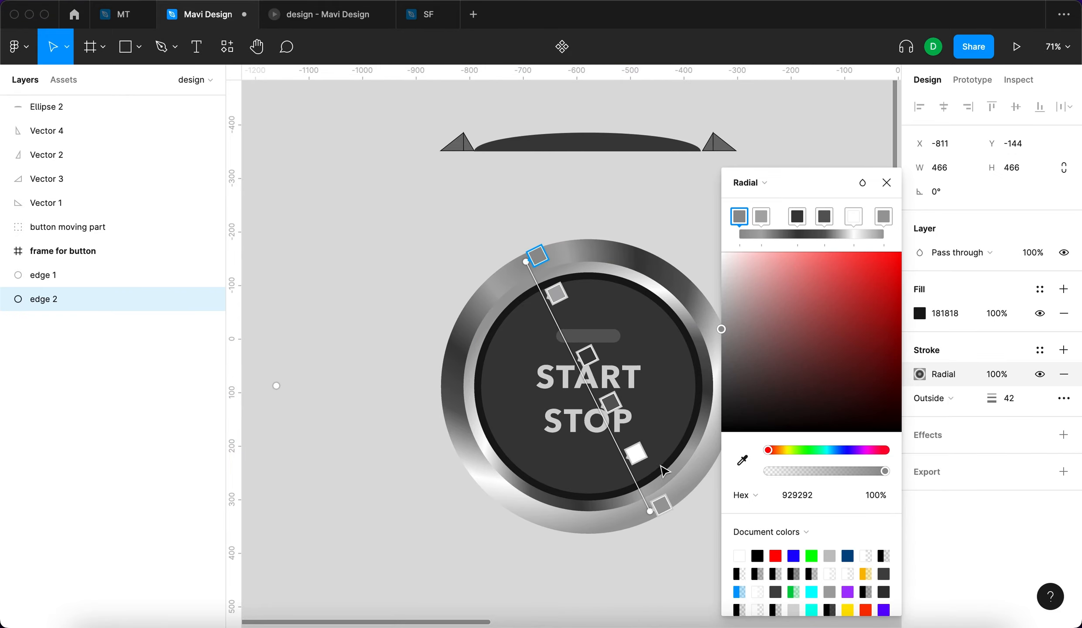
pyautogui.moveTo(652, 513)
pyautogui.mouseDown()
pyautogui.moveTo(479, 281)
pyautogui.moveTo(660, 469)
pyautogui.moveTo(665, 516)
pyautogui.mouseUp()
pyautogui.moveTo(477, 279); pyautogui.dragTo(541, 261)
pyautogui.moveTo(554, 321)
pyautogui.mouseDown()
pyautogui.moveTo(531, 290)
pyautogui.moveTo(547, 318)
pyautogui.mouseUp()
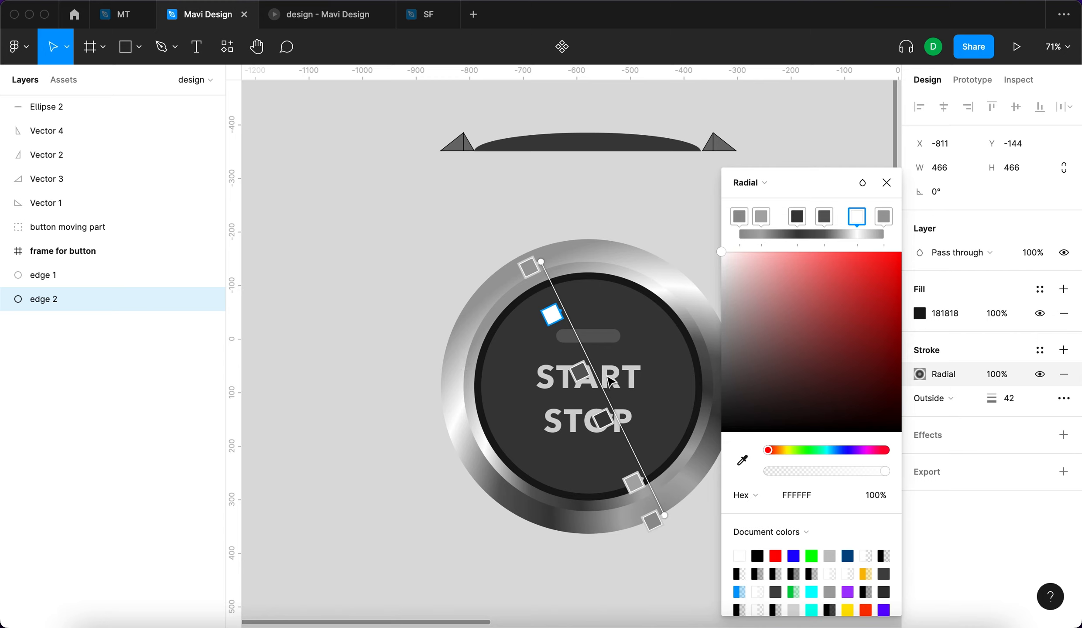
pyautogui.click(887, 183)
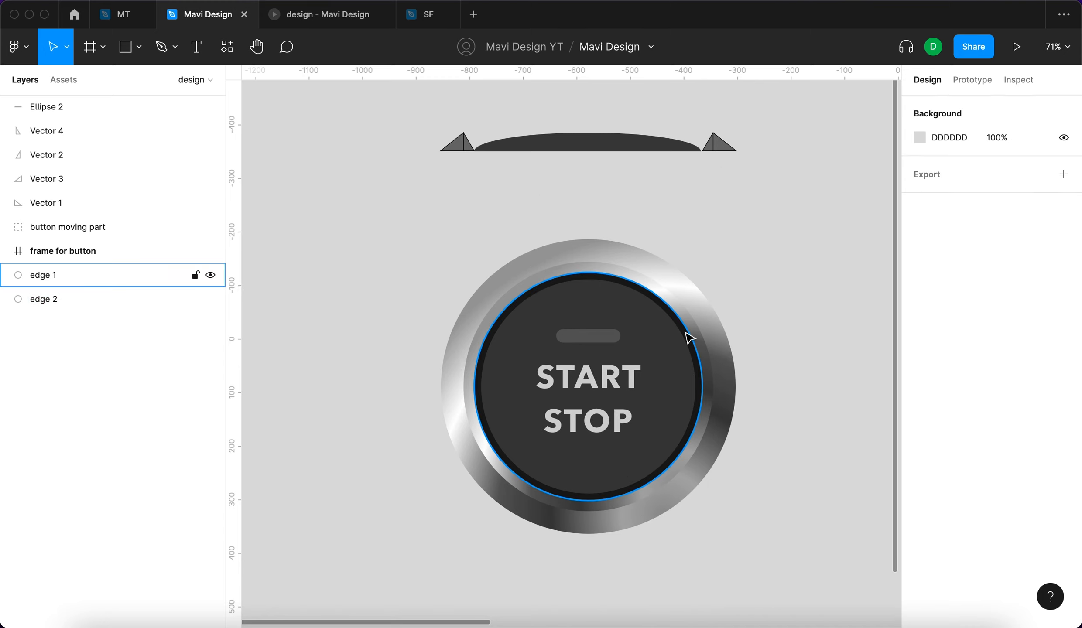
# Reverse the radial gradient on edge 1's stroke so its upper left is dark and its lower right is bright.
pyautogui.click(692, 328)
pyautogui.click(920, 375)
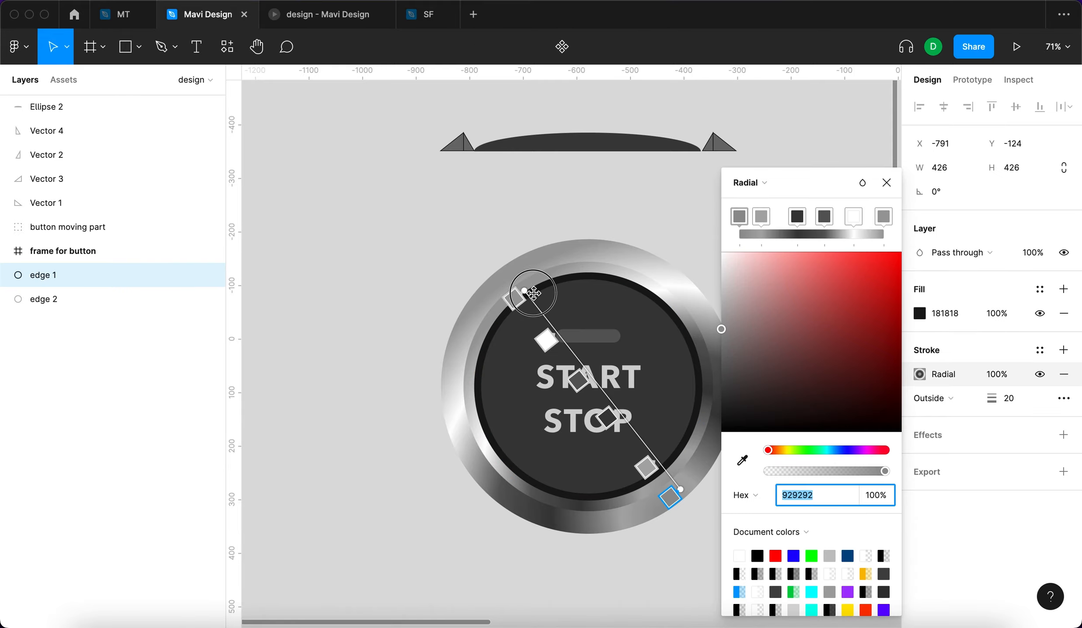
pyautogui.moveTo(529, 293); pyautogui.dragTo(695, 489)
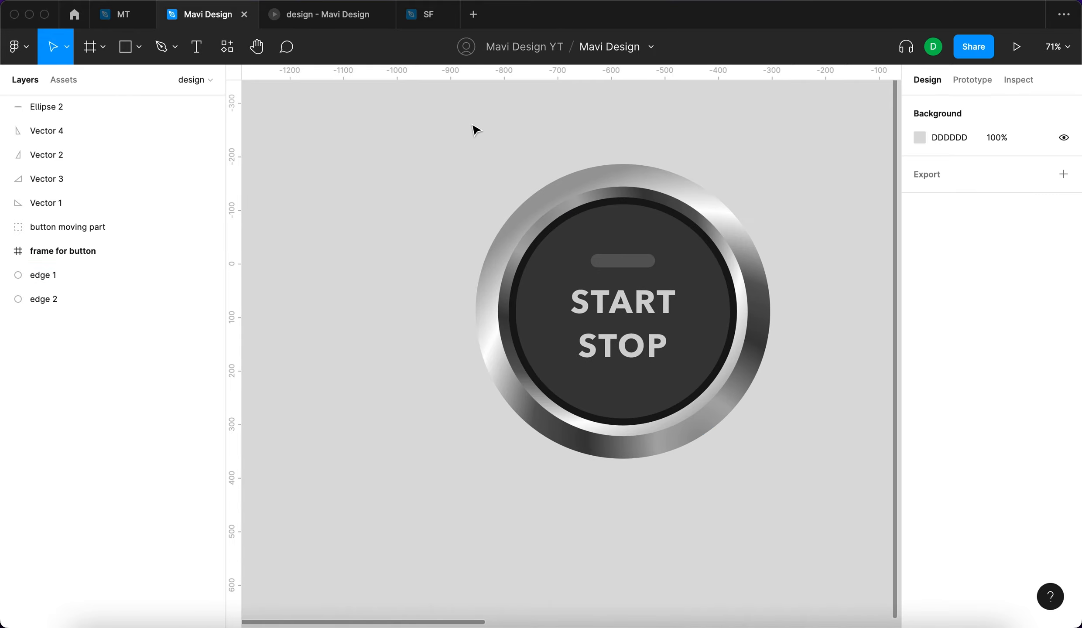
pyautogui.scroll(3, 476, 130)
pyautogui.hscroll(-1, 475, 130)
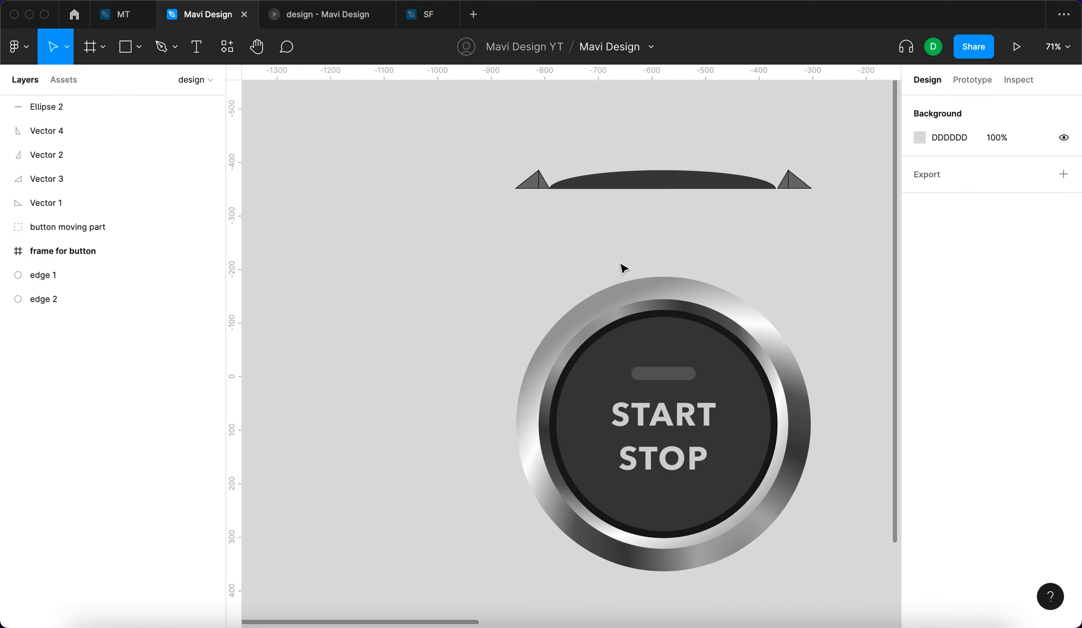
# Draw a yellow circle as the light source at the button's upper left, with a yellow arrow pointing toward the rings.
pyautogui.press('o')
pyautogui.moveTo(394, 169); pyautogui.dragTo(447, 225)
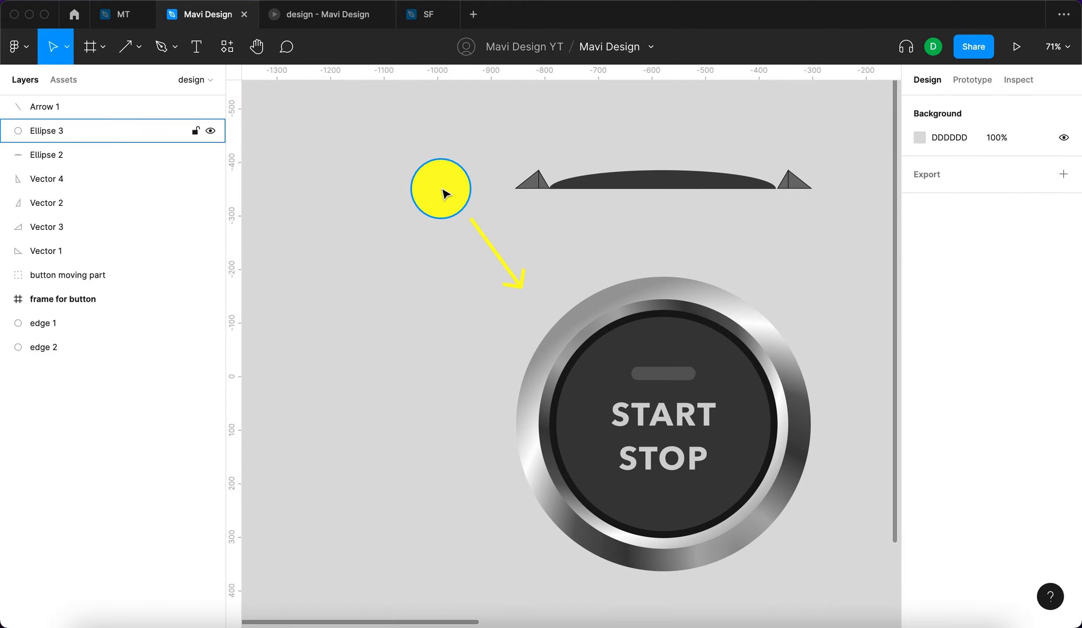
# Examine how the highlights of edge 1 and edge 2 match the light direction and the triangular profile above.
pyautogui.click(520, 479)
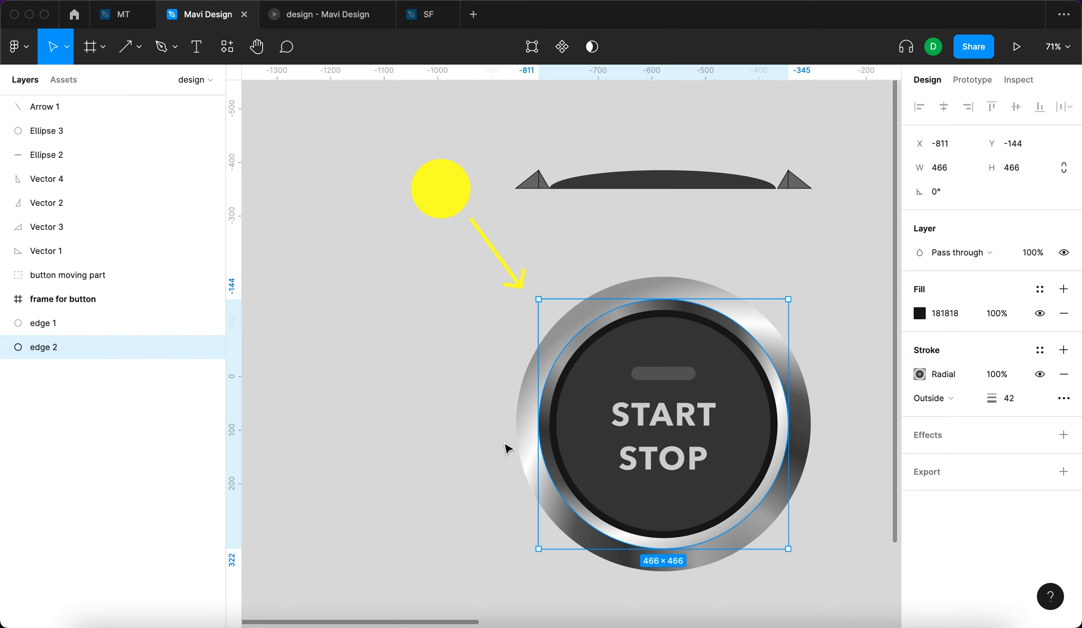
pyautogui.press('Escape')
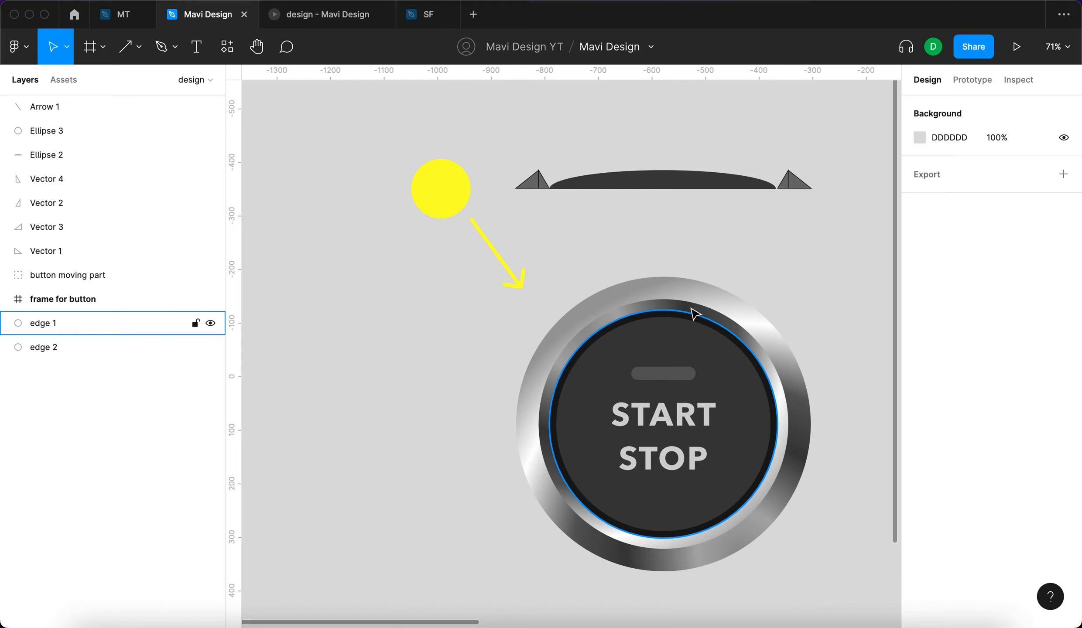
pyautogui.click(539, 180)
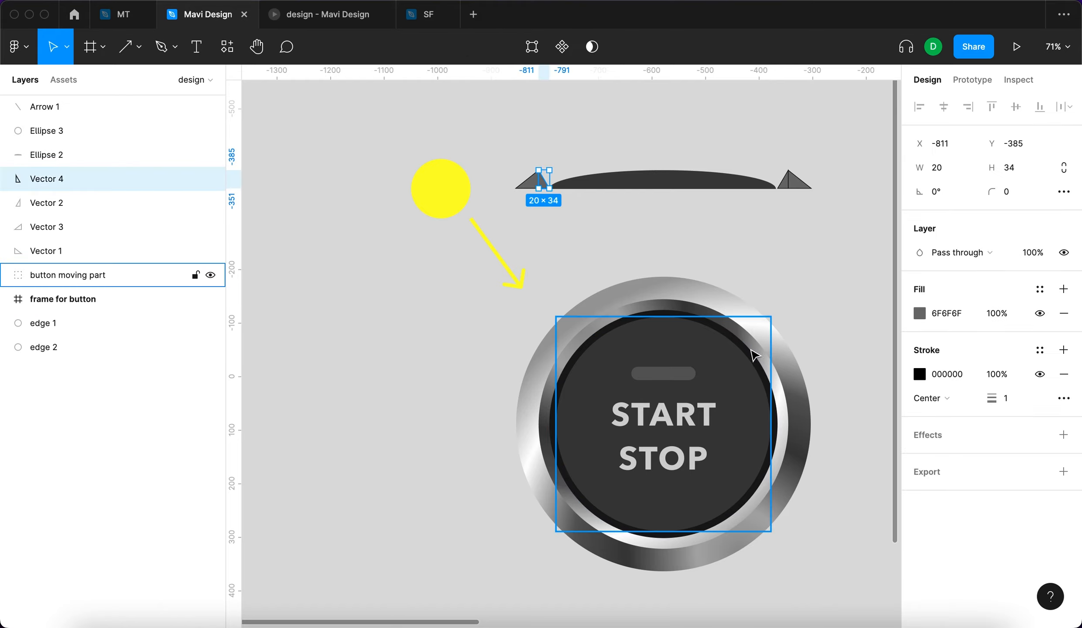
pyautogui.click(507, 153)
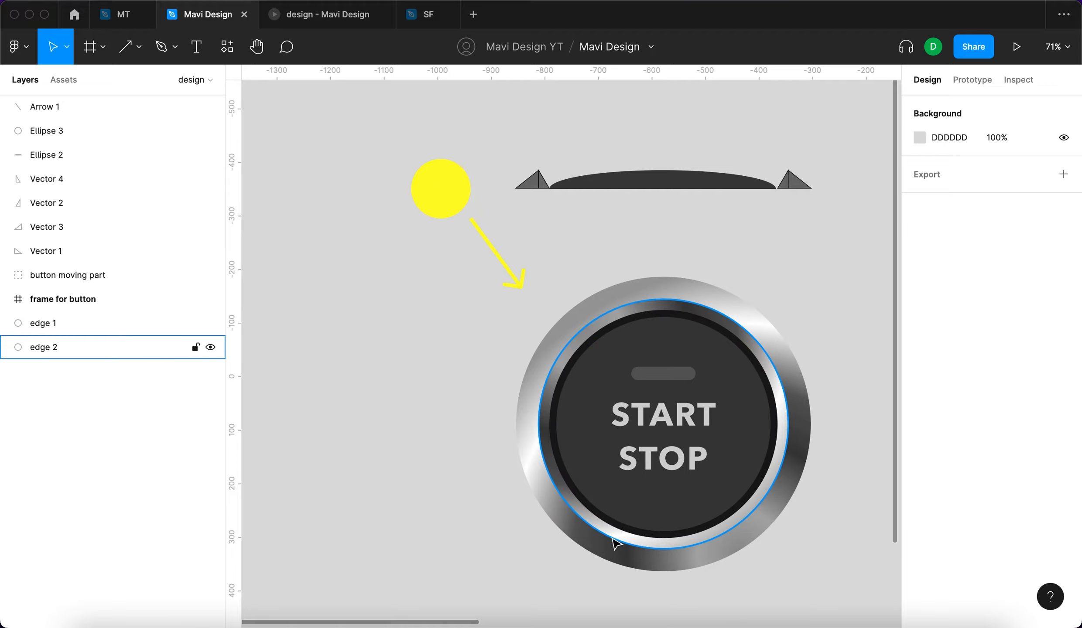
pyautogui.scroll(-5, 838, 446)
pyautogui.scroll(5, 838, 447)
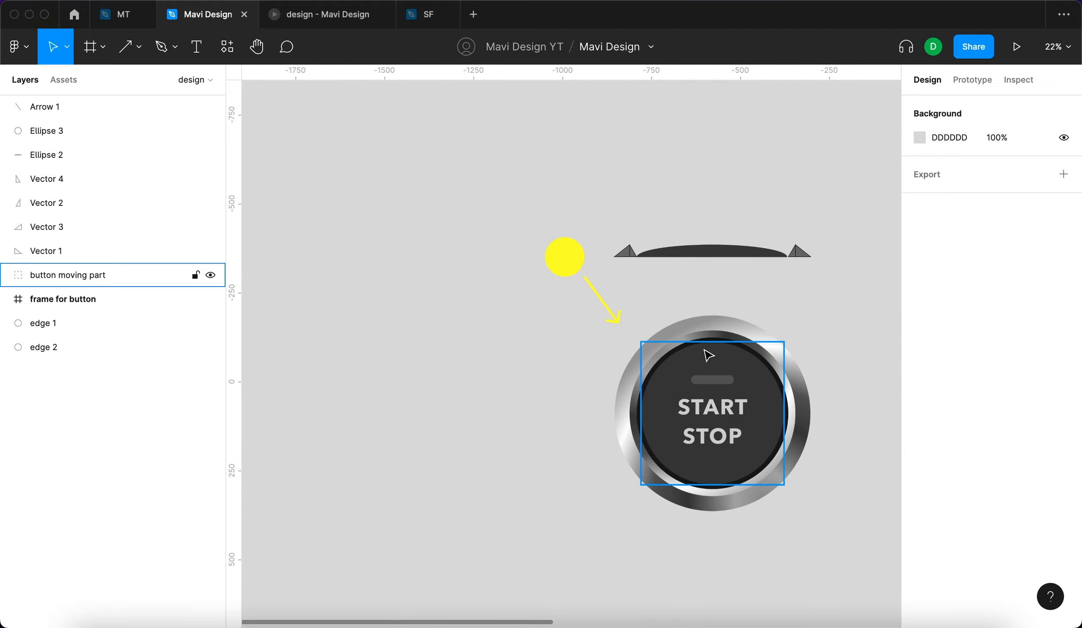
pyautogui.scroll(5, 799, 460)
pyautogui.click(655, 152)
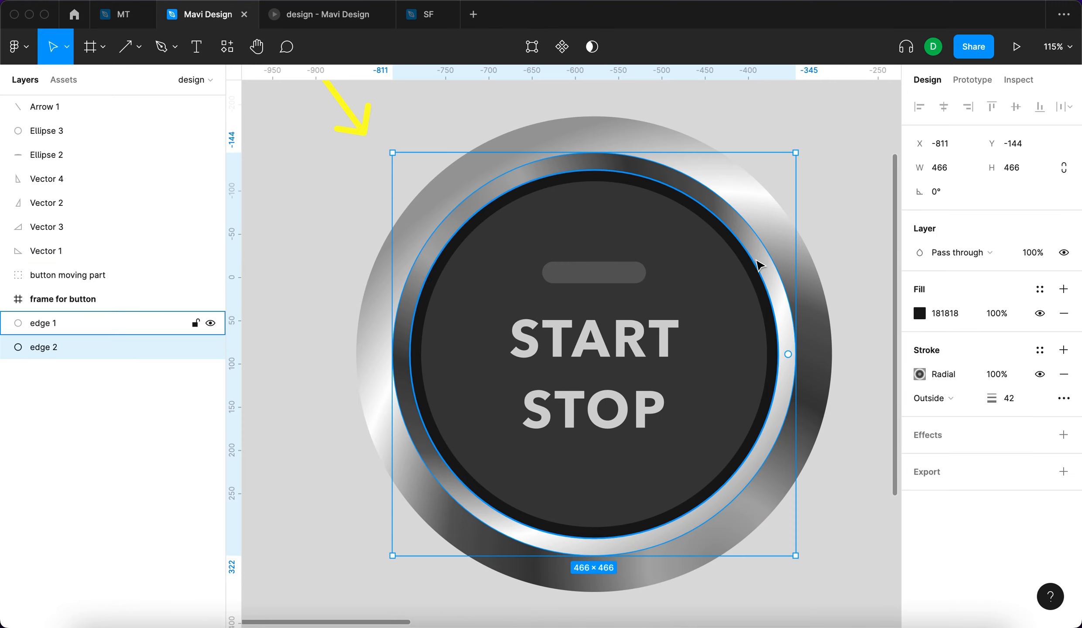
pyautogui.scroll(-3, 760, 265)
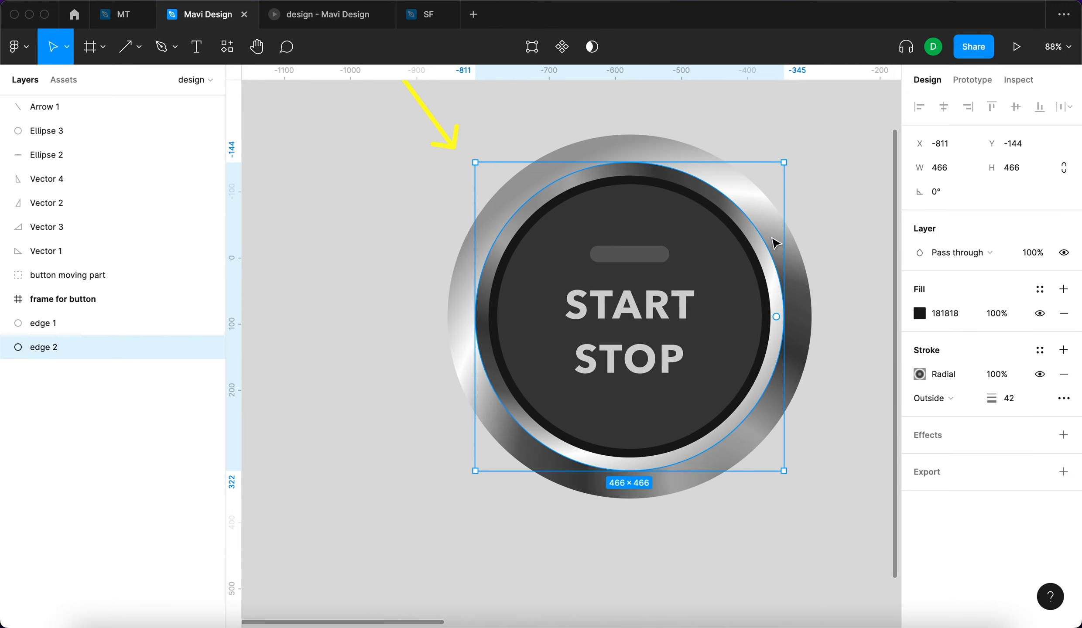
pyautogui.click(330, 362)
pyautogui.scroll(-4, 334, 370)
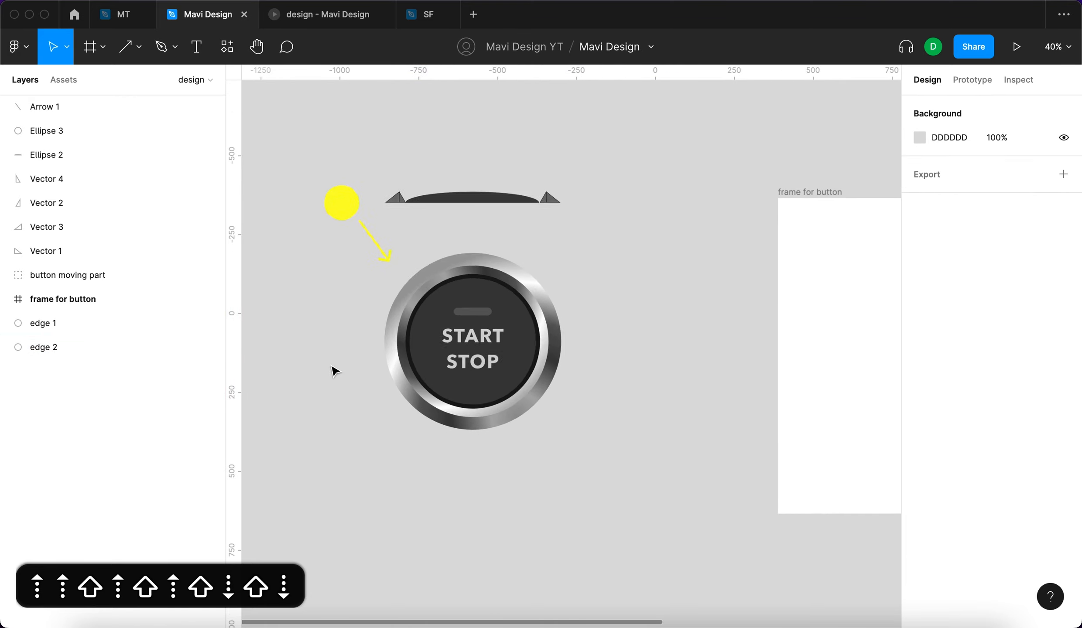
# Vary the outside stroke thickness of edge 2, trying 25 and bringing it back to 45.
pyautogui.scroll(5, 493, 395)
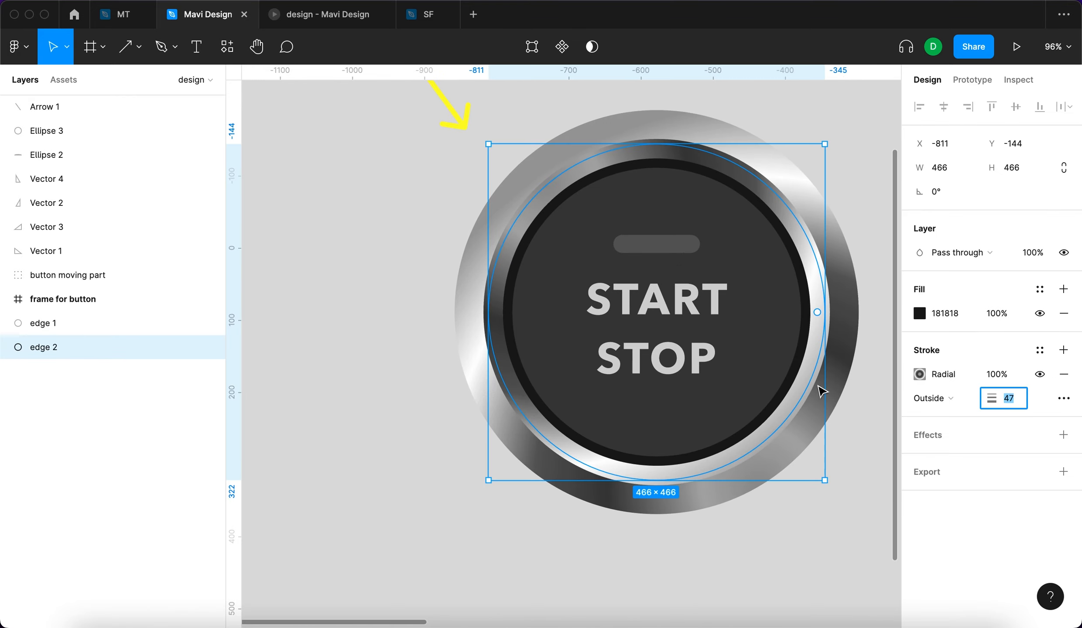
pyautogui.press('Down')
pyautogui.press('Down')
pyautogui.hotkey('shift', 'Down')
pyautogui.hotkey('shift', 'Down')
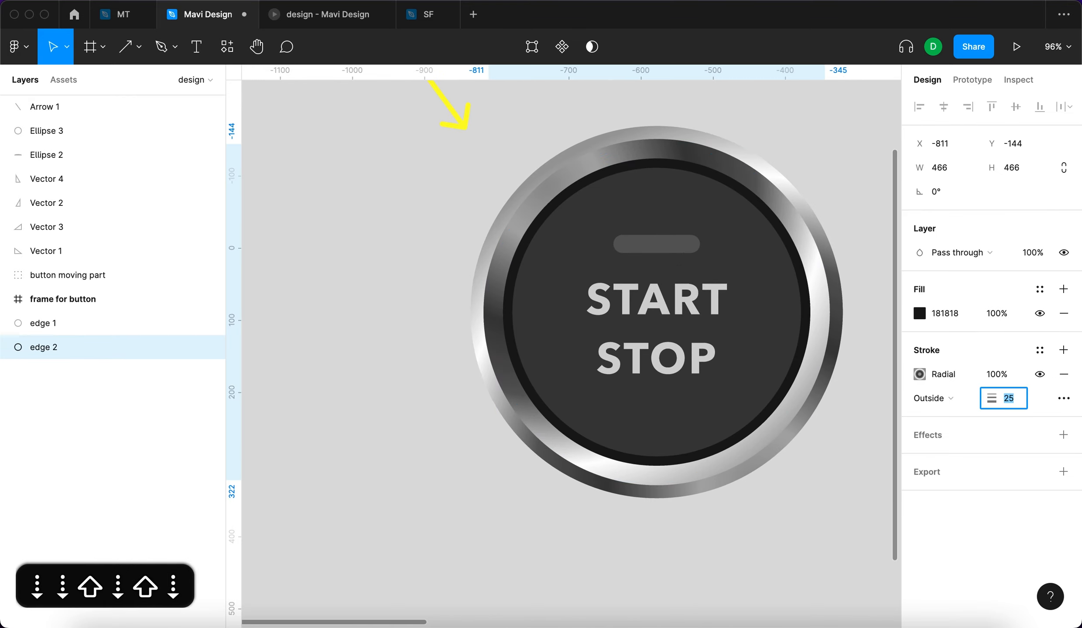
pyautogui.hotkey('shift', 'Up')
pyautogui.hotkey('shift', 'Up')
pyautogui.hotkey('shift', 'Up')
pyautogui.hotkey('shift', 'Up')
pyautogui.hotkey('shift', 'Down')
pyautogui.hotkey('shift', 'Down')
pyautogui.hotkey('shift', 'Up')
pyautogui.hotkey('shift', 'Down')
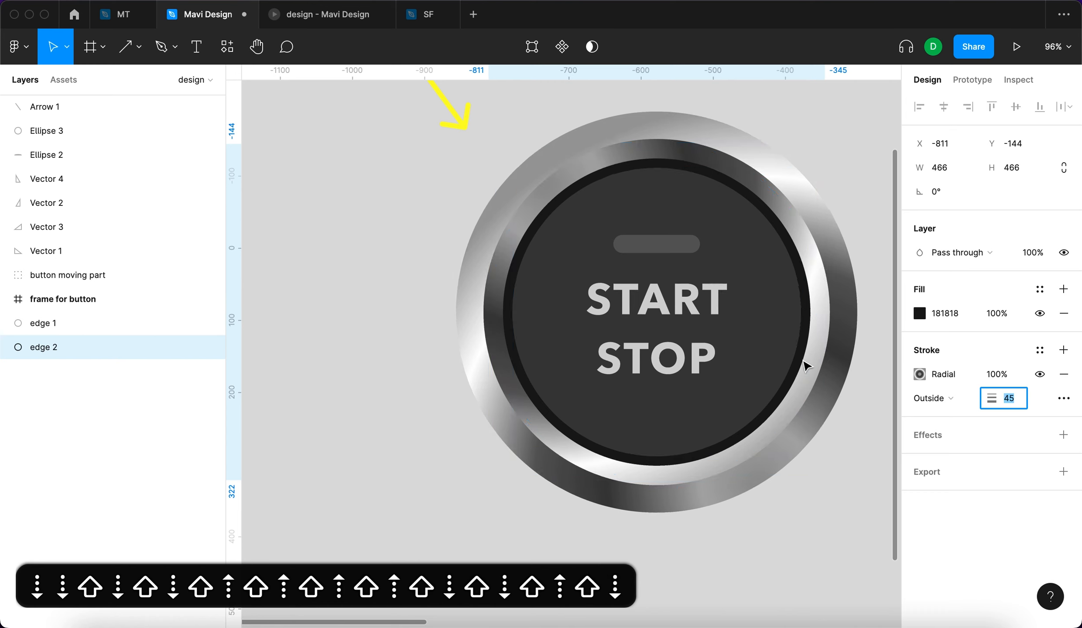
# Adjust the outside stroke thickness of the two metallic rings to 24 for edge 1 and 48 for edge 2.
pyautogui.click(807, 363)
pyautogui.hotkey('shift', 'Up')
pyautogui.hotkey('shift', 'Up')
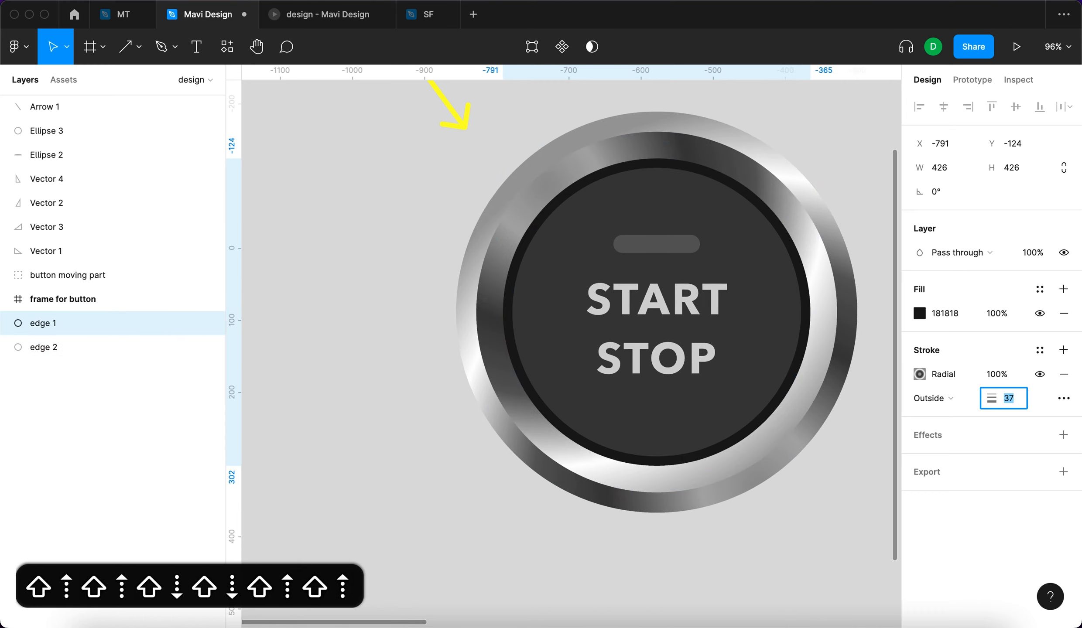
pyautogui.hotkey('shift', 'Down')
pyautogui.hotkey('shift', 'Down')
pyautogui.hotkey('shift', 'Down')
pyautogui.hotkey('shift', 'Up')
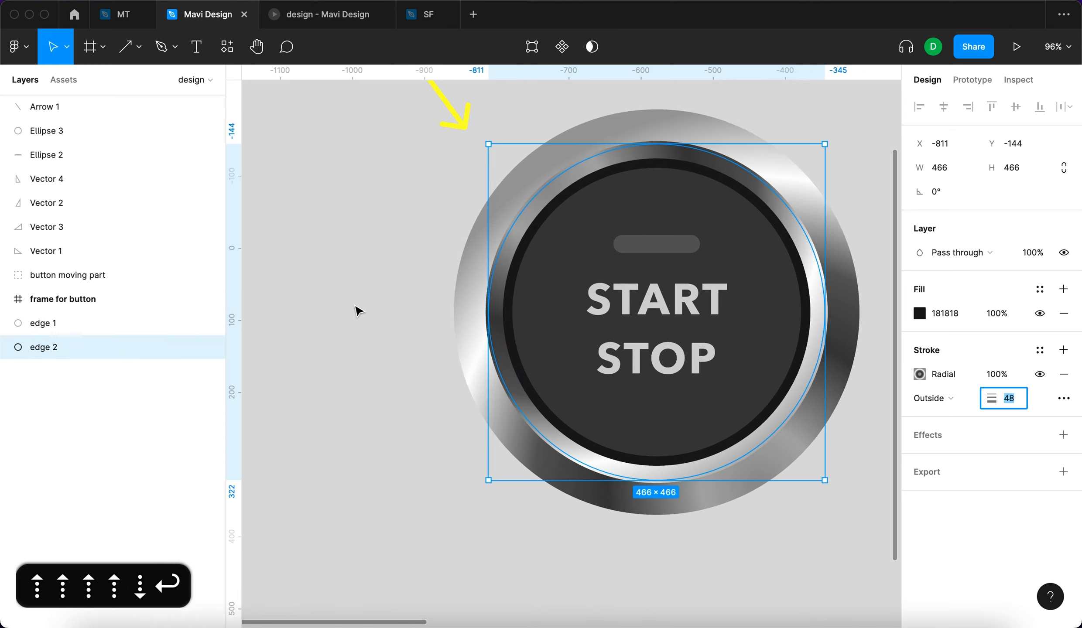
pyautogui.click(355, 306)
pyautogui.scroll(-5, 355, 306)
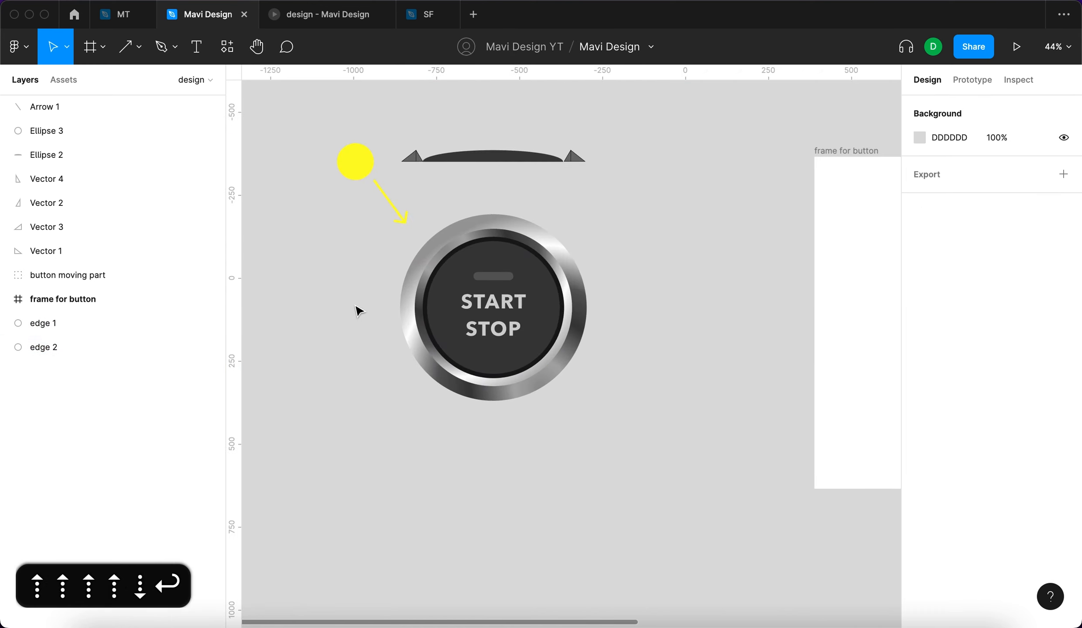
# Add a black 000000 stroke at 100% opacity to edge 1, placed beneath its radial gradient stroke.
pyautogui.click(541, 254)
pyautogui.scroll(5, 541, 254)
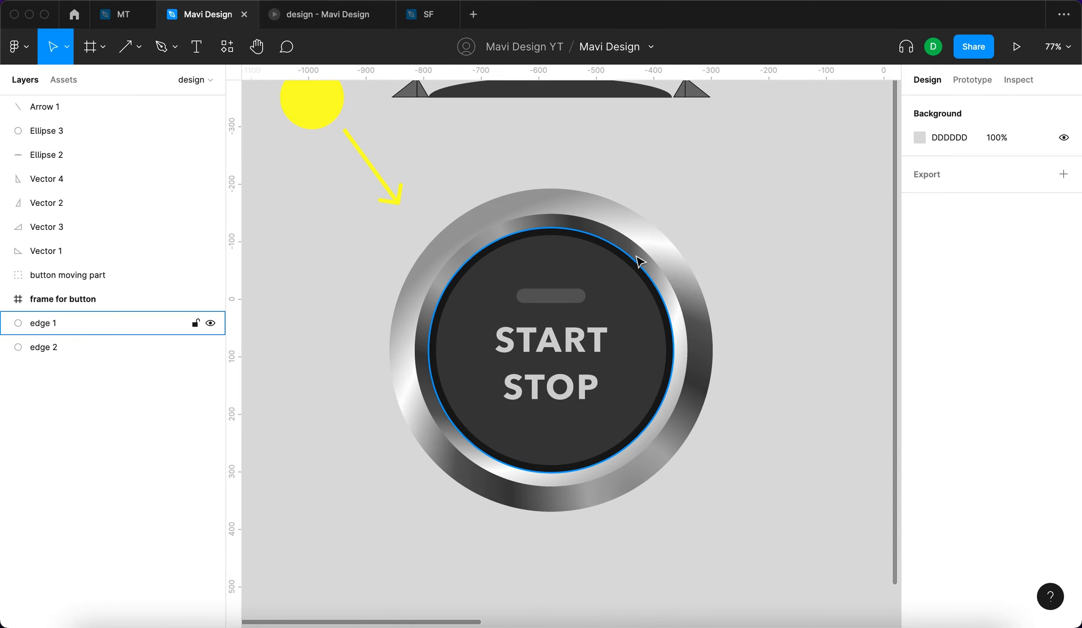
pyautogui.click(1063, 350)
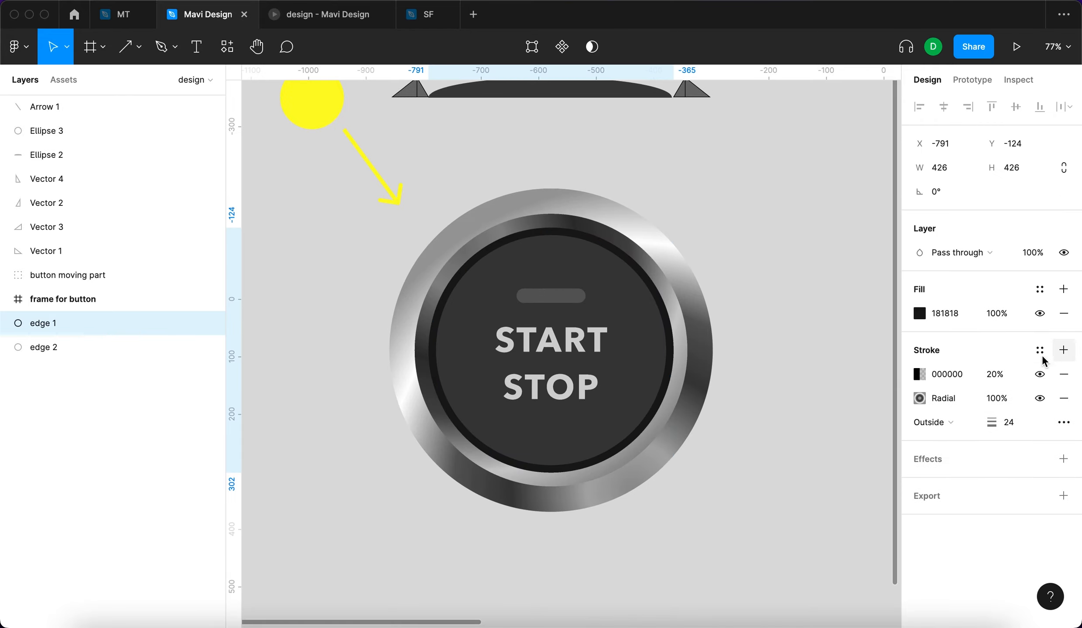
pyautogui.moveTo(909, 375); pyautogui.dragTo(901, 401)
pyautogui.click(920, 398)
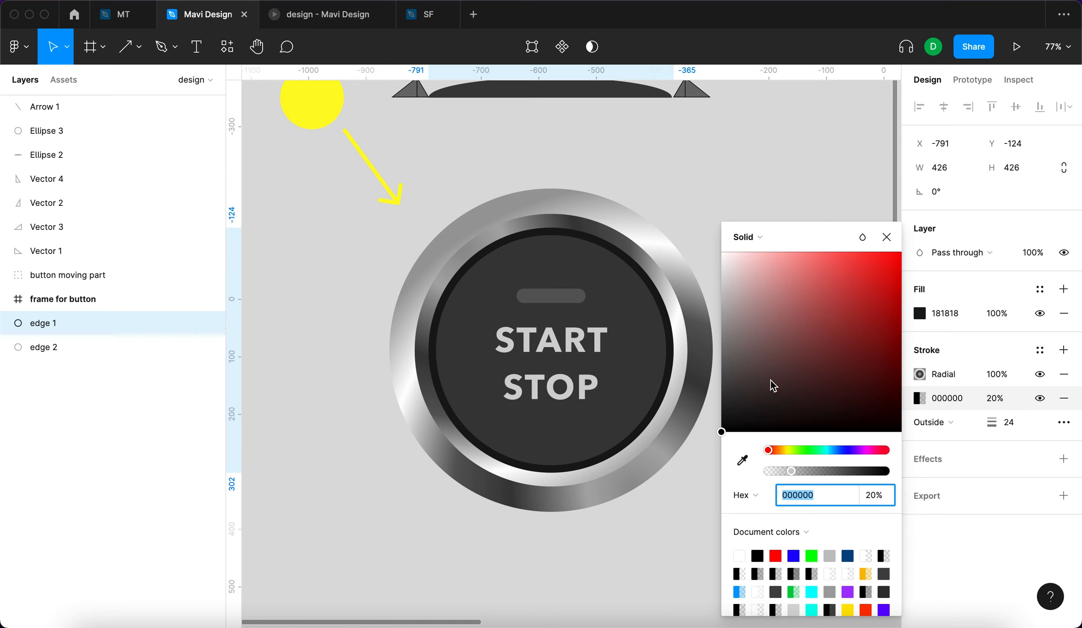
pyautogui.moveTo(761, 373)
pyautogui.mouseDown()
pyautogui.moveTo(706, 321)
pyautogui.moveTo(654, 414)
pyautogui.moveTo(801, 475)
pyautogui.moveTo(848, 472)
pyautogui.mouseUp()
# Lower the opacity of edge 1's radial gradient stroke to 70% so the black stroke darkens it.
pyautogui.click(998, 374)
pyautogui.hotkey('shift', 'Down')
pyautogui.hotkey('shift', 'Down')
pyautogui.hotkey('shift', 'Down')
pyautogui.hotkey('shift', 'Down')
pyautogui.hotkey('shift', 'Up')
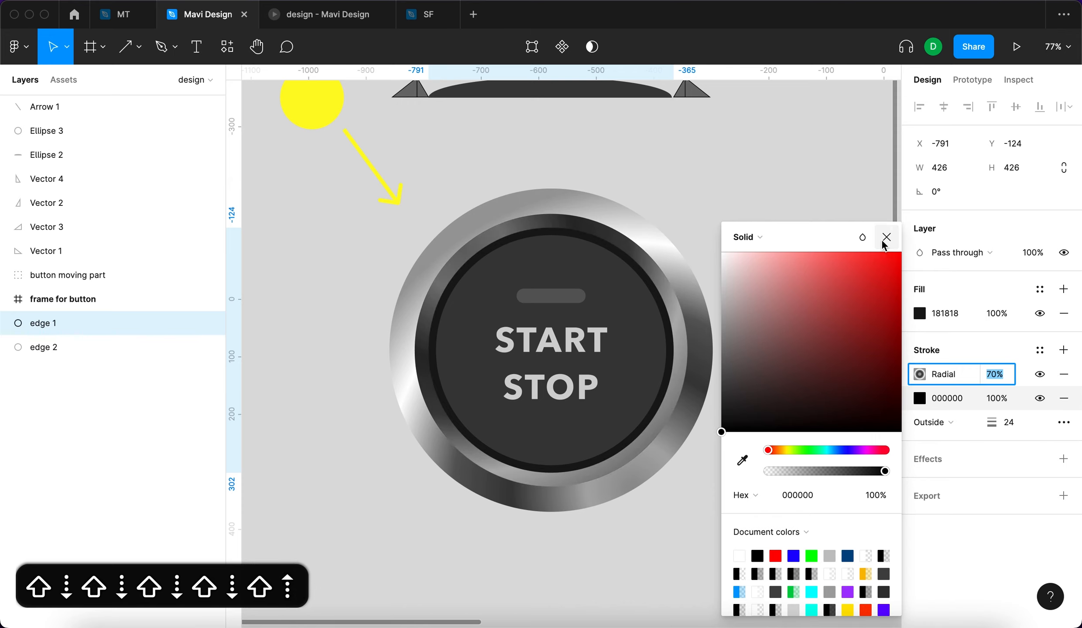
pyautogui.click(884, 241)
# Move the yellow light circle and its arrow together farther away from the button and side profile.
pyautogui.click(782, 282)
pyautogui.click(677, 321)
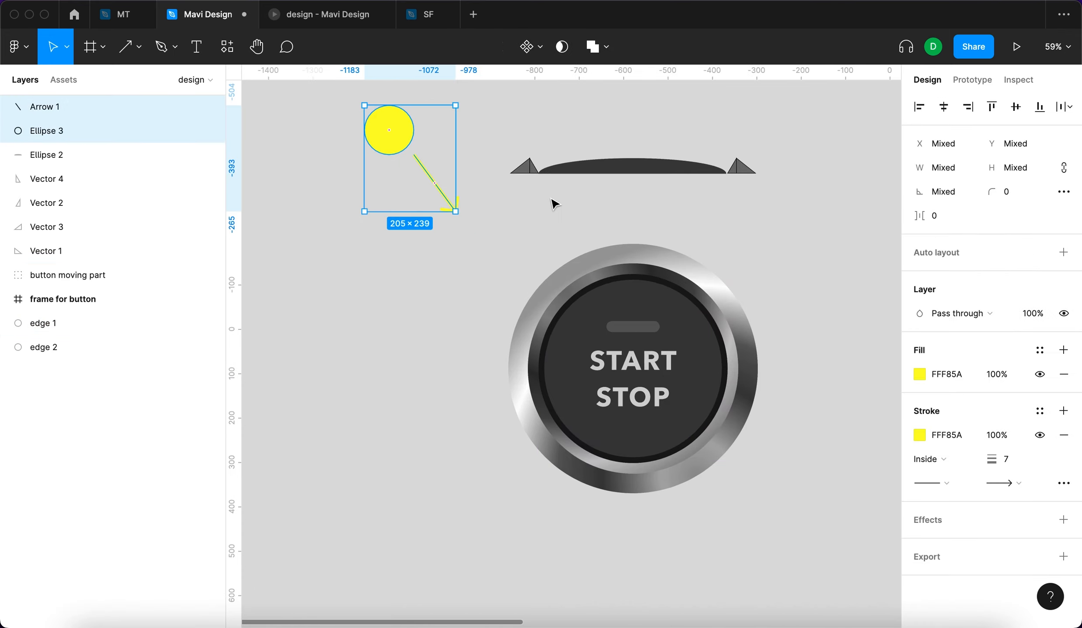
pyautogui.click(552, 203)
# Draw a base rectangle about 641 × 31 directly under the side profile and fill it with dark grey 494949.
pyautogui.click(139, 47)
pyautogui.click(111, 82)
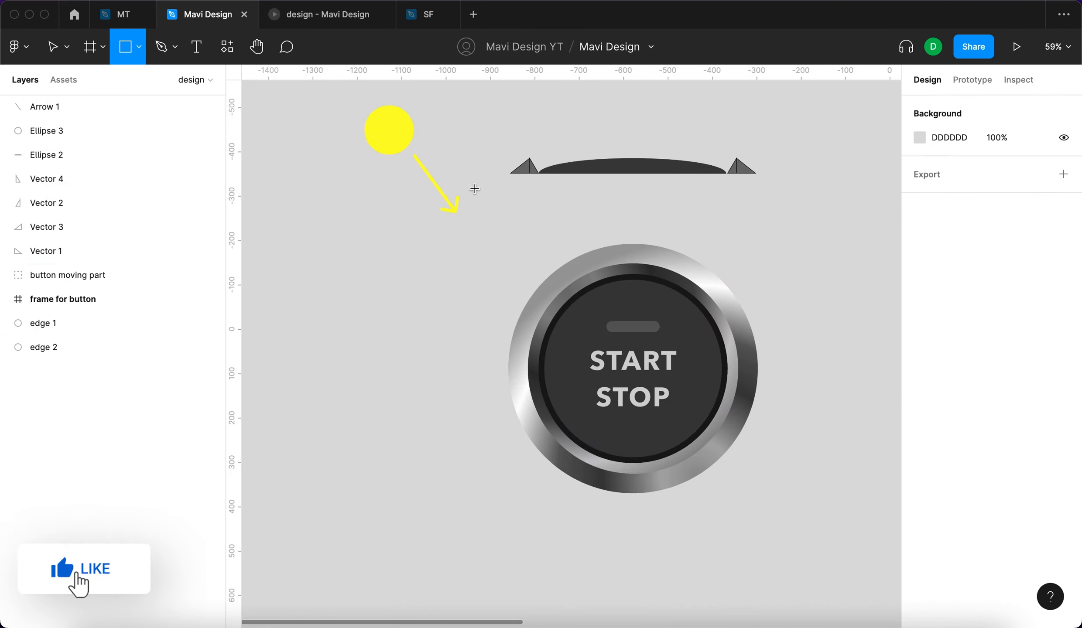
pyautogui.moveTo(490, 174)
pyautogui.mouseDown()
pyautogui.moveTo(809, 186)
pyautogui.moveTo(774, 187)
pyautogui.mouseUp()
pyautogui.click(919, 313)
pyautogui.click(742, 461)
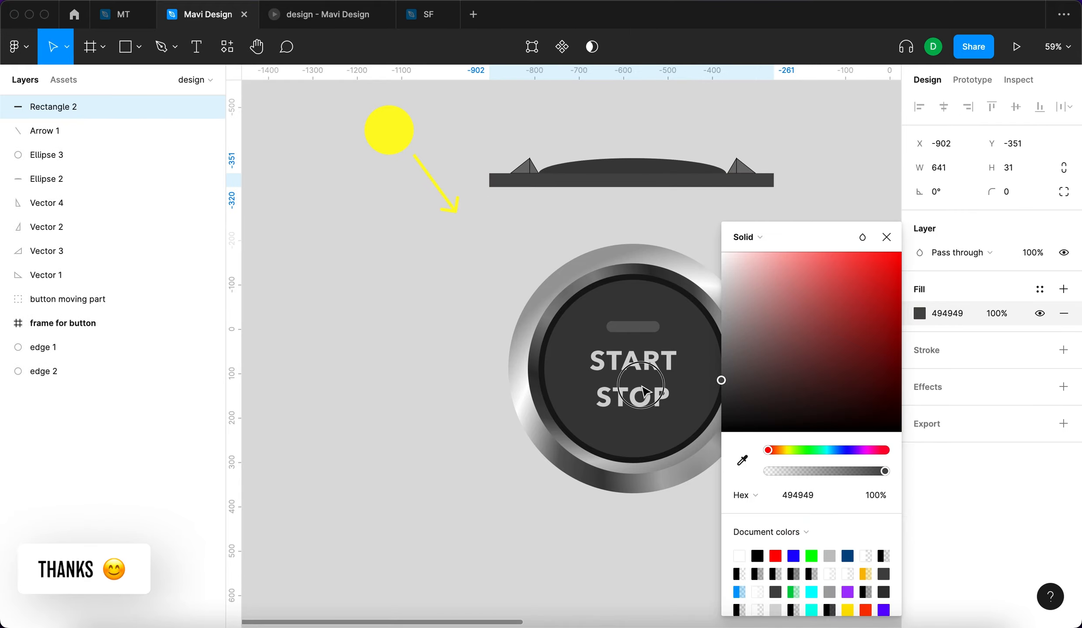
pyautogui.click(640, 385)
pyautogui.click(887, 236)
# Round the two upper corners of the side profile's base rectangle individually and widen it slightly on both sides.
pyautogui.click(733, 185)
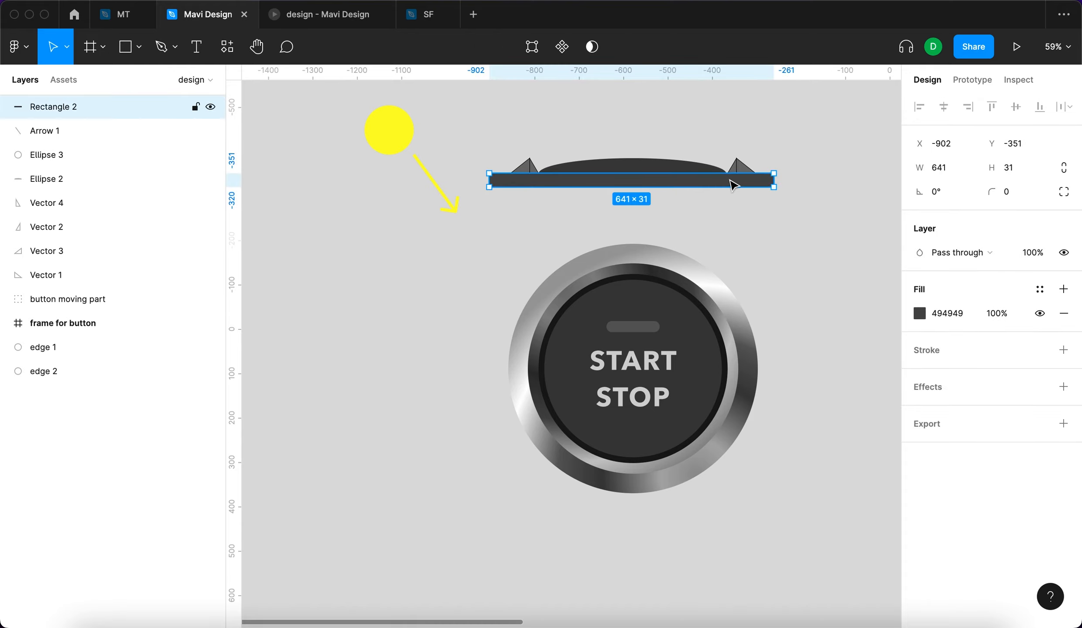
pyautogui.click(1062, 192)
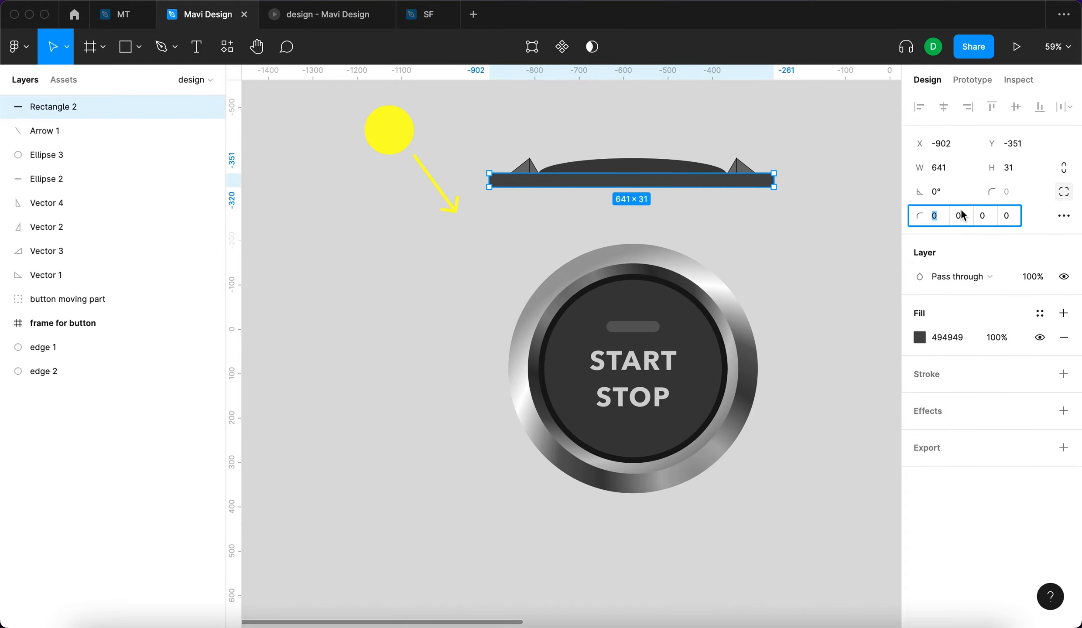
pyautogui.hotkey('shift', 'Up')
pyautogui.hotkey('shift', 'Up')
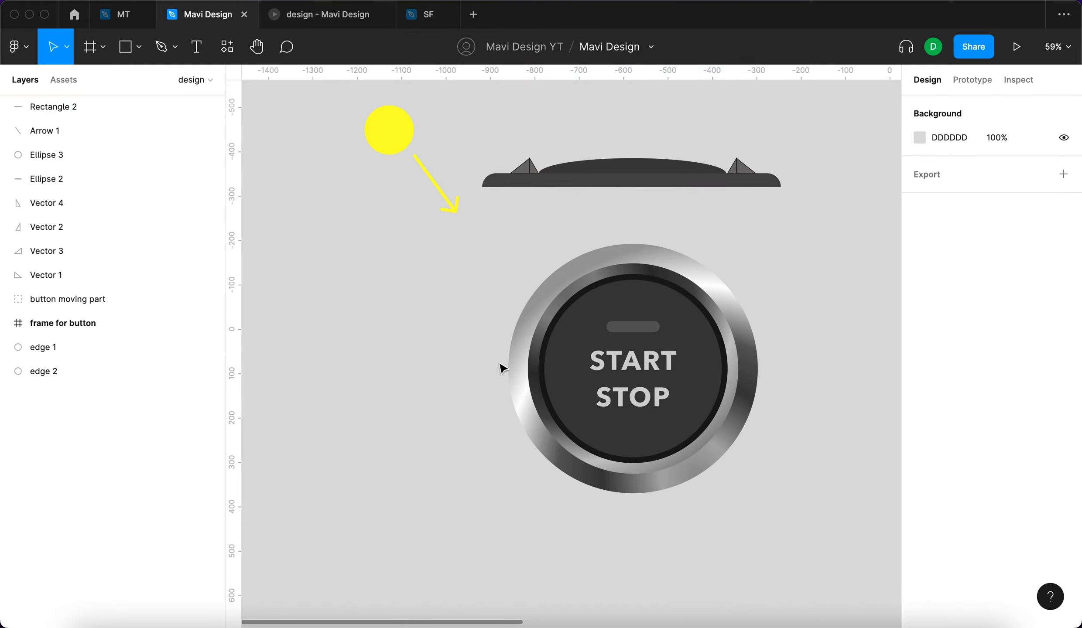
# Duplicate edge 2 and remove the radial gradient stroke from the copy.
pyautogui.click(732, 307)
pyautogui.press('super+d')
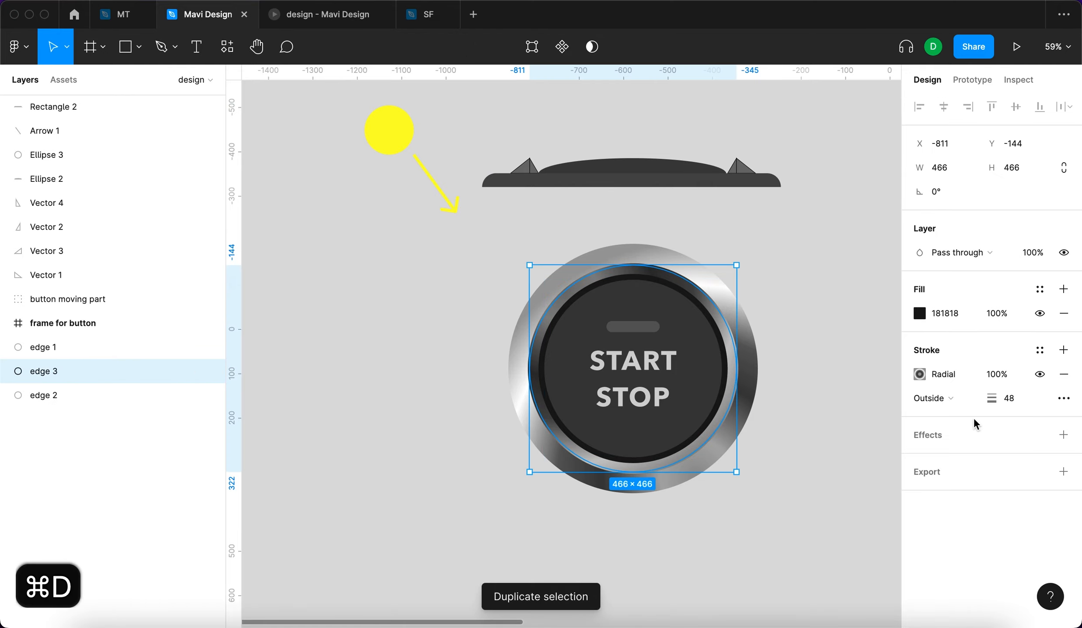
pyautogui.click(1063, 374)
# Enlarge edge 3 about its centre to 688 × 688 without a stroke and send it behind the other rings.
pyautogui.moveTo(737, 265)
pyautogui.mouseDown()
pyautogui.moveTo(768, 250)
pyautogui.moveTo(787, 216)
pyautogui.mouseUp()
pyautogui.press('alt+super+bracketleft')
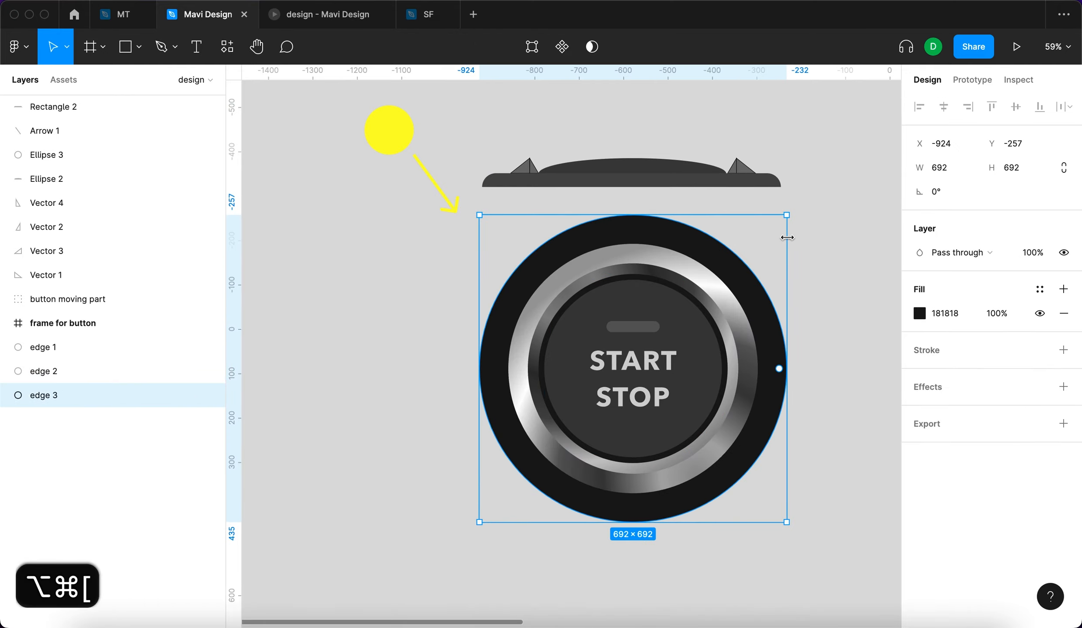
pyautogui.click(773, 248)
pyautogui.click(763, 295)
pyautogui.moveTo(786, 215); pyautogui.dragTo(784, 222)
pyautogui.click(1064, 350)
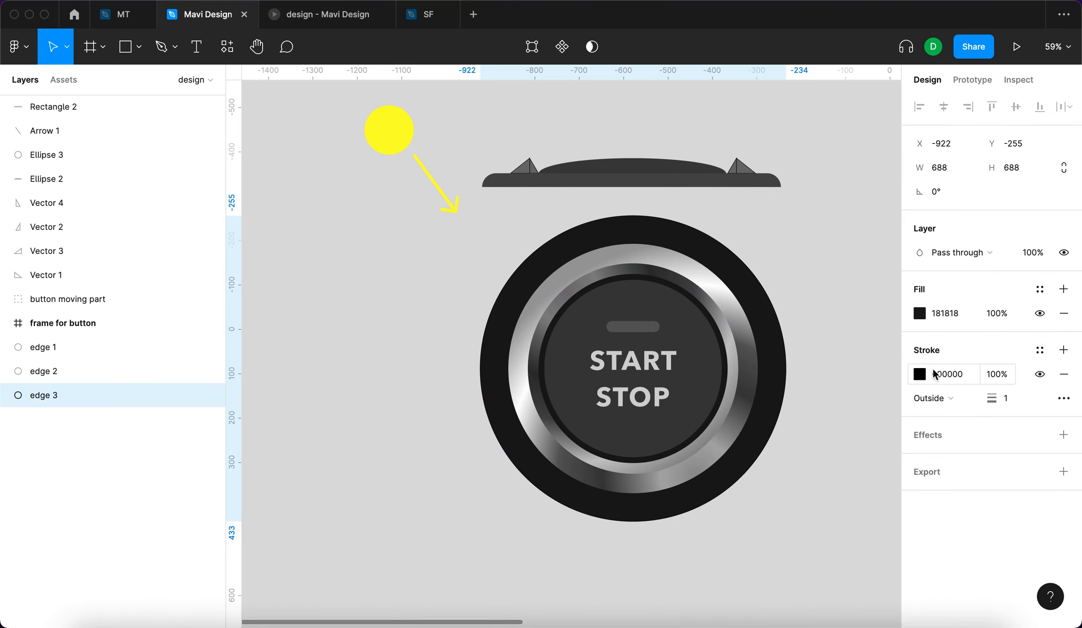
pyautogui.click(1064, 374)
# Give edge 3 a white inner shadow with X 5, Y 5, blur 34 and 62% opacity, and lighten its fill to 313131.
pyautogui.click(1063, 387)
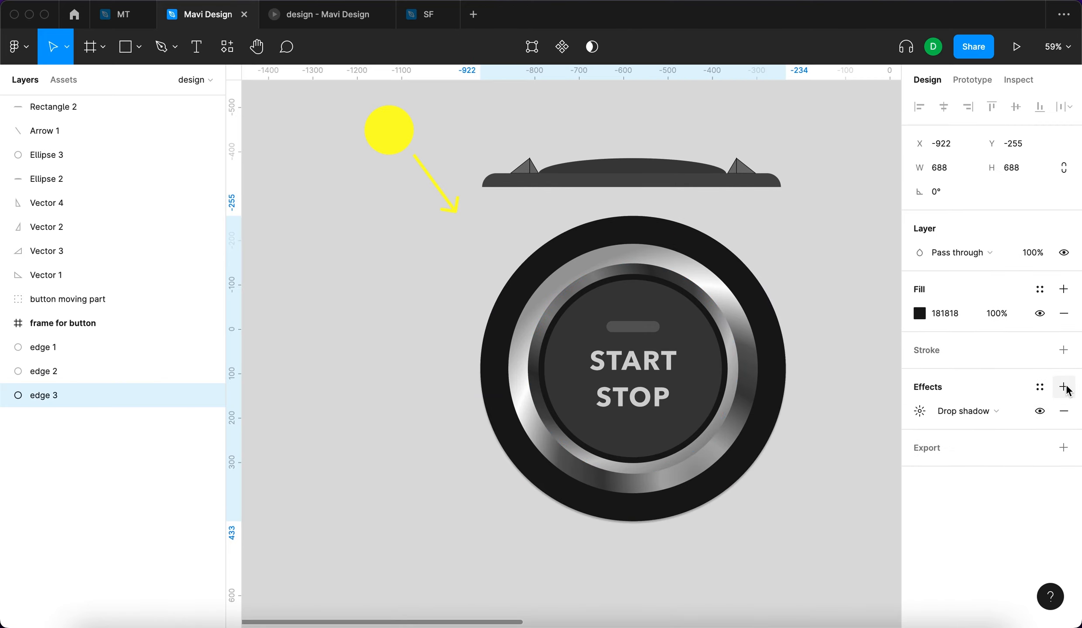
pyautogui.moveTo(646, 372); pyautogui.dragTo(474, 216)
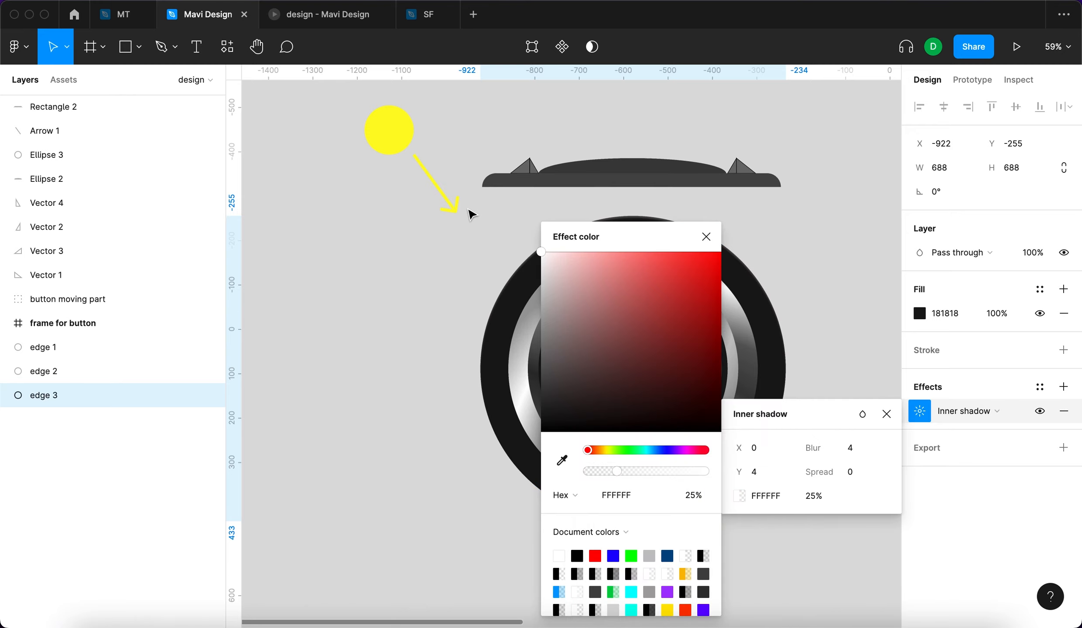
pyautogui.click(768, 453)
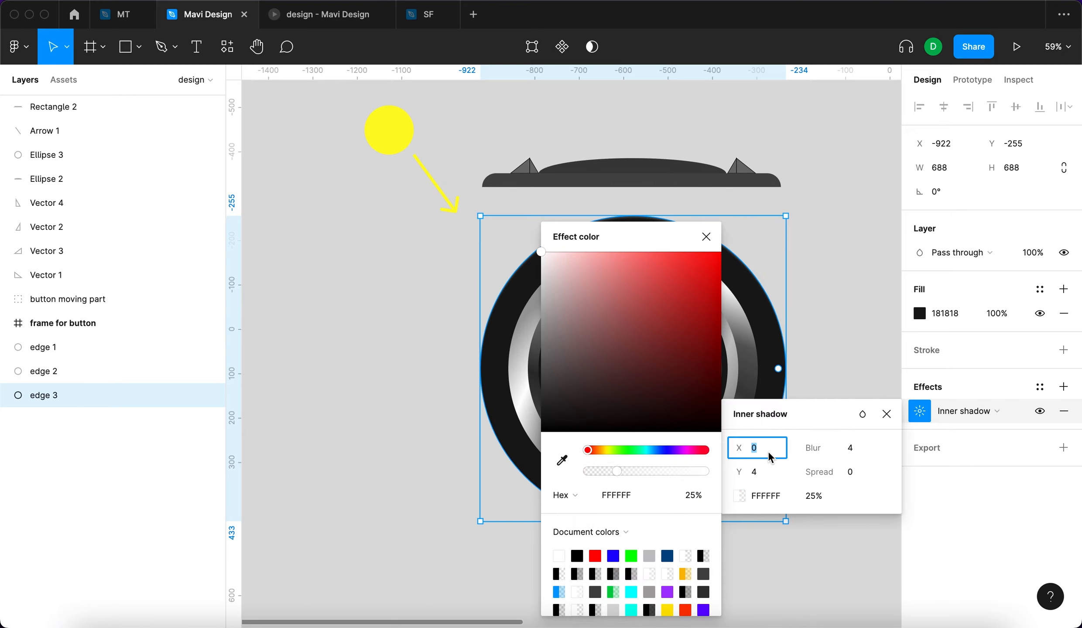
pyautogui.press('Up')
pyautogui.press('Up')
pyautogui.click(775, 476)
pyautogui.press('Up')
pyautogui.press('Up')
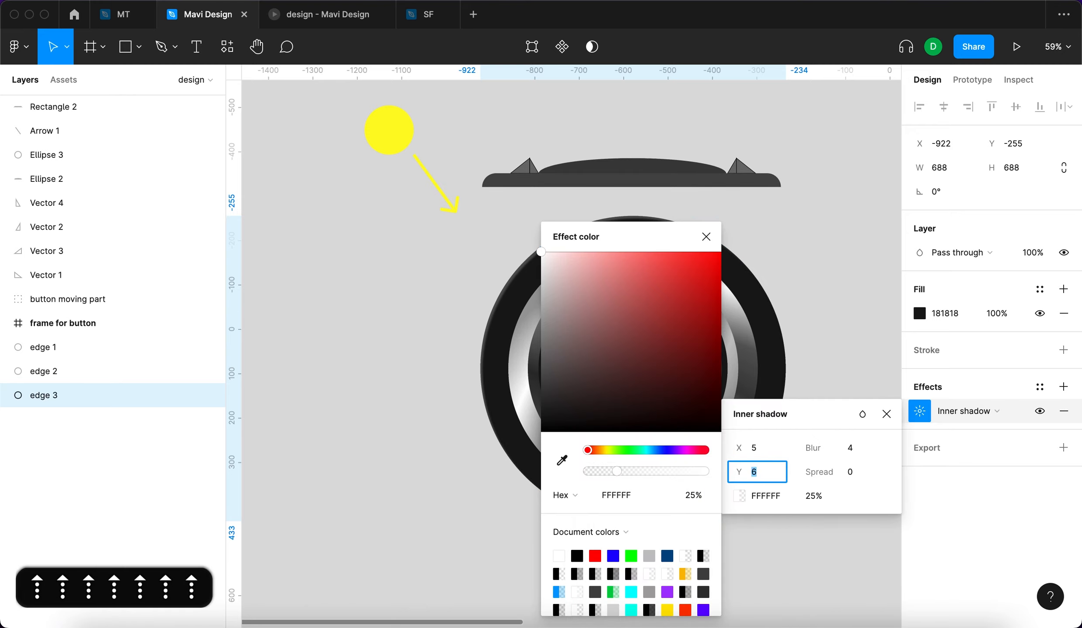
pyautogui.press('Down')
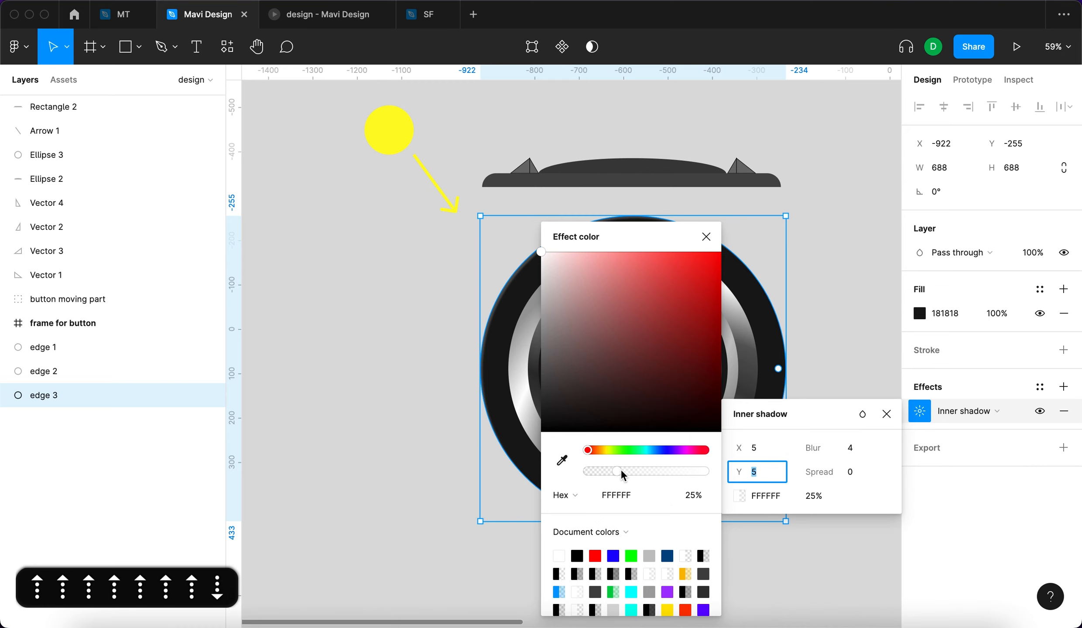
pyautogui.hotkey('shift', 'Down')
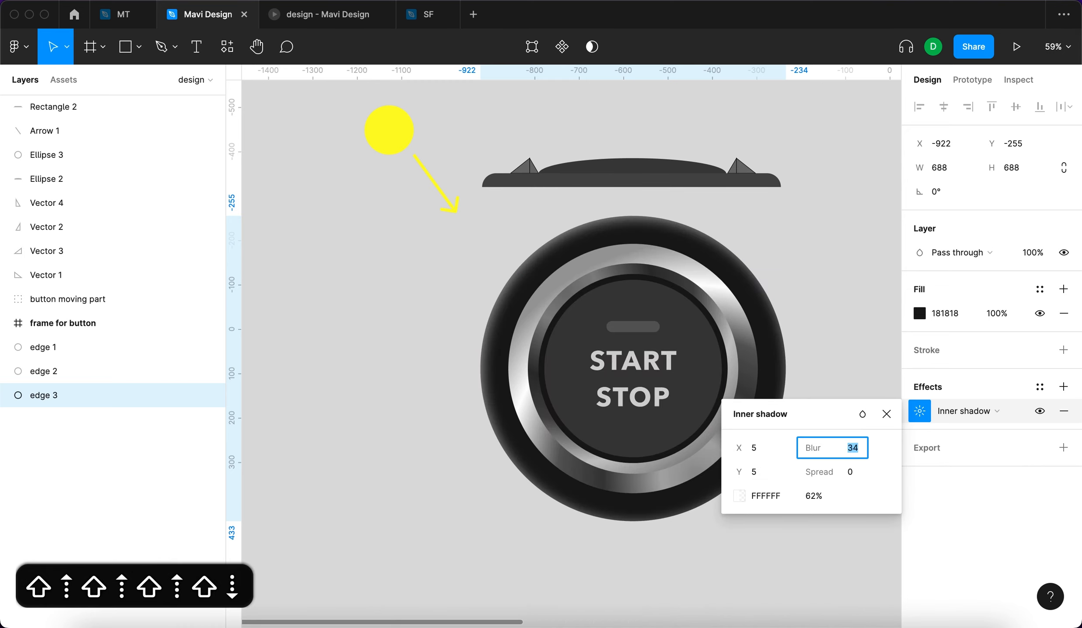
pyautogui.hotkey('shift', 'Up')
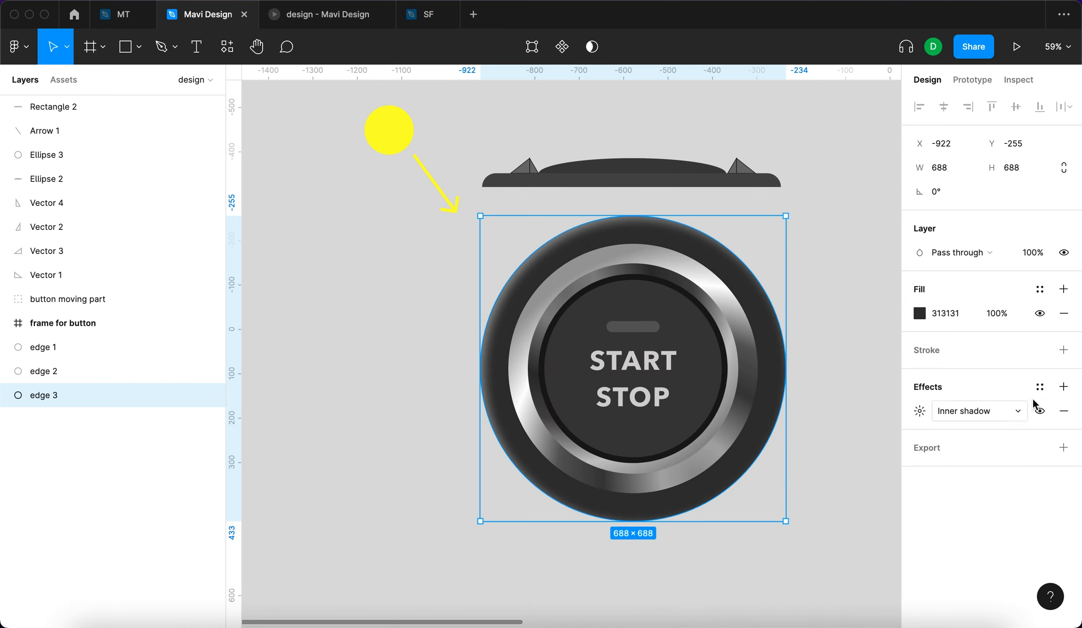
# Add a second inner shadow to edge 3 in black 000000 at 75% opacity.
pyautogui.click(1063, 387)
pyautogui.click(965, 411)
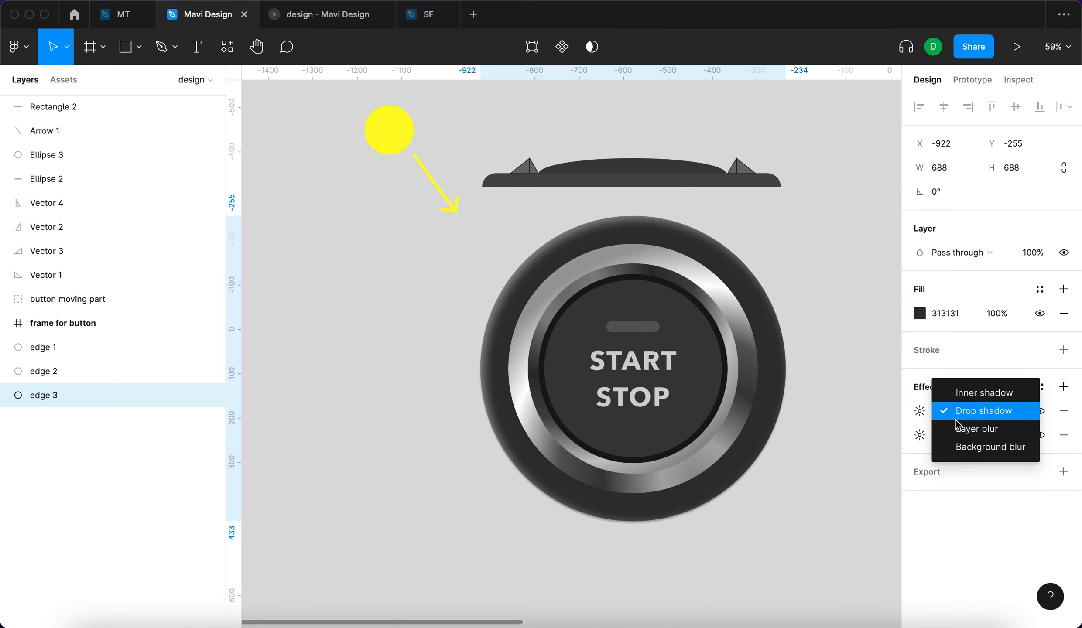
pyautogui.click(967, 391)
pyautogui.click(918, 419)
pyautogui.click(808, 496)
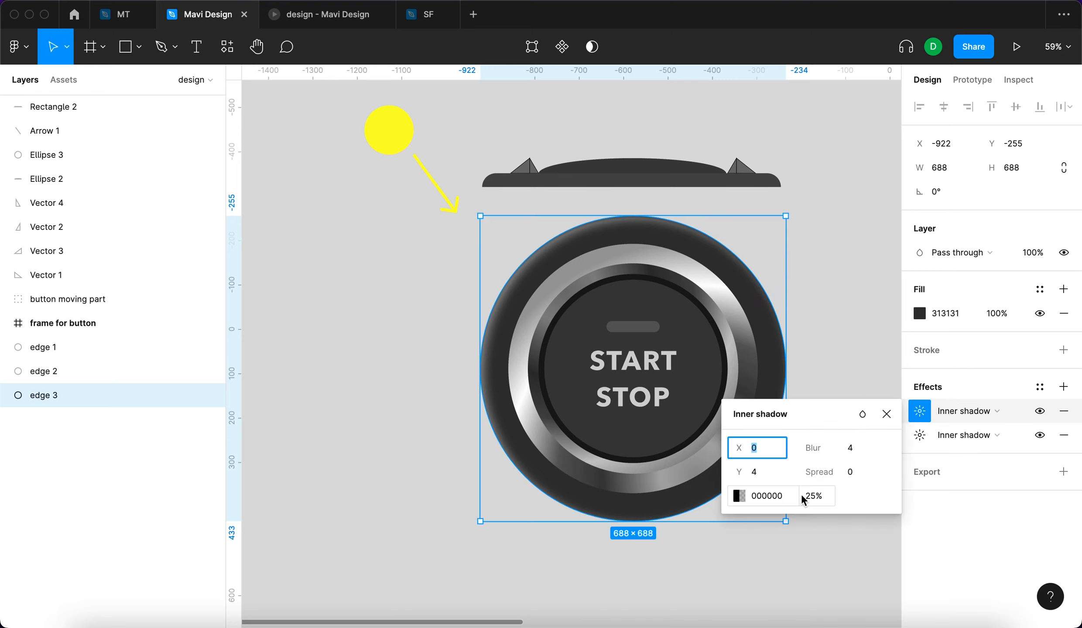
pyautogui.hotkey('shift', 'Up')
pyautogui.hotkey('shift', 'Up')
pyautogui.hotkey('shift', 'Up')
pyautogui.hotkey('shift', 'Up')
pyautogui.hotkey('shift', 'Up')
pyautogui.press('Return')
# Try negative X and Y offsets on edge 3's black inner shadow, including X -20, to shade its lower right.
pyautogui.click(757, 447)
pyautogui.hotkey('shift', 'Down')
pyautogui.hotkey('shift', 'Down')
pyautogui.hotkey('shift', 'Down')
pyautogui.hotkey('shift', 'Down')
pyautogui.hotkey('shift', 'Up')
pyautogui.hotkey('shift', 'Up')
pyautogui.hotkey('shift', 'Up')
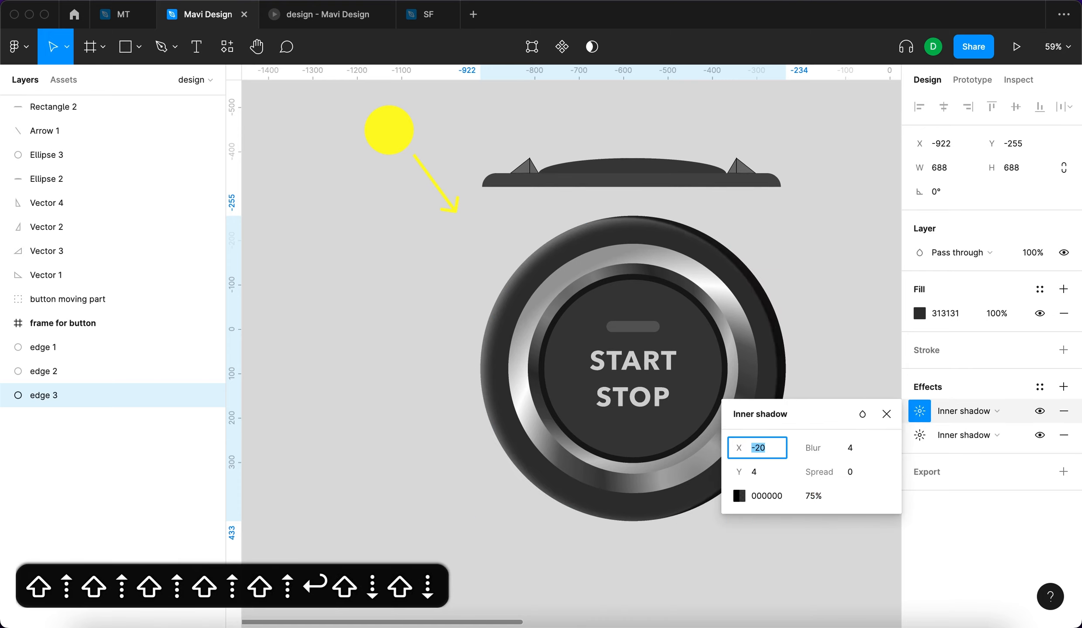
pyautogui.click(757, 472)
pyautogui.hotkey('shift', 'Down')
pyautogui.click(729, 394)
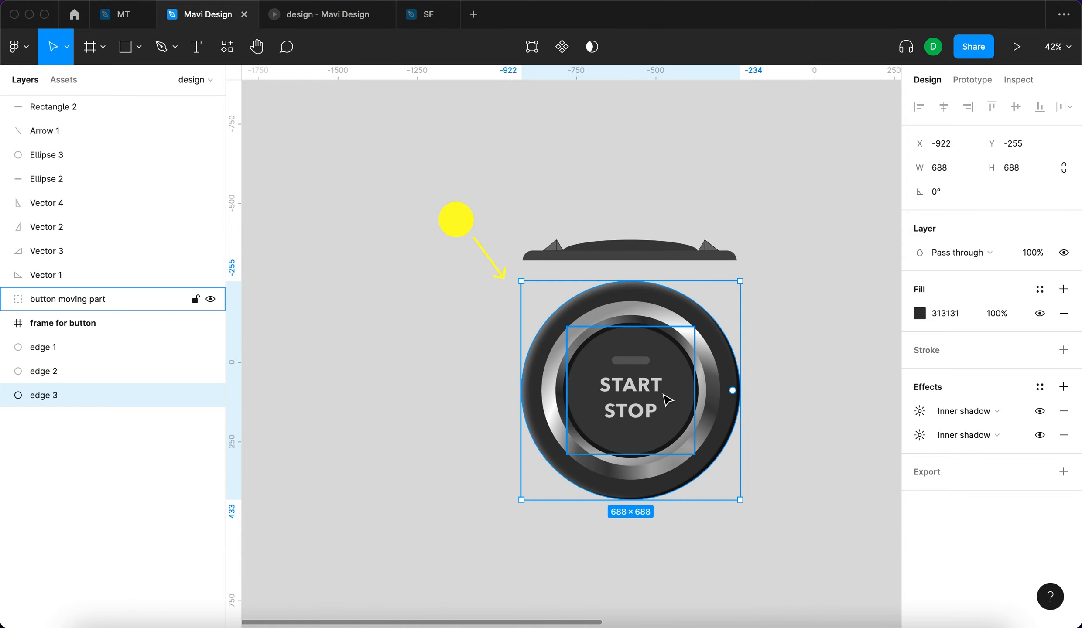
# Remove both inner shadows from edge 3.
pyautogui.scroll(3, 768, 425)
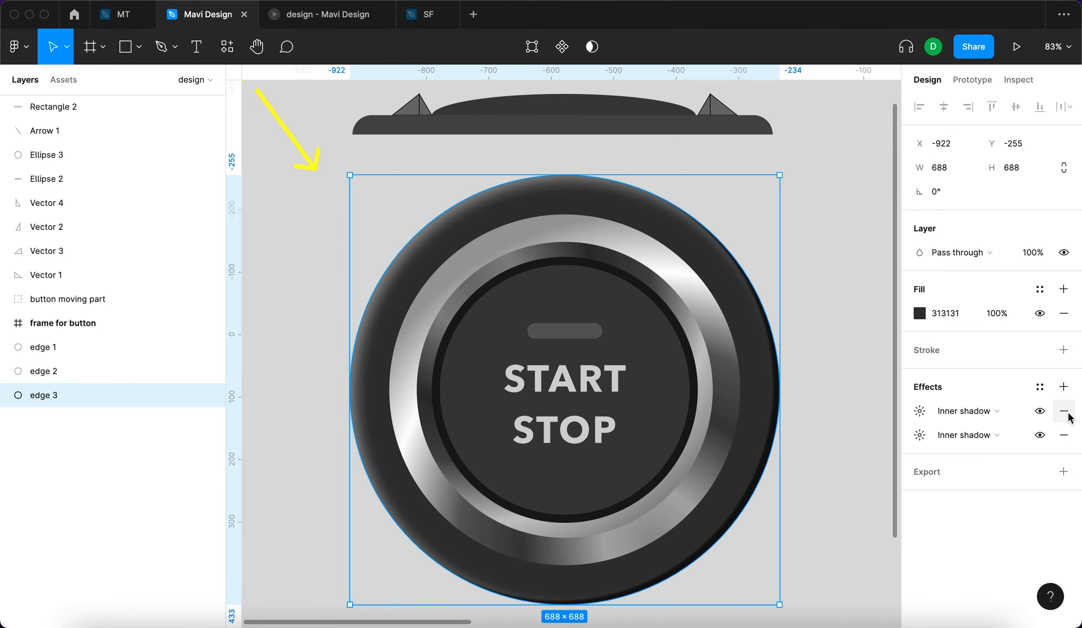
pyautogui.click(1064, 411)
pyautogui.click(1065, 411)
# Darken edge 3's base fill to 1F1F1F and overlay a white FFFFFF radial gradient fill glowing from its upper left.
pyautogui.click(1063, 289)
pyautogui.click(920, 314)
pyautogui.click(766, 316)
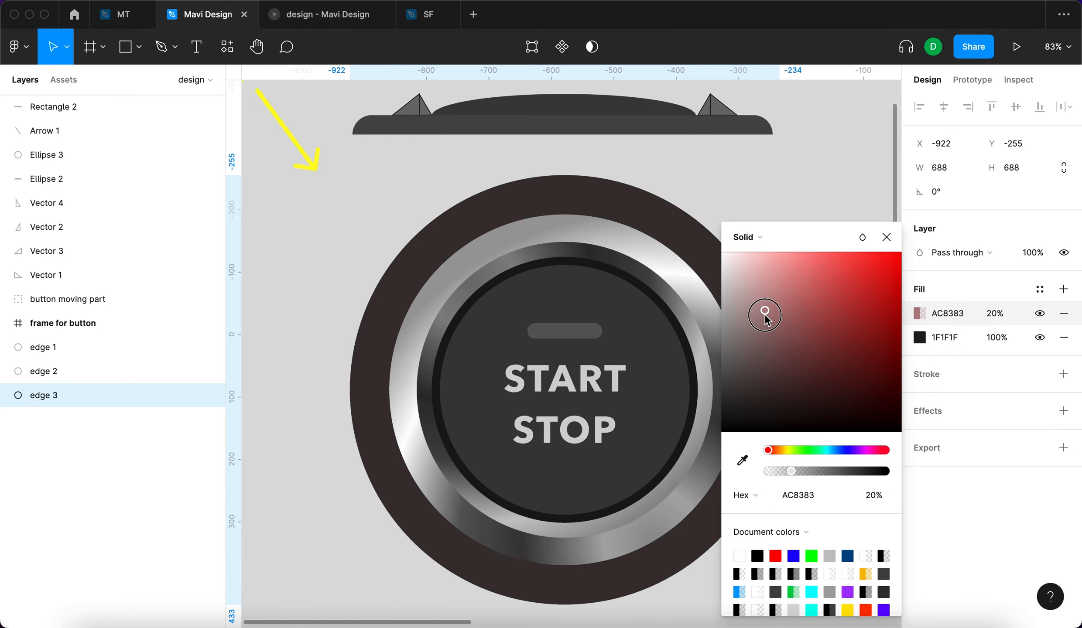
pyautogui.moveTo(767, 320); pyautogui.dragTo(720, 250)
pyautogui.click(761, 239)
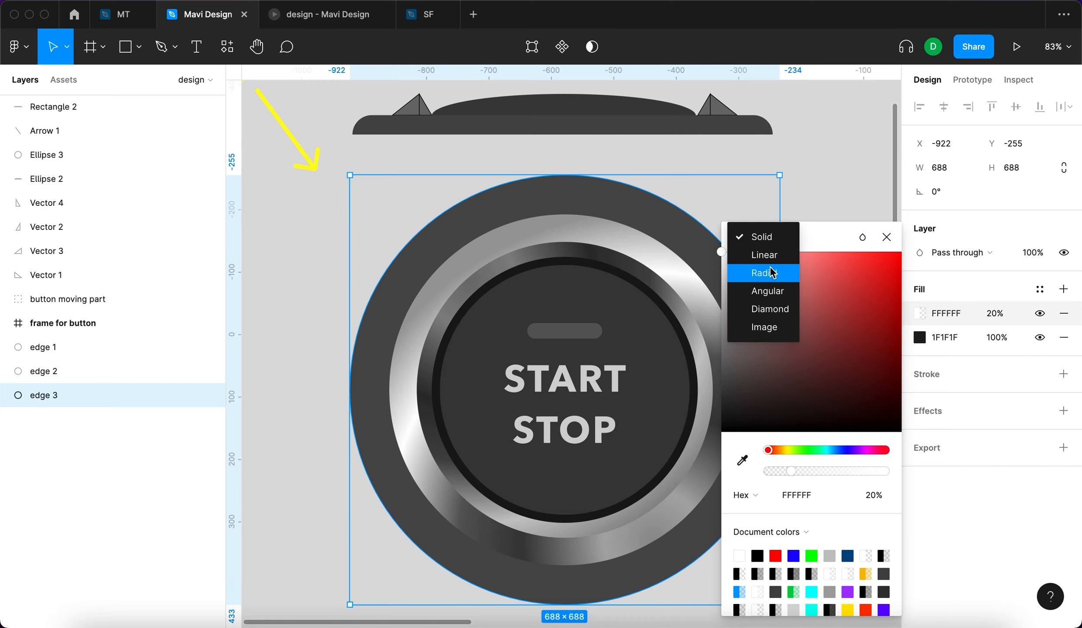
pyautogui.click(769, 274)
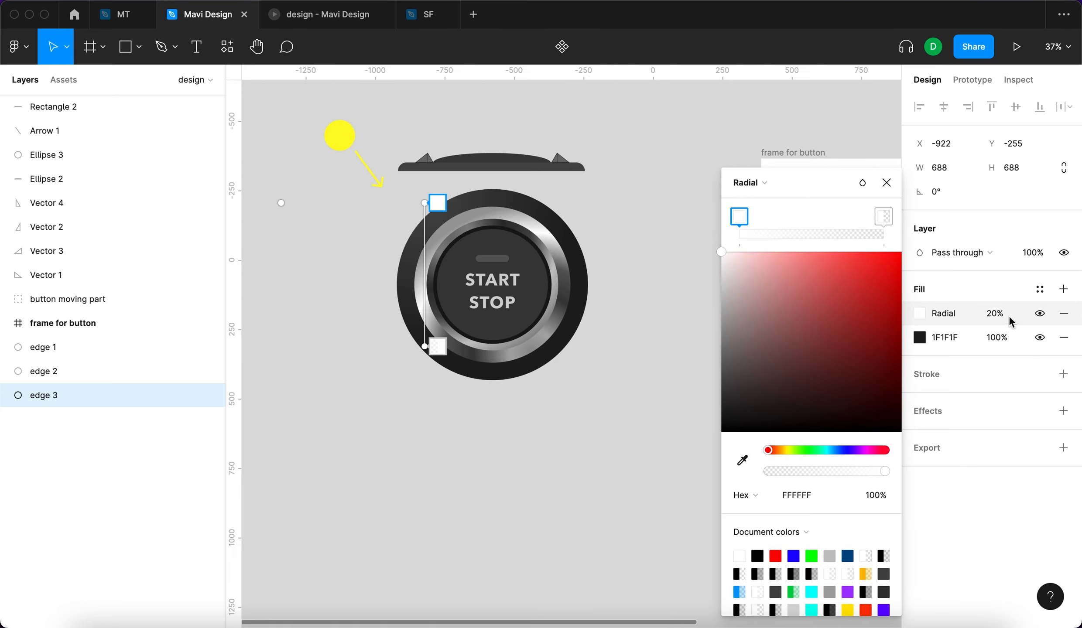
# Adjust the opacity of edge 3's white radial gradient fill, comparing stronger and weaker highlights.
pyautogui.click(997, 314)
pyautogui.hotkey('shift', 'Up')
pyautogui.hotkey('shift', 'Up')
pyautogui.hotkey('shift', 'Up')
pyautogui.hotkey('shift', 'Up')
pyautogui.hotkey('shift', 'Down')
pyautogui.hotkey('shift', 'Down')
pyautogui.hotkey('shift', 'Down')
pyautogui.hotkey('shift', 'Up')
pyautogui.hotkey('shift', 'Down')
pyautogui.press('Return')
pyautogui.click(336, 264)
pyautogui.hscroll(-1, 337, 264)
pyautogui.scroll(5, 337, 264)
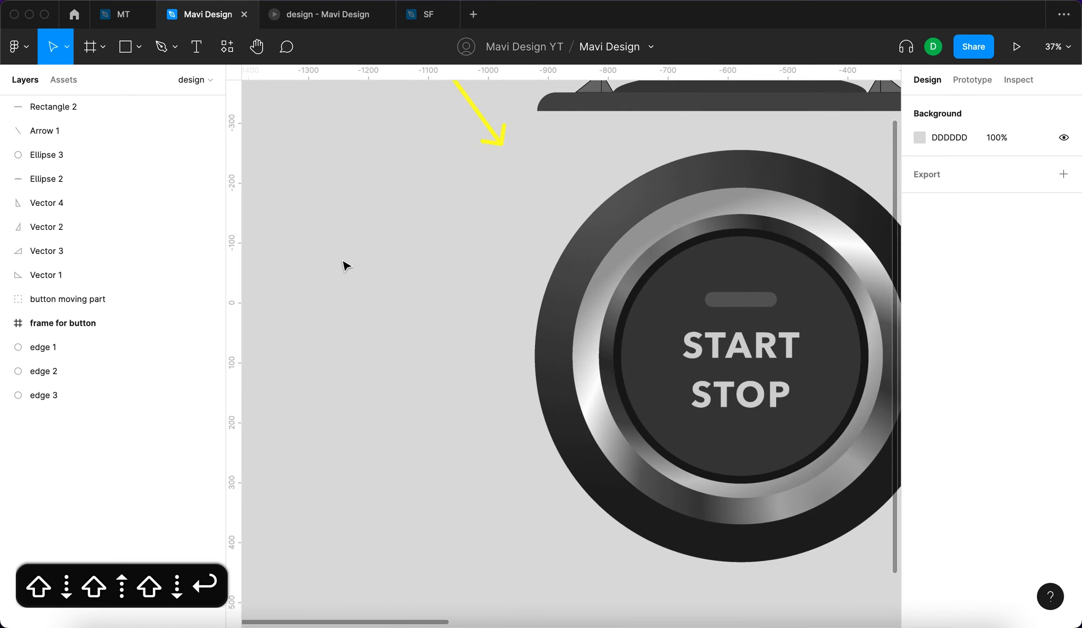
pyautogui.scroll(-7, 465, 298)
pyautogui.click(89, 349)
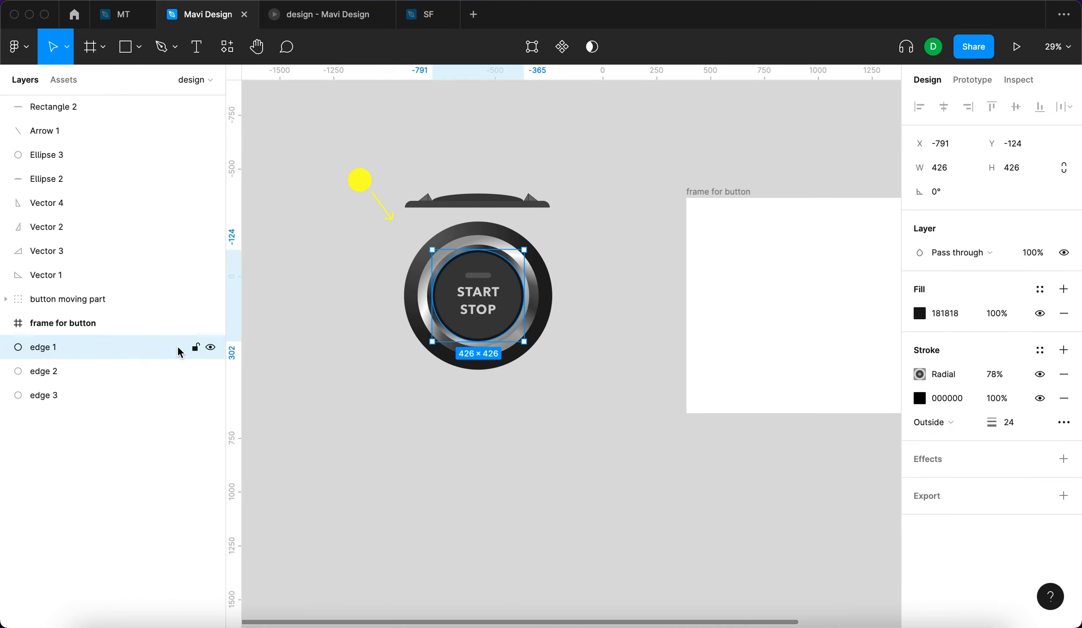
pyautogui.click(136, 371)
pyautogui.click(132, 396)
pyautogui.click(428, 436)
# Try to scale up the button moving part group slightly with the Scale tool.
pyautogui.click(461, 262)
pyautogui.scroll(8, 461, 263)
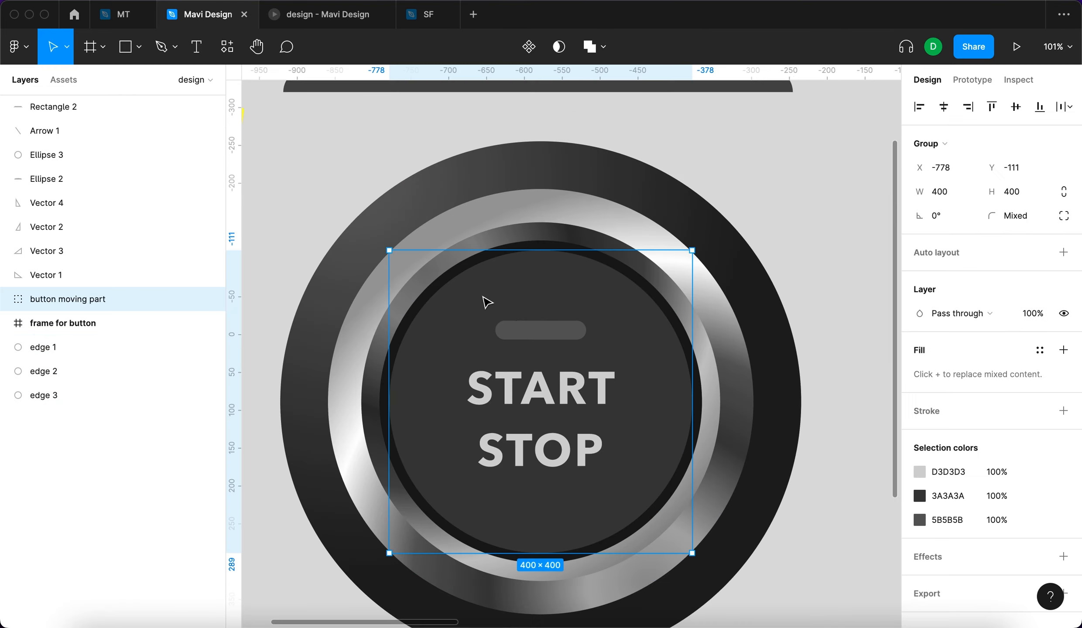
pyautogui.hscroll(-2, 487, 301)
pyautogui.scroll(-1, 487, 301)
pyautogui.press('k')
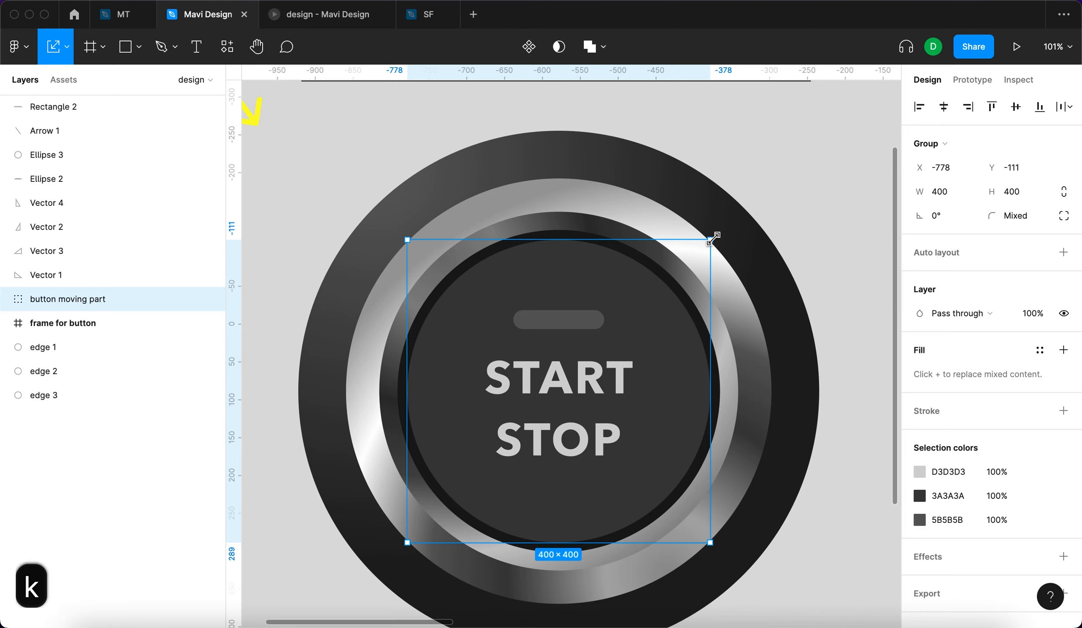
pyautogui.moveTo(700, 241)
pyautogui.mouseDown()
pyautogui.moveTo(659, 293)
pyautogui.moveTo(729, 244)
pyautogui.moveTo(691, 261)
pyautogui.moveTo(720, 241)
pyautogui.mouseUp()
pyautogui.press('super+z')
pyautogui.press('super+z')
pyautogui.press('super+z')
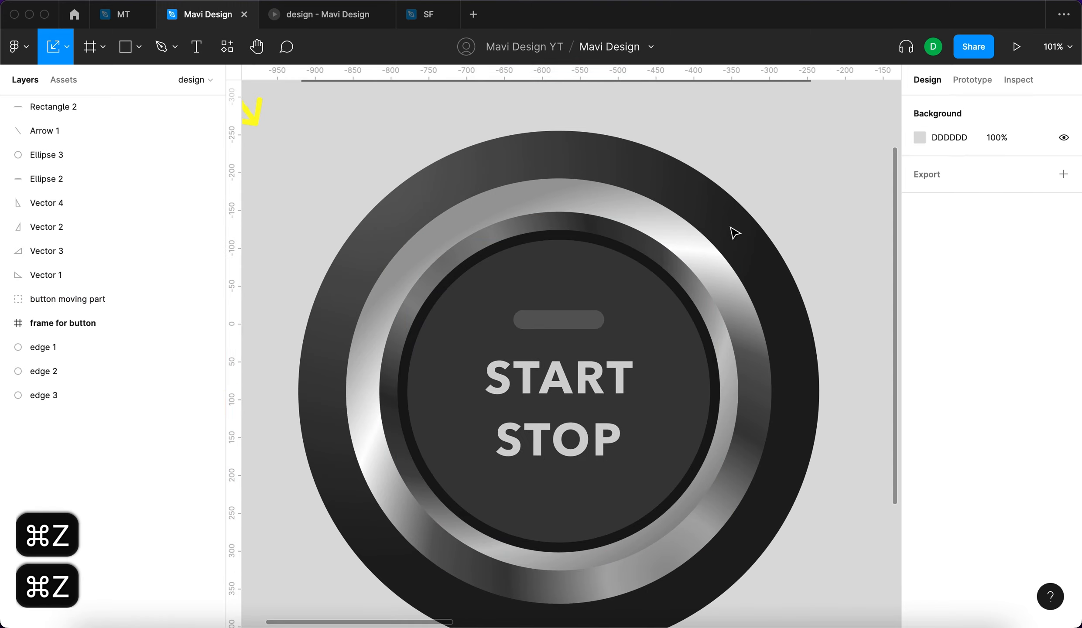
pyautogui.press('super+z')
# Add a white FFFFFF radial gradient fill over the 3A3A3A base of the button face ellipse.
pyautogui.scroll(-1, 676, 326)
pyautogui.keyDown('super'); pyautogui.click(688, 322); pyautogui.keyUp('super')
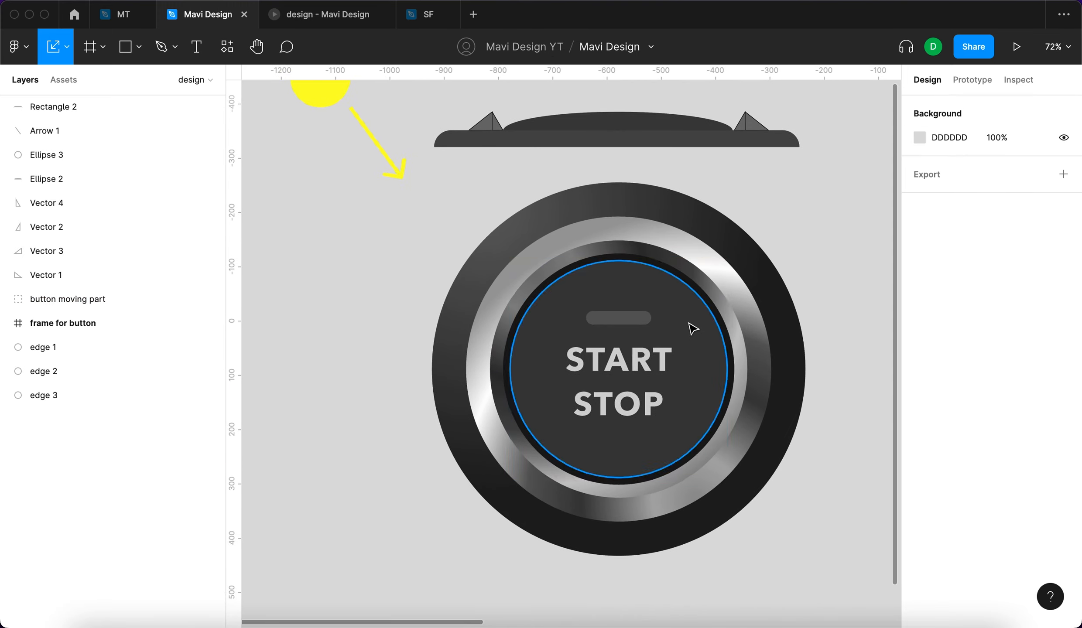
pyautogui.click(1063, 289)
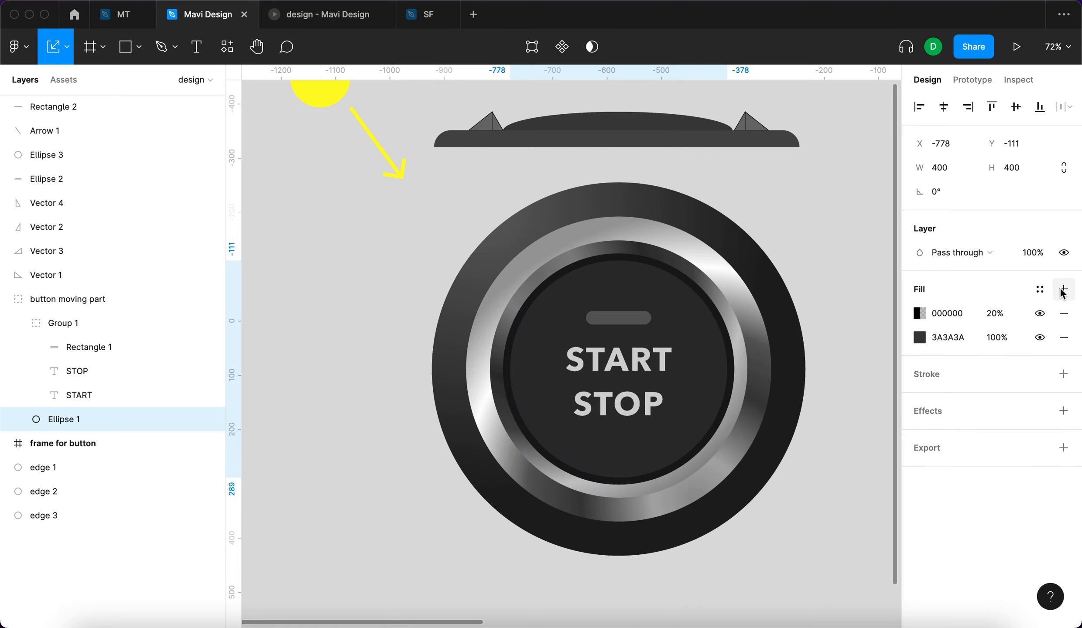
pyautogui.click(920, 314)
pyautogui.moveTo(815, 314)
pyautogui.mouseDown()
pyautogui.moveTo(787, 305)
pyautogui.moveTo(700, 231)
pyautogui.mouseUp()
pyautogui.click(747, 237)
pyautogui.click(781, 273)
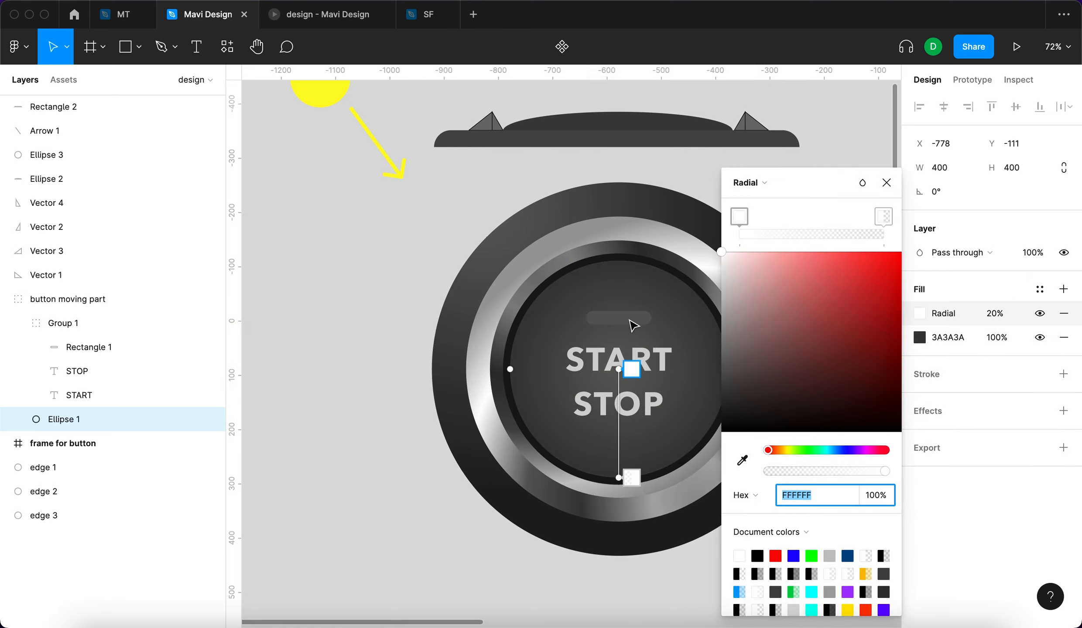
# Set the button face's white radial fill to 40% opacity and shift its gradient so the glow comes from the upper left edge.
pyautogui.moveTo(619, 367); pyautogui.dragTo(577, 277)
pyautogui.hotkey('shift', 'Up')
pyautogui.hotkey('shift', 'Up')
pyautogui.hotkey('shift', 'Down')
pyautogui.hotkey('shift', 'Up')
pyautogui.hotkey('shift', 'Up')
pyautogui.hotkey('shift', 'Down')
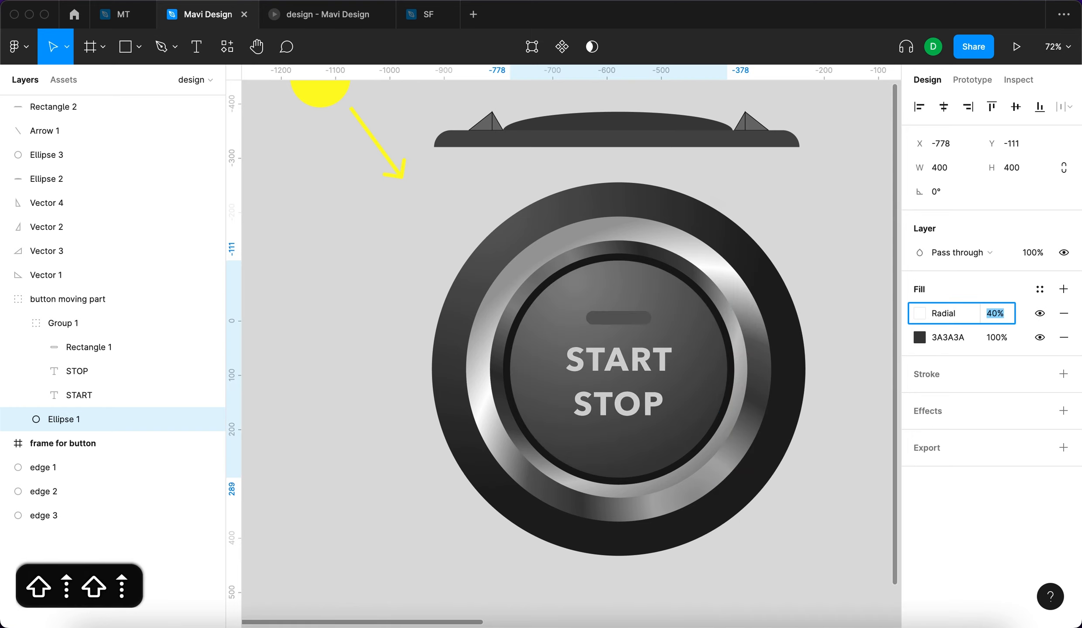
pyautogui.moveTo(619, 478); pyautogui.dragTo(641, 390)
pyautogui.moveTo(574, 279); pyautogui.dragTo(559, 273)
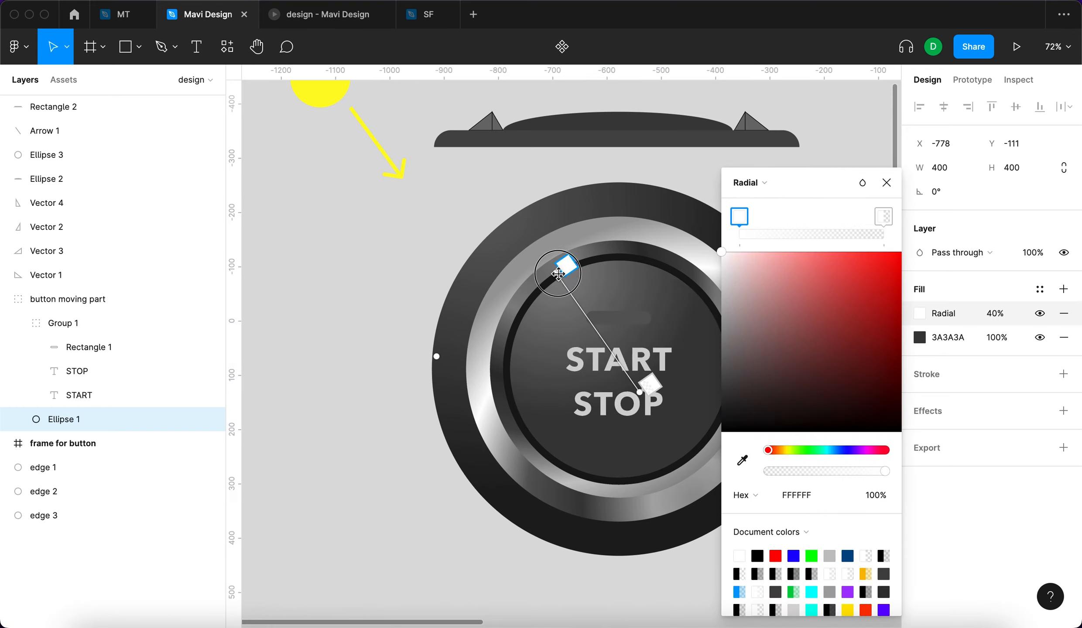
pyautogui.press('Escape')
# Add a second, black 000000 gradient fill to the button face to shade its lower right.
pyautogui.click(1063, 289)
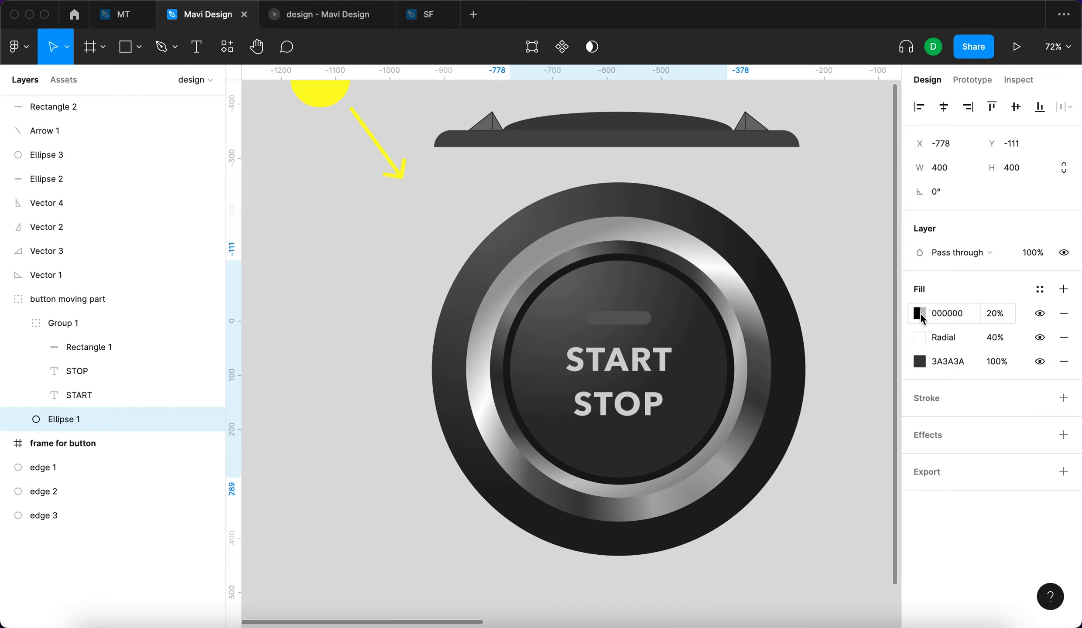
pyautogui.click(920, 314)
pyautogui.click(759, 237)
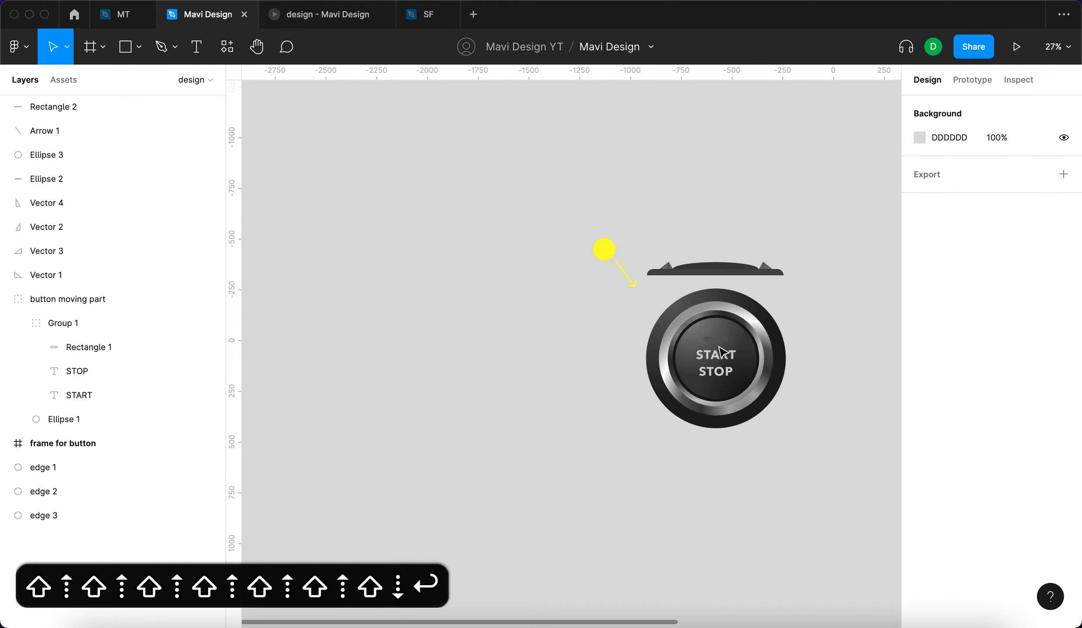
# Recolor the indicator bar above the START label to white FFFFFF.
pyautogui.scroll(5, 693, 316)
pyautogui.hscroll(2, 720, 349)
pyautogui.scroll(-2, 720, 349)
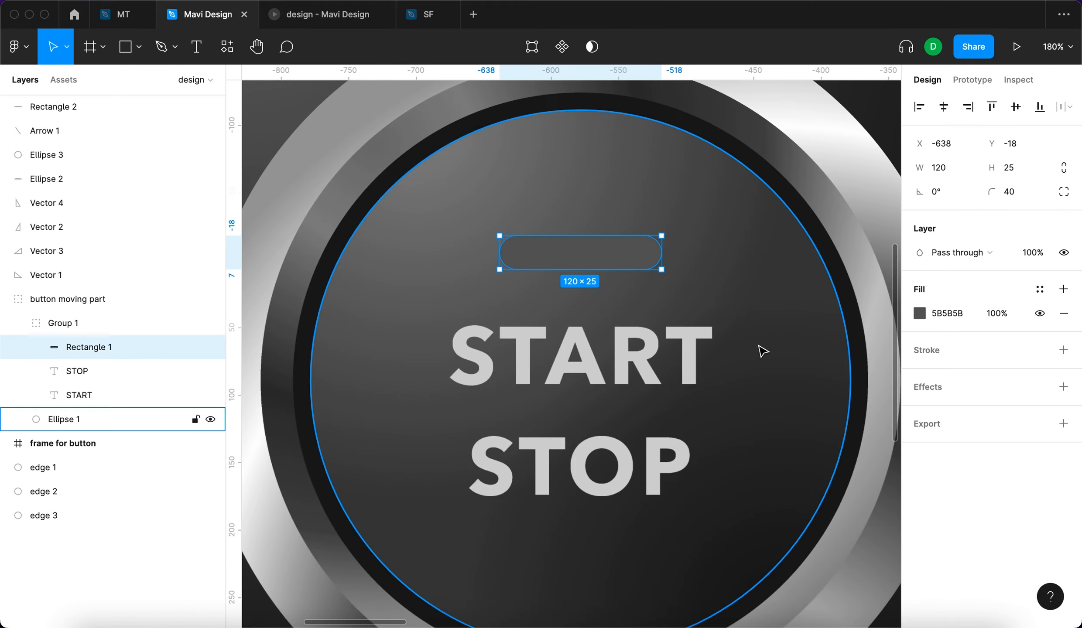
pyautogui.scroll(2, 761, 351)
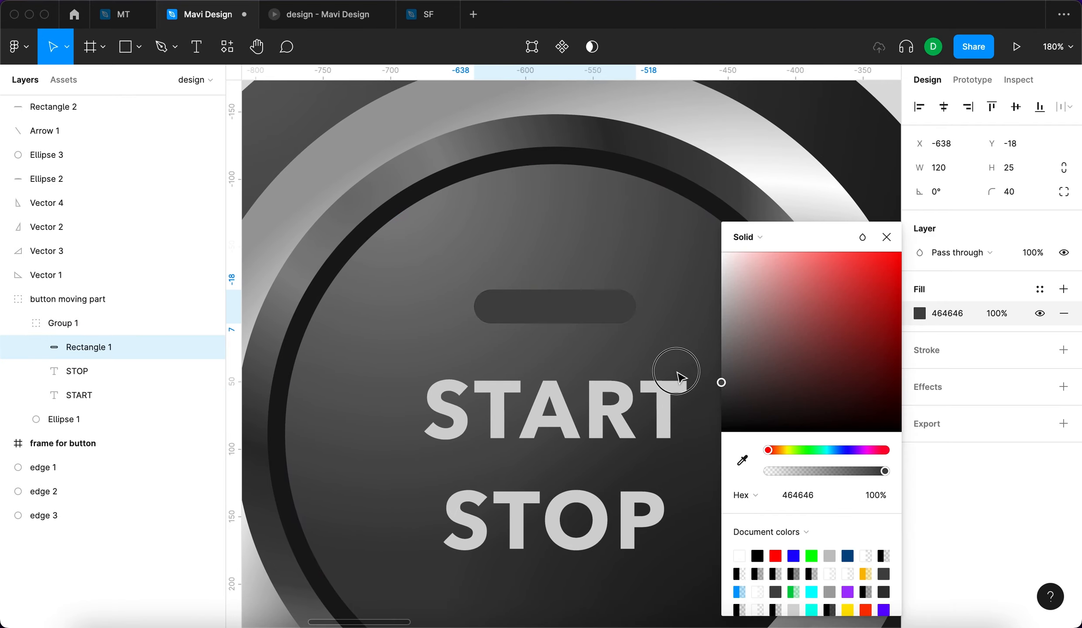
pyautogui.moveTo(678, 373); pyautogui.dragTo(633, 198)
# Lower the indicator bar's layer opacity to 10%.
pyautogui.click(1037, 262)
pyautogui.hotkey('shift', 'Down')
pyautogui.hotkey('shift', 'Down')
pyautogui.hotkey('shift', 'Down')
pyautogui.hotkey('shift', 'Down')
pyautogui.hotkey('shift', 'Down')
pyautogui.hotkey('shift', 'Down')
pyautogui.hotkey('shift', 'Down')
pyautogui.hotkey('shift', 'Down')
pyautogui.hotkey('shift', 'Down')
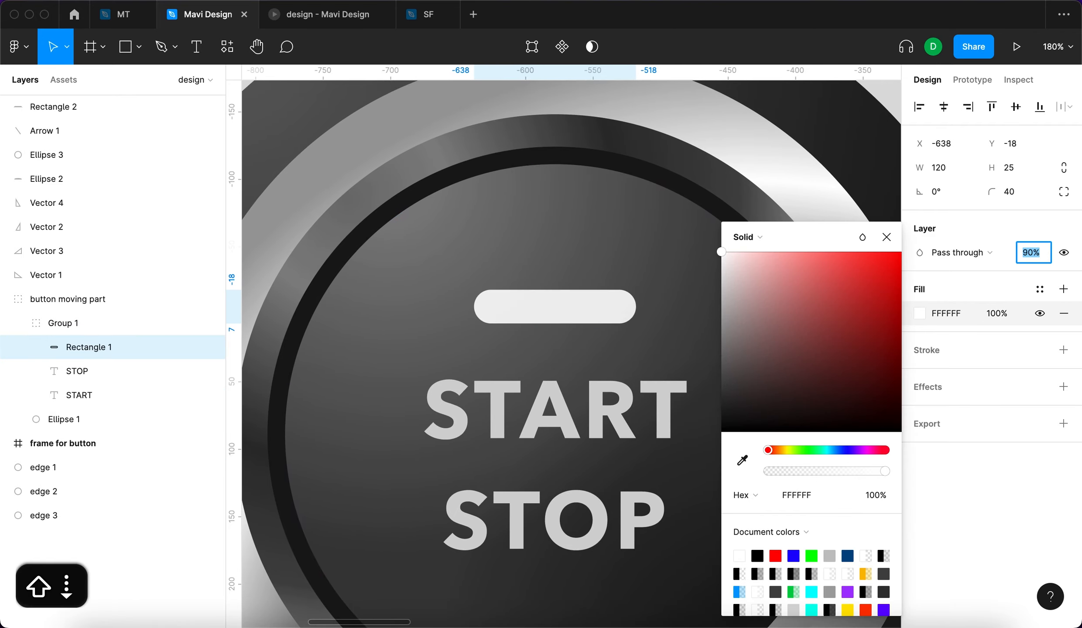
pyautogui.hotkey('shift', 'Down')
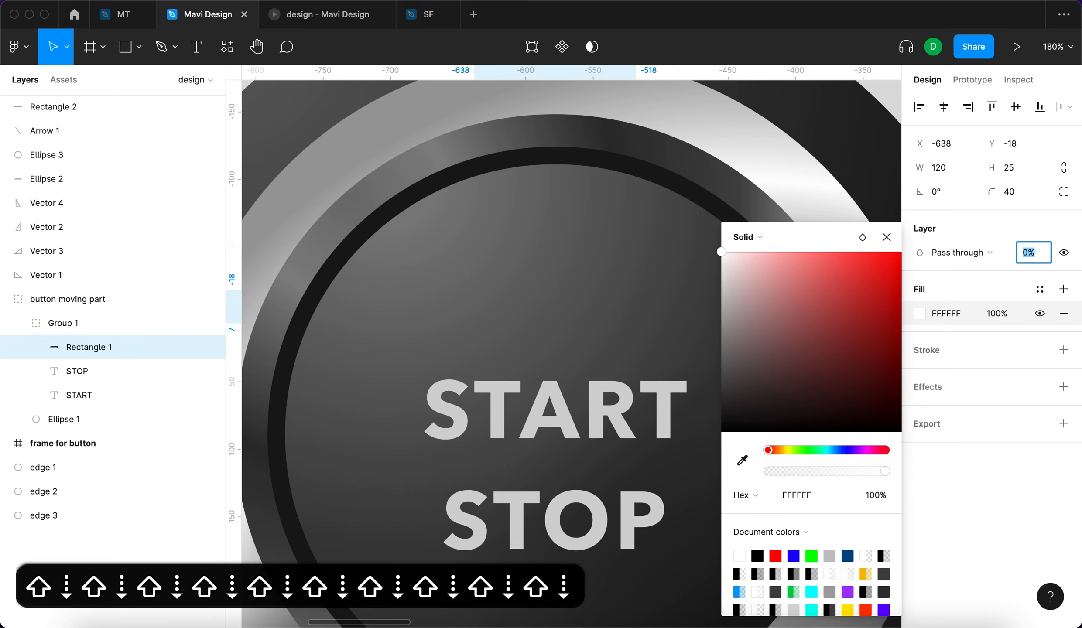
pyautogui.hotkey('shift', 'Up')
pyautogui.press('Return')
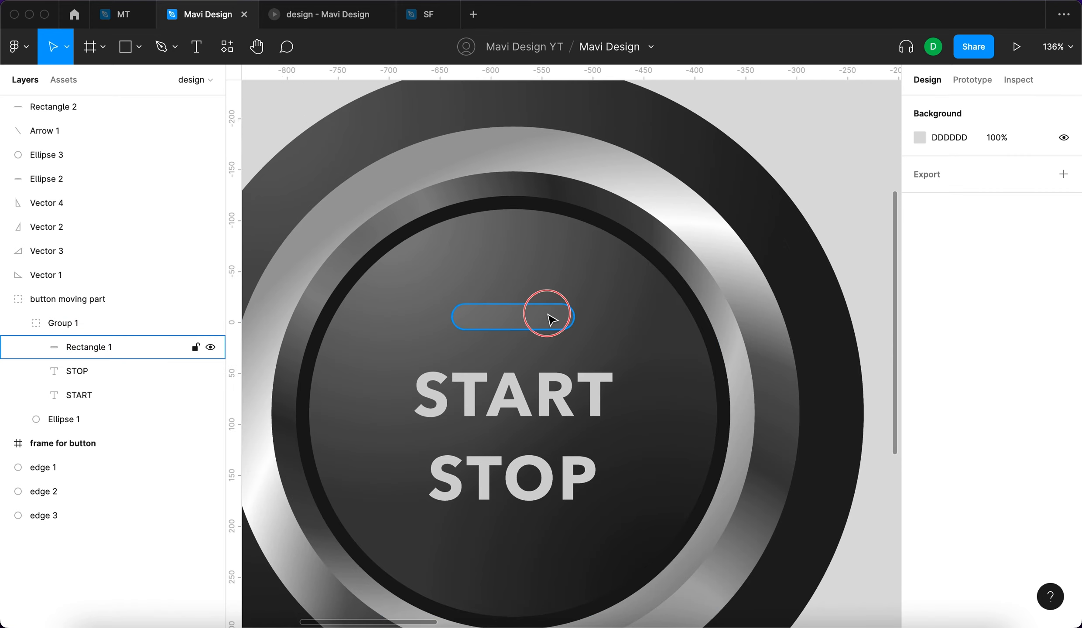
# Raise the indicator bar's layer opacity slightly to make it stand out more on the button face.
pyautogui.click(551, 319)
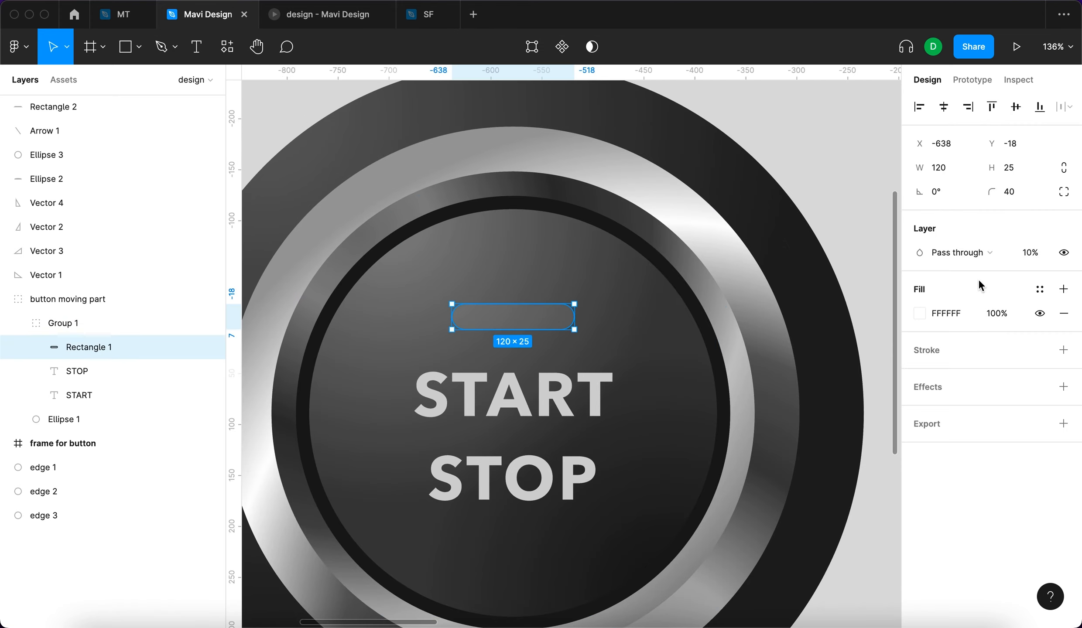
pyautogui.hotkey('shift', 'Up')
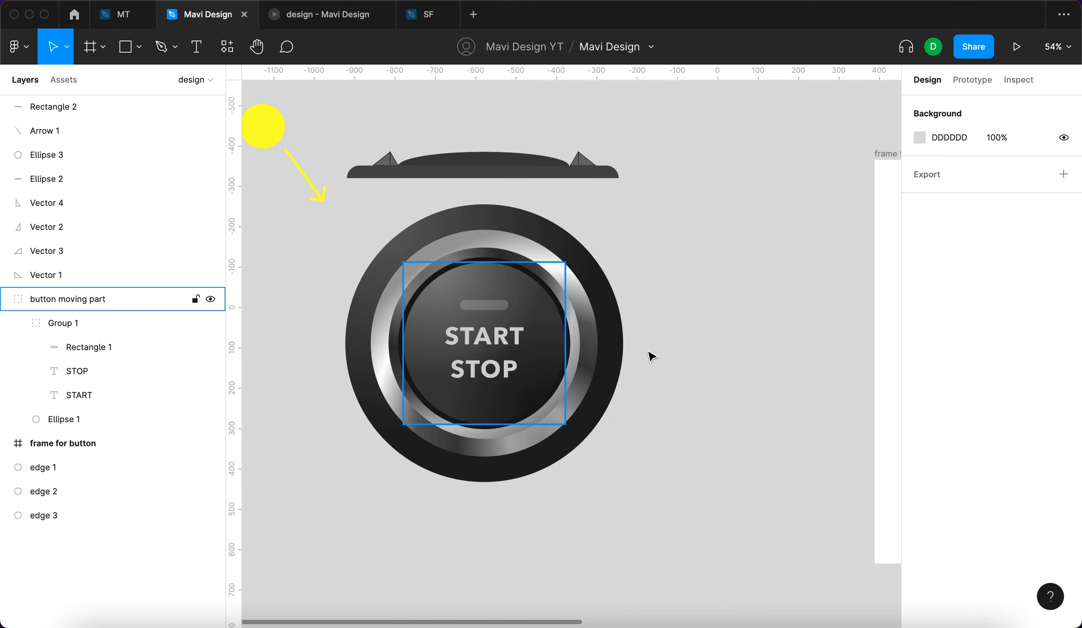
pyautogui.press('Escape')
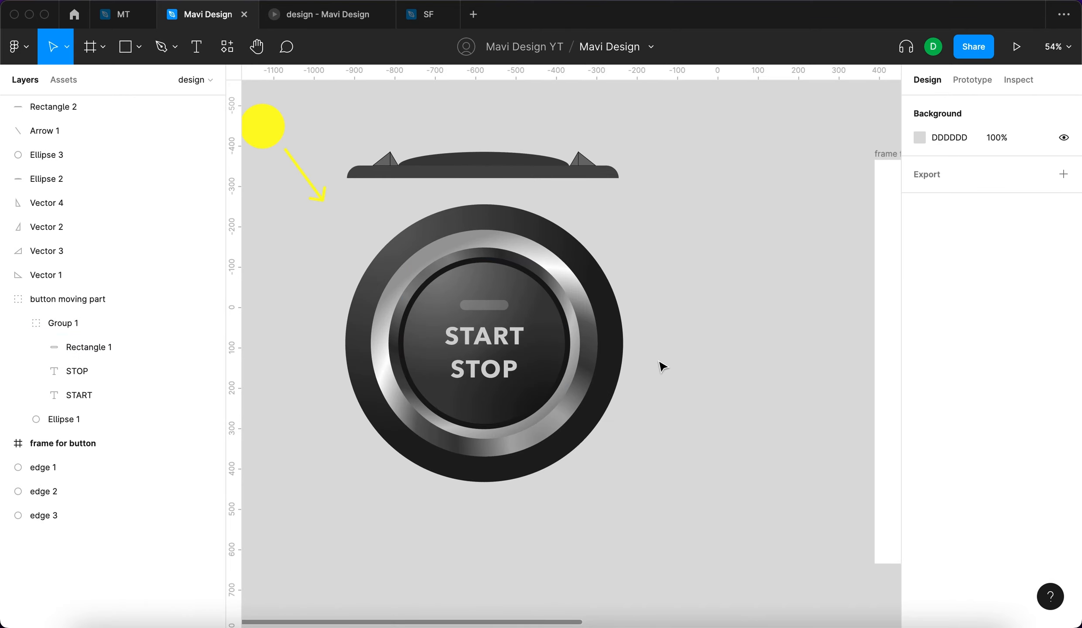
# Lighten the last stop of edge 2's radial stroke gradient to D4D4D4.
pyautogui.click(580, 235)
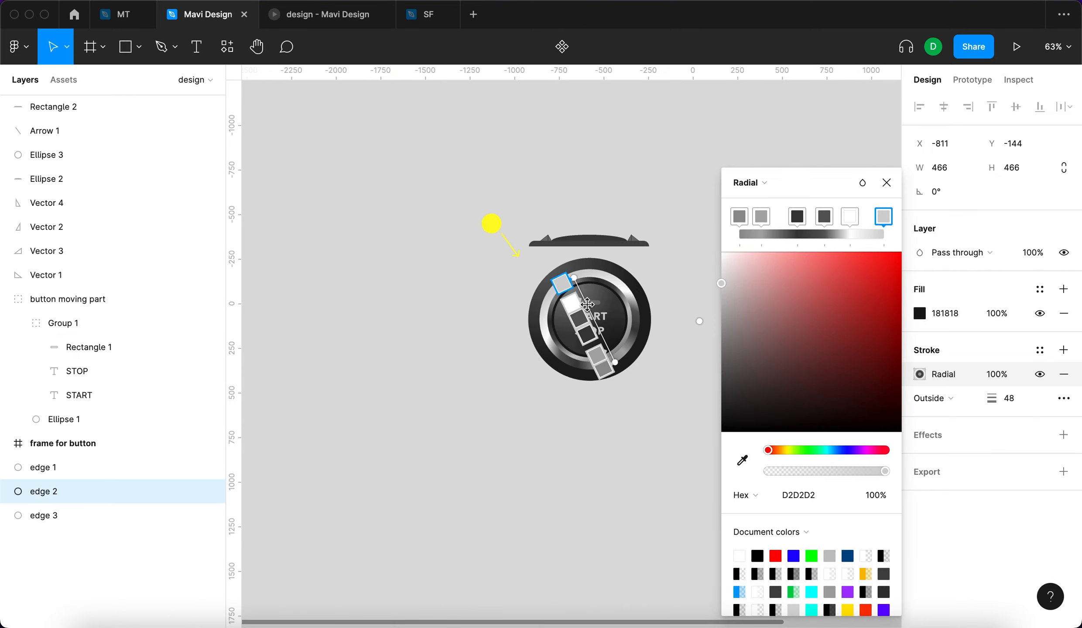
pyautogui.moveTo(722, 284)
pyautogui.mouseDown()
pyautogui.moveTo(673, 281)
pyautogui.moveTo(664, 325)
pyautogui.moveTo(645, 261)
pyautogui.moveTo(645, 285)
pyautogui.mouseUp()
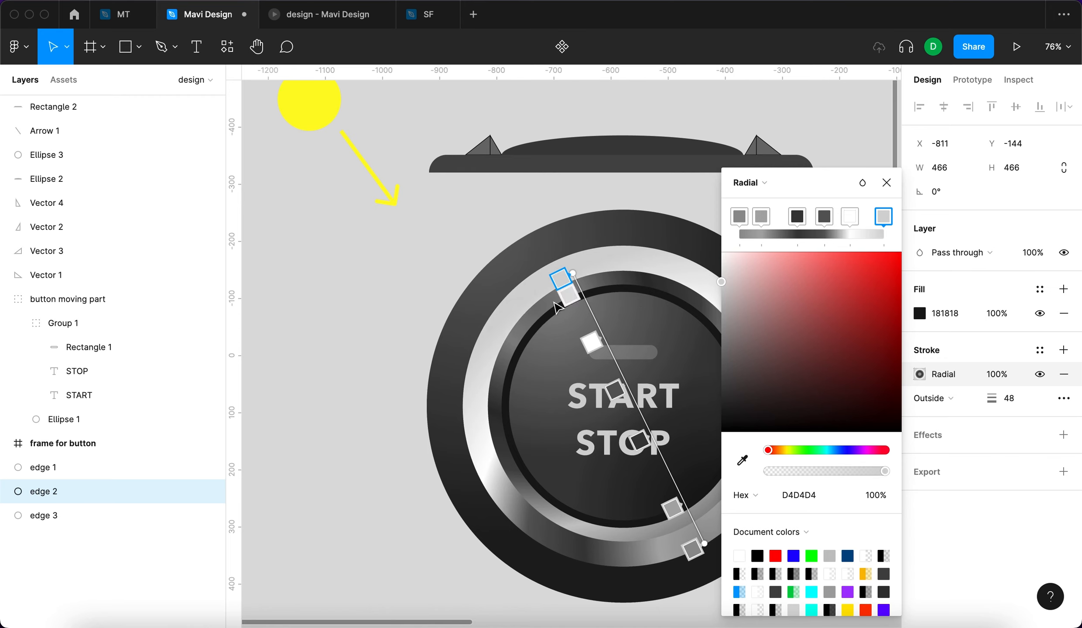
pyautogui.hscroll(3, 641, 424)
pyautogui.scroll(-2, 642, 424)
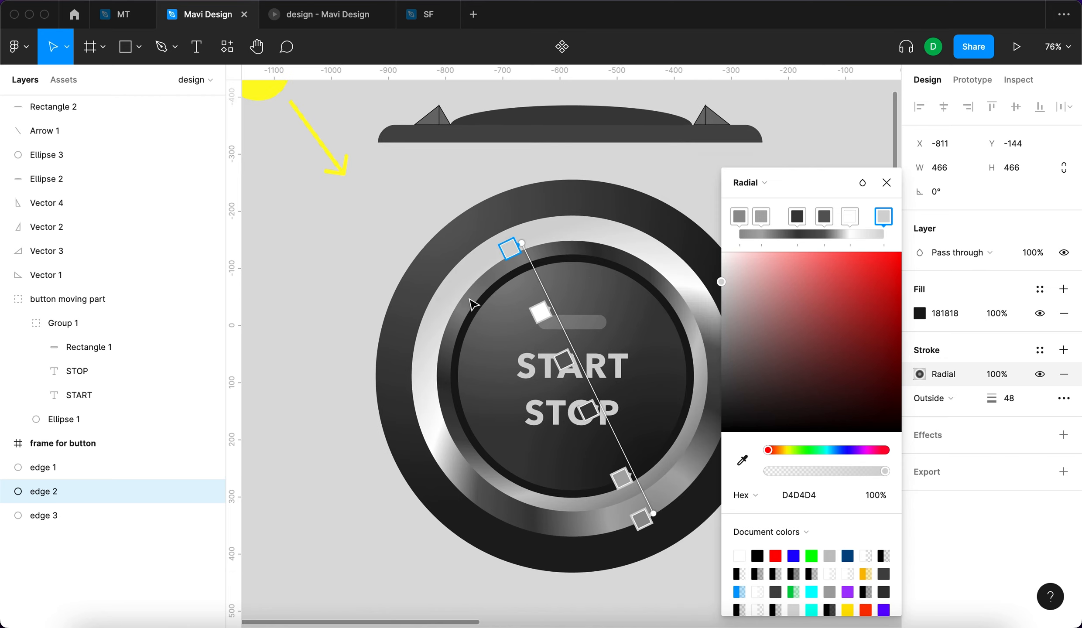
# Adjust the grey shade of the second stop in edge 2's radial stroke gradient.
pyautogui.scroll(-3, 473, 305)
pyautogui.click(761, 217)
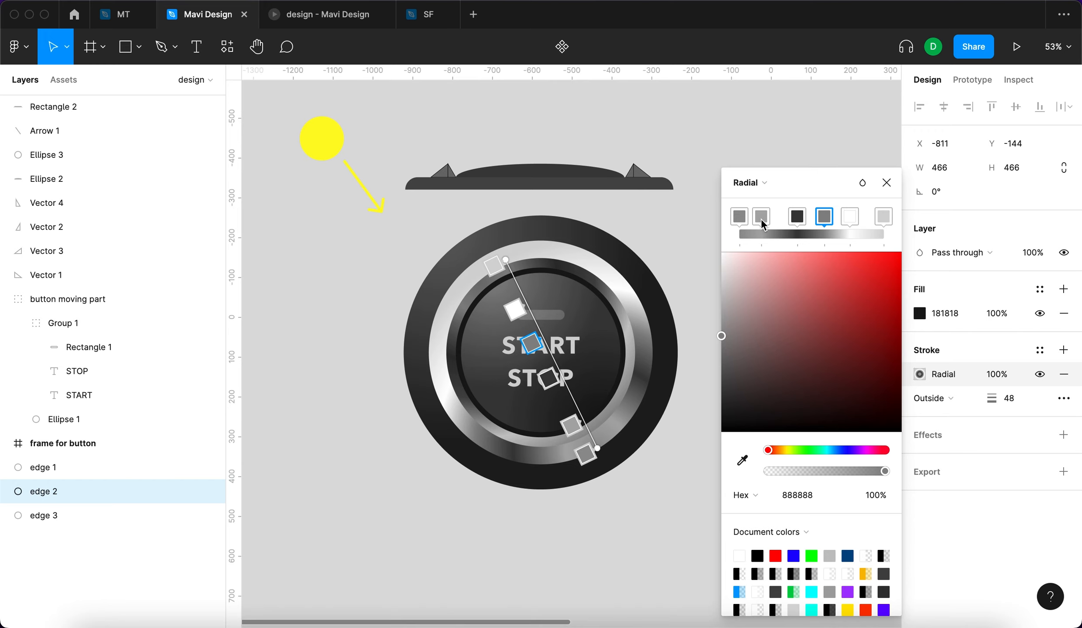
pyautogui.moveTo(725, 334)
pyautogui.mouseDown()
pyautogui.moveTo(678, 415)
pyautogui.moveTo(668, 327)
pyautogui.moveTo(679, 283)
pyautogui.mouseUp()
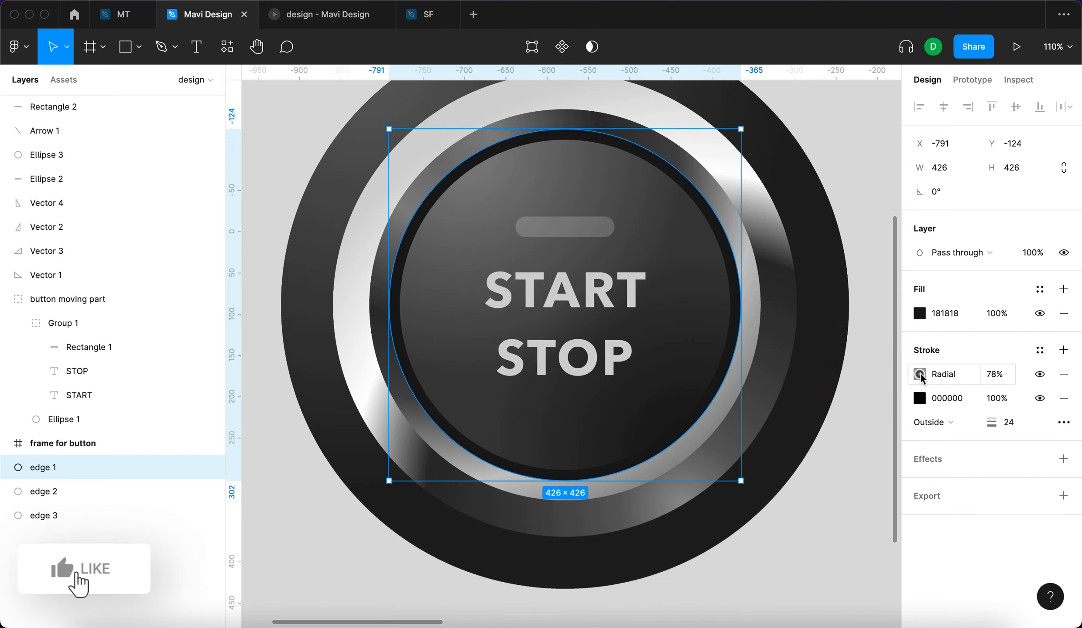
# Retune the grey stops of edge 1's radial stroke gradient, brightening its last stop and adjusting the first one.
pyautogui.click(920, 374)
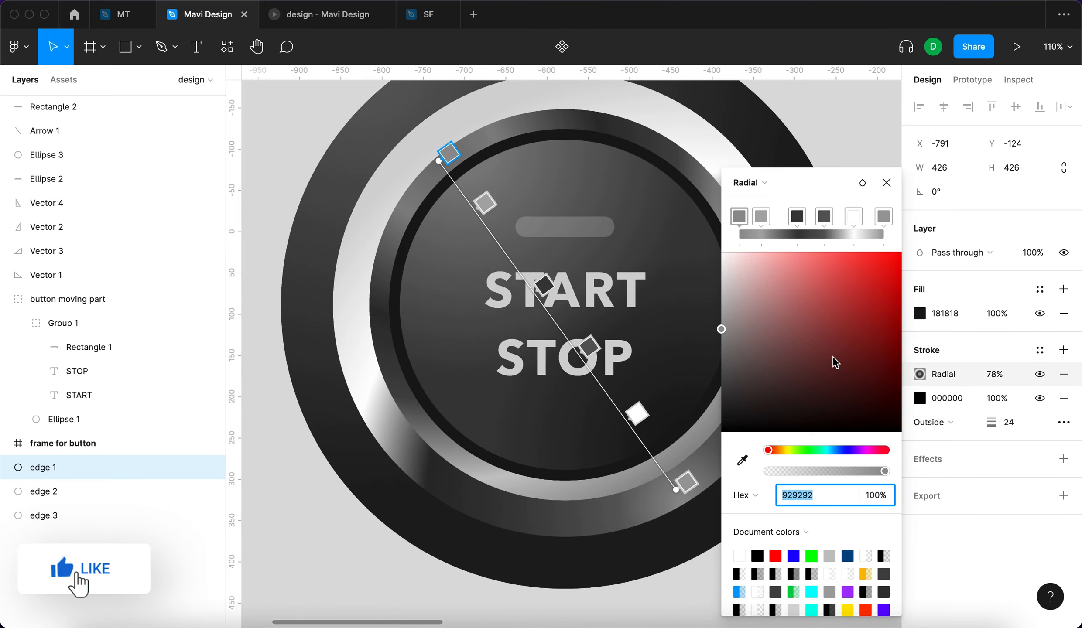
pyautogui.scroll(-3, 753, 356)
pyautogui.moveTo(692, 264)
pyautogui.mouseDown()
pyautogui.moveTo(692, 250)
pyautogui.moveTo(692, 267)
pyautogui.mouseUp()
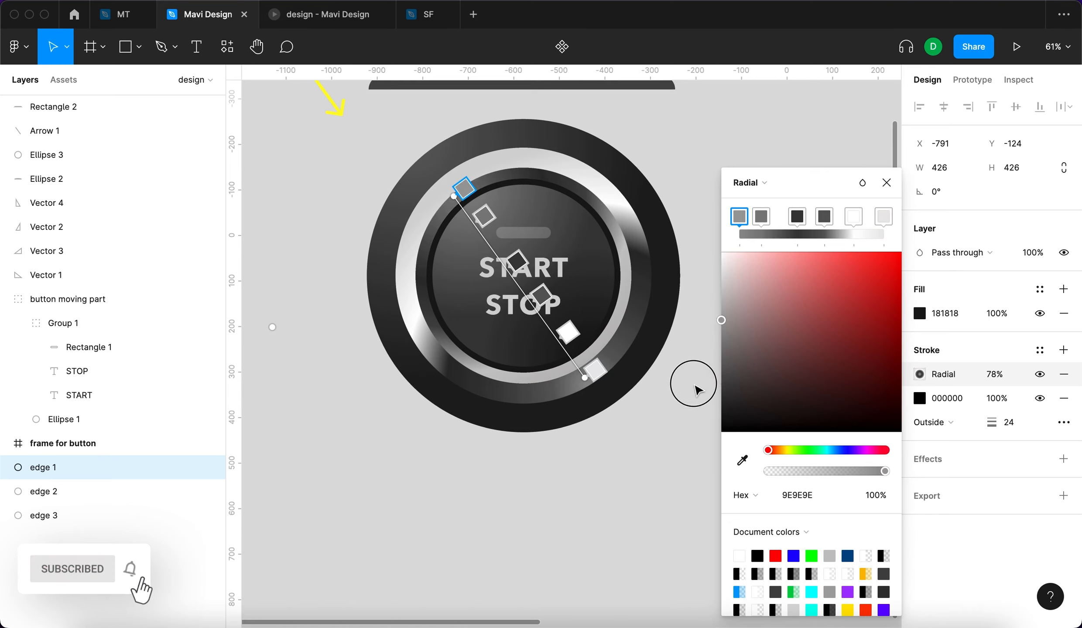
pyautogui.moveTo(694, 385); pyautogui.dragTo(688, 364)
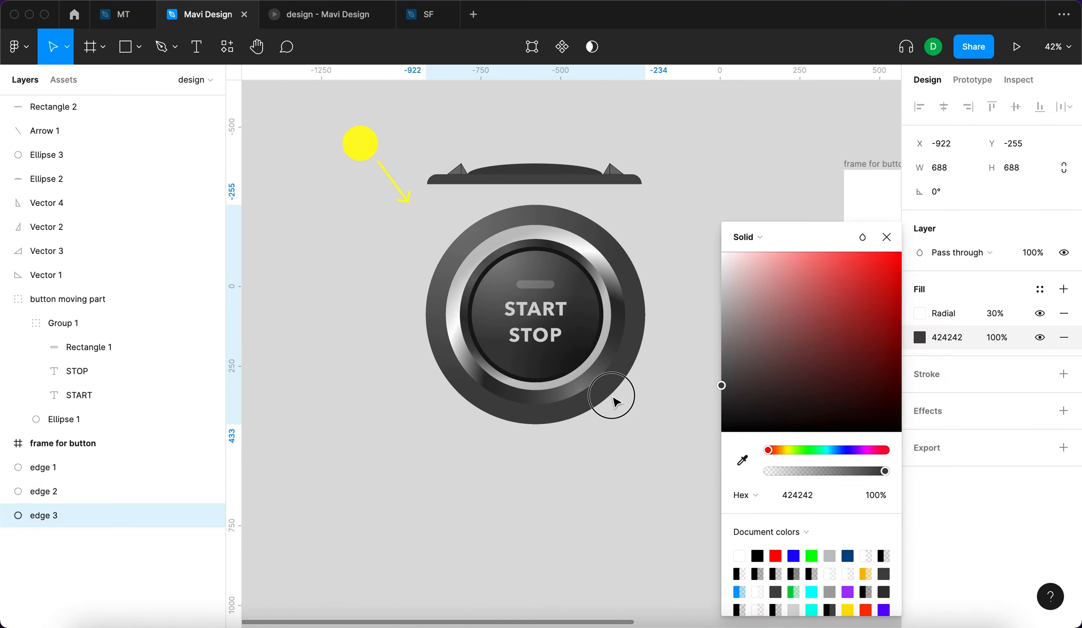
# Set edge 3's base fill to 373737.
pyautogui.click(602, 403)
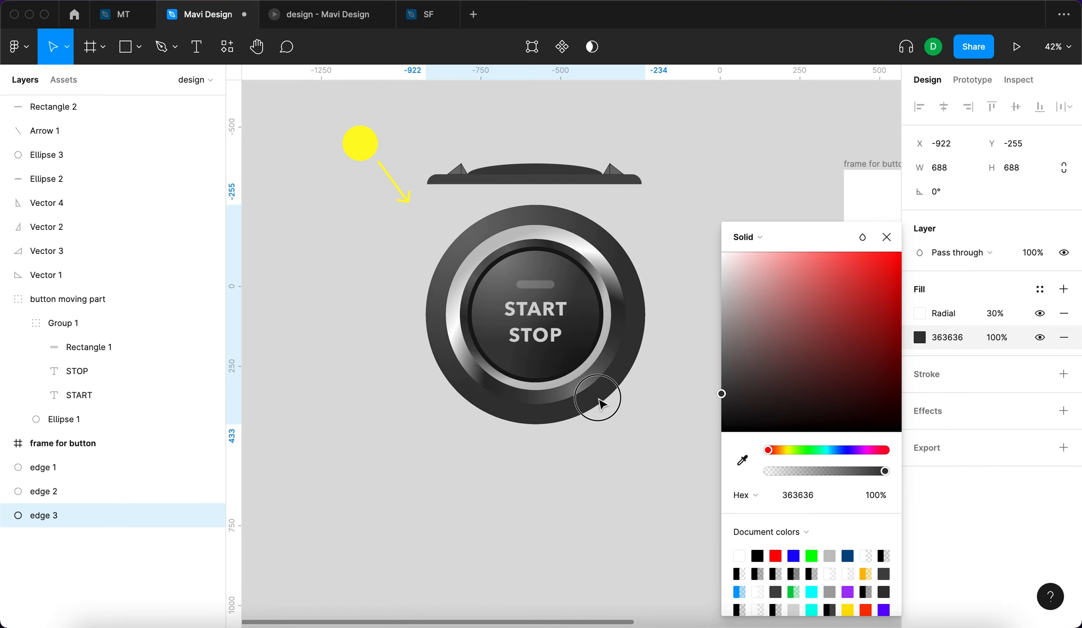
pyautogui.press('Escape')
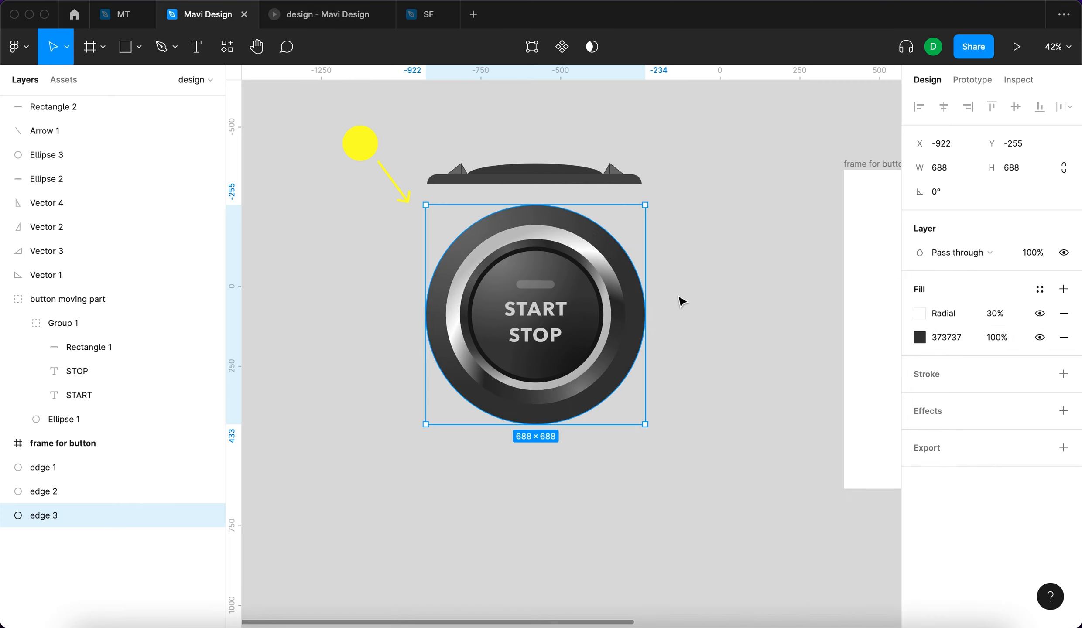
# Add a black drop shadow to edge 2 with X 30, Y 34, blur 96 and 85% opacity.
pyautogui.click(625, 329)
pyautogui.click(210, 491)
pyautogui.click(210, 492)
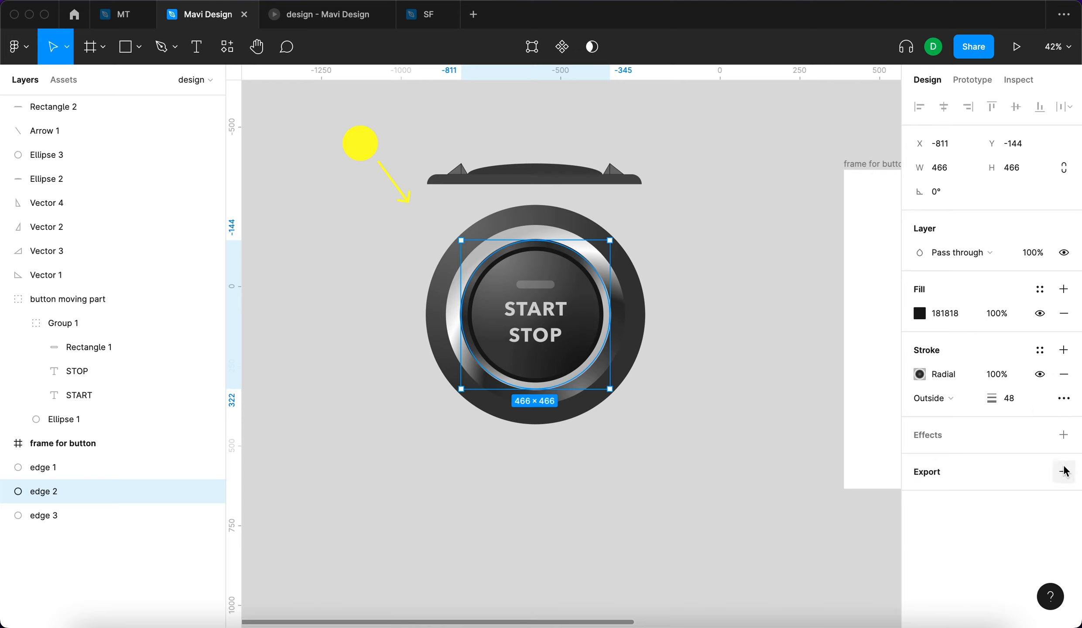
pyautogui.click(1063, 435)
pyautogui.click(920, 460)
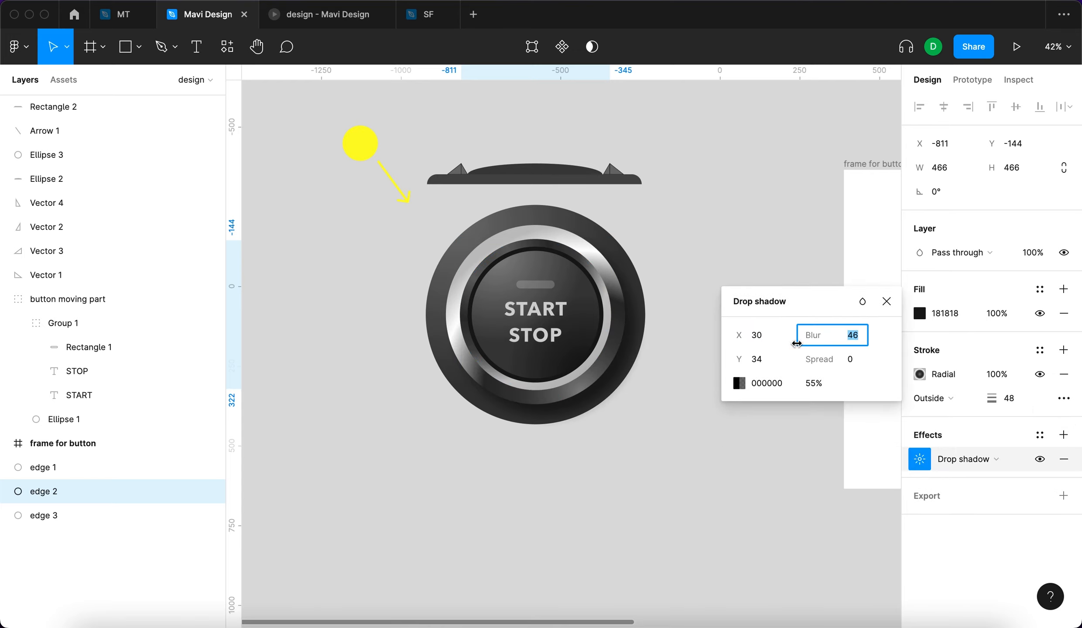
pyautogui.click(814, 383)
pyautogui.hotkey('shift', 'Up')
pyautogui.hotkey('shift', 'Up')
pyautogui.hotkey('shift', 'Up')
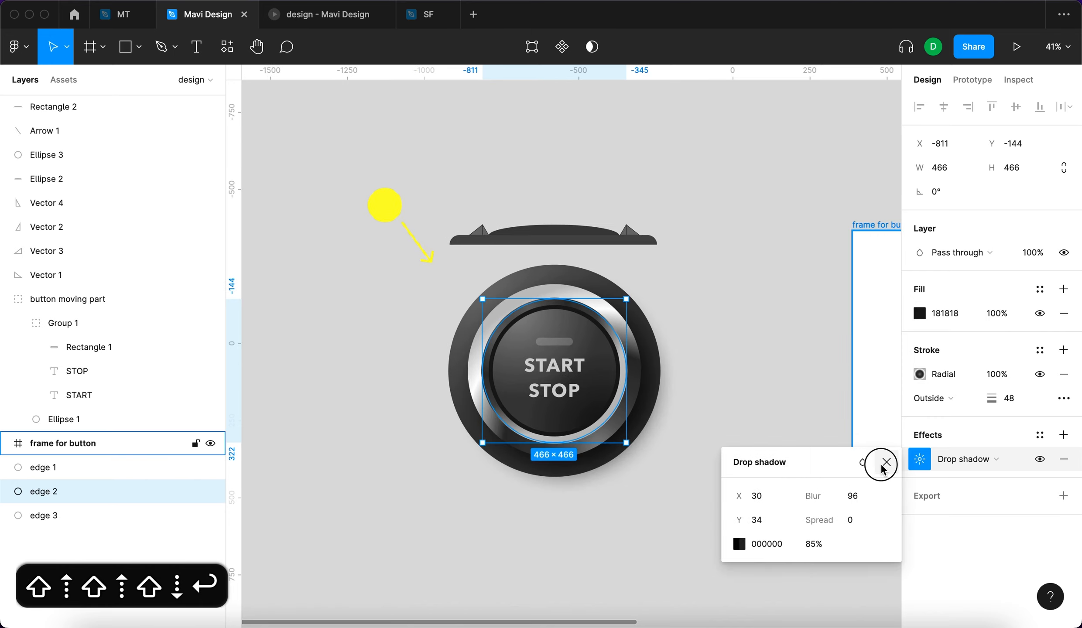
# Add a black drop shadow to edge 3 with offsets X 40 and Y 44.
pyautogui.click(664, 367)
pyautogui.click(657, 359)
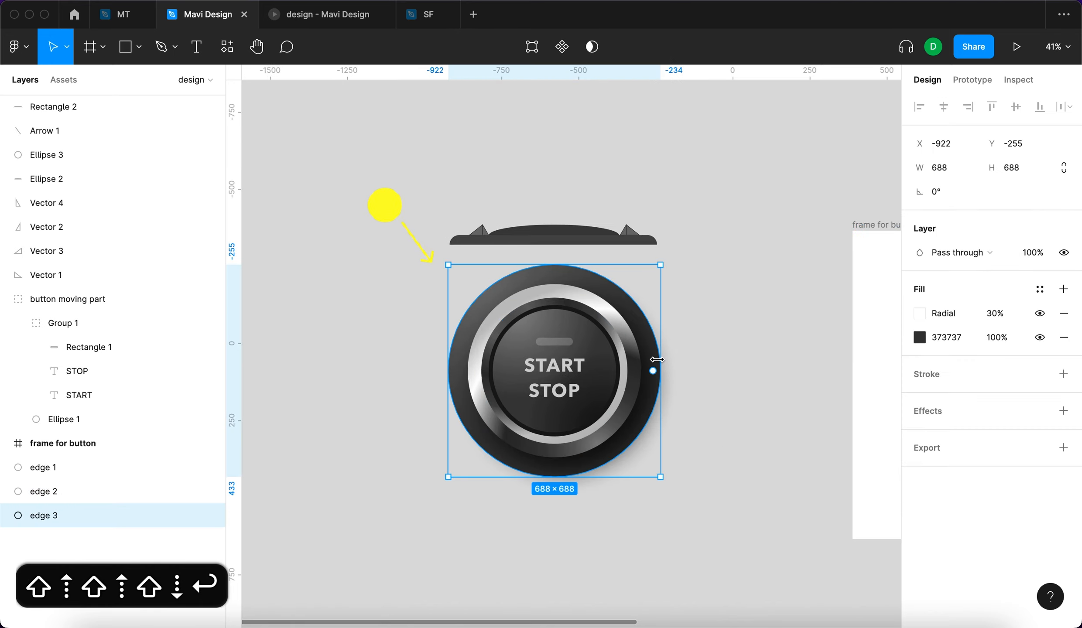
pyautogui.hscroll(-3, 625, 438)
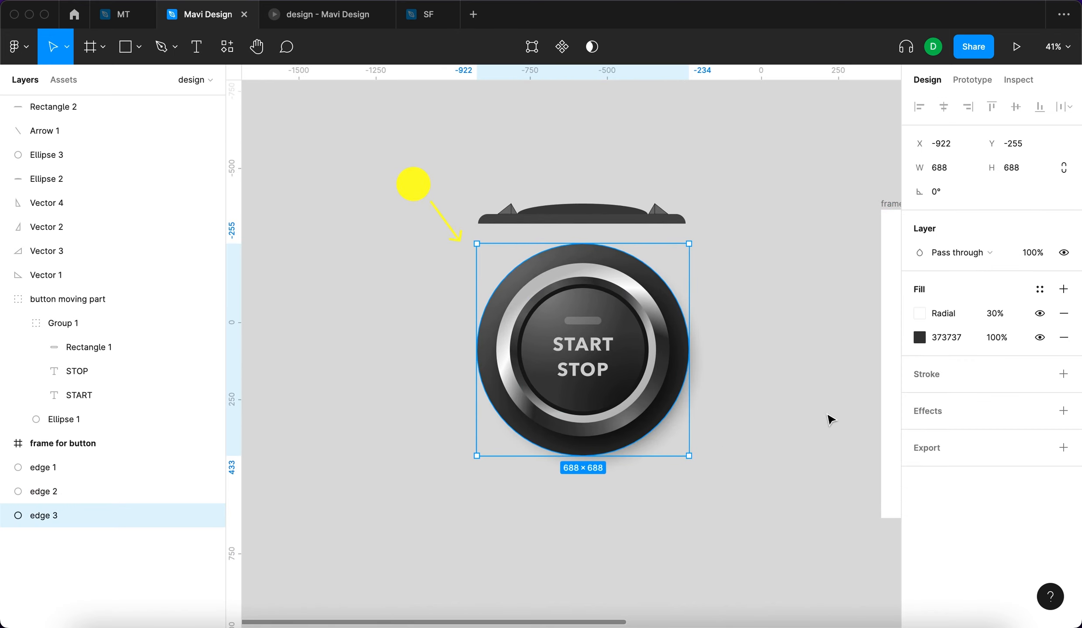
pyautogui.click(1065, 411)
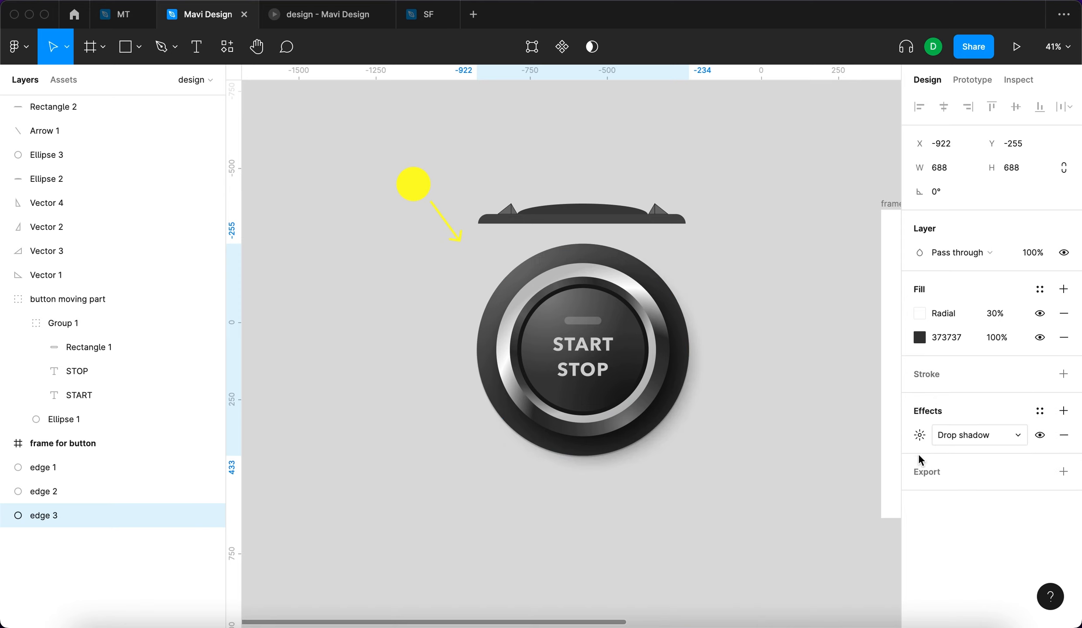
pyautogui.click(920, 435)
pyautogui.hotkey('shift', 'Up')
pyautogui.hotkey('shift', 'Up')
pyautogui.hotkey('shift', 'Up')
pyautogui.hotkey('shift', 'Up')
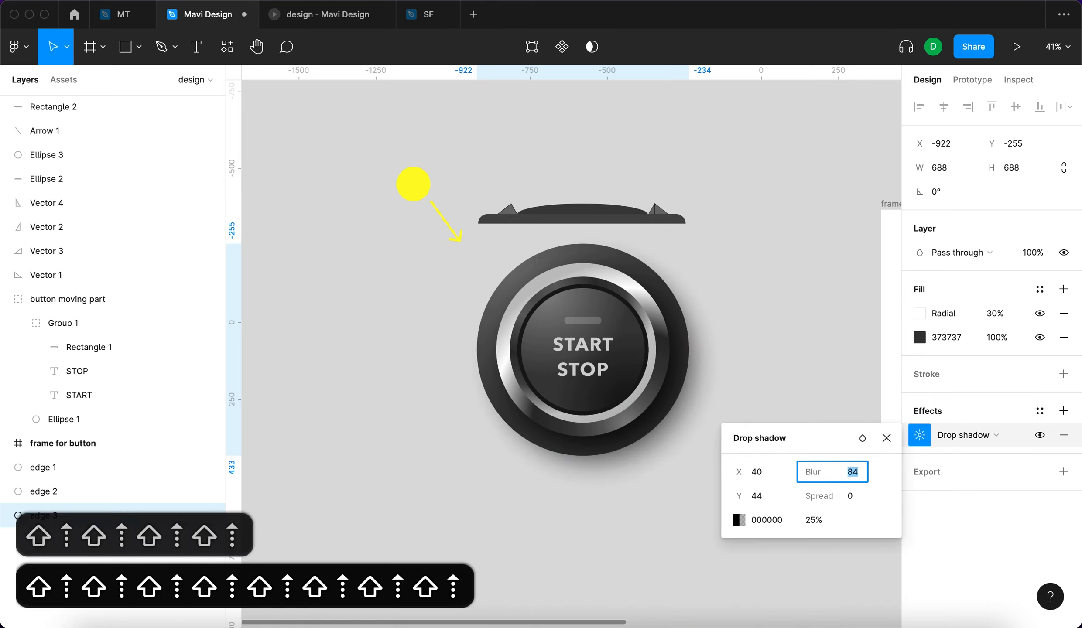
# Set edge 3's drop shadow to blur 54 and 10% opacity.
pyautogui.hotkey('shift', 'Up')
pyautogui.hotkey('shift', 'Up')
pyautogui.hotkey('shift', 'Up')
pyautogui.hotkey('shift', 'Up')
pyautogui.hotkey('shift', 'Up')
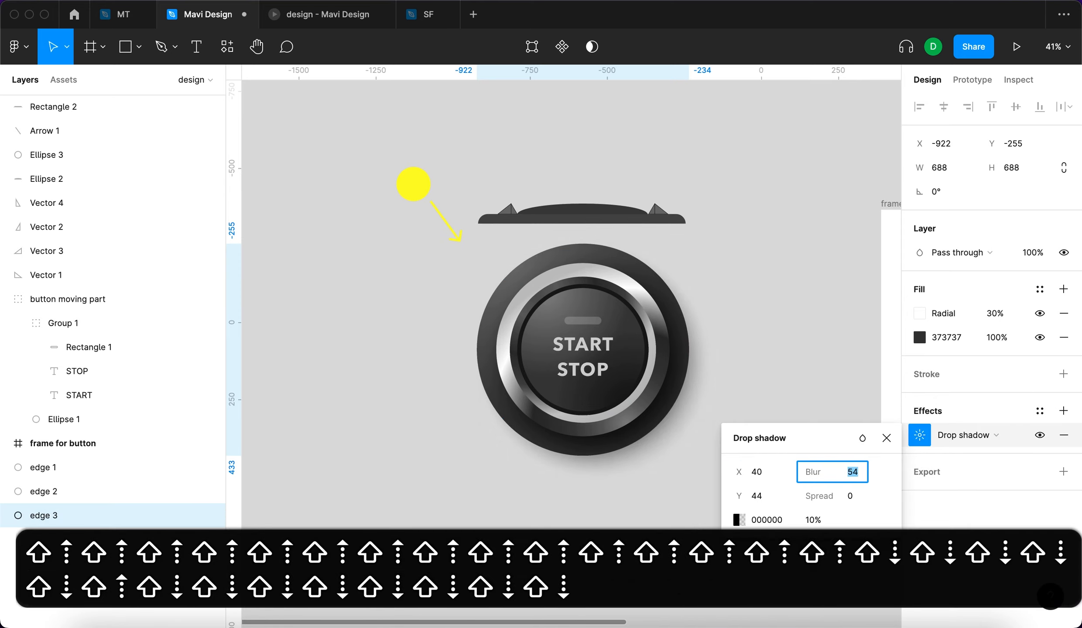
pyautogui.hotkey('shift', 'Down')
pyautogui.hotkey('shift', 'Down')
pyautogui.hotkey('shift', 'Down')
pyautogui.hotkey('shift', 'Down')
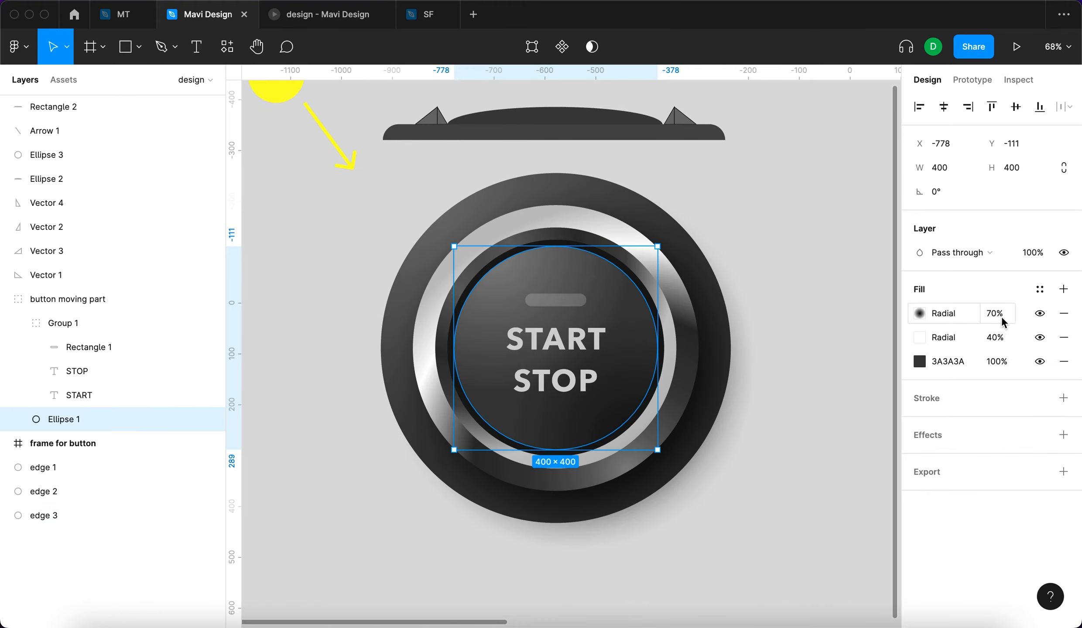
# Toggle Ellipse 1's dark radial fill and examine the button face and surrounding rings up close.
pyautogui.click(1040, 313)
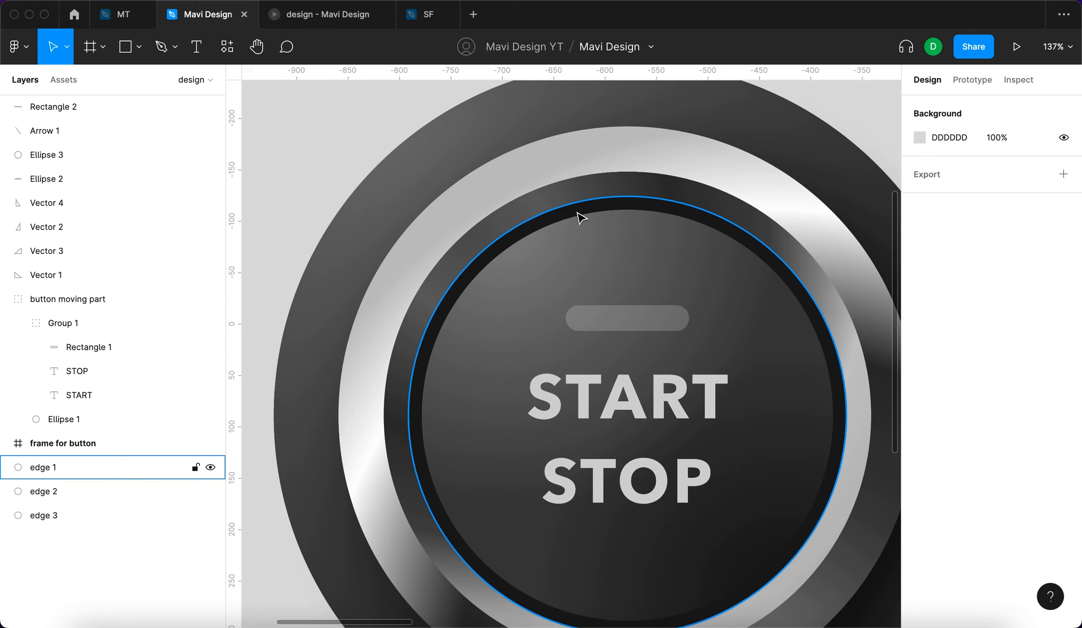
pyautogui.scroll(-3, 579, 218)
pyautogui.scroll(5, 647, 217)
pyautogui.scroll(-4, 431, 227)
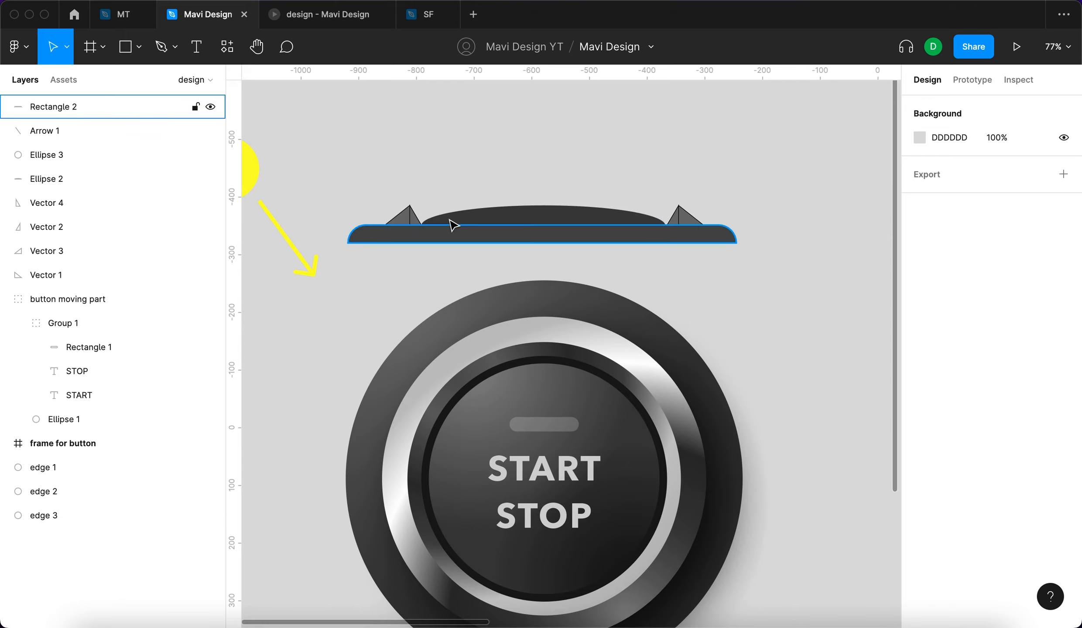
pyautogui.click(471, 406)
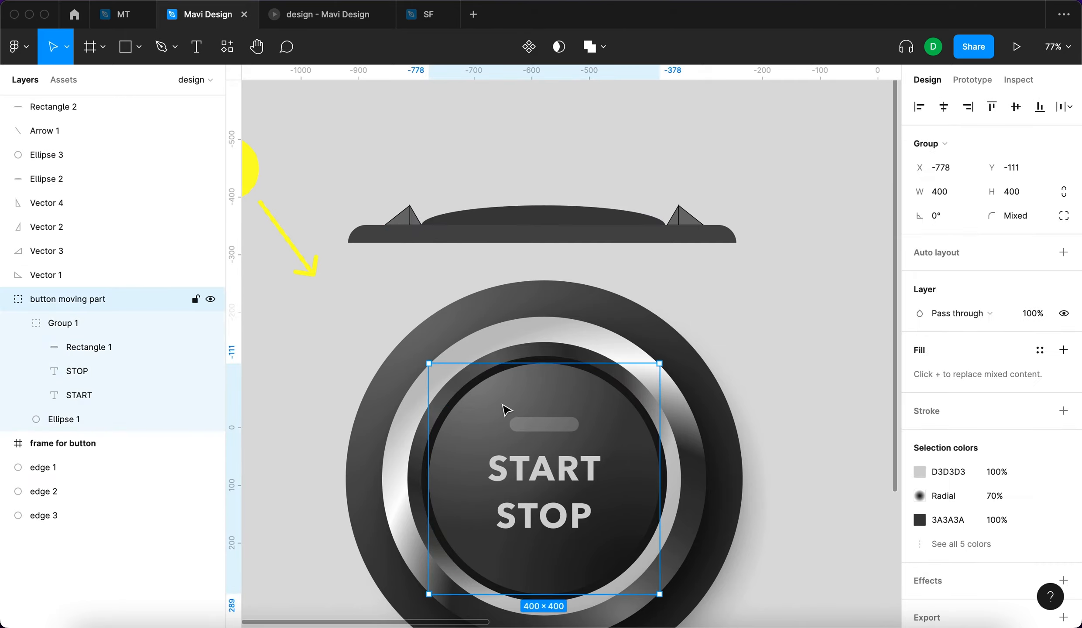
pyautogui.doubleClick(471, 406)
pyautogui.scroll(5, 471, 406)
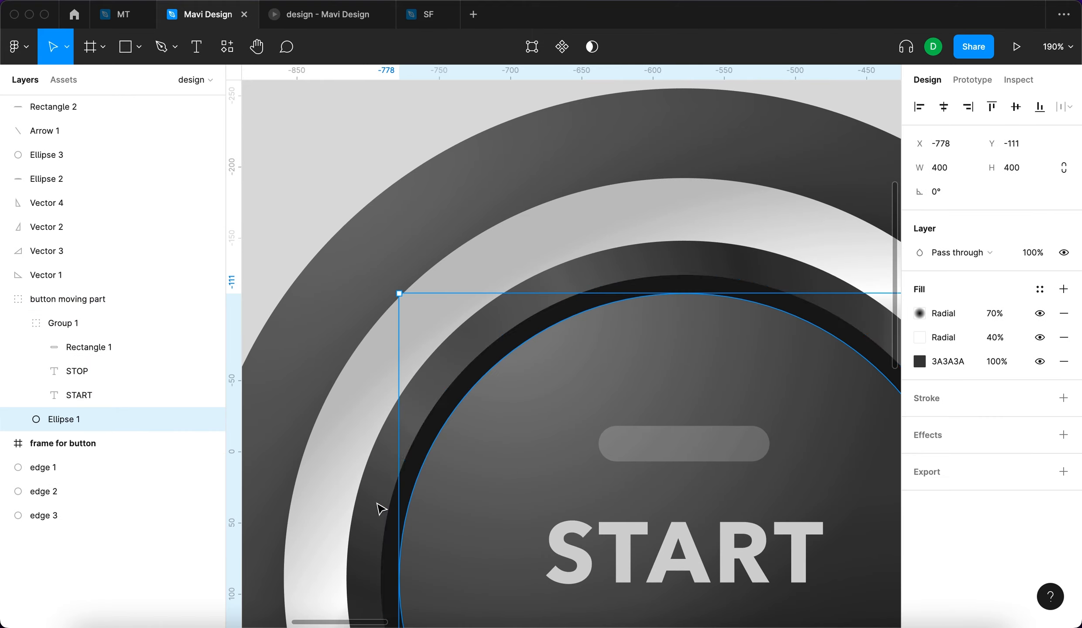
pyautogui.scroll(-5, 463, 430)
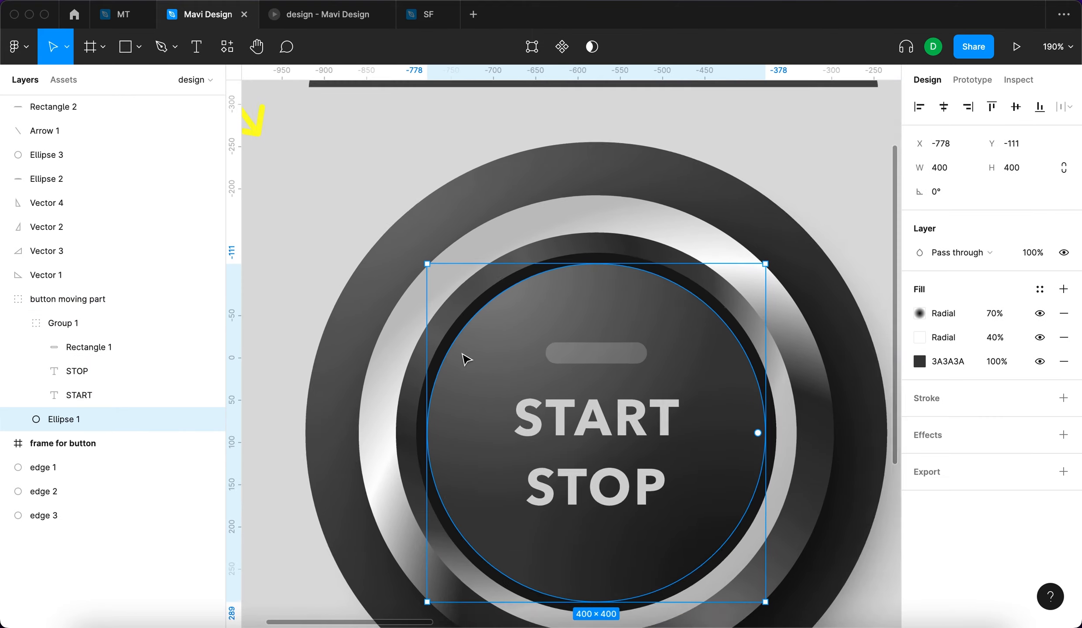
# Try a lower opacity for the white radial fill of Ellipse 1.
pyautogui.click(1002, 343)
pyautogui.hotkey('shift', 'Down')
pyautogui.hotkey('shift', 'Up')
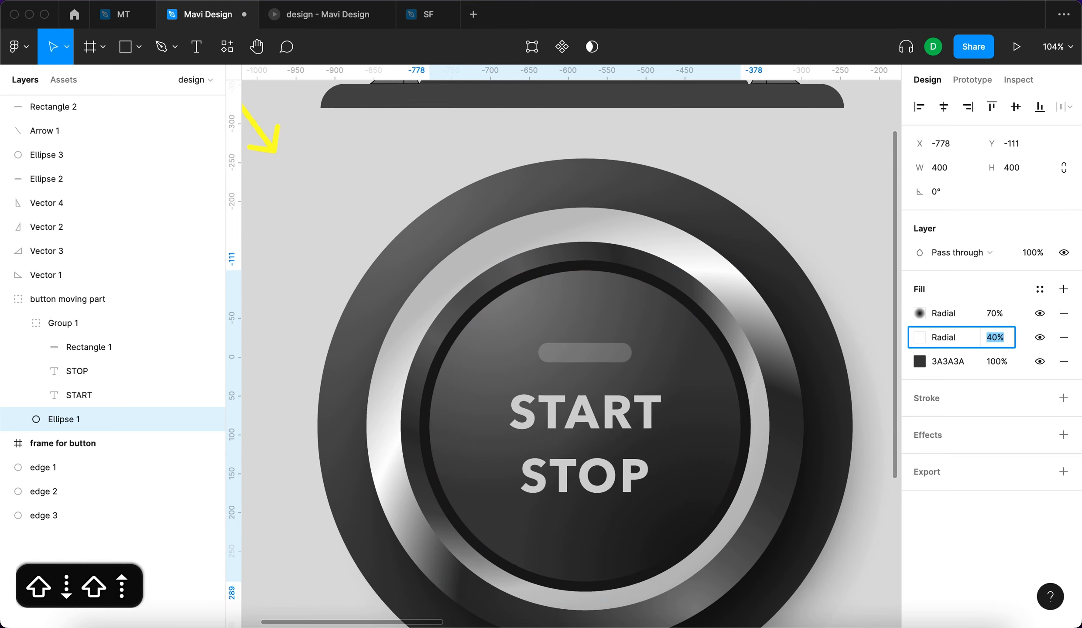
pyautogui.press('Return')
# Add a white (FFFFFF) radial gradient fill at 50% opacity to Ellipse 1, centred on the upper-left part of the button face.
pyautogui.click(1064, 289)
pyautogui.click(923, 317)
pyautogui.moveTo(808, 292); pyautogui.dragTo(657, 233)
pyautogui.click(760, 237)
pyautogui.click(775, 273)
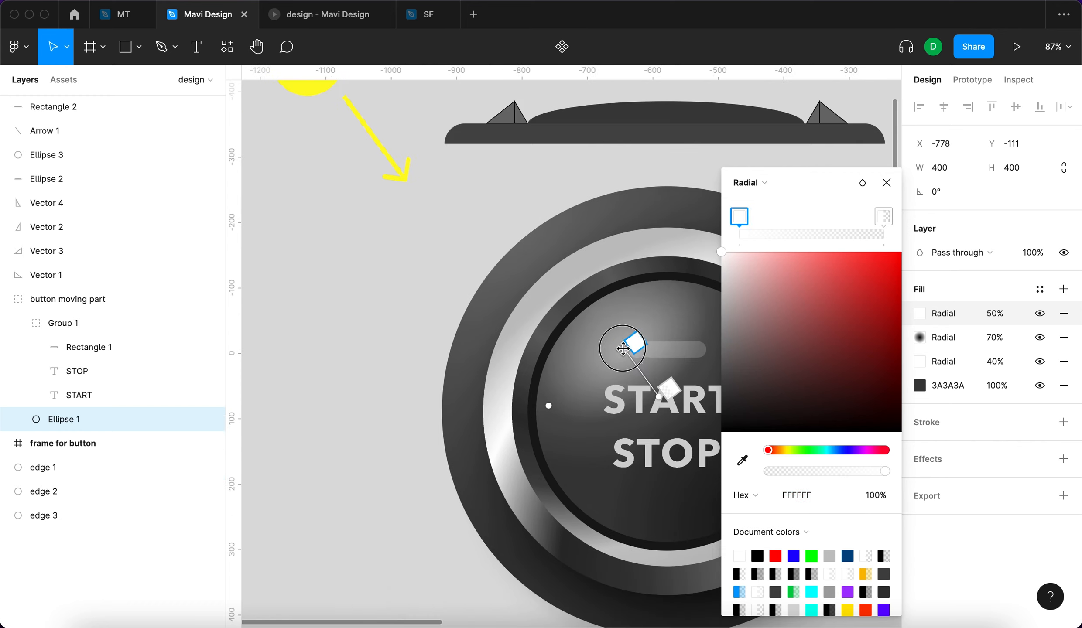
pyautogui.moveTo(621, 348); pyautogui.dragTo(631, 354)
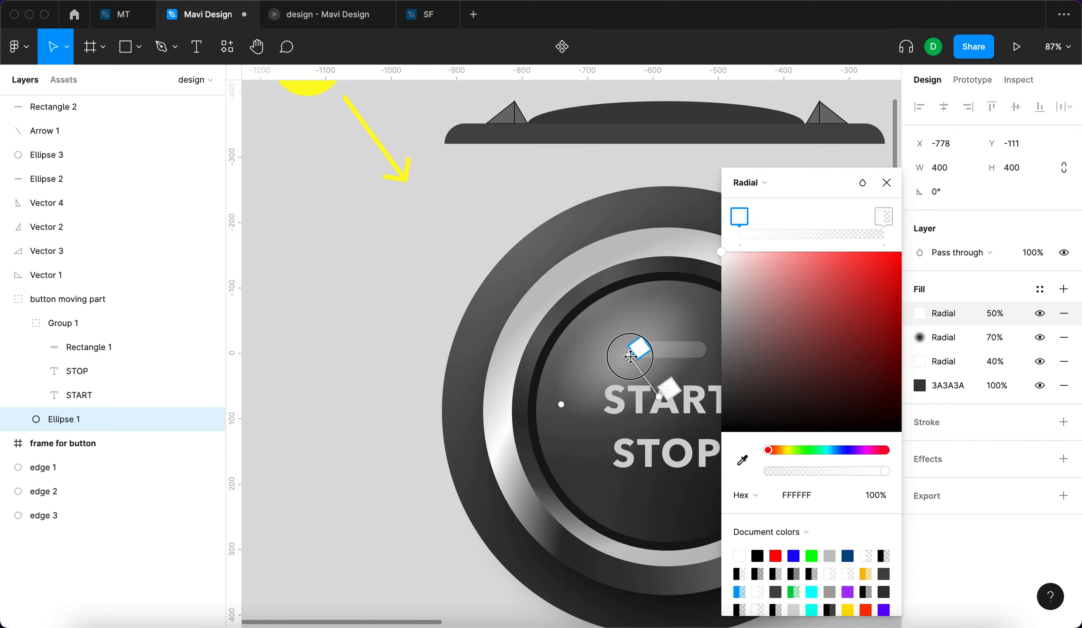
# Set the opacity of Ellipse 1's new radial highlight fill to 15%.
pyautogui.hotkey('shift', 'Down')
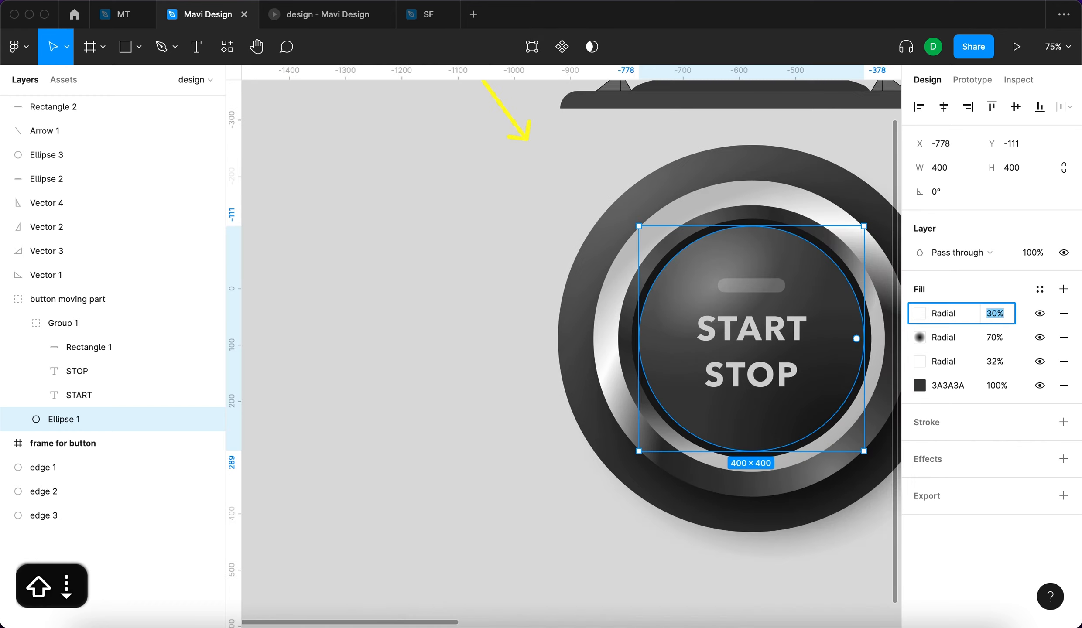
pyautogui.hotkey('shift', 'Down')
pyautogui.hotkey('shift', 'Up')
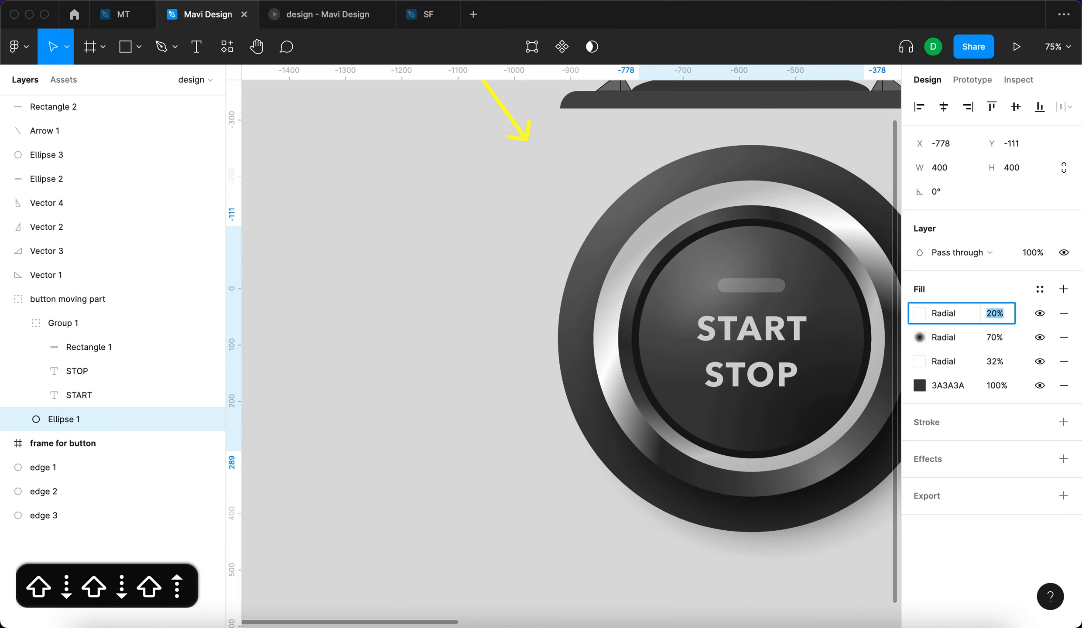
pyautogui.hotkey('shift', 'Down')
pyautogui.hotkey('shift', 'Up')
pyautogui.press('Down')
pyautogui.press('Down')
pyautogui.press('Down')
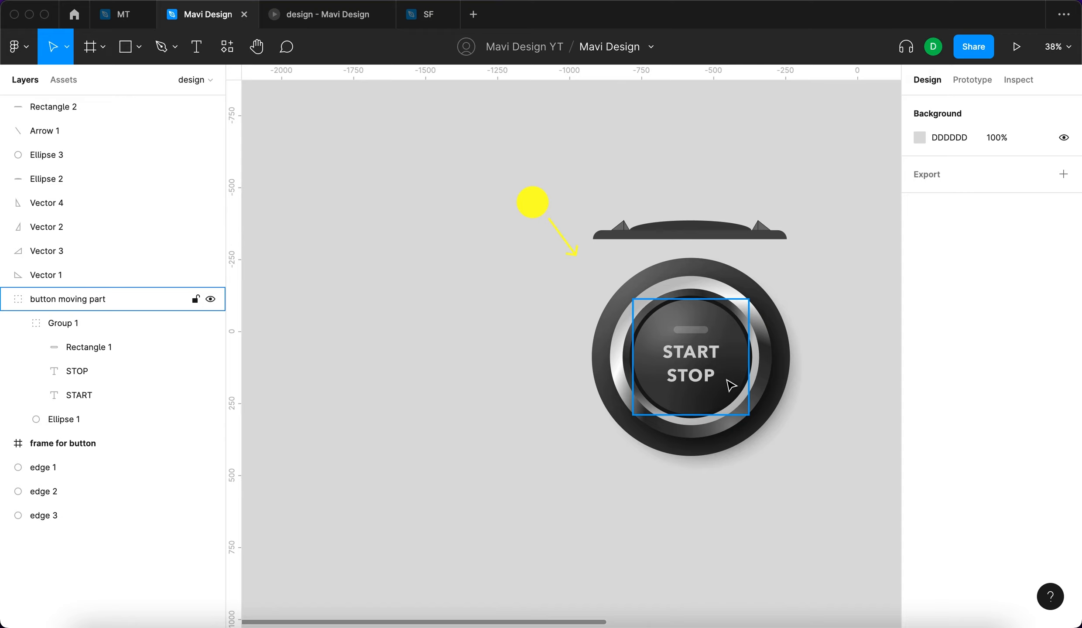
# Compare the button face with Ellipse 1's 15% radial highlight hidden and shown.
pyautogui.keyDown('super'); pyautogui.click(729, 382); pyautogui.keyUp('super')
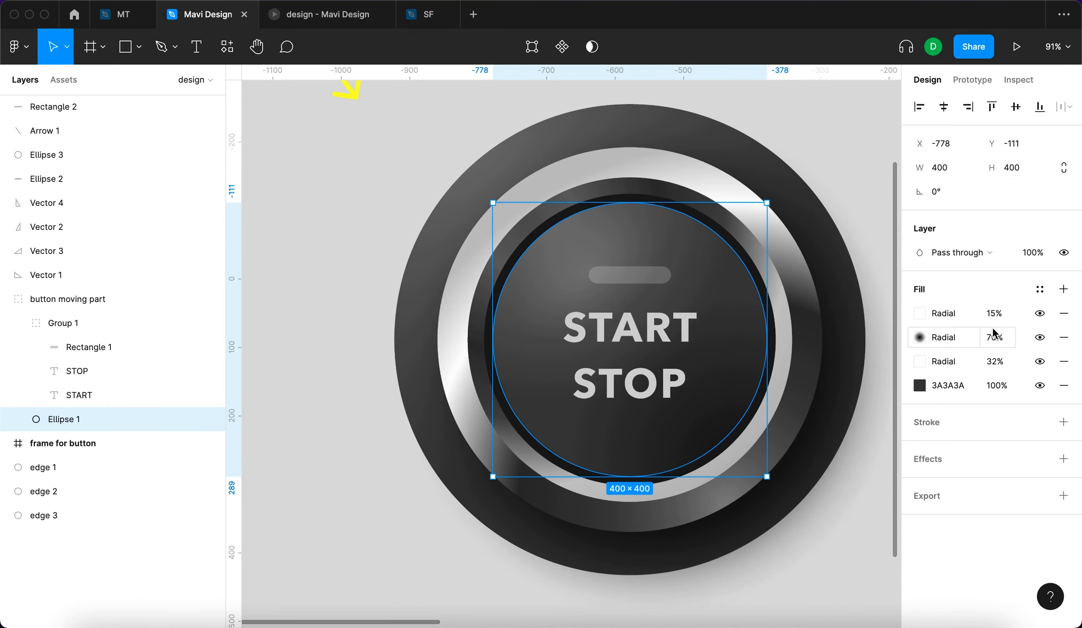
pyautogui.click(1040, 315)
pyautogui.click(1040, 315)
pyautogui.click(1040, 315)
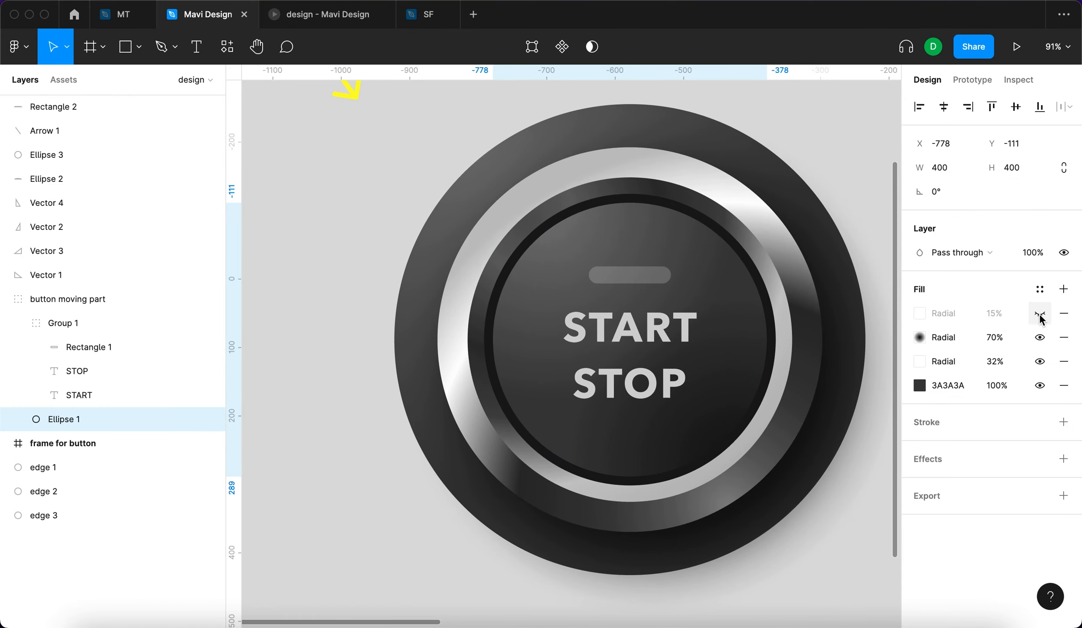
pyautogui.click(1039, 318)
# Change the background fill of the frame for button to a very dark grey.
pyautogui.scroll(-5, 753, 354)
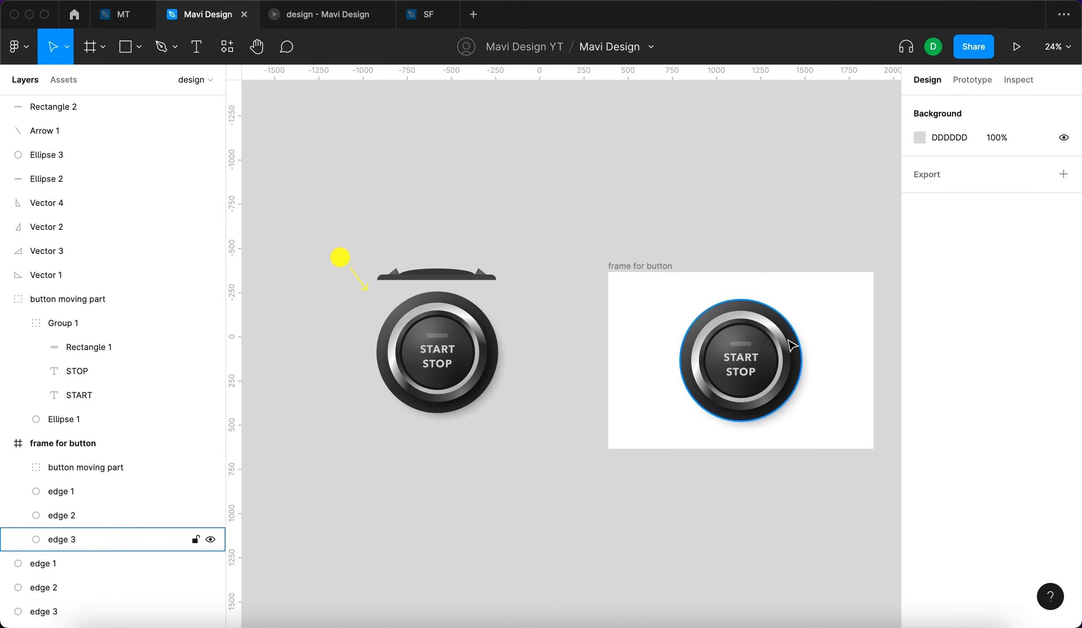
pyautogui.scroll(5, 789, 342)
pyautogui.click(415, 177)
pyautogui.hscroll(2, 698, 279)
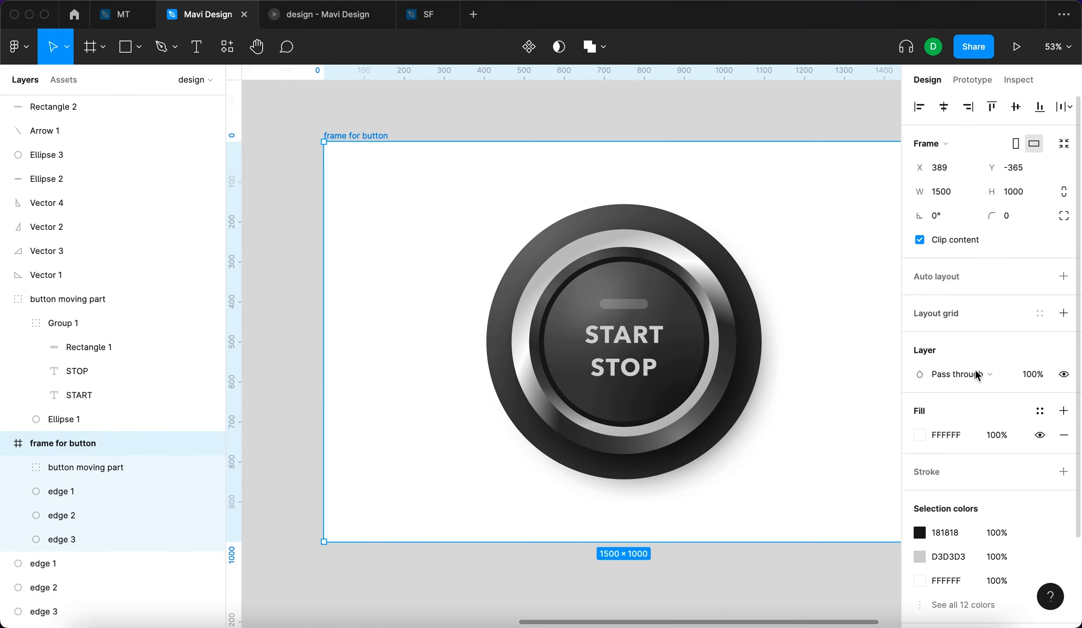
pyautogui.click(919, 435)
pyautogui.moveTo(724, 241); pyautogui.dragTo(706, 425)
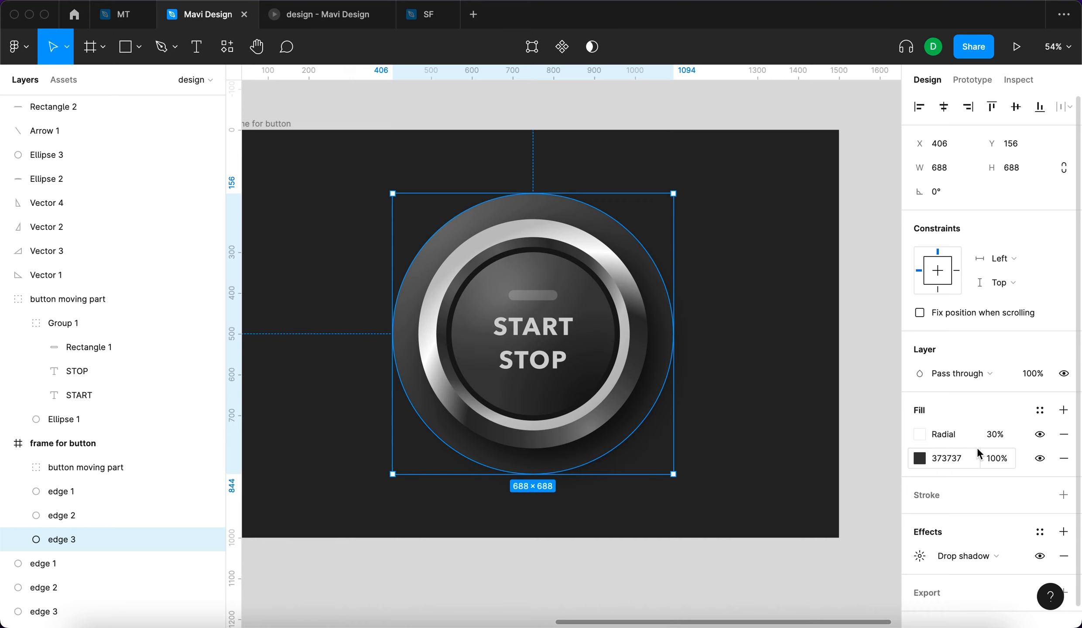
# Copy edge 3's appearance properties and paste them onto the frame for button.
pyautogui.press('alt+super+c')
pyautogui.hscroll(-3, 722, 208)
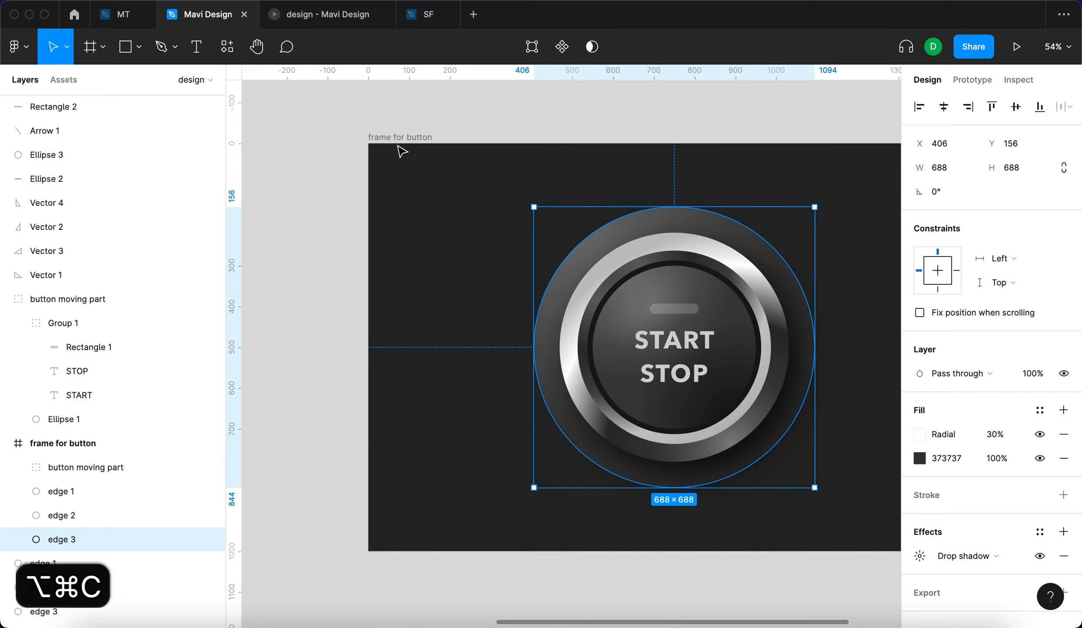
pyautogui.click(395, 139)
pyautogui.press('alt+super+v')
pyautogui.scroll(-1, 800, 256)
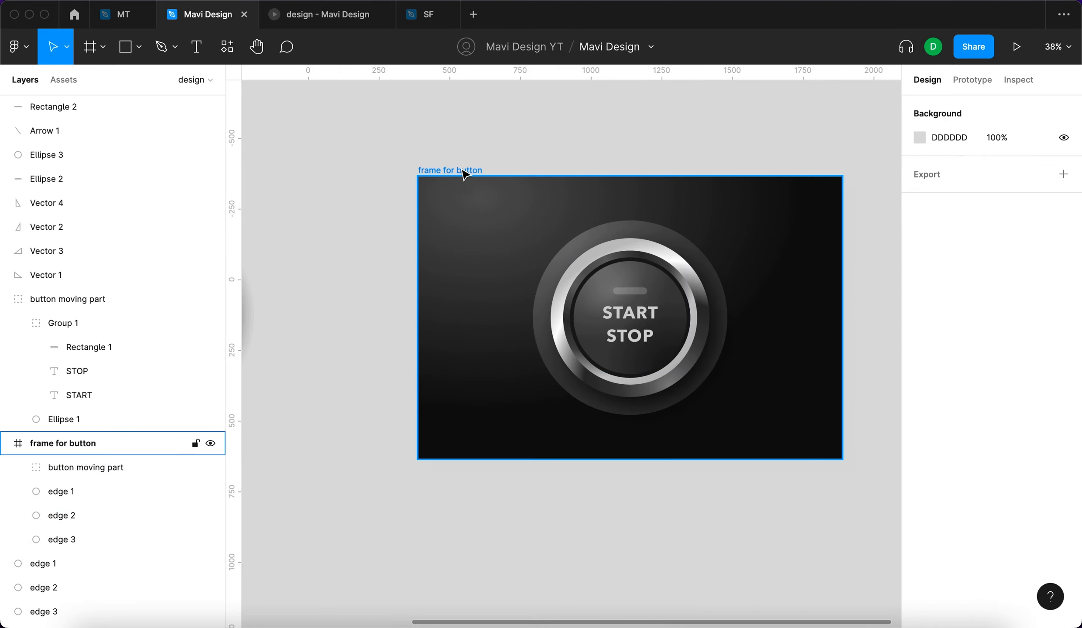
# Check how edge 3 blends with the frame for button, comparing the frame's radial highlight hidden and shown.
pyautogui.click(465, 170)
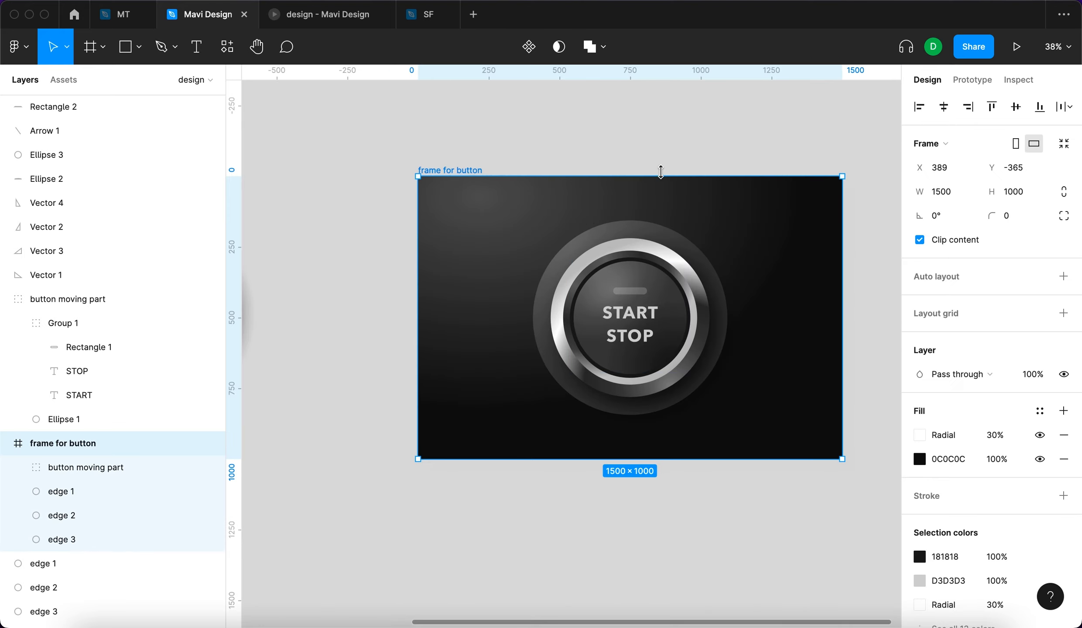
pyautogui.click(670, 245)
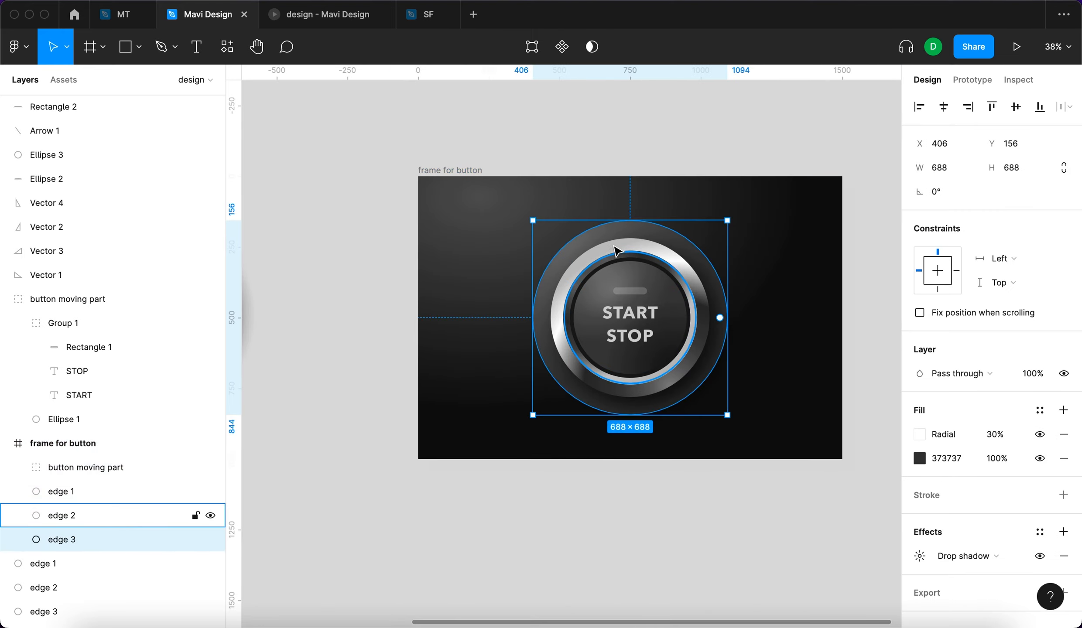
pyautogui.click(811, 541)
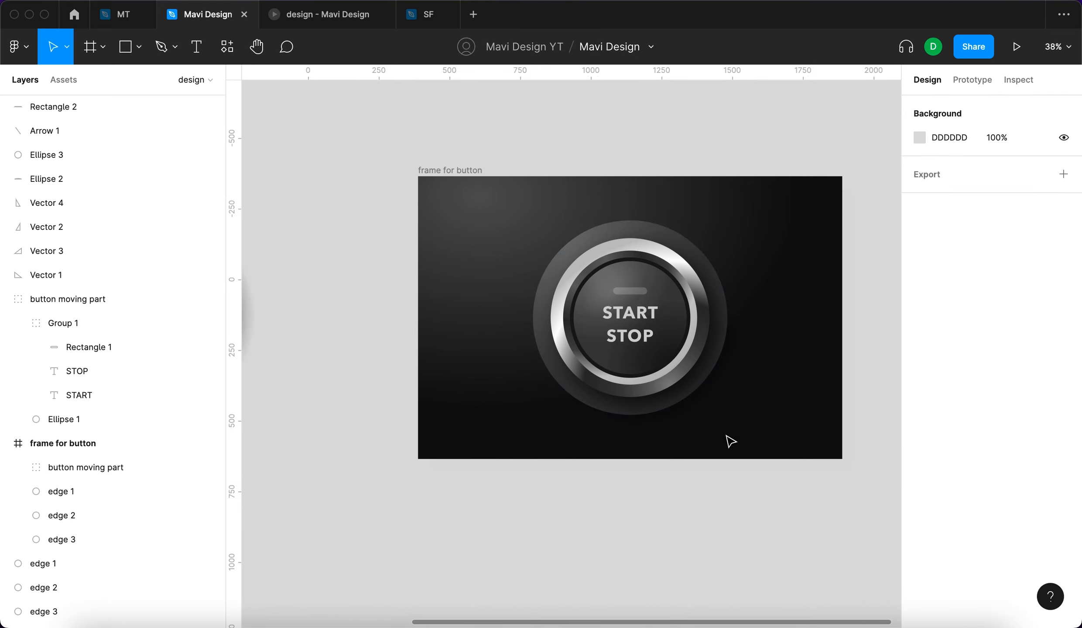
pyautogui.click(528, 228)
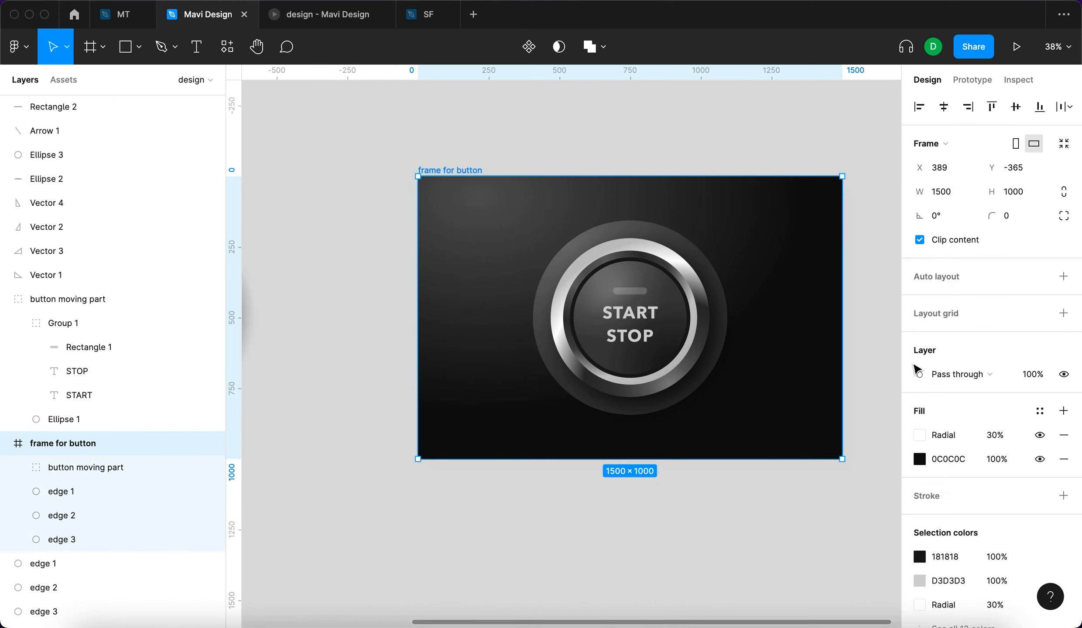
pyautogui.click(1040, 435)
pyautogui.click(1040, 435)
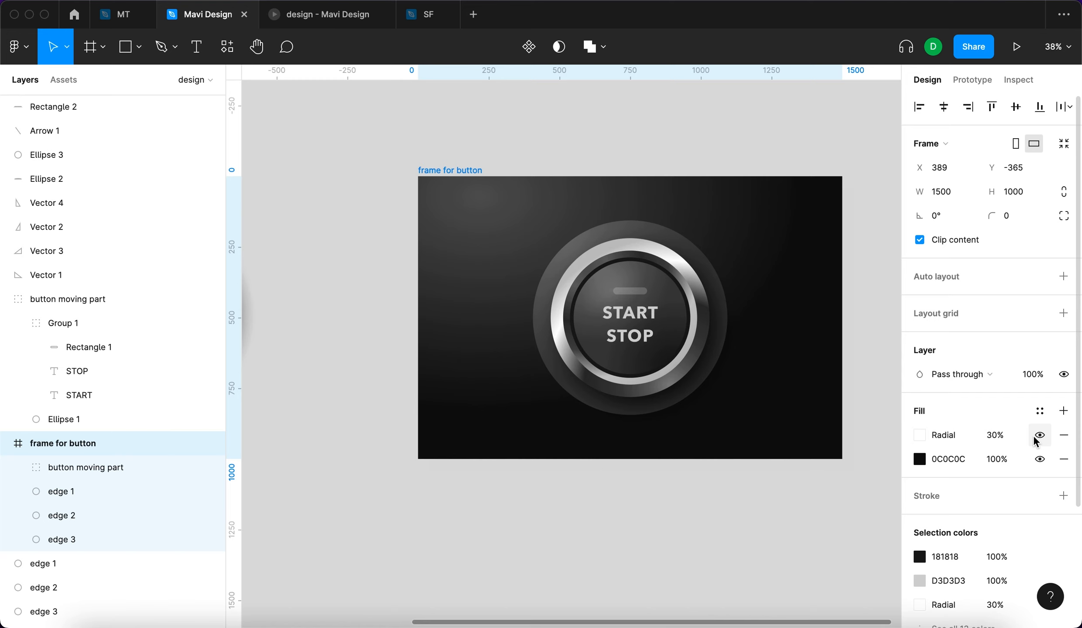
pyautogui.click(1038, 437)
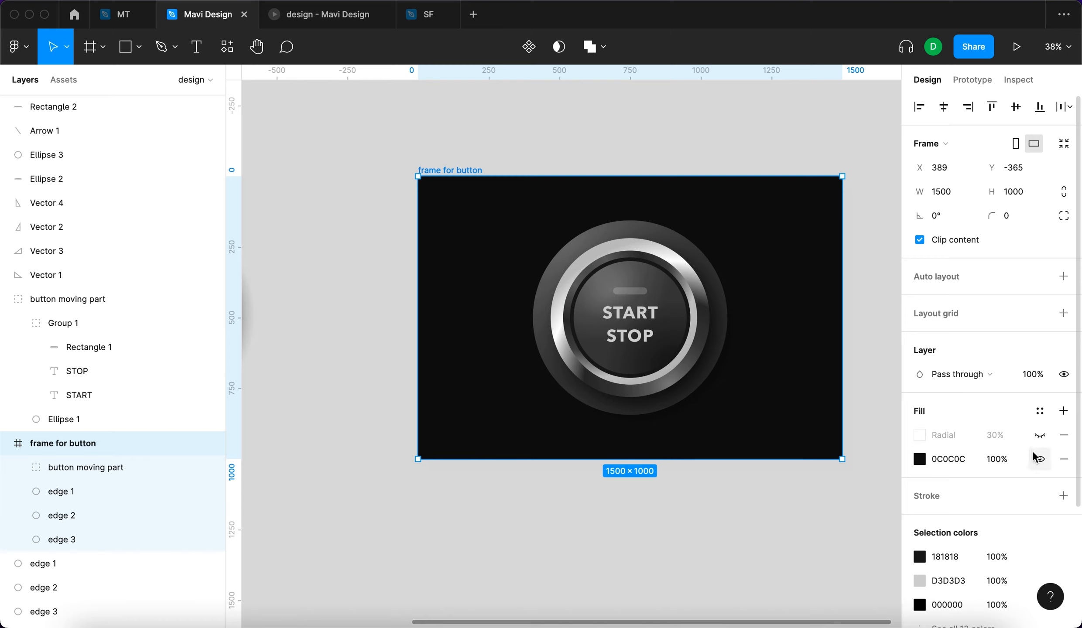
pyautogui.click(1040, 436)
pyautogui.click(1040, 435)
pyautogui.click(1040, 436)
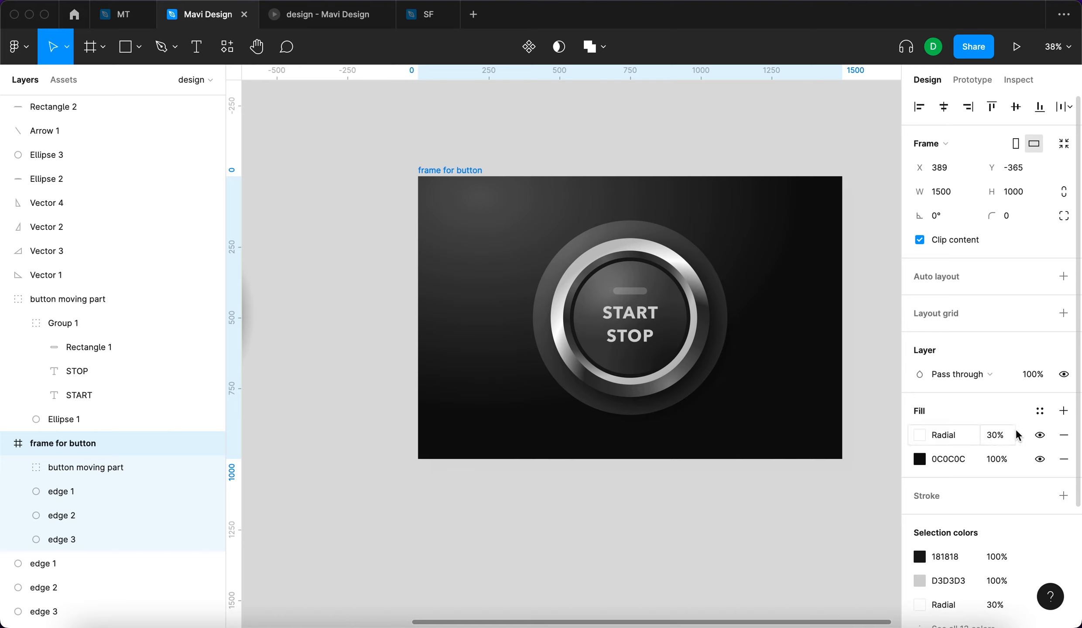
pyautogui.click(1039, 436)
pyautogui.click(1040, 435)
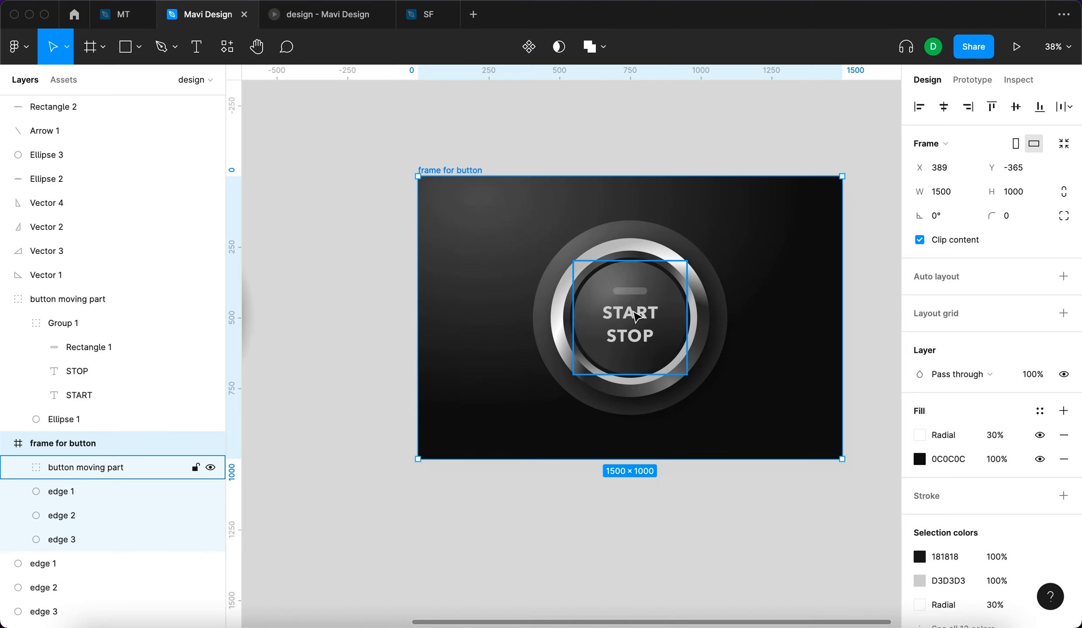
# Add a black outside stroke of width 6 to edge 3 inside the frame for button.
pyautogui.click(686, 388)
pyautogui.scroll(3, 589, 265)
pyautogui.scroll(4, 592, 268)
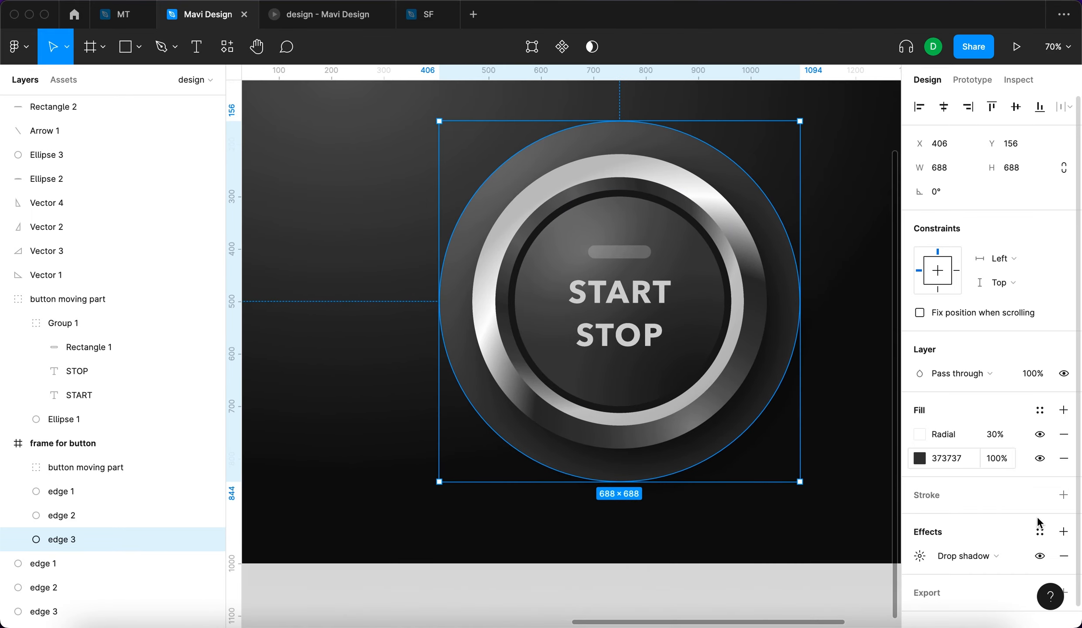
pyautogui.click(1063, 495)
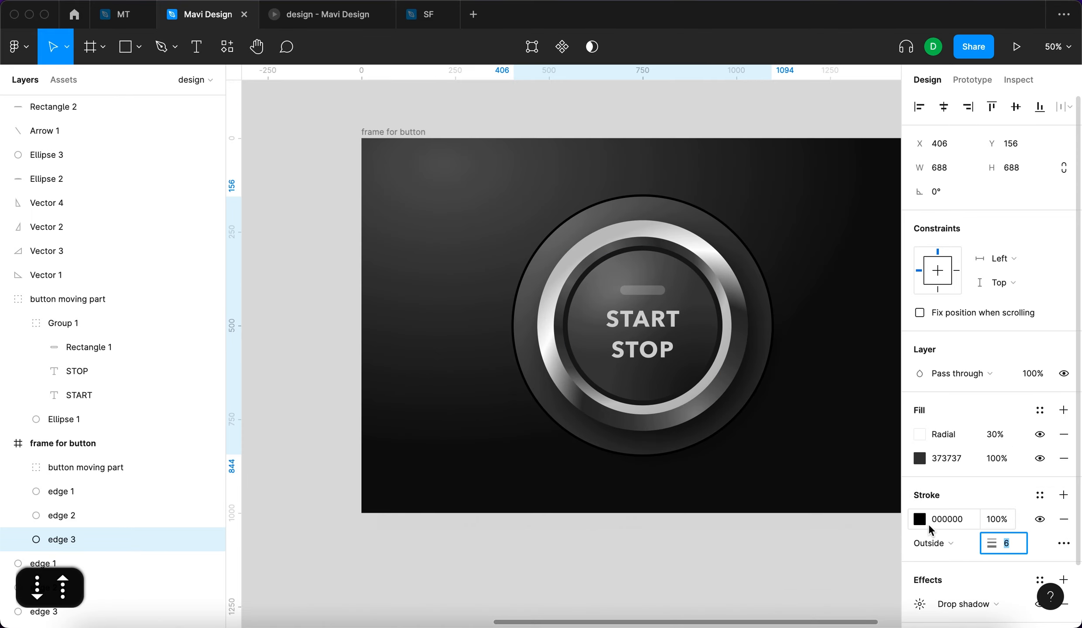
# Turn edge 3's stroke into a linear gradient at 40% opacity, inside, width 10, with an opaque end stop and a brighter upper-left rim.
pyautogui.click(920, 520)
pyautogui.hscroll(2, 606, 270)
pyautogui.scroll(-1, 606, 270)
pyautogui.click(884, 217)
pyautogui.moveTo(770, 471); pyautogui.dragTo(889, 472)
pyautogui.click(739, 216)
pyautogui.moveTo(763, 316); pyautogui.dragTo(721, 252)
pyautogui.moveTo(604, 173); pyautogui.dragTo(537, 187)
pyautogui.hscroll(2, 539, 189)
pyautogui.scroll(-1, 538, 189)
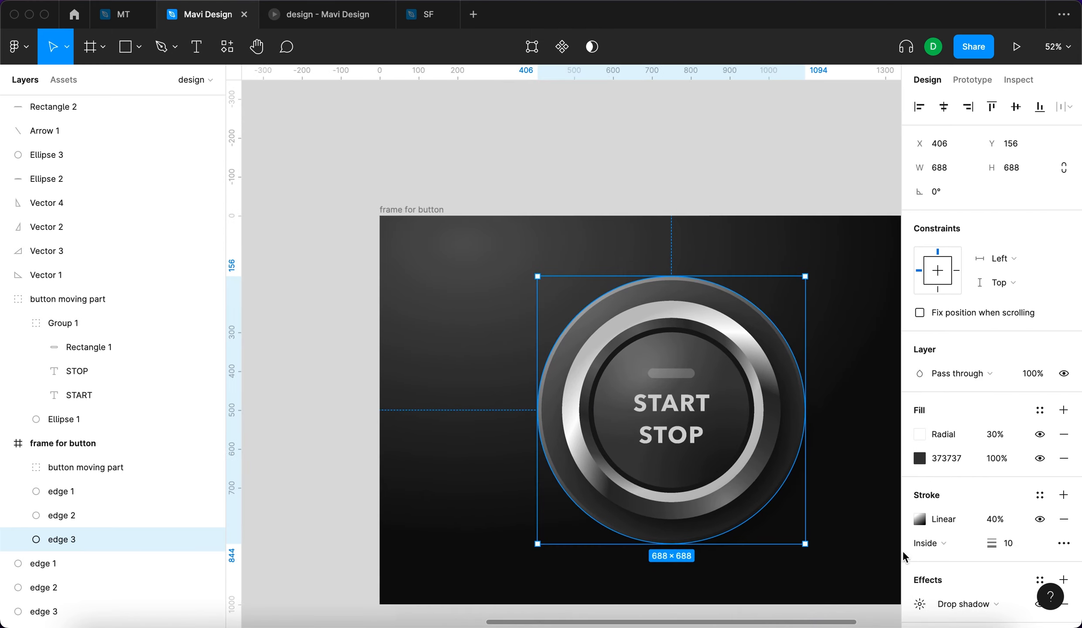
# Set the stroke width of edge 3 inside the frame for button to 11.
pyautogui.click(1004, 543)
pyautogui.hotkey('shift', 'Up')
pyautogui.hotkey('shift', 'Down')
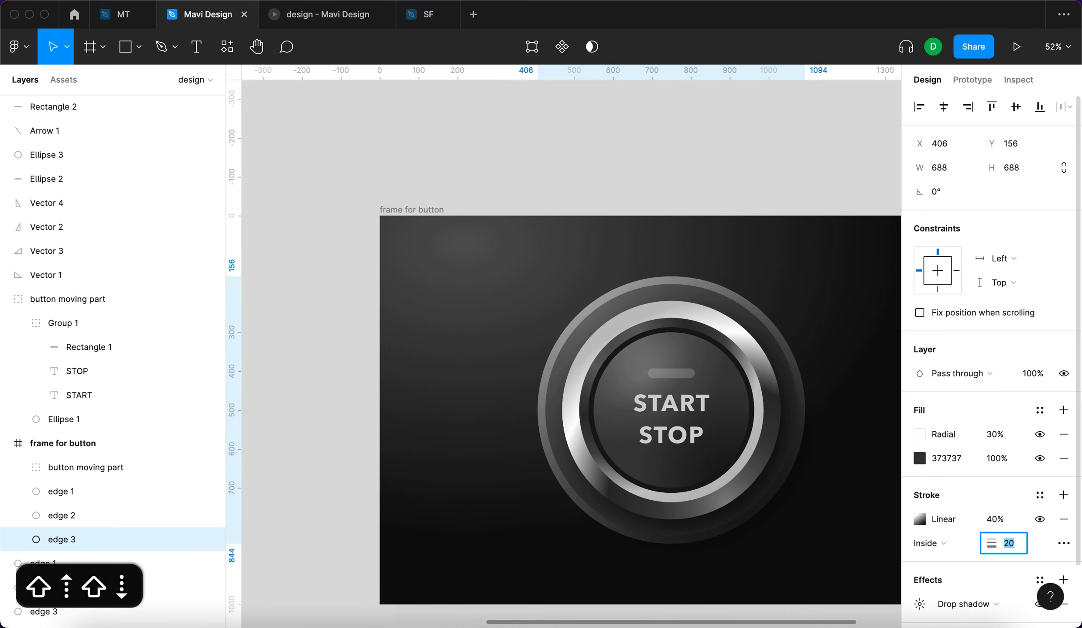
pyautogui.press('Down')
pyautogui.press('Up')
pyautogui.press('Up')
# Lower the opacity of edge 3's linear gradient stroke to 8%.
pyautogui.click(995, 522)
pyautogui.hotkey('shift', 'Down')
pyautogui.hotkey('shift', 'Down')
pyautogui.hotkey('shift', 'Down')
pyautogui.hotkey('shift', 'Down')
pyautogui.press('Up')
pyautogui.press('Up')
pyautogui.press('Up')
pyautogui.press('Up')
pyautogui.press('Up')
pyautogui.press('Up')
pyautogui.press('Up')
pyautogui.press('Up')
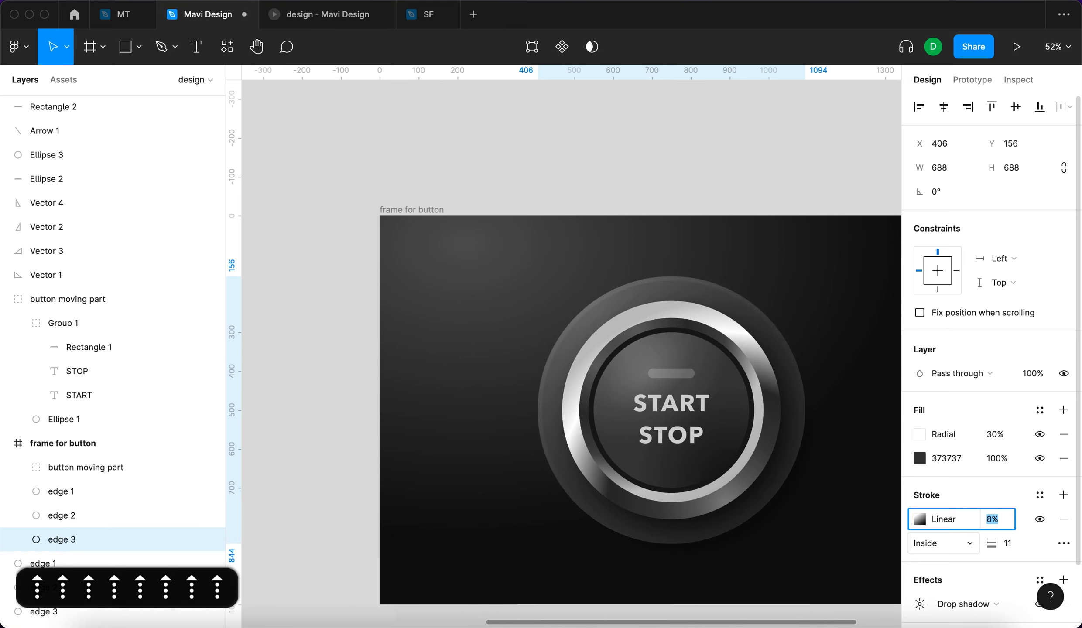
pyautogui.press('Down')
pyautogui.press('Return')
pyautogui.click(707, 173)
pyautogui.scroll(-5, 709, 176)
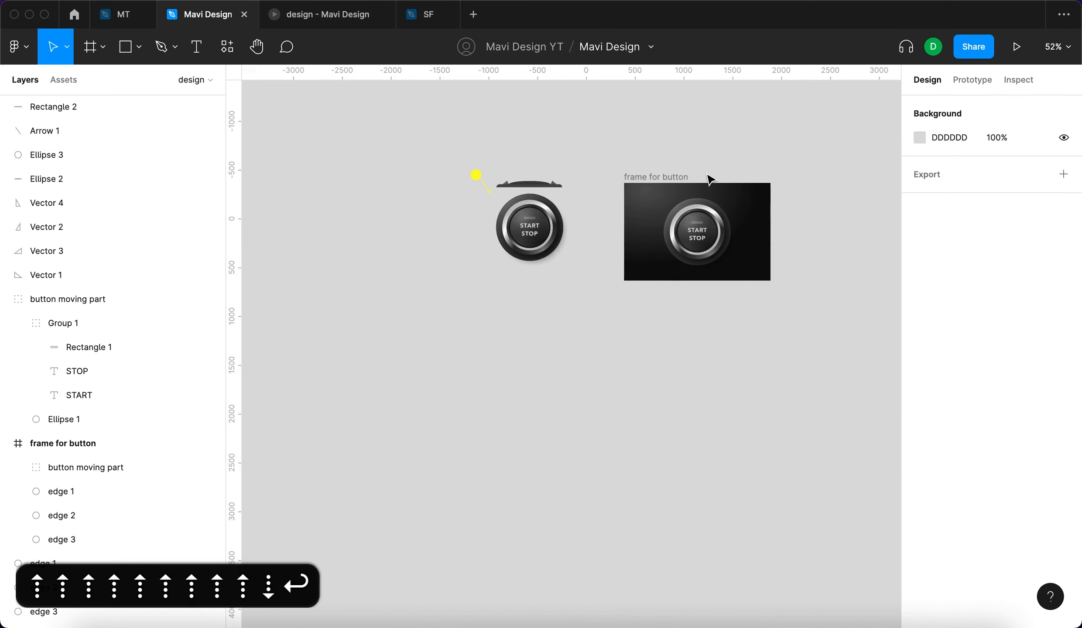
# Draw a rectangle about 786 × 911 and place it inside the frame for button, behind the rings.
pyautogui.scroll(2, 710, 178)
pyautogui.hscroll(2, 710, 244)
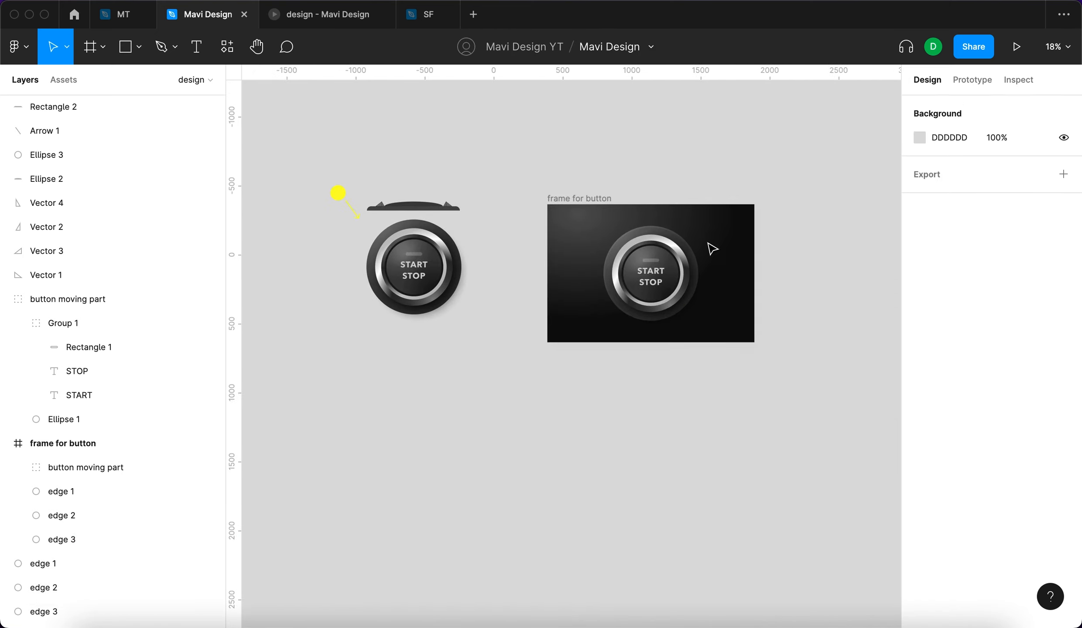
pyautogui.scroll(3, 708, 223)
pyautogui.press('r')
pyautogui.moveTo(535, 220)
pyautogui.mouseDown()
pyautogui.moveTo(604, 266)
pyautogui.moveTo(718, 432)
pyautogui.mouseUp()
pyautogui.moveTo(675, 384)
pyautogui.mouseDown()
pyautogui.moveTo(672, 563)
pyautogui.moveTo(694, 616)
pyautogui.mouseUp()
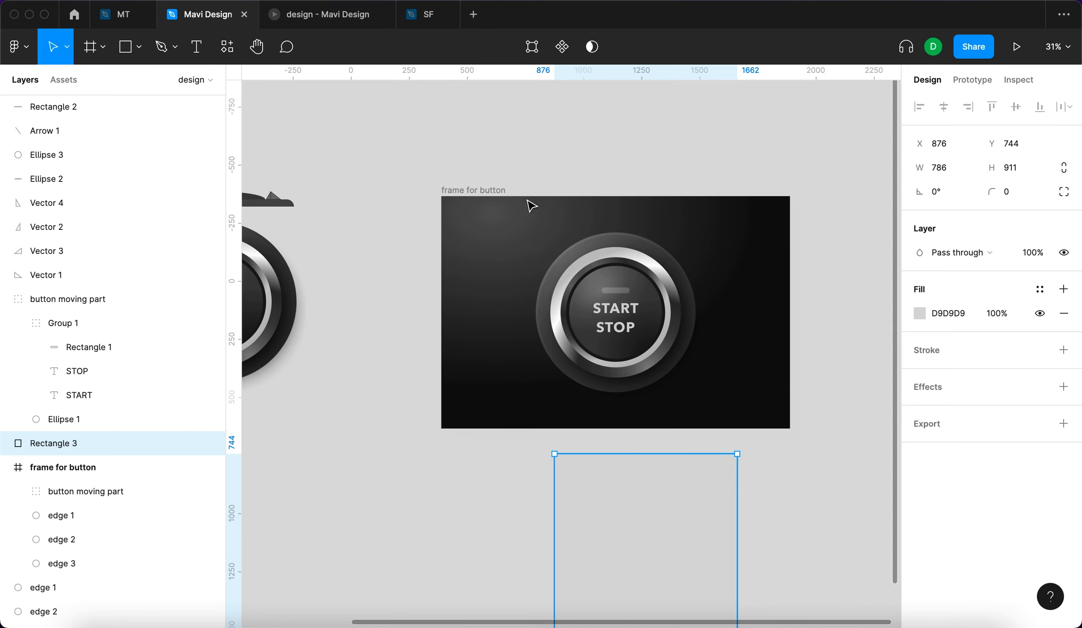
pyautogui.moveTo(639, 519); pyautogui.dragTo(604, 293)
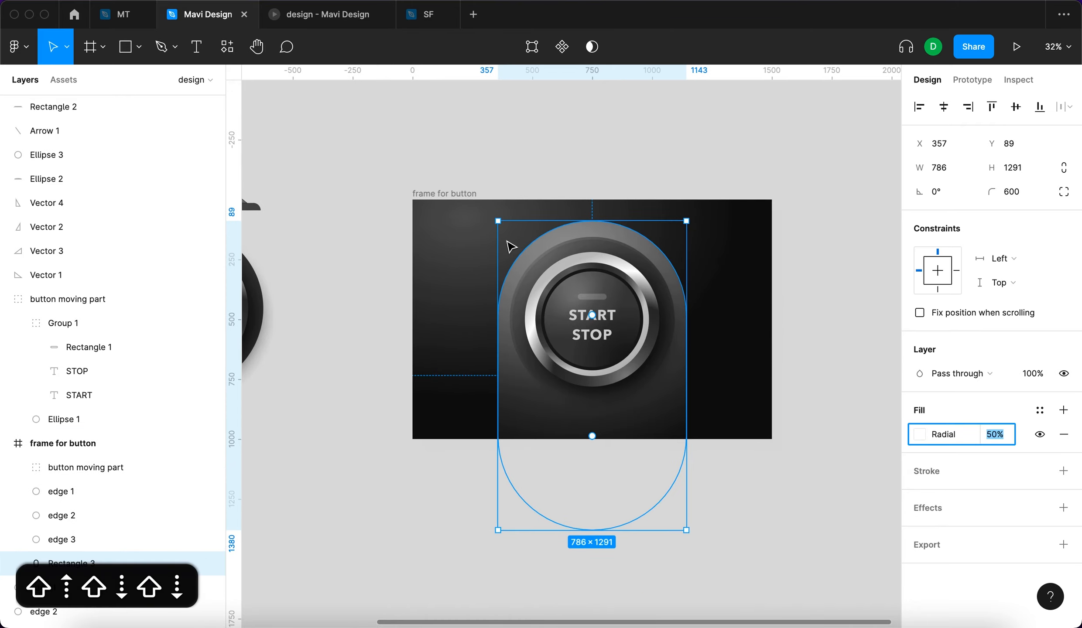
# Widen the rectangle behind the button to 2090 and set its corner radius to 360.
pyautogui.scroll(3, 549, 294)
pyautogui.click(545, 140)
pyautogui.moveTo(659, 477)
pyautogui.mouseDown()
pyautogui.moveTo(430, 476)
pyautogui.moveTo(667, 480)
pyautogui.moveTo(647, 480)
pyautogui.mouseUp()
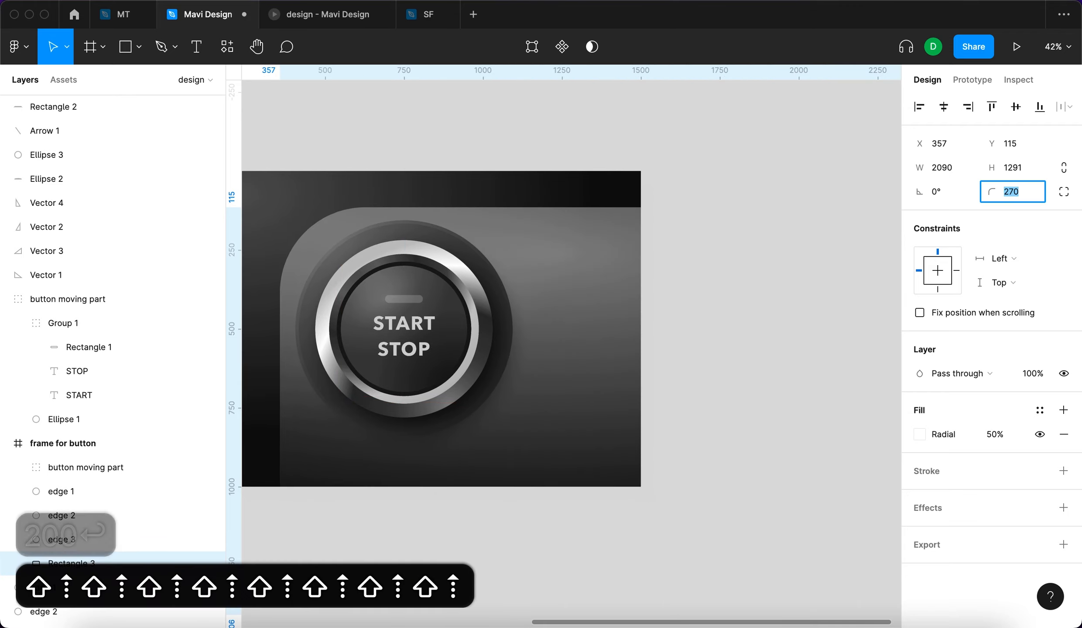
pyautogui.hotkey('shift', 'Up')
pyautogui.hotkey('shift', 'Up')
pyautogui.hotkey('shift', 'Up')
pyautogui.hotkey('shift', 'Up')
pyautogui.hotkey('shift', 'Up')
pyautogui.hotkey('shift', 'Up')
pyautogui.hotkey('shift', 'Up')
pyautogui.hotkey('shift', 'Up')
pyautogui.hotkey('shift', 'Up')
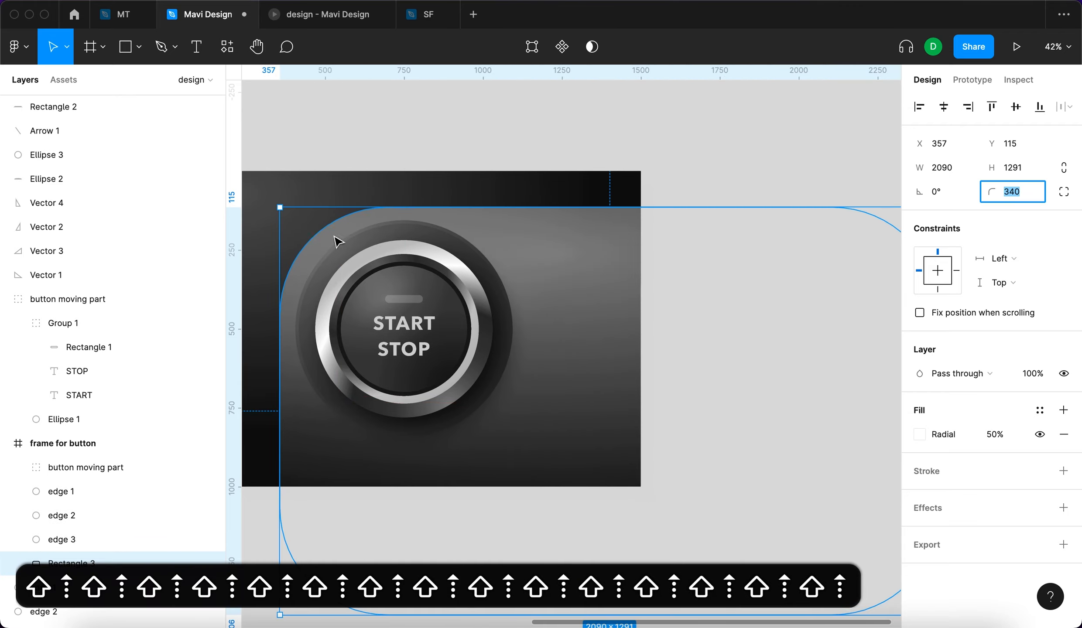
pyautogui.hotkey('shift', 'Up')
pyautogui.hotkey('shift', 'Up')
pyautogui.press('Return')
# Set the radial fill opacity of the rectangle behind the button to 57%.
pyautogui.scroll(-3, 786, 343)
pyautogui.click(720, 181)
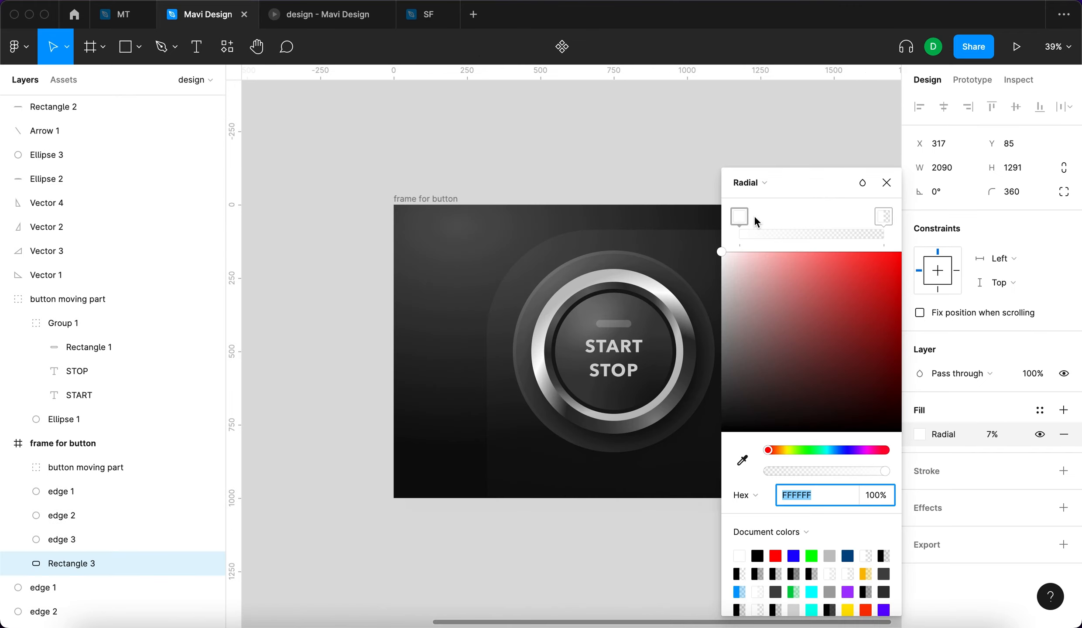
pyautogui.click(992, 434)
pyautogui.hotkey('shift', 'Up')
pyautogui.hotkey('shift', 'Up')
pyautogui.hotkey('shift', 'Up')
pyautogui.hotkey('shift', 'Up')
pyautogui.hotkey('shift', 'Up')
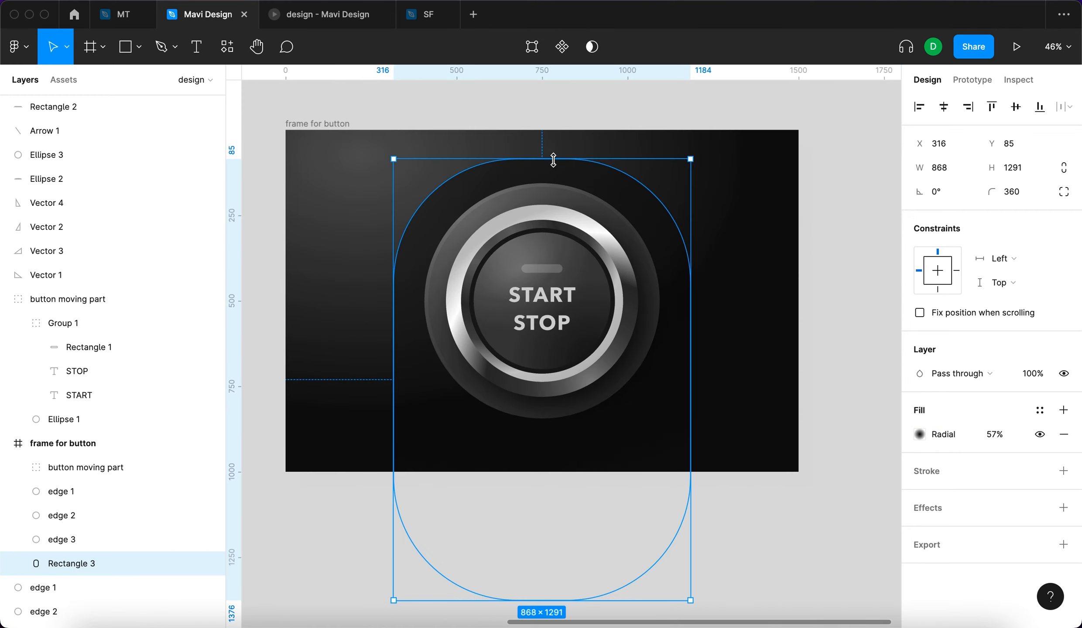
# Check the spacing between the rounded rectangle and edge 3, and raise the rectangle to Y 66.
pyautogui.press('alt')
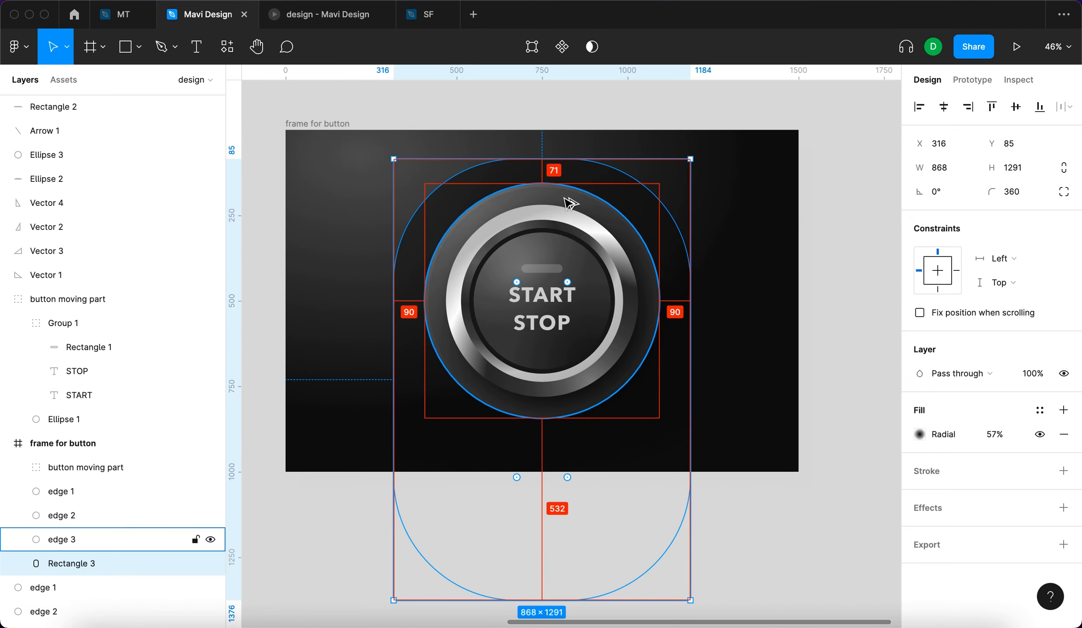
pyautogui.hotkey('shift', 'Up')
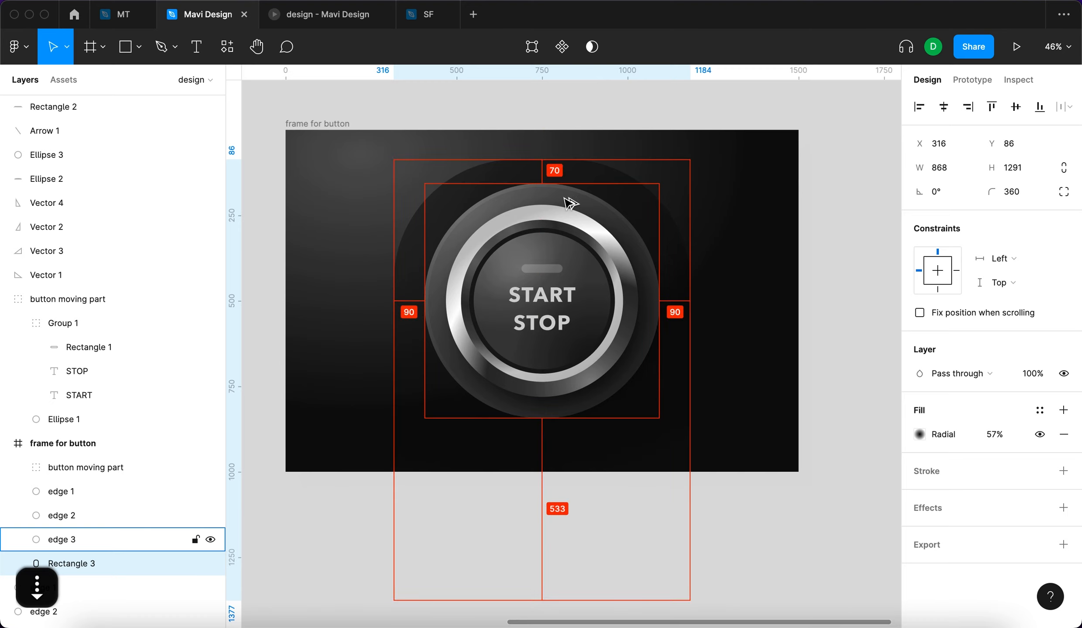
pyautogui.hotkey('shift', 'Up')
pyautogui.click(596, 104)
pyautogui.click(633, 200)
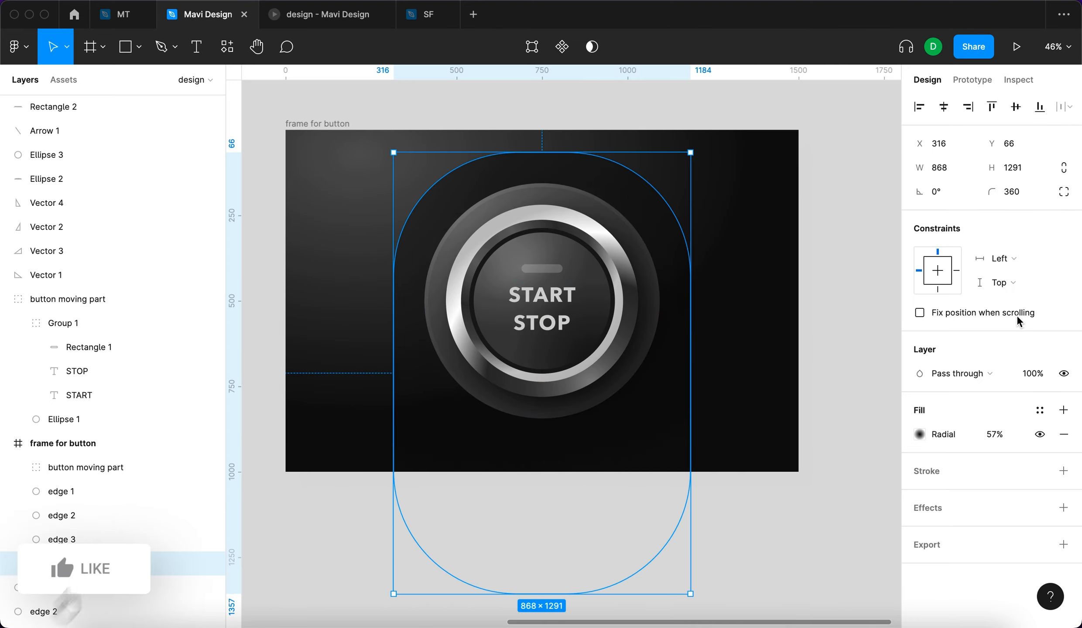
# Set the corner radius of the rectangle behind the button to 460.
pyautogui.click(1012, 193)
pyautogui.hotkey('shift', 'Up')
pyautogui.hotkey('shift', 'Up')
pyautogui.hotkey('shift', 'Up')
pyautogui.hotkey('shift', 'Up')
pyautogui.hotkey('shift', 'Up')
pyautogui.hotkey('shift', 'Up')
pyautogui.hotkey('shift', 'Up')
pyautogui.hotkey('shift', 'Up')
pyautogui.hotkey('shift', 'Up')
pyautogui.hotkey('shift', 'Up')
# Try a much stronger radial fill on the rounded rectangle, around 97% opacity.
pyautogui.click(996, 435)
pyautogui.hotkey('shift', 'Up')
pyautogui.hotkey('shift', 'Up')
pyautogui.hotkey('shift', 'Up')
pyautogui.hotkey('shift', 'Up')
pyautogui.hotkey('shift', 'Up')
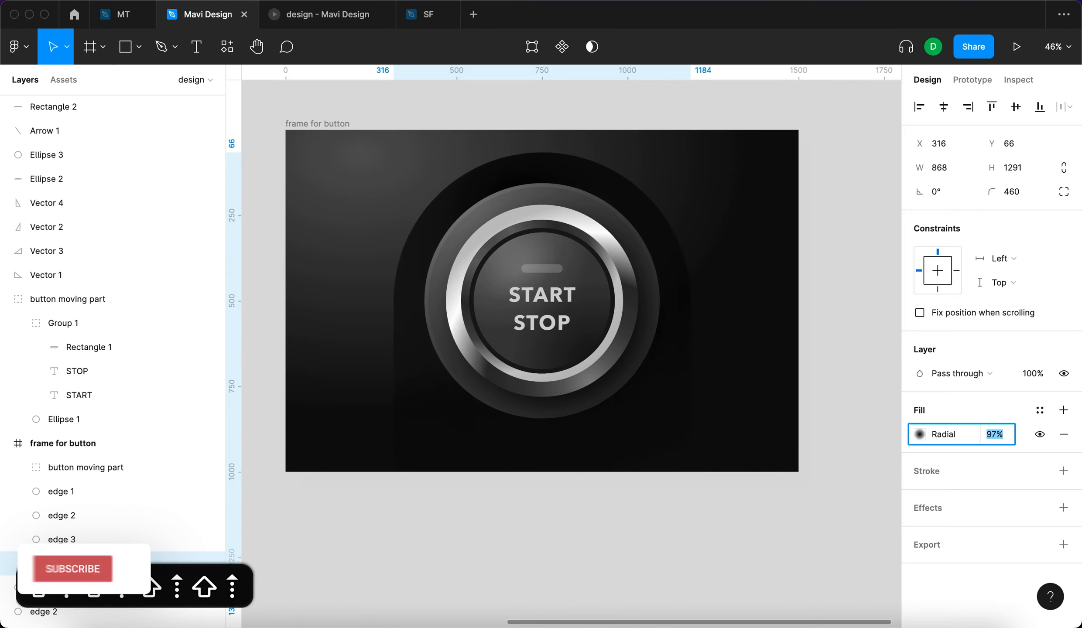
pyautogui.hotkey('shift', 'Down')
pyautogui.hotkey('shift', 'Down')
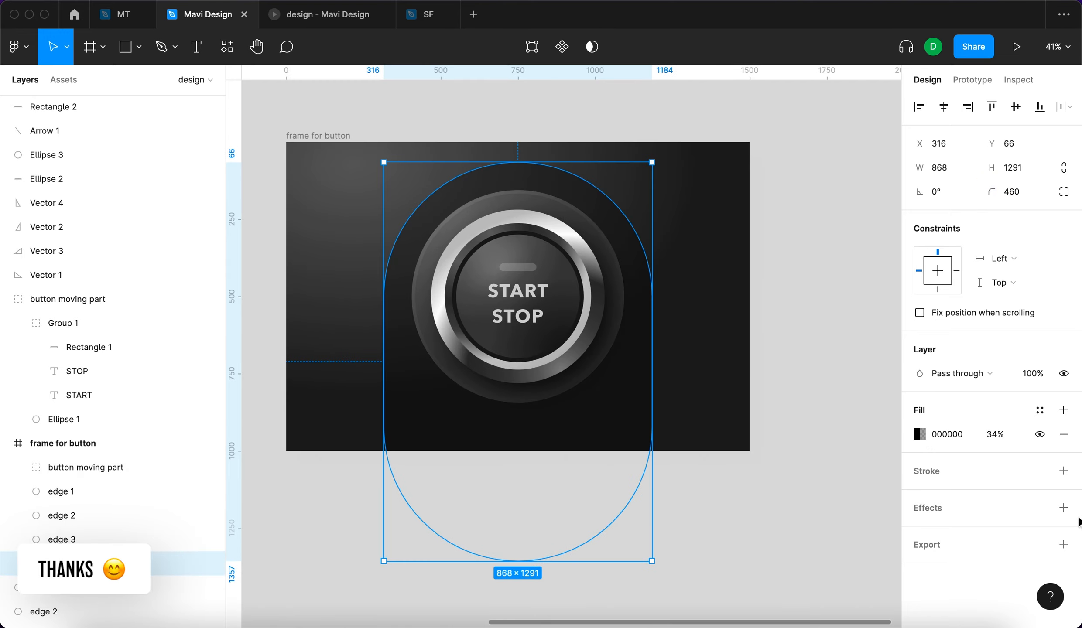
# Add a white FFFFFF drop shadow at 25% to the rounded rectangle, with X -50, Y -46 and blur 114.
pyautogui.click(1064, 508)
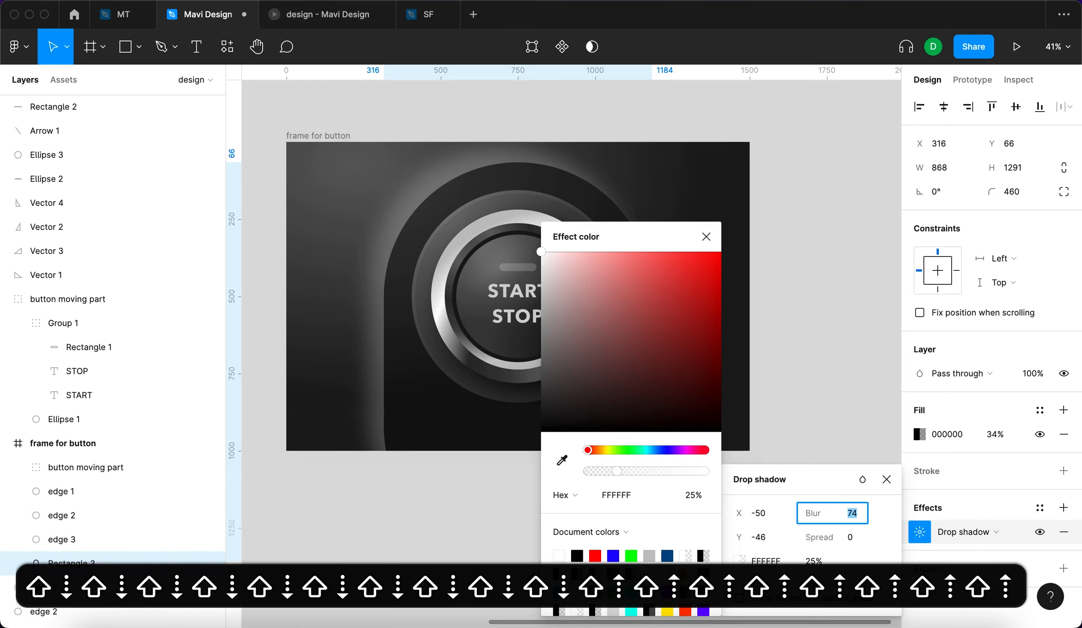
pyautogui.hotkey('shift', 'Up')
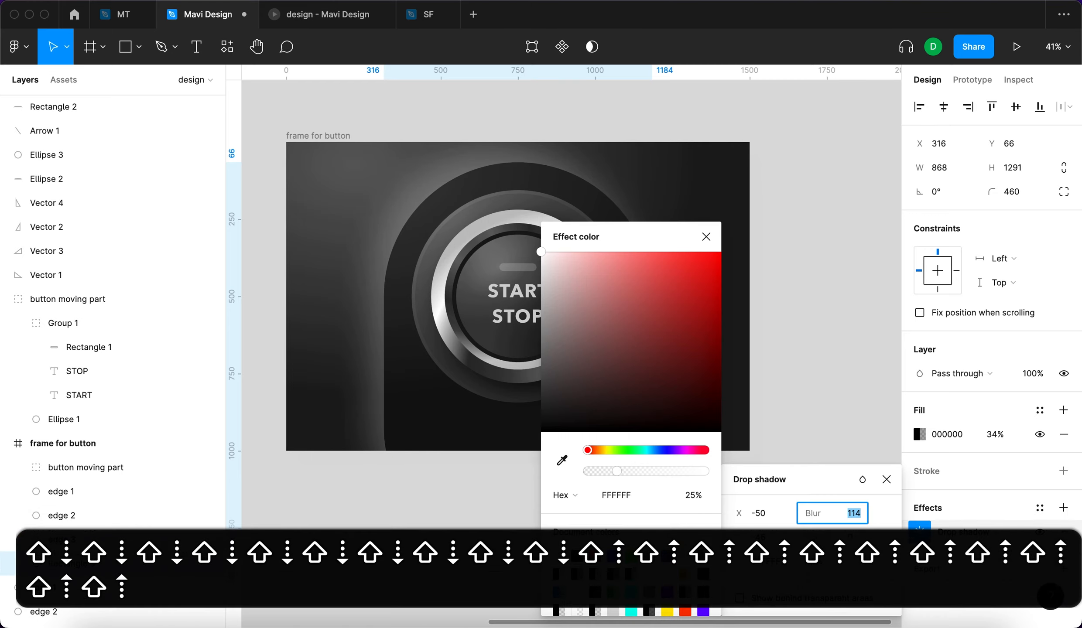
# Duplicate the rounded rectangle's drop shadow and recolour the copy black.
pyautogui.press('super+d')
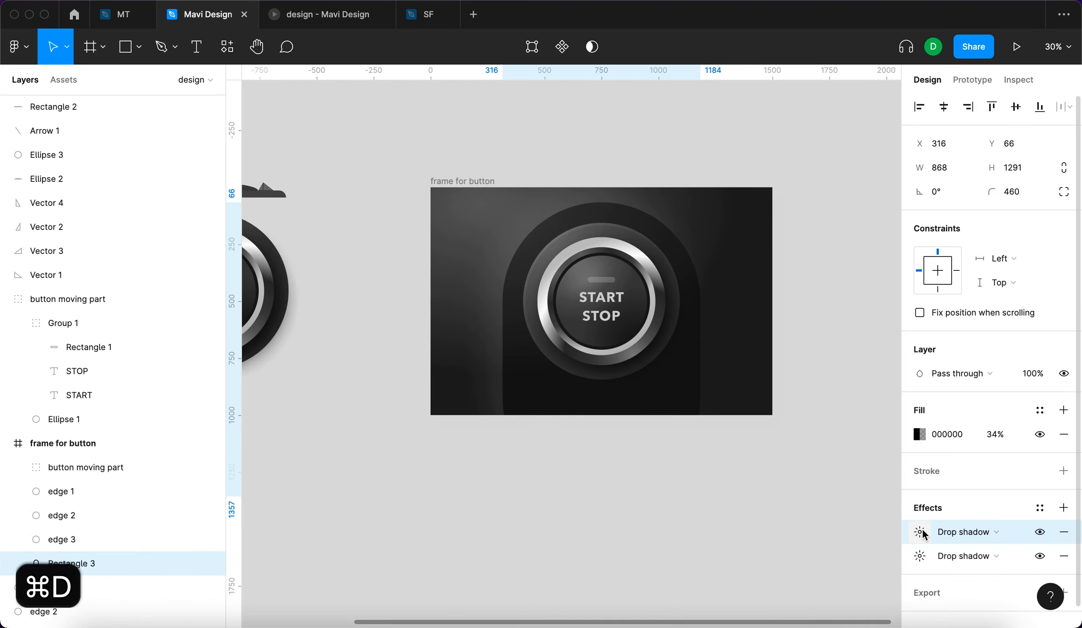
pyautogui.click(922, 532)
pyautogui.click(759, 562)
pyautogui.write('0')
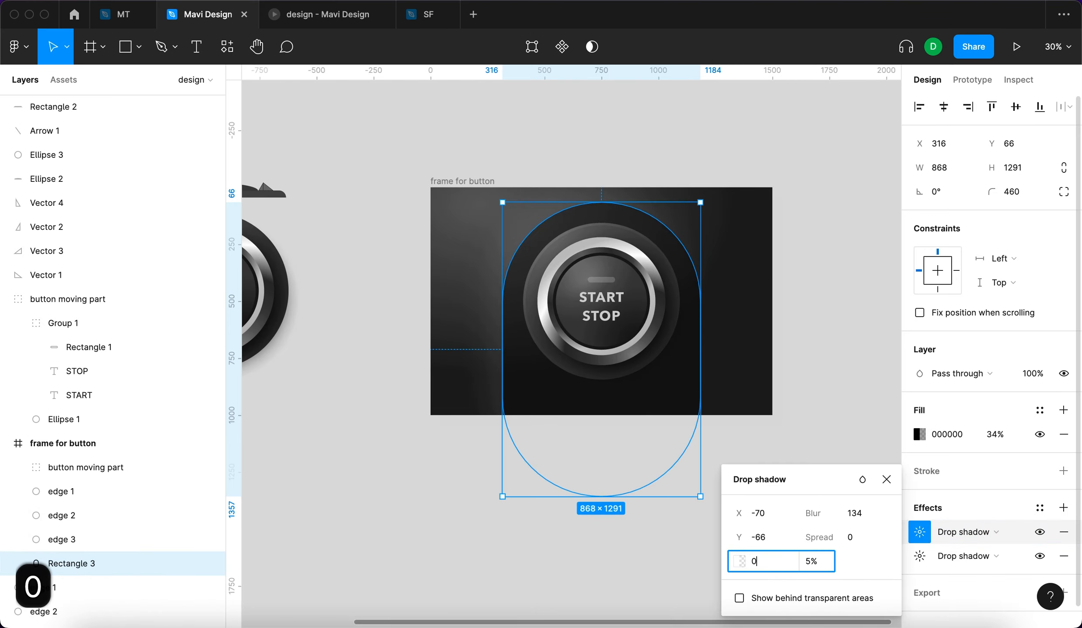
pyautogui.press('Return')
# Increase the black drop shadow's X offset to cast it toward the opposite side of the rounded rectangle.
pyautogui.click(759, 514)
pyautogui.hotkey('shift', 'Up')
pyautogui.hotkey('shift', 'Up')
pyautogui.hotkey('shift', 'Up')
pyautogui.hotkey('shift', 'Up')
pyautogui.hotkey('shift', 'Up')
pyautogui.hotkey('shift', 'Up')
pyautogui.hotkey('shift', 'Up')
pyautogui.hotkey('shift', 'Up')
pyautogui.hotkey('shift', 'Up')
pyautogui.hotkey('shift', 'Up')
pyautogui.hotkey('shift', 'Up')
pyautogui.hotkey('shift', 'Up')
pyautogui.hotkey('shift', 'Up')
pyautogui.hotkey('shift', 'Up')
pyautogui.hotkey('shift', 'Up')
pyautogui.press('Tab')
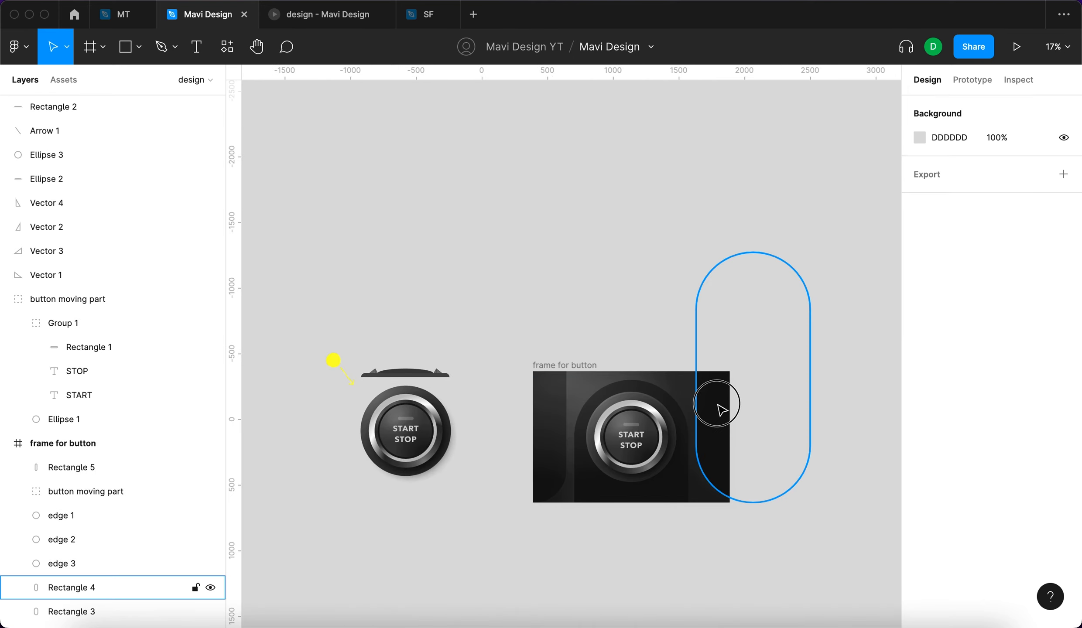
# Set the width of Rectangle 4, the rounded panel at the frame's right edge, to 500.
pyautogui.click(722, 410)
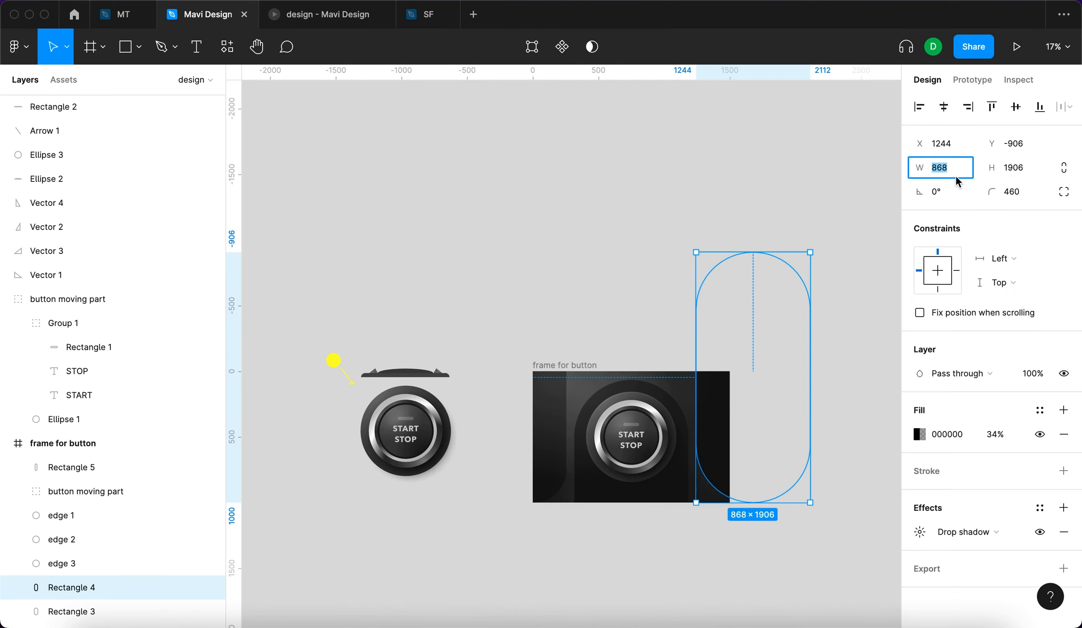
pyautogui.write('500')
pyautogui.press('Return')
pyautogui.scroll(5, 645, 280)
pyautogui.click(649, 286)
# Select the centre, right and left rounded panels together to check the gaps between them.
pyautogui.scroll(-5, 648, 287)
pyautogui.click(725, 416)
pyautogui.keyDown('shift'); pyautogui.click(783, 413); pyautogui.keyUp('shift')
pyautogui.keyDown('shift'); pyautogui.click(422, 404); pyautogui.keyUp('shift')
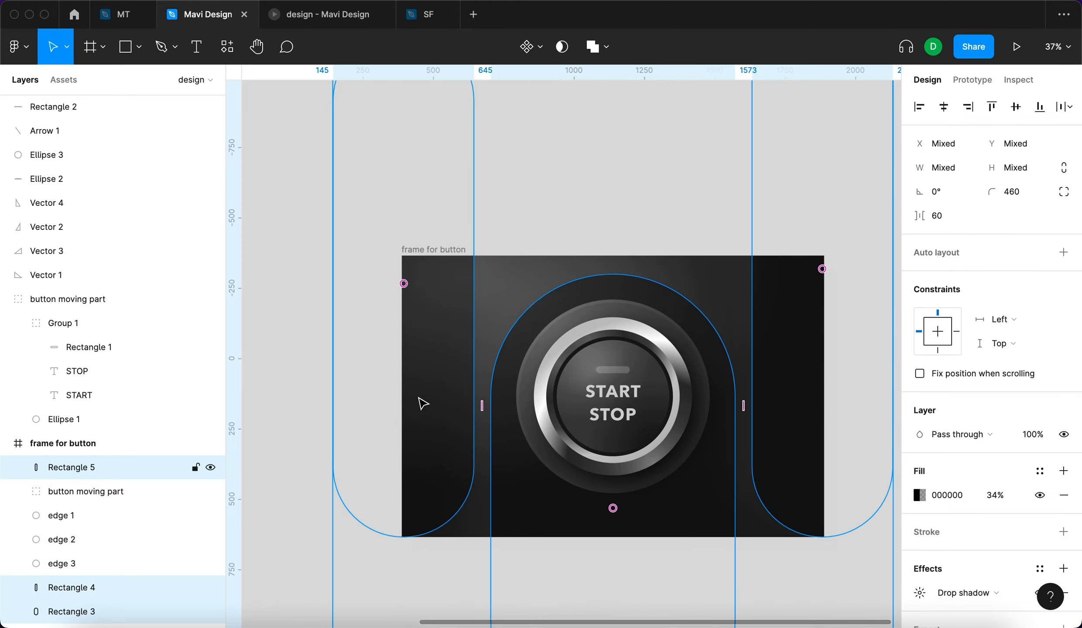
pyautogui.click(592, 212)
pyautogui.scroll(2, 592, 212)
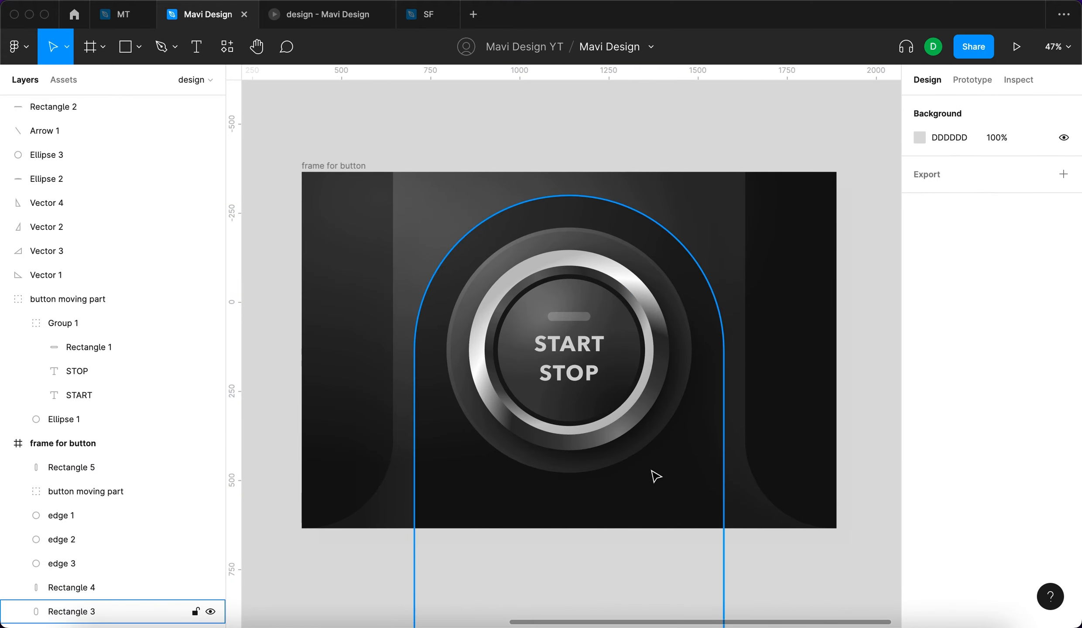
# Try the frame for button without the three rounded panels and without its radial highlight.
pyautogui.click(733, 396)
pyautogui.click(370, 374)
pyautogui.press('BackSpace')
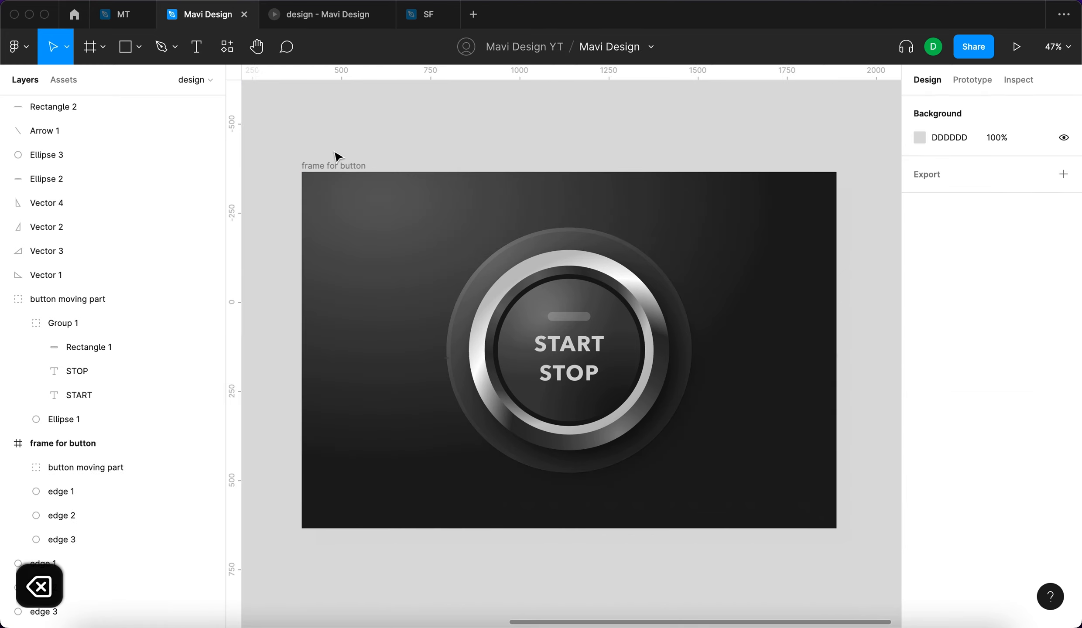
pyautogui.click(336, 165)
pyautogui.click(899, 348)
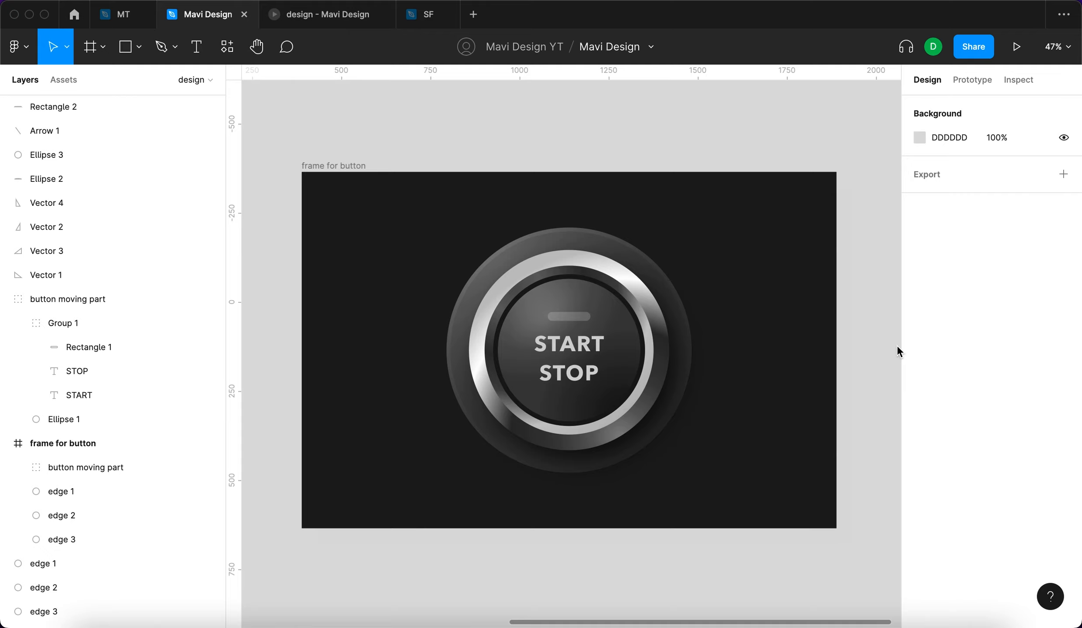
# Undo the removal of the frame's radial highlight and of the three rounded panels.
pyautogui.press('super+z')
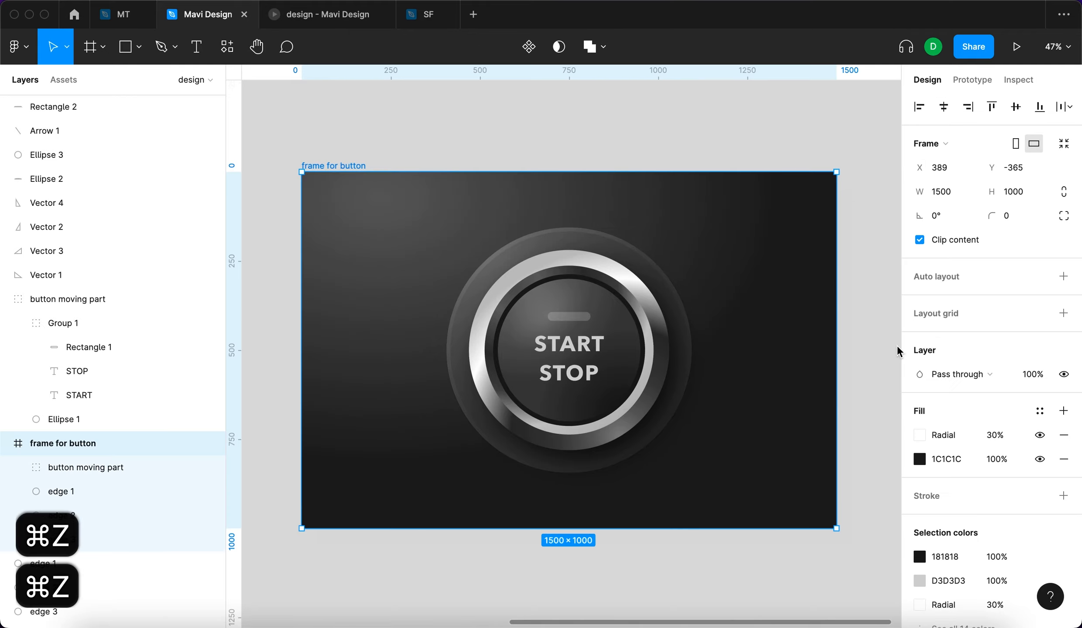
pyautogui.press('super+z')
pyautogui.press('super+z')
pyautogui.click(648, 156)
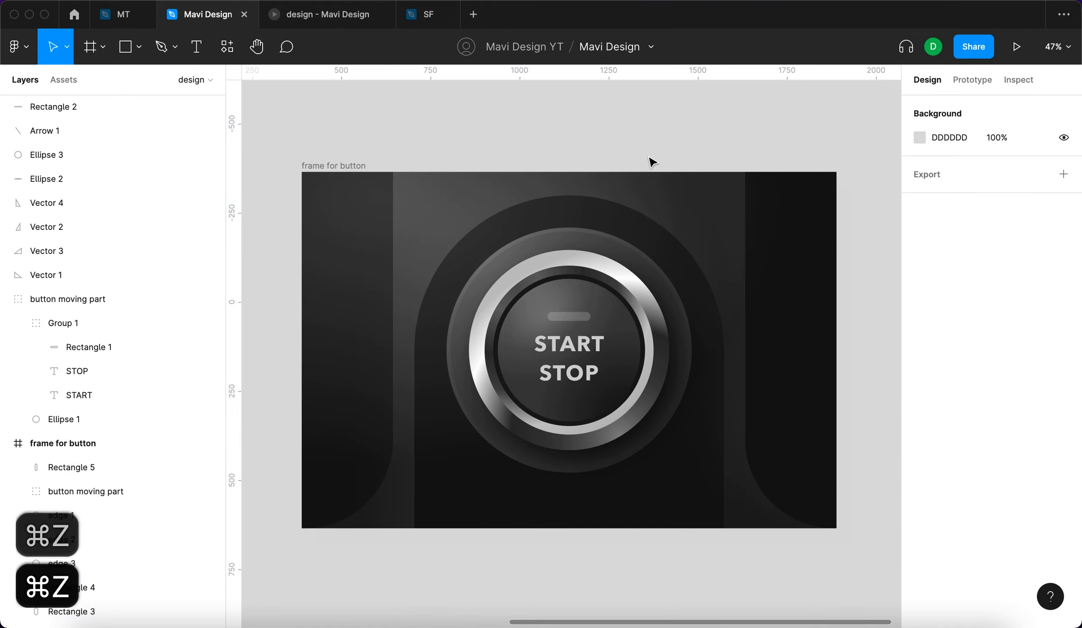
# Select the button moving part and edges 1 to 3 in the frame for button and move them out, below the original button.
pyautogui.scroll(-1, 649, 157)
pyautogui.scroll(-5, 396, 185)
pyautogui.scroll(3, 374, 247)
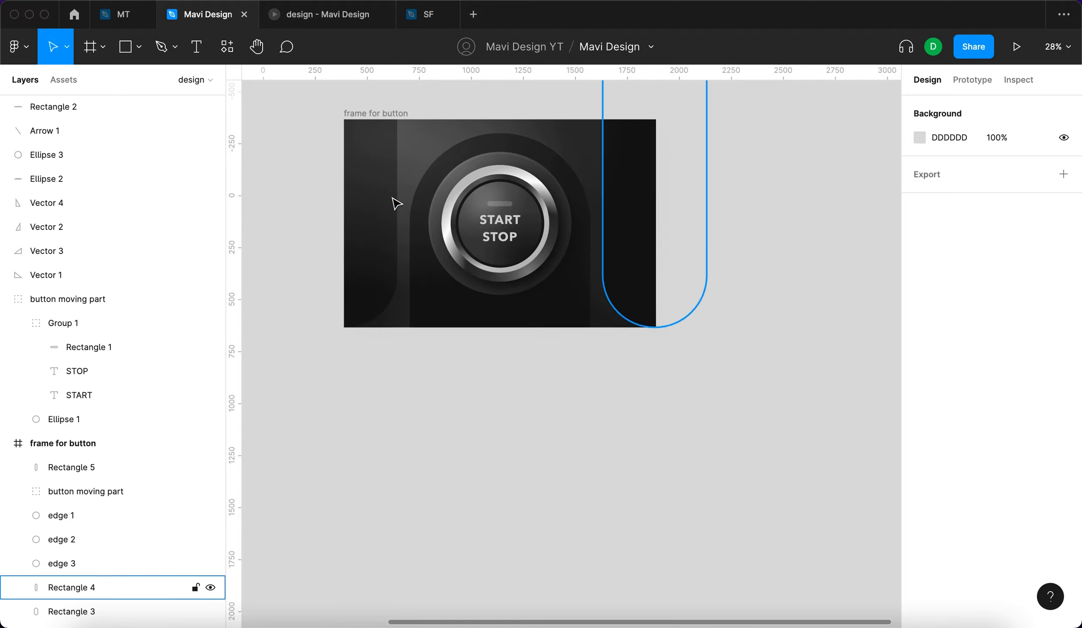
pyautogui.scroll(3, 396, 203)
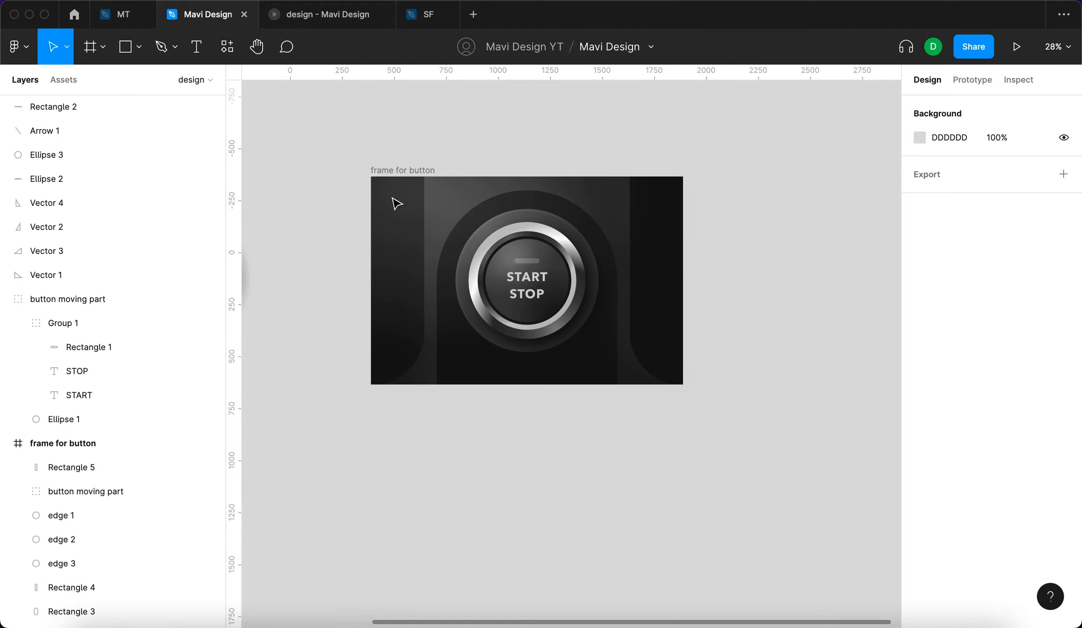
pyautogui.scroll(-2, 396, 203)
pyautogui.moveTo(630, 99); pyautogui.dragTo(462, 331)
pyautogui.keyDown('shift'); pyautogui.click(542, 333); pyautogui.keyUp('shift')
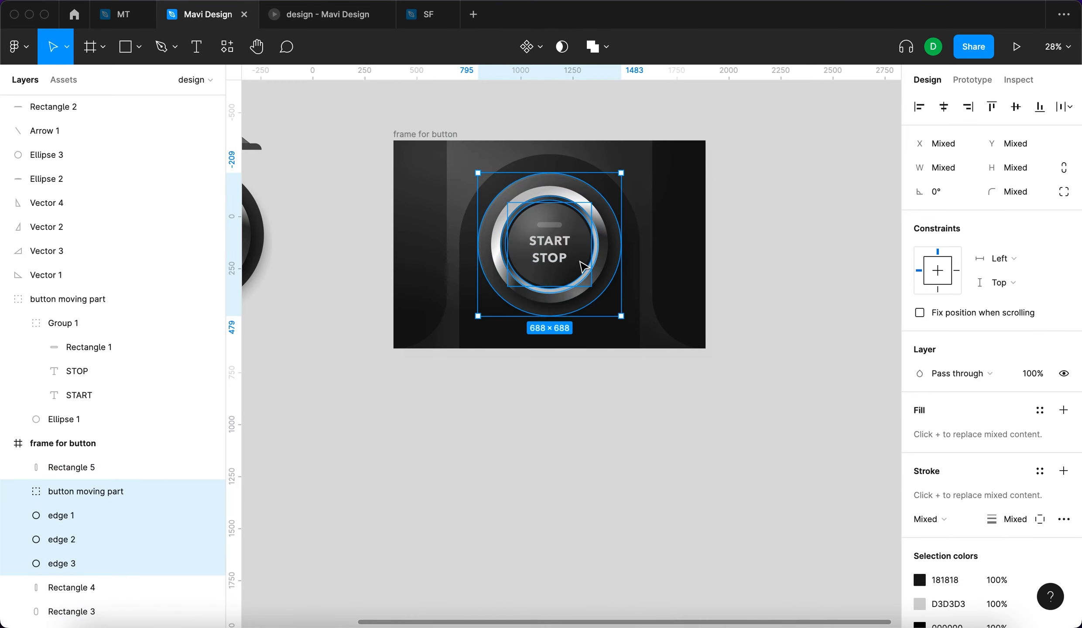
pyautogui.scroll(-2, 584, 263)
pyautogui.hscroll(-3, 633, 253)
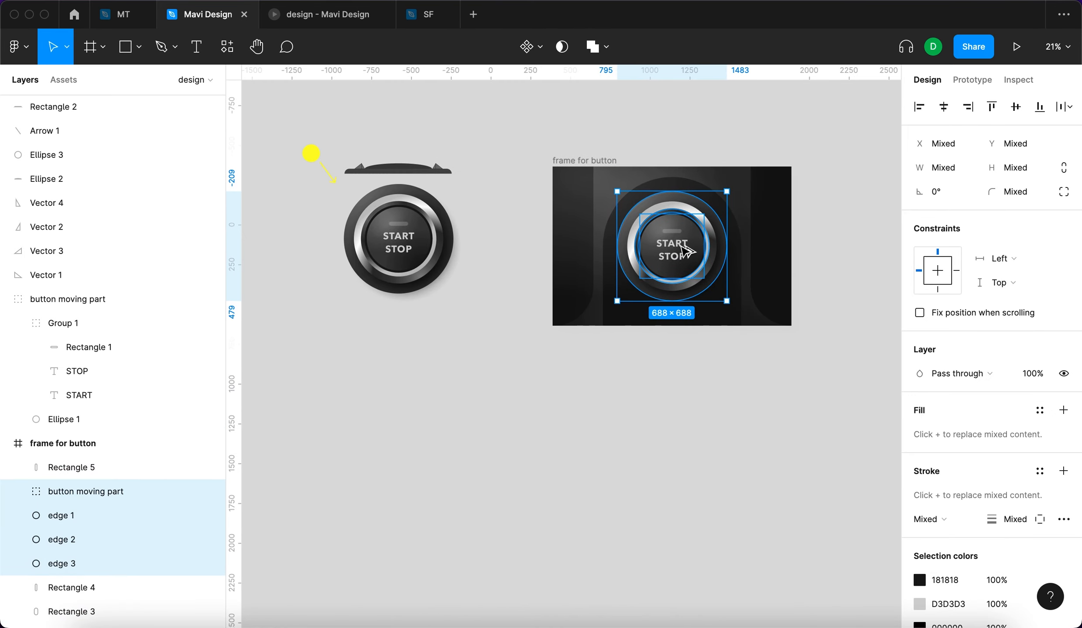
pyautogui.moveTo(685, 254); pyautogui.dragTo(408, 379)
pyautogui.click(494, 376)
# Move the original button with its light source and profile sketches up, clear of the frame for button.
pyautogui.hscroll(-3, 497, 352)
pyautogui.moveTo(323, 322); pyautogui.dragTo(545, 201)
pyautogui.scroll(3, 541, 209)
pyautogui.moveTo(503, 384); pyautogui.dragTo(525, 86)
pyautogui.moveTo(395, 257); pyautogui.dragTo(563, 305)
pyautogui.moveTo(430, 295); pyautogui.dragTo(667, 115)
pyautogui.click(466, 346)
# Move the button taken out of the frame up beside the frame for button, level with its top edge.
pyautogui.scroll(-2, 466, 345)
pyautogui.moveTo(566, 553); pyautogui.dragTo(360, 364)
pyautogui.moveTo(466, 439); pyautogui.dragTo(469, 284)
pyautogui.click(597, 379)
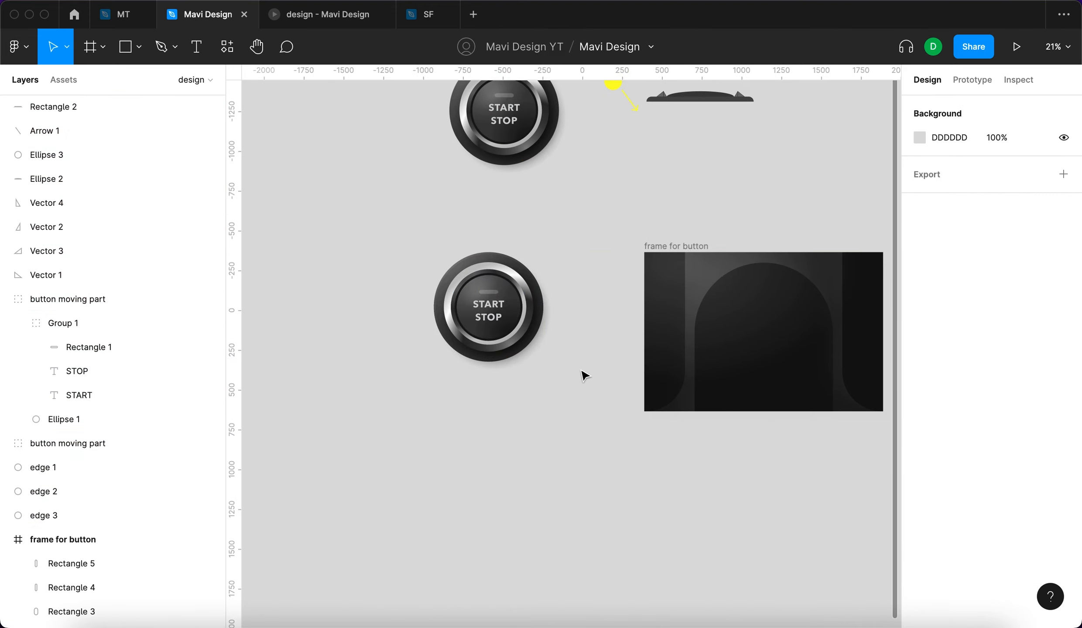
# Turn the lower button, with its moving part and edges 1 to 3, into a component named start stop button.
pyautogui.scroll(5, 500, 330)
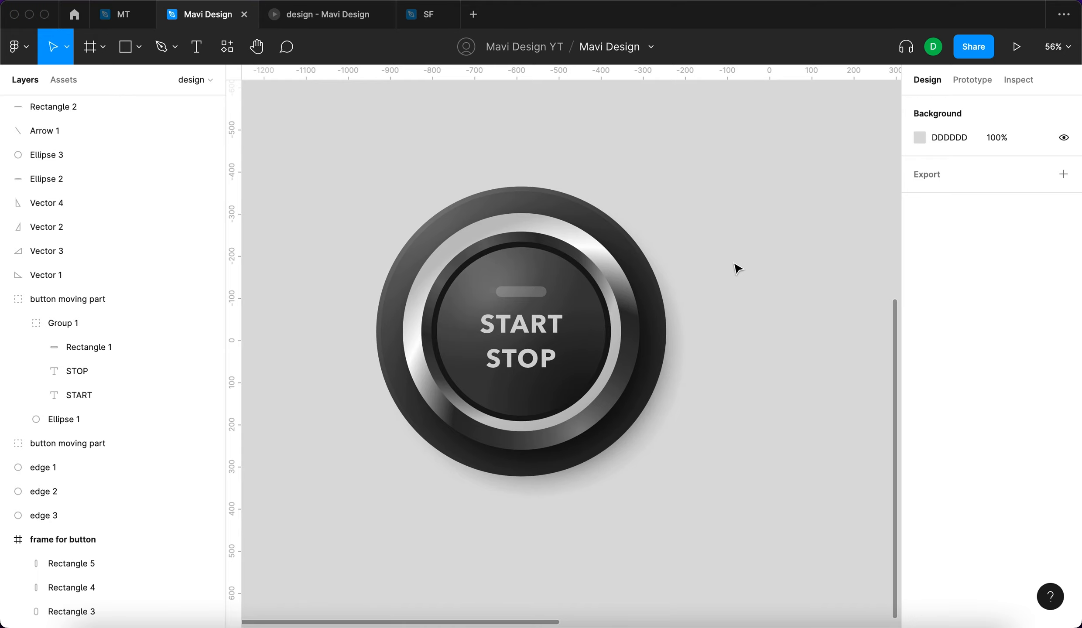
pyautogui.click(549, 332)
pyautogui.moveTo(766, 528); pyautogui.dragTo(339, 165)
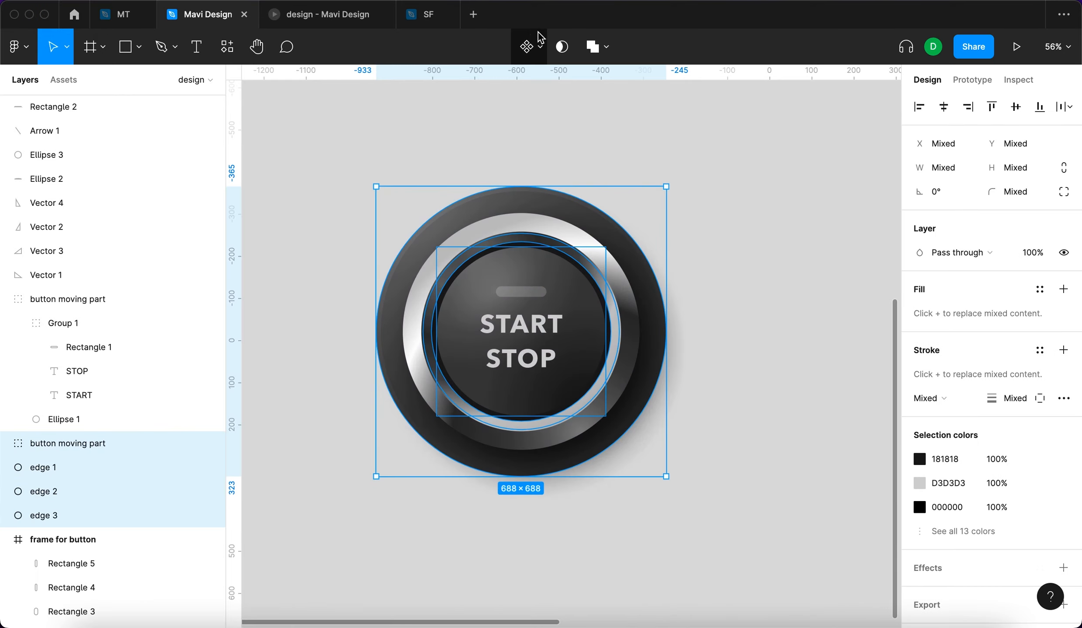
pyautogui.click(528, 46)
pyautogui.click(768, 274)
pyautogui.doubleClick(419, 180)
pyautogui.write('start stop button')
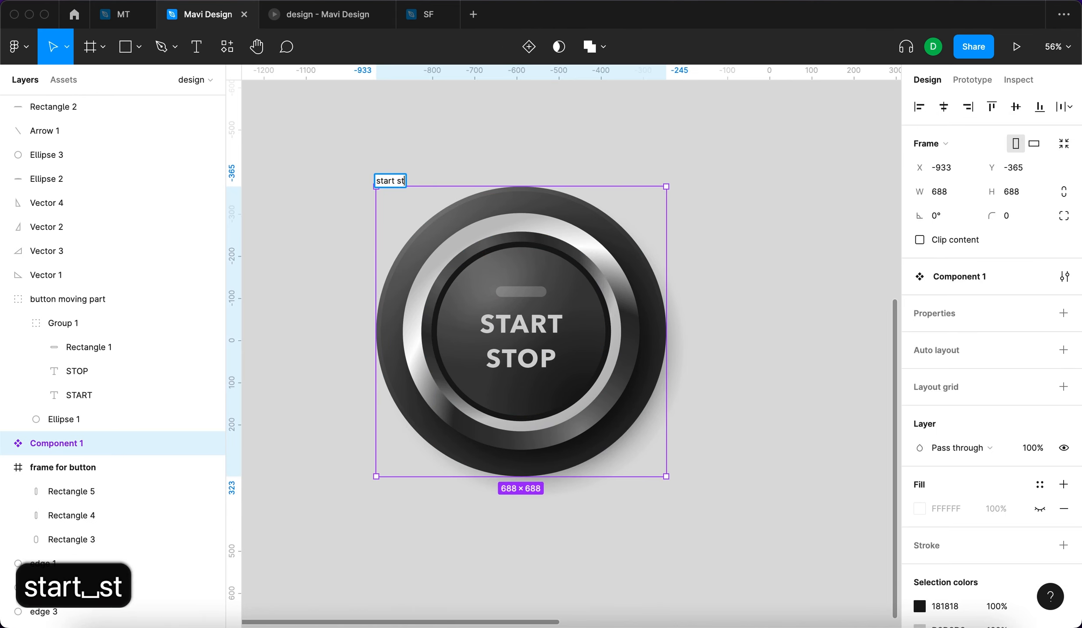
pyautogui.press('Return')
pyautogui.click(754, 270)
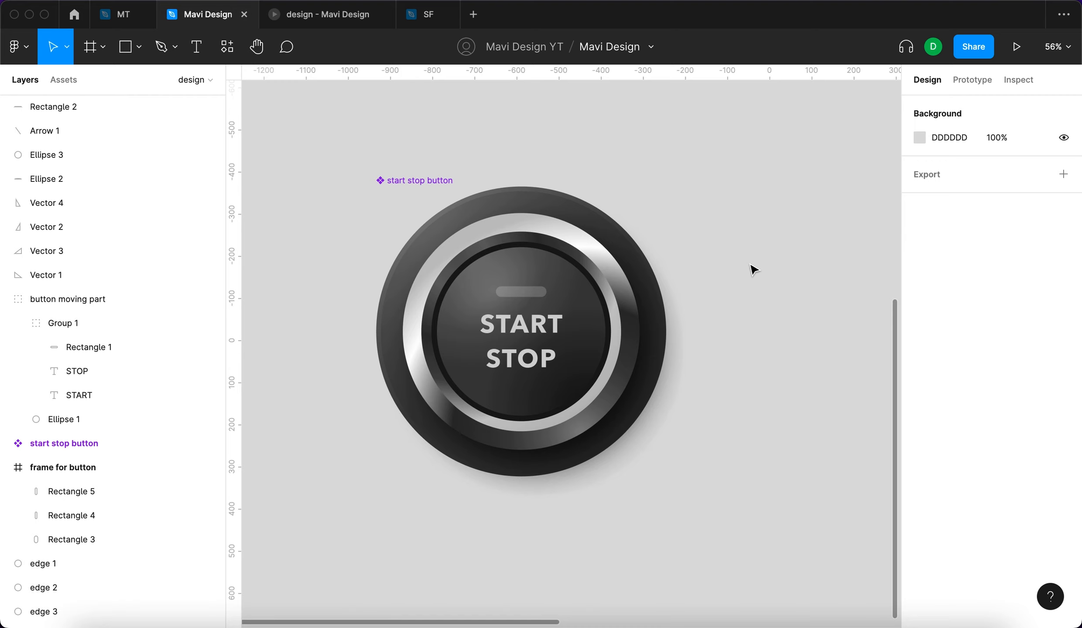
# Try scaling down the button moving part inside the start stop button component, and undo the scaling.
pyautogui.scroll(-10, 754, 269)
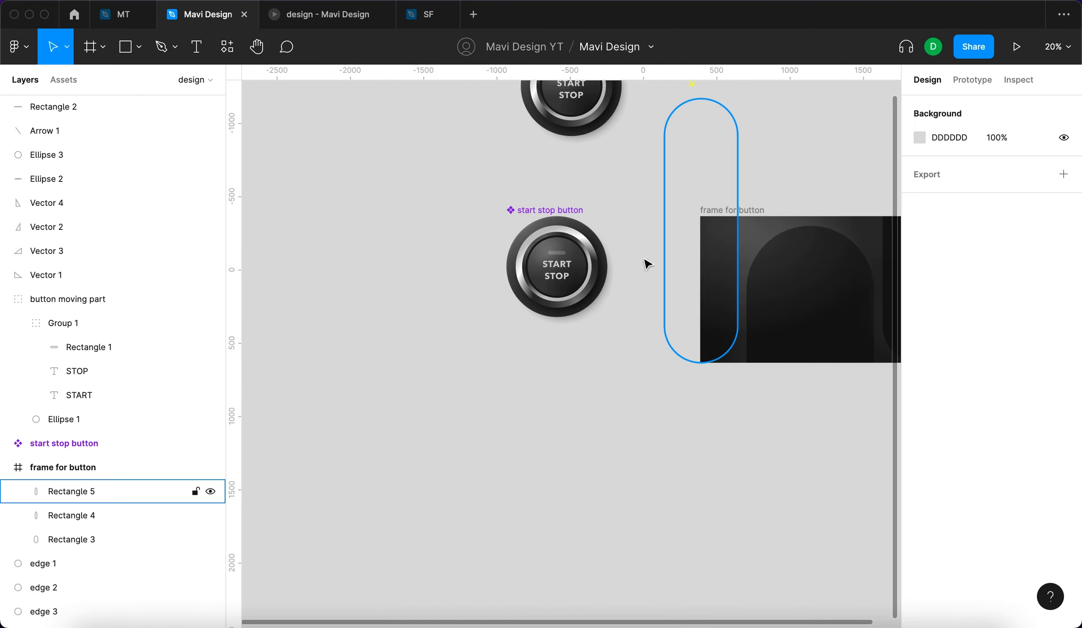
pyautogui.scroll(5, 571, 271)
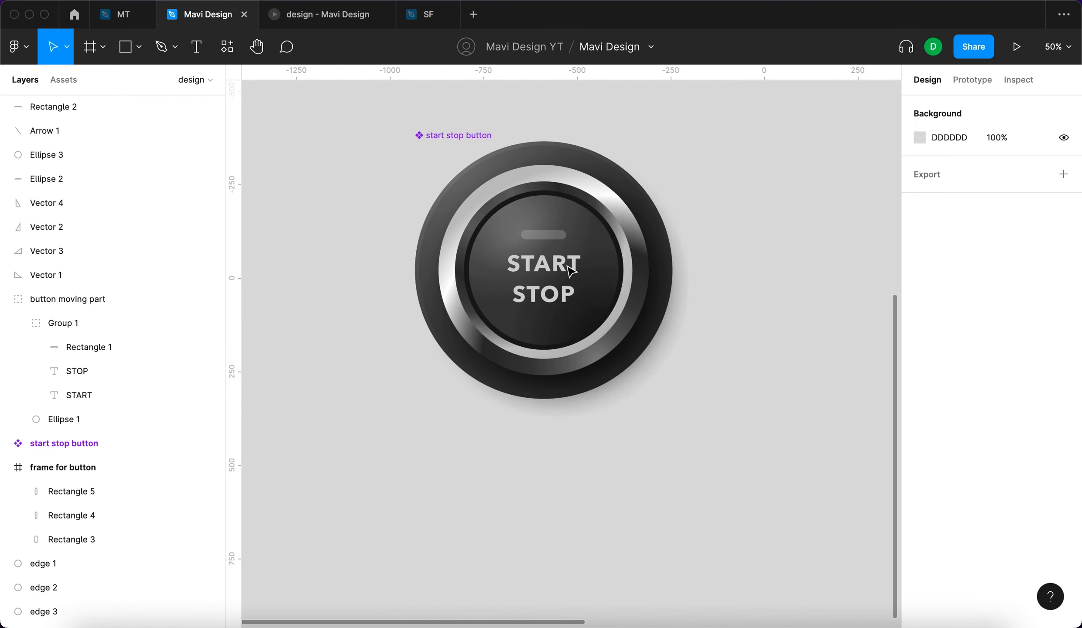
pyautogui.doubleClick(571, 272)
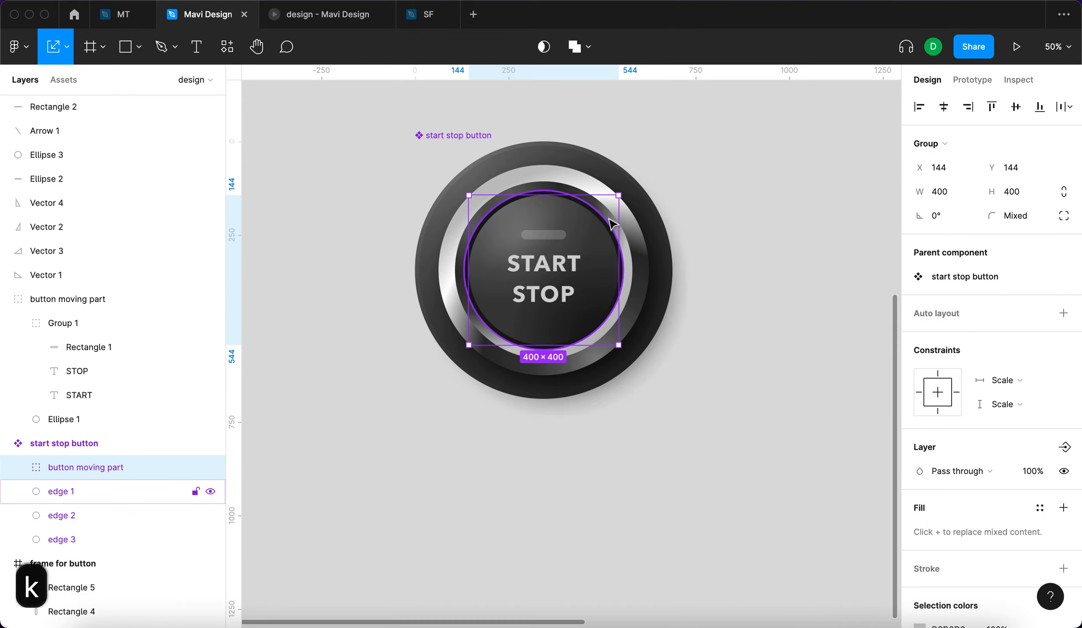
pyautogui.scroll(3, 624, 196)
pyautogui.moveTo(615, 195); pyautogui.dragTo(601, 209)
pyautogui.click(763, 205)
pyautogui.scroll(-3, 755, 207)
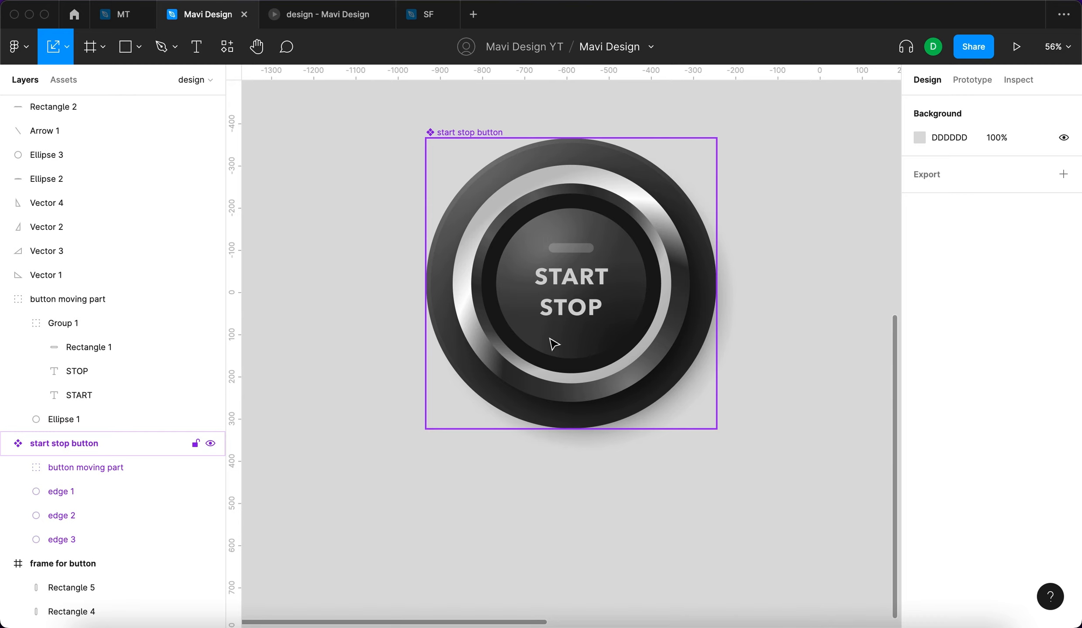
pyautogui.press('super+z')
pyautogui.press('super+z')
pyautogui.click(825, 258)
# Add a second variant to the start stop button component and name it pressed down.
pyautogui.scroll(-3, 825, 257)
pyautogui.click(621, 267)
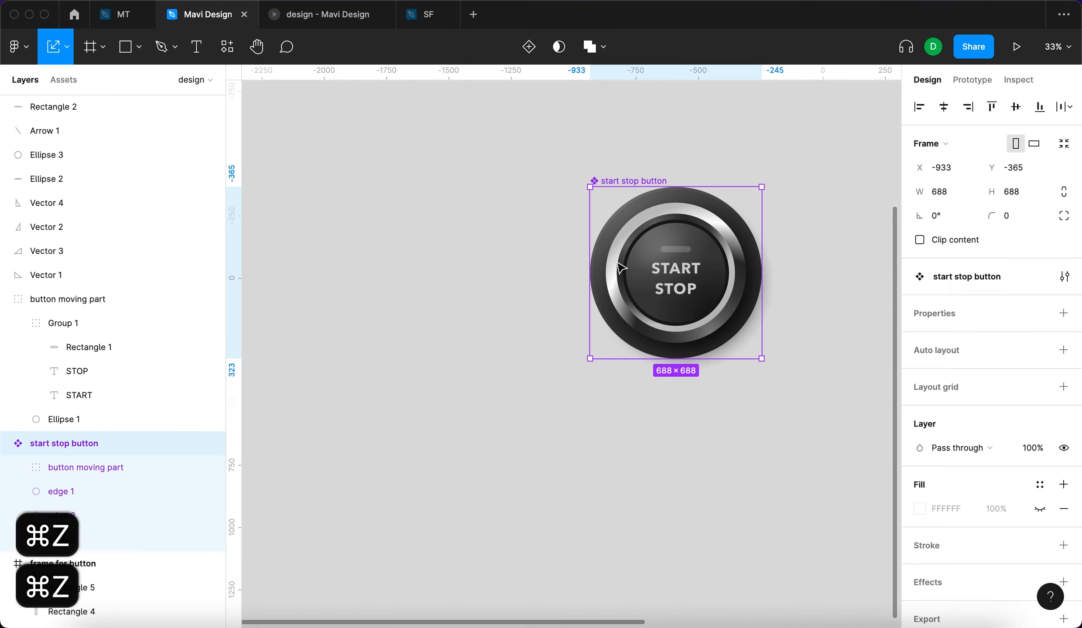
pyautogui.click(422, 229)
pyautogui.hscroll(2, 414, 233)
pyautogui.click(755, 237)
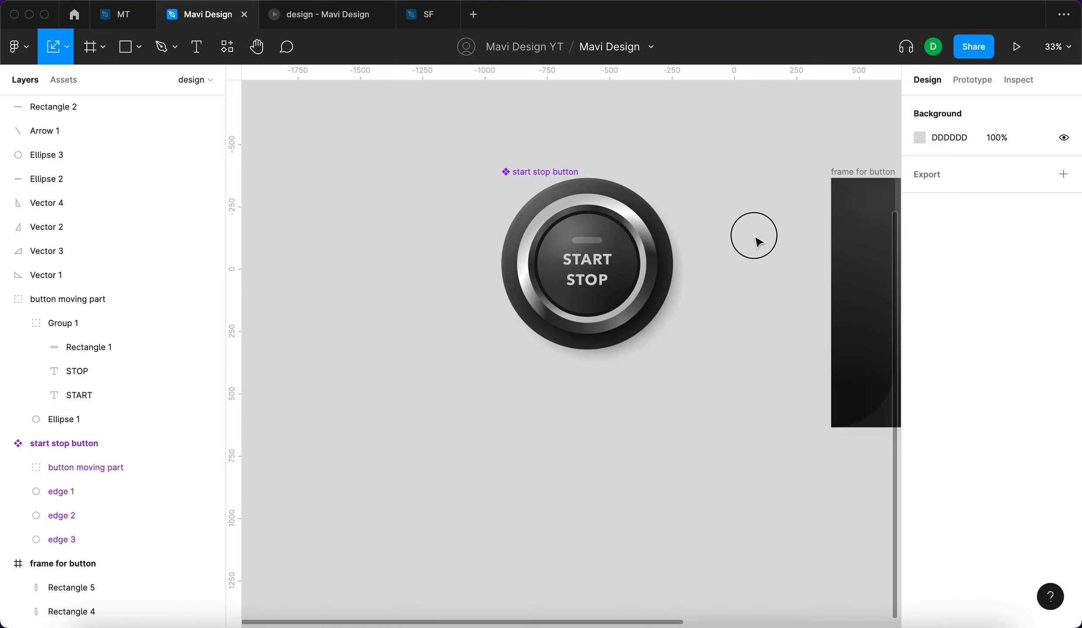
pyautogui.moveTo(759, 242); pyautogui.dragTo(509, 98)
pyautogui.click(529, 46)
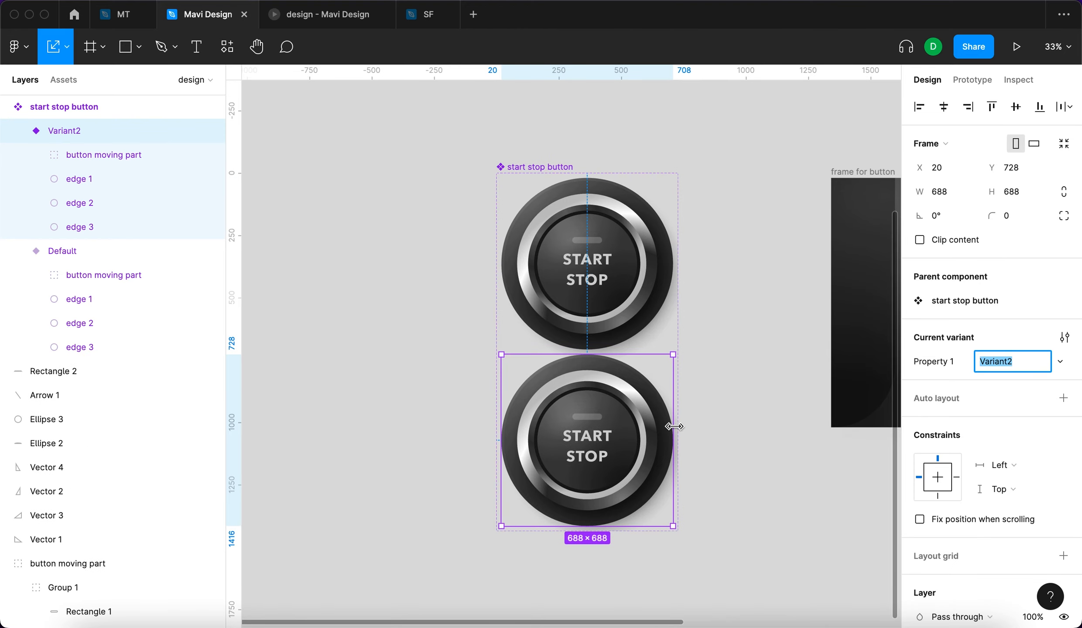
pyautogui.scroll(-3, 674, 426)
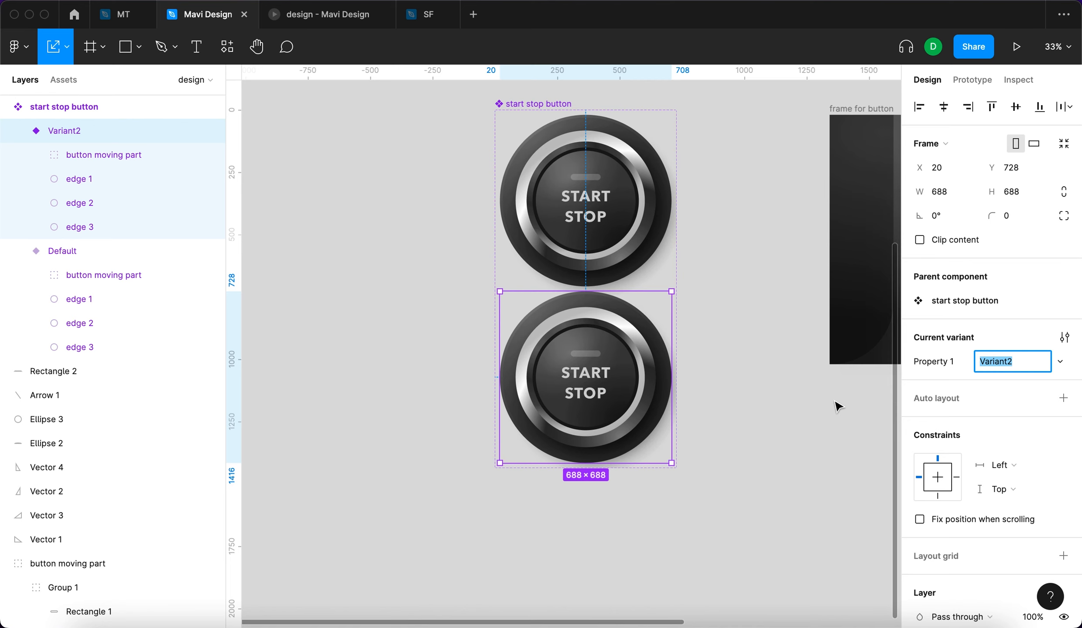
pyautogui.write('pressed down')
pyautogui.press('Return')
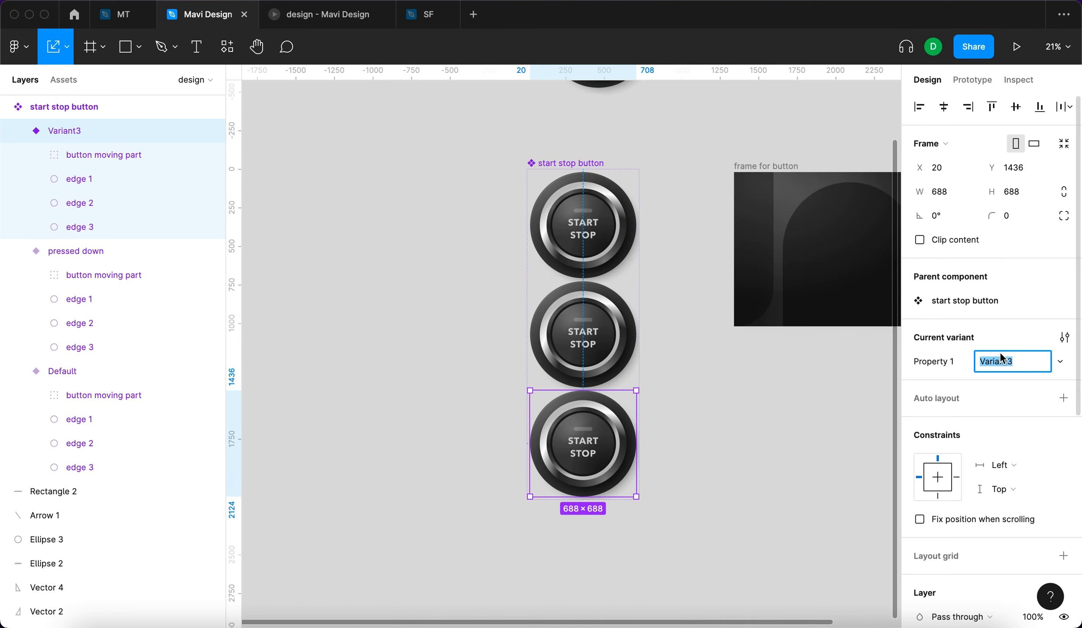
# Name the third variant of the start stop button on and the original variant off.
pyautogui.write('on')
pyautogui.press('Return')
pyautogui.click(602, 231)
pyautogui.click(1002, 361)
pyautogui.write('off')
pyautogui.press('Return')
pyautogui.click(596, 328)
pyautogui.click(593, 430)
pyautogui.click(726, 447)
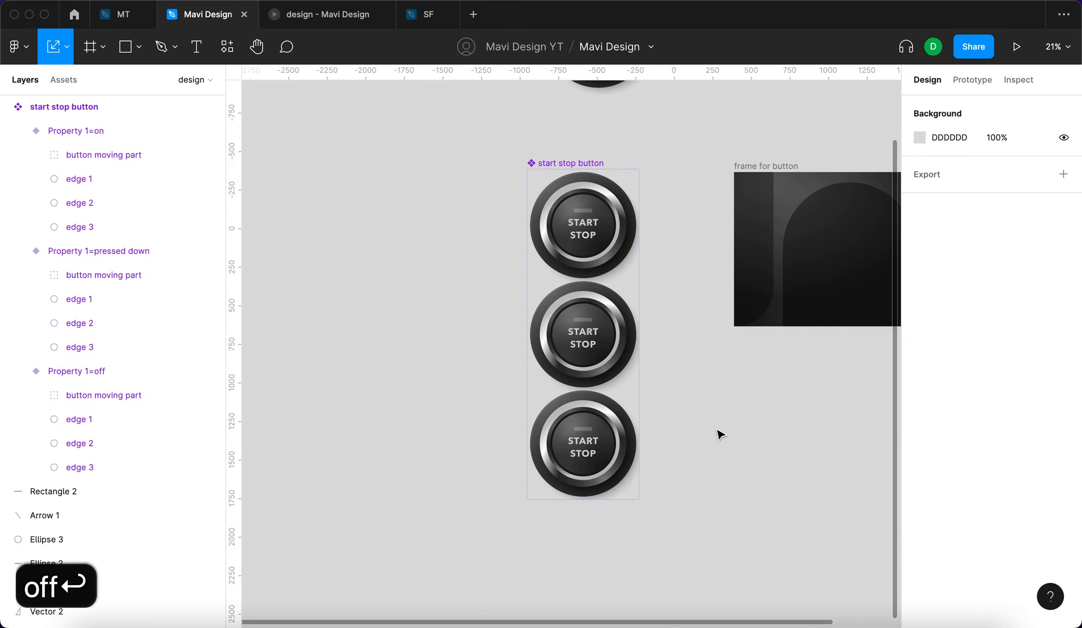
# Scale the button moving part in the pressed down variant to 342 × 342 about its centre.
pyautogui.scroll(3, 644, 344)
pyautogui.doubleClick(577, 337)
pyautogui.scroll(6, 563, 343)
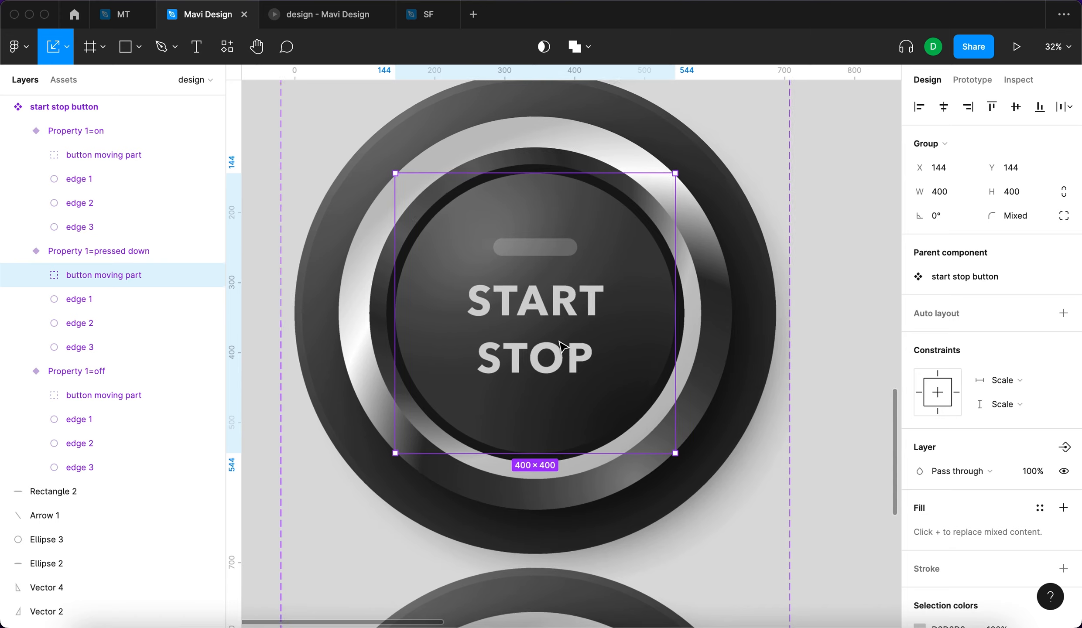
pyautogui.moveTo(658, 205); pyautogui.dragTo(635, 223)
pyautogui.click(773, 310)
# Lower the opacity of the first radial fill on the pressed down variant's Ellipse 1 to 7%.
pyautogui.scroll(-2, 774, 308)
pyautogui.scroll(4, 706, 304)
pyautogui.scroll(-2, 698, 307)
pyautogui.scroll(1, 697, 305)
pyautogui.scroll(2, 697, 306)
pyautogui.keyDown('super'); pyautogui.click(674, 321); pyautogui.keyUp('super')
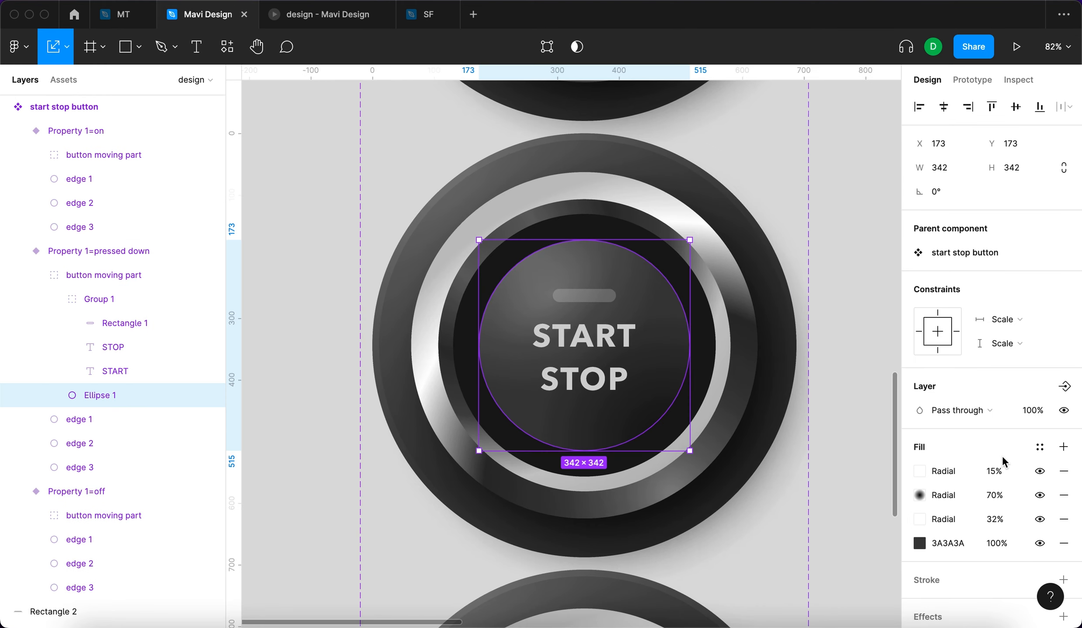
pyautogui.click(1040, 476)
pyautogui.click(1041, 475)
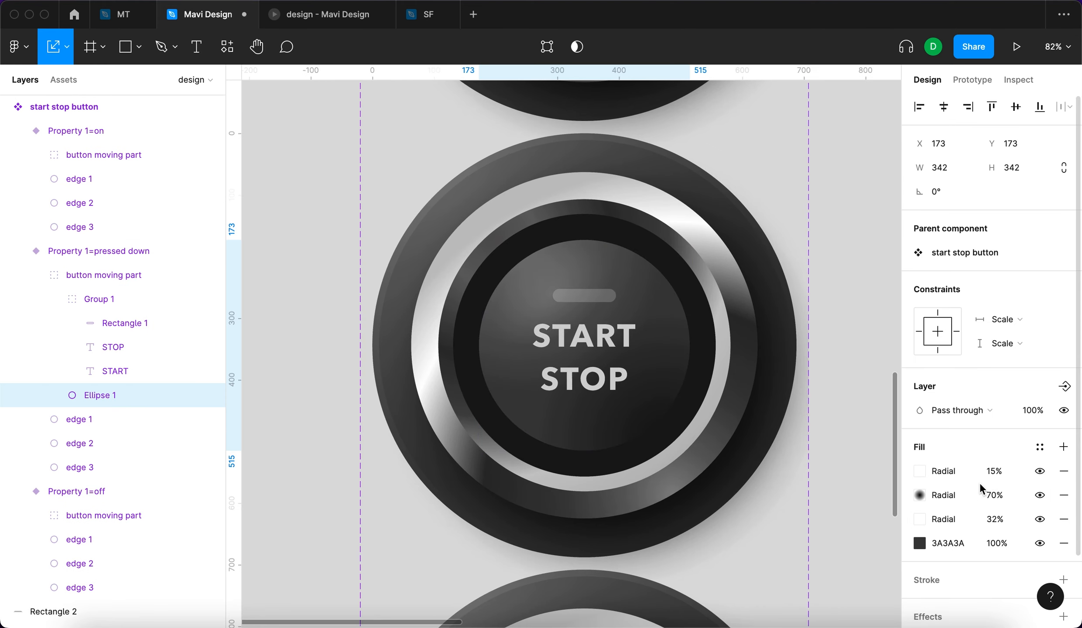
pyautogui.hotkey('shift', 'Down')
pyautogui.hotkey('shift', 'Down')
pyautogui.hotkey('shift', 'Down')
pyautogui.hotkey('shift', 'Up')
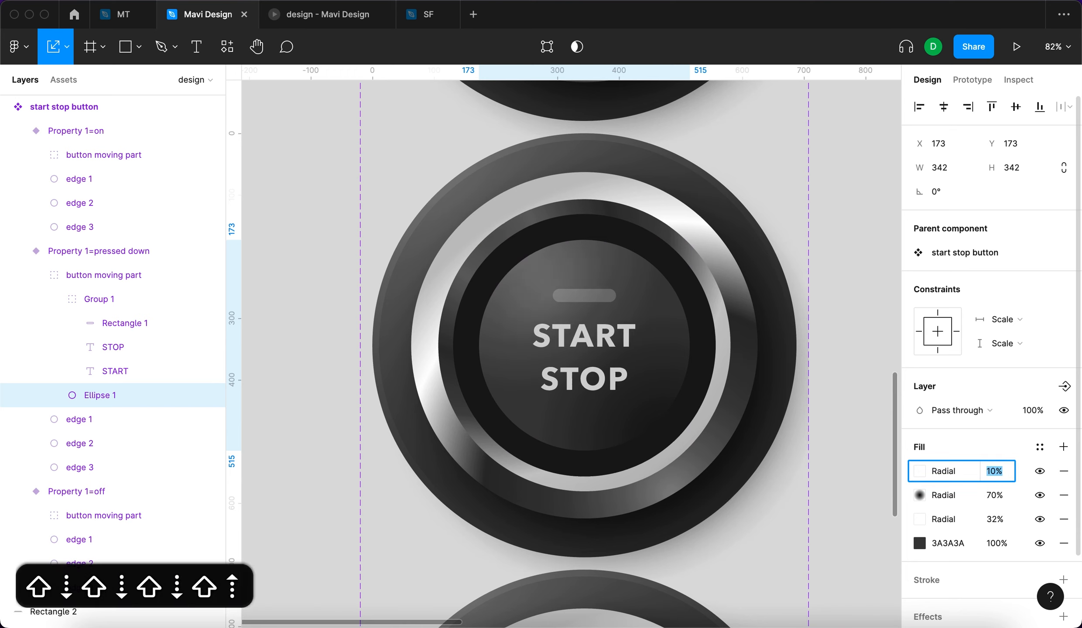
pyautogui.press('Down')
pyautogui.press('Down')
pyautogui.press('Down')
pyautogui.click(995, 495)
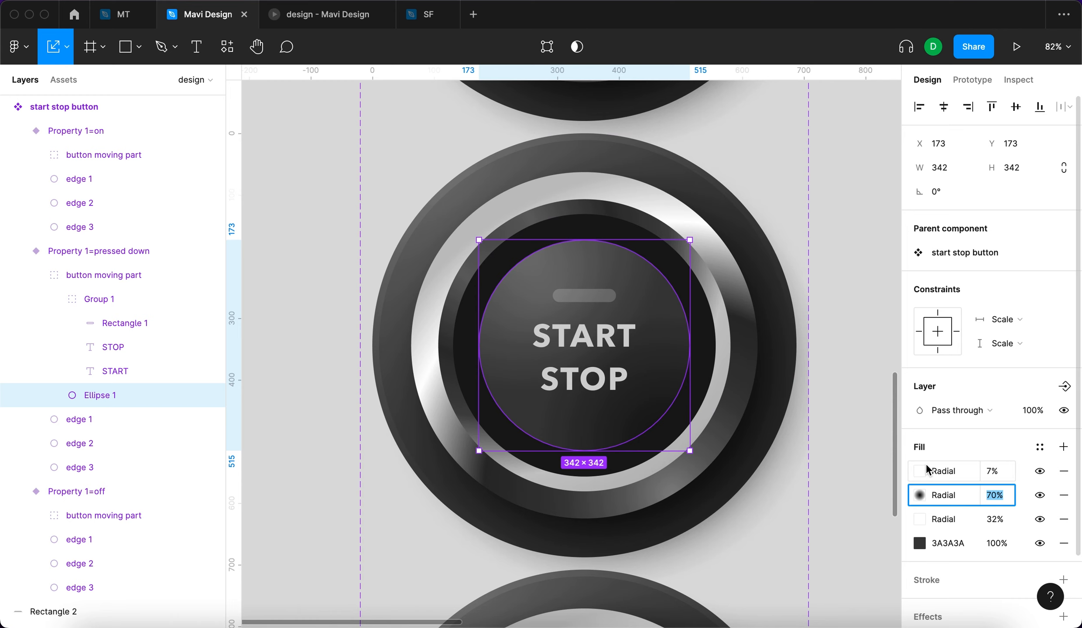
# Set the third radial fill of the pressed down variant's Ellipse 1 to 7% opacity and darken its solid base fill.
pyautogui.click(992, 519)
pyautogui.hotkey('shift', 'Down')
pyautogui.hotkey('shift', 'Down')
pyautogui.hotkey('shift', 'Down')
pyautogui.scroll(-2, 860, 455)
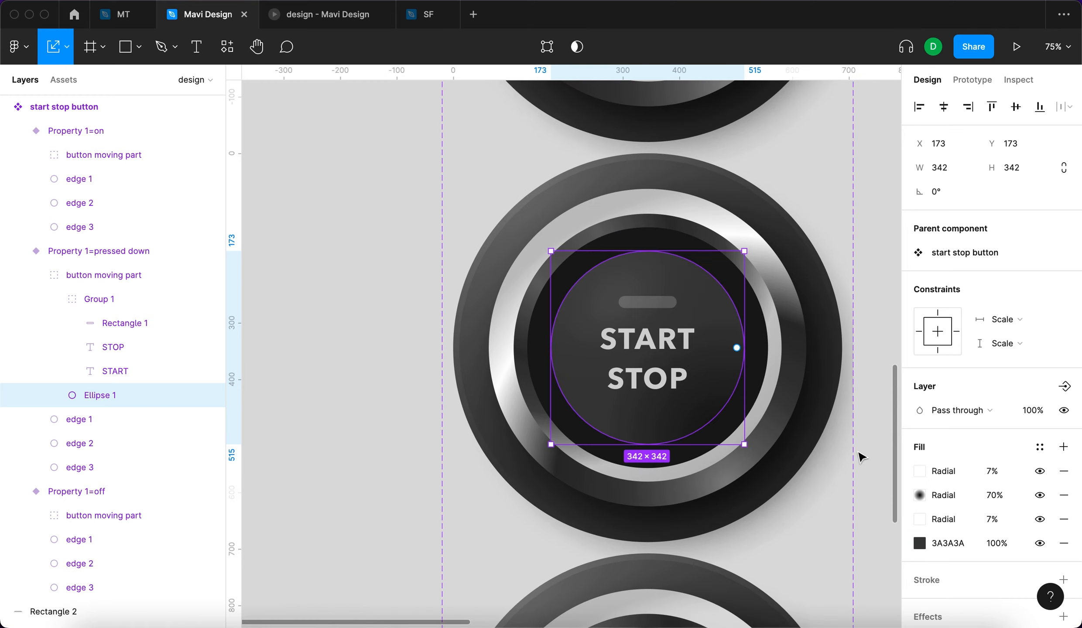
pyautogui.click(923, 542)
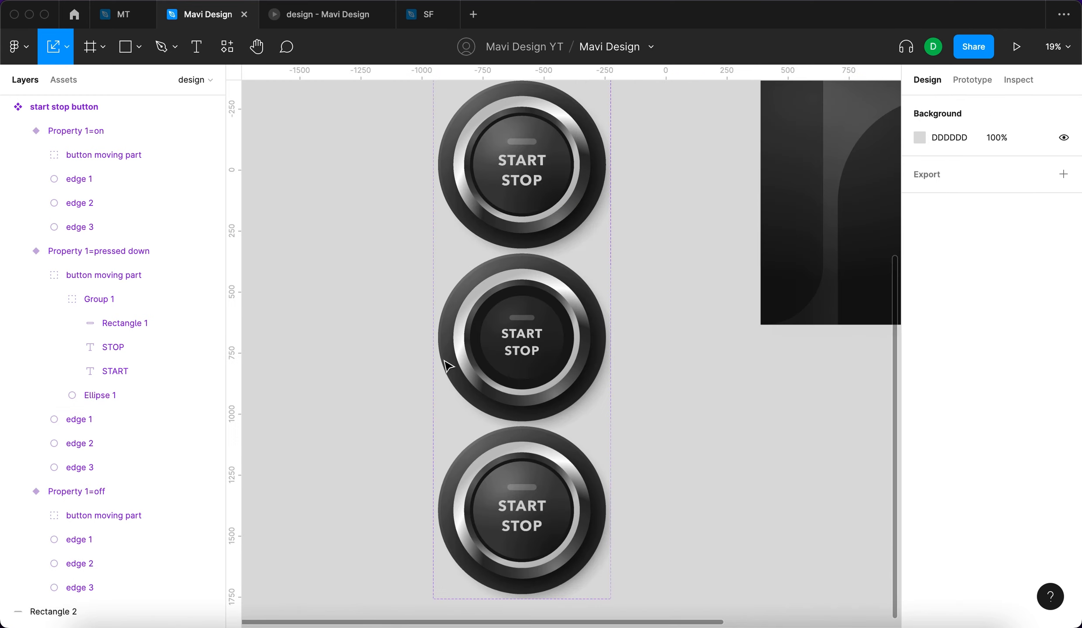
# Darken the fill of the START and STOP texts in the pressed down variant to a dim grey.
pyautogui.scroll(5, 510, 365)
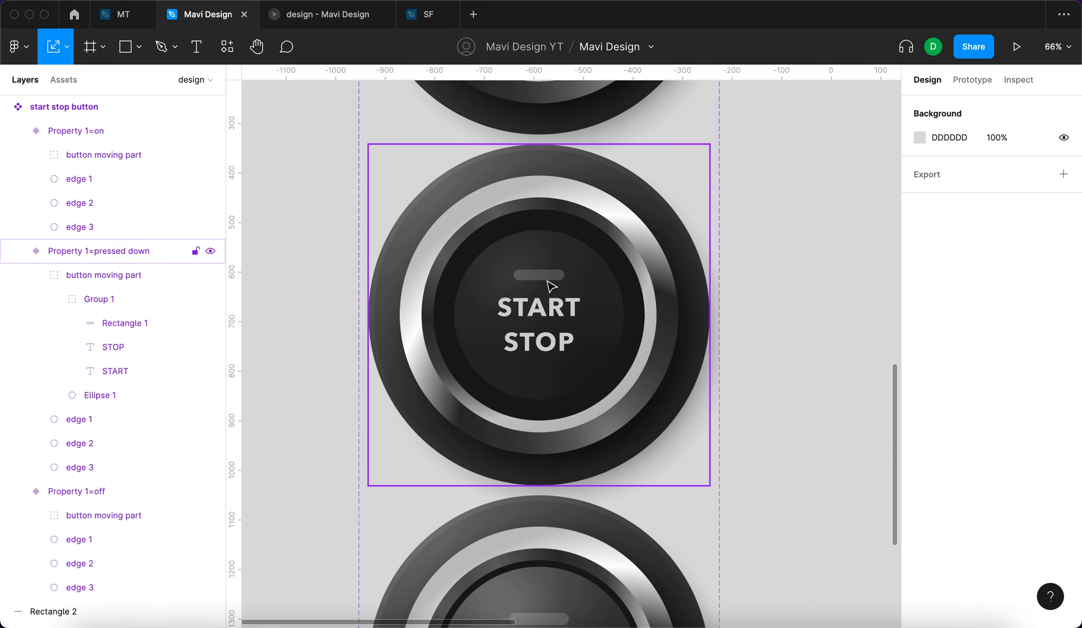
pyautogui.click(524, 333)
pyautogui.doubleClick(536, 318)
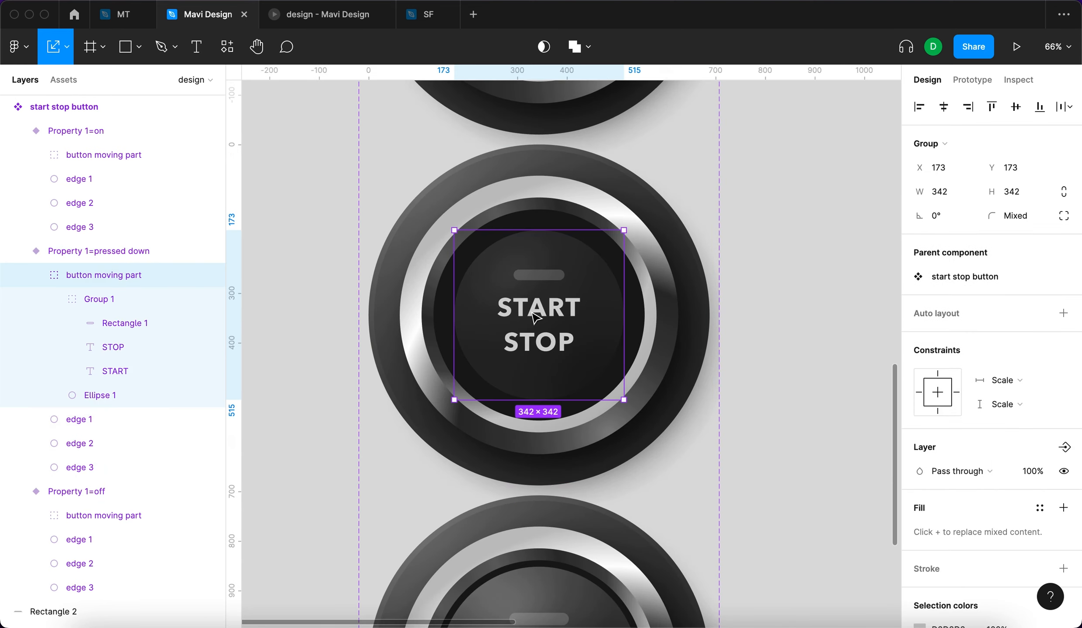
pyautogui.click(536, 317)
pyautogui.keyDown('shift'); pyautogui.click(538, 342); pyautogui.keyUp('shift')
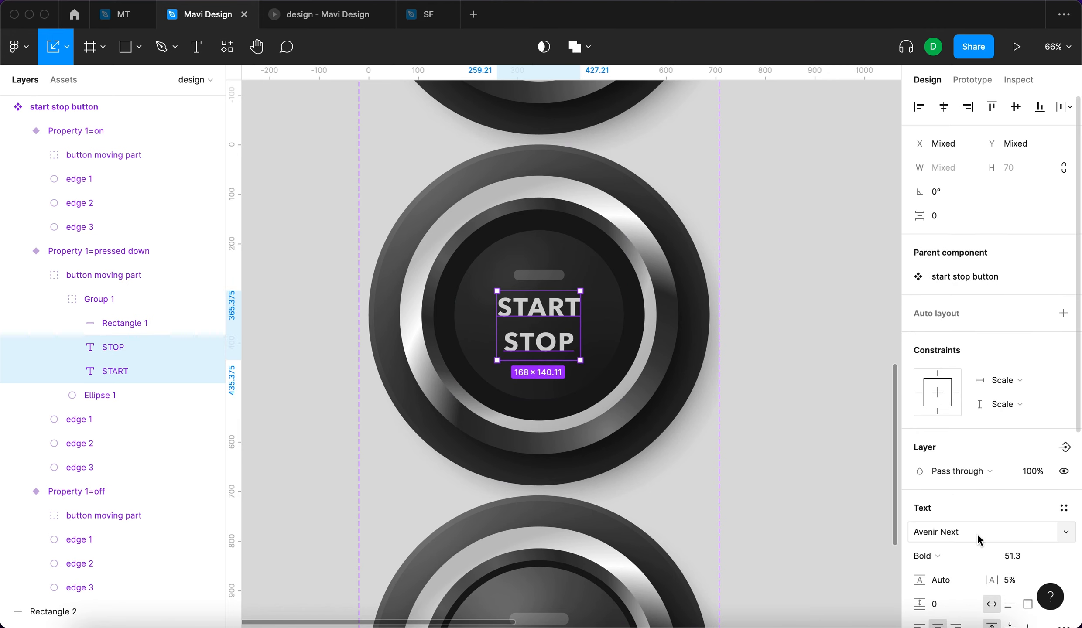
pyautogui.scroll(-3, 916, 502)
pyautogui.click(920, 462)
pyautogui.click(747, 306)
pyautogui.moveTo(722, 317); pyautogui.dragTo(714, 368)
pyautogui.click(820, 196)
# Set the layer opacity of the indicator bar above START in the pressed down variant to 10%.
pyautogui.scroll(-5, 834, 239)
pyautogui.scroll(1, 777, 249)
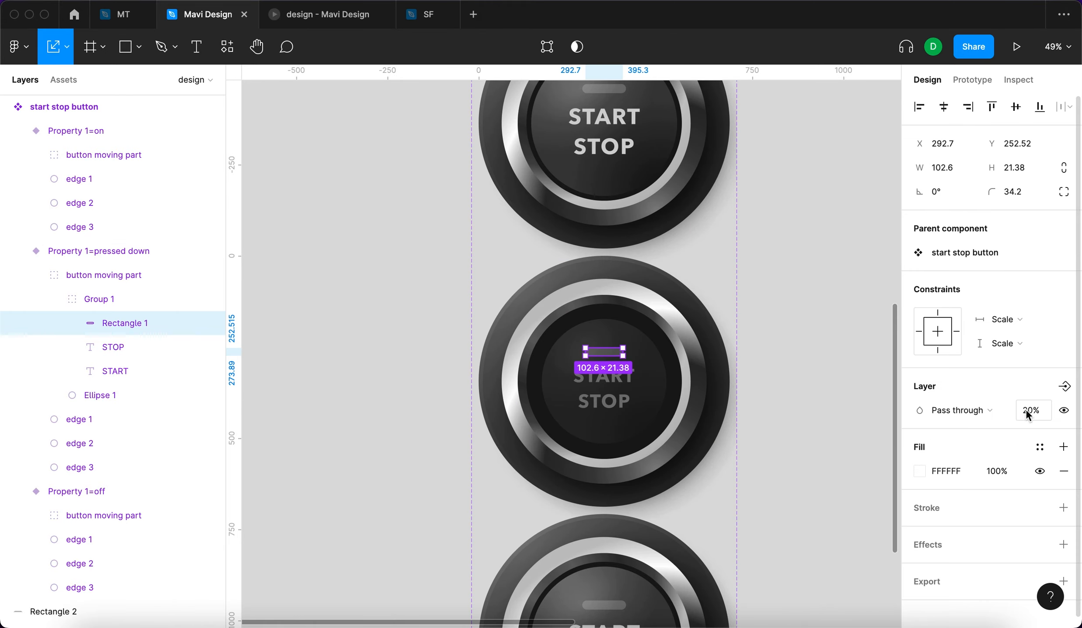
pyautogui.click(1027, 410)
pyautogui.hotkey('shift', 'Down')
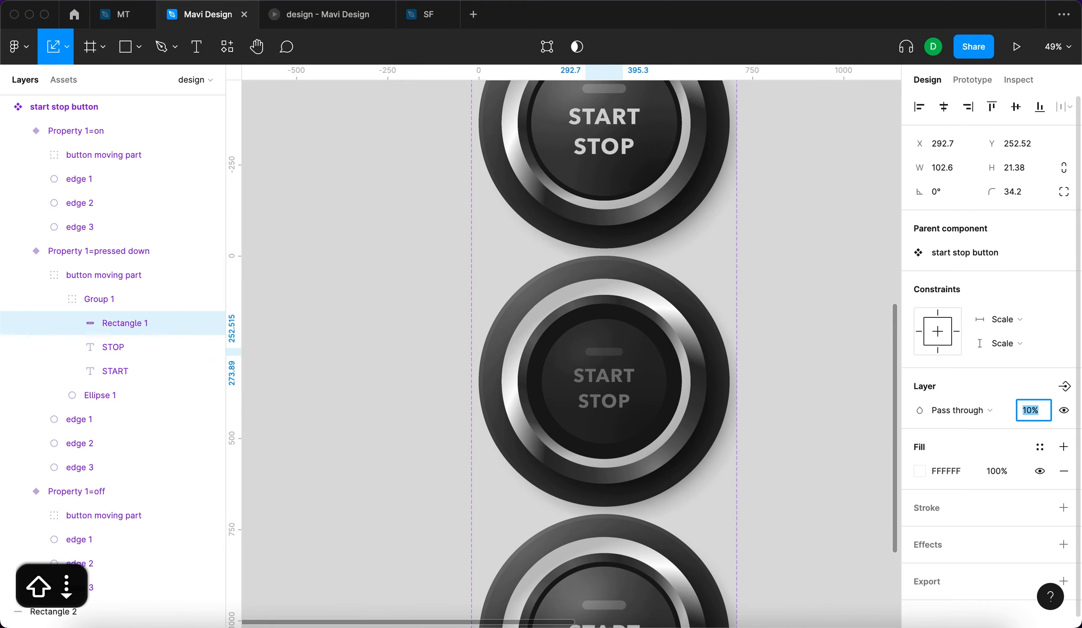
pyautogui.press('Return')
pyautogui.click(810, 438)
# Change the fill of the indicator bar in the on variant to green 00A34B.
pyautogui.scroll(-5, 807, 437)
pyautogui.scroll(4, 743, 399)
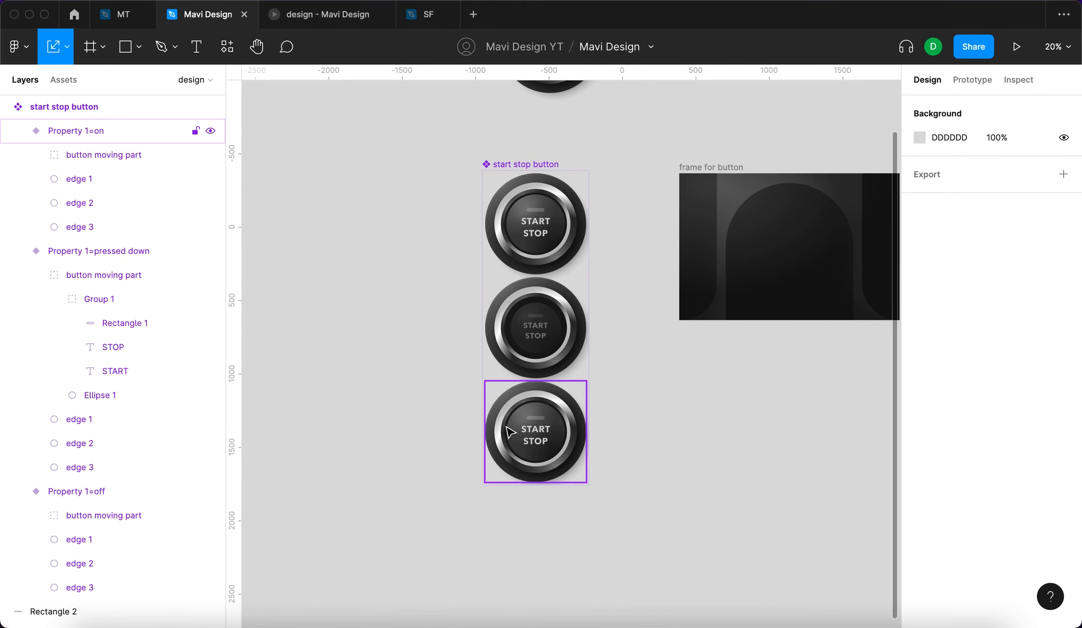
pyautogui.scroll(5, 553, 434)
pyautogui.keyDown('super'); pyautogui.click(525, 410); pyautogui.keyUp('super')
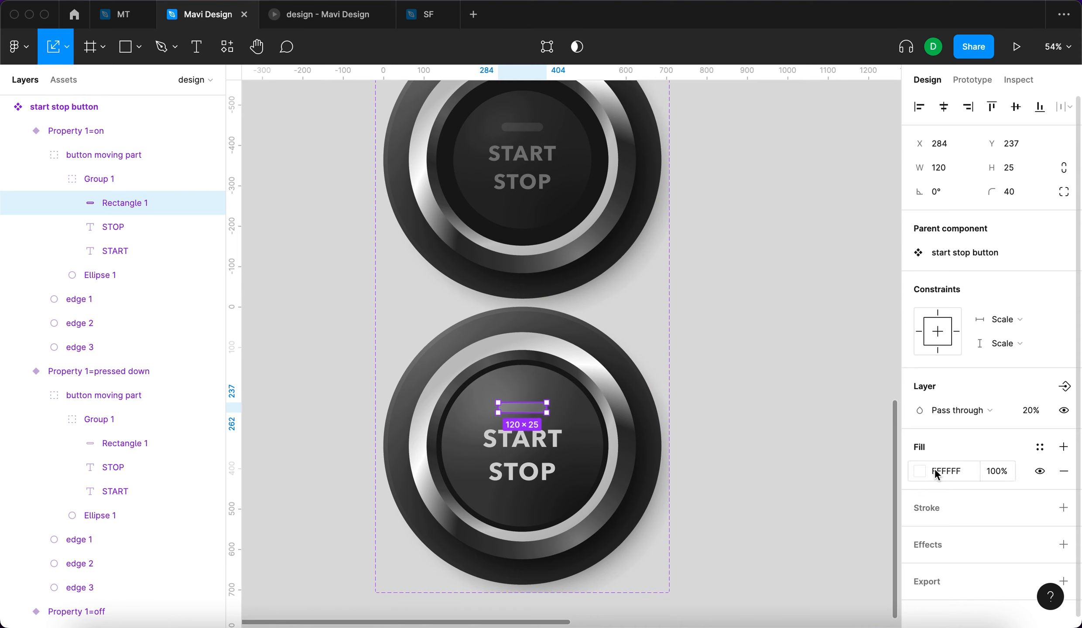
pyautogui.click(919, 480)
pyautogui.click(820, 450)
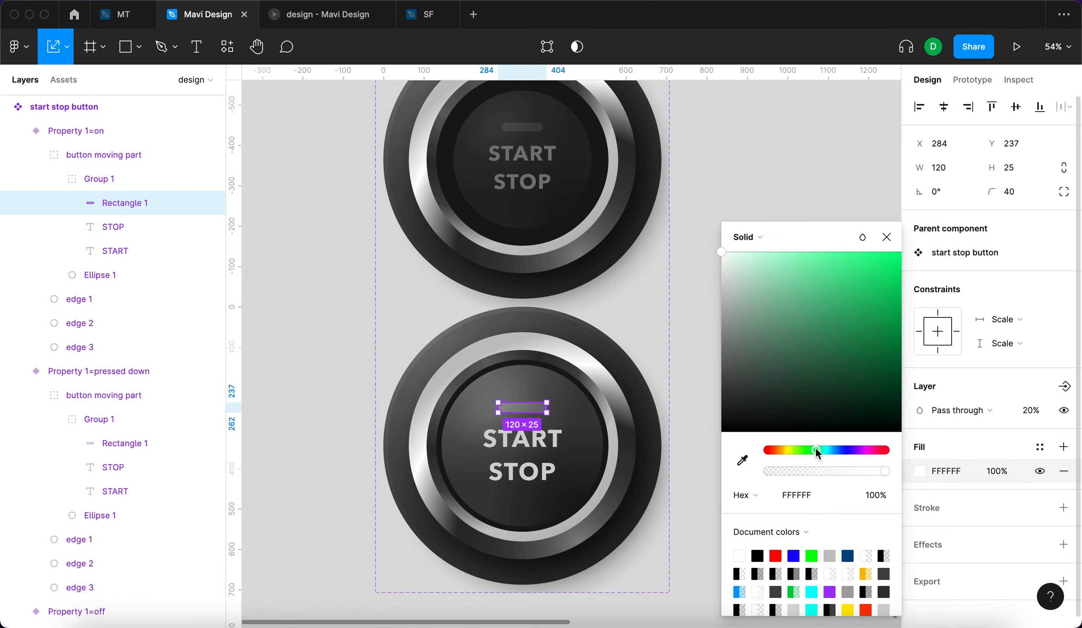
pyautogui.click(900, 317)
# Raise the layer opacity of the on variant's green indicator bar to 100%.
pyautogui.hotkey('shift', 'Up')
pyautogui.hotkey('shift', 'Up')
pyautogui.hotkey('shift', 'Up')
pyautogui.hotkey('shift', 'Up')
pyautogui.hotkey('shift', 'Up')
pyautogui.hotkey('shift', 'Up')
pyautogui.hotkey('shift', 'Up')
pyautogui.hotkey('shift', 'Up')
pyautogui.hotkey('shift', 'Up')
pyautogui.hotkey('shift', 'Up')
pyautogui.hotkey('shift', 'Up')
pyautogui.hotkey('shift', 'Up')
pyautogui.hotkey('shift', 'Up')
pyautogui.hotkey('shift', 'Up')
pyautogui.hotkey('shift', 'Up')
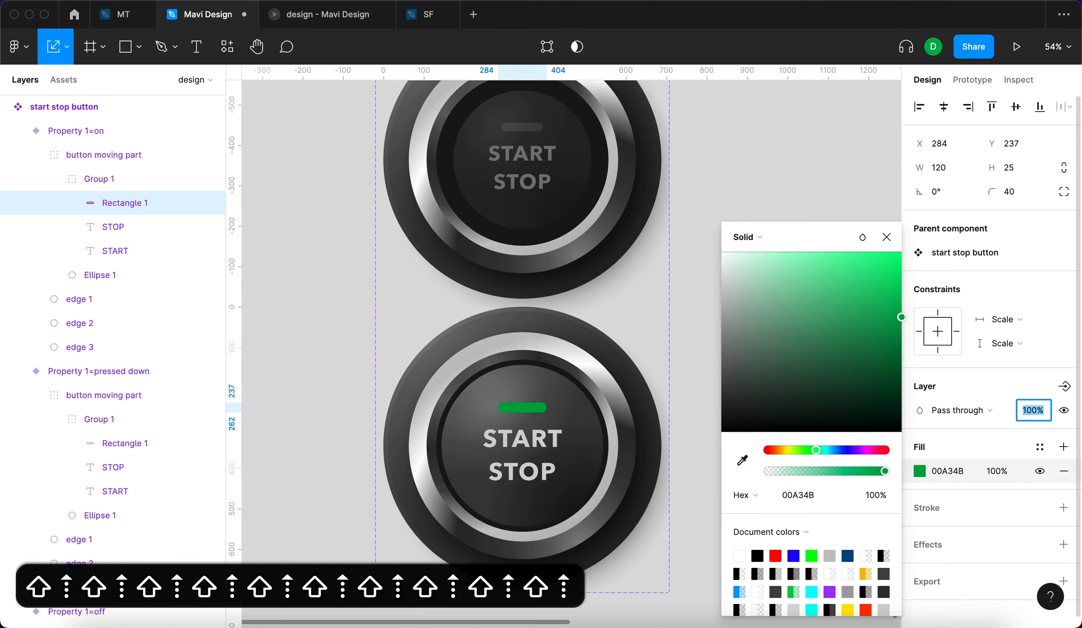
pyautogui.hotkey('shift', 'Up')
pyautogui.hotkey('shift', 'Up')
pyautogui.press('Return')
# Adjust the on variant's indicator bar fill to the brighter green 00D756.
pyautogui.scroll(5, 430, 380)
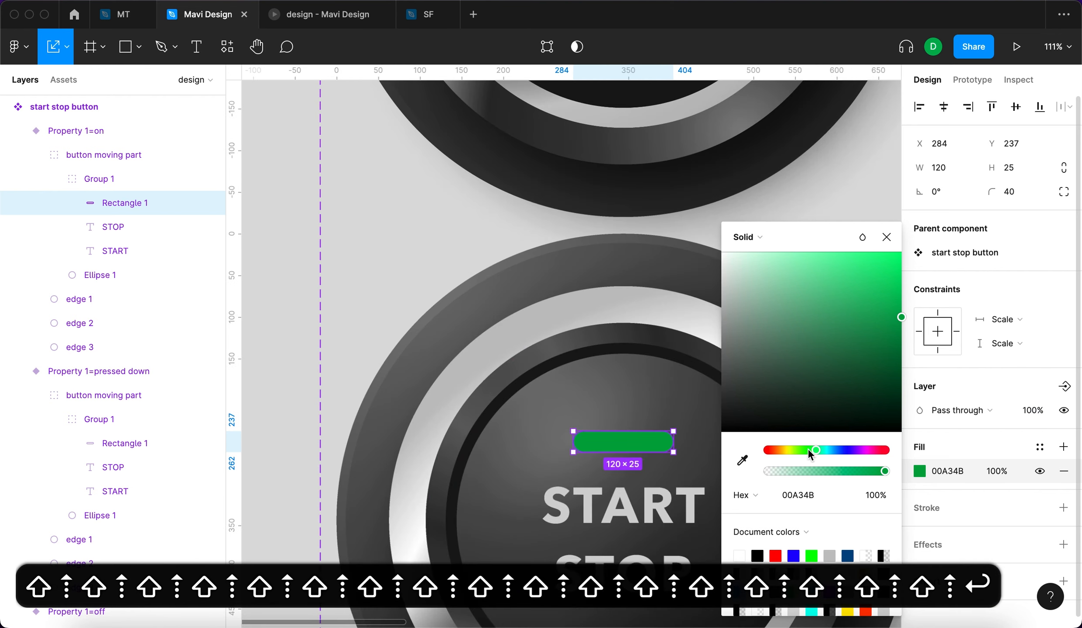
pyautogui.moveTo(815, 452); pyautogui.dragTo(814, 452)
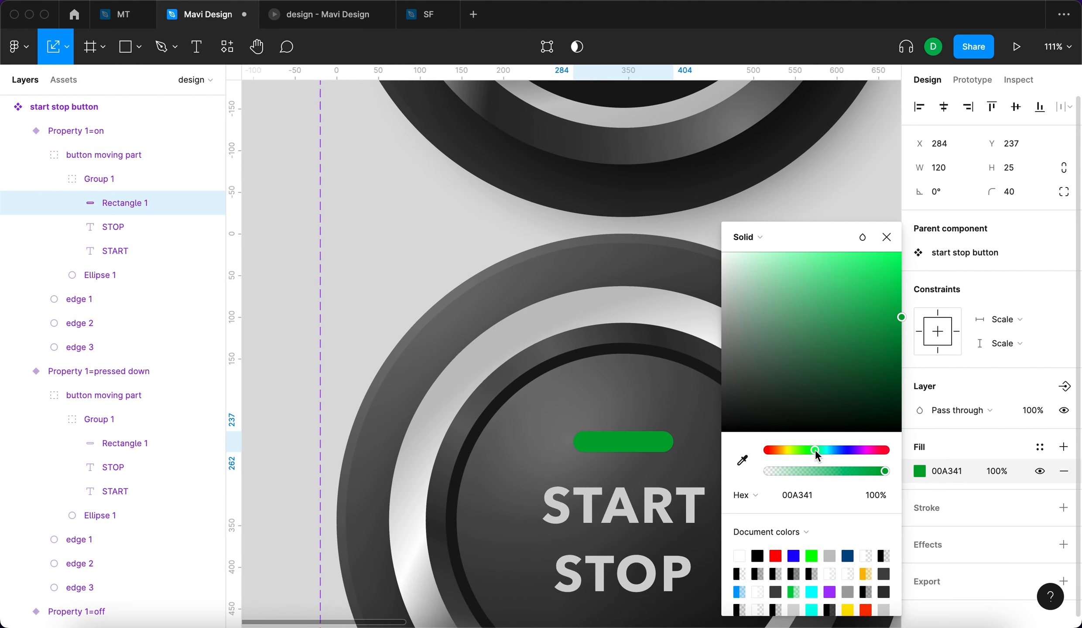
pyautogui.click(904, 329)
pyautogui.click(919, 471)
pyautogui.moveTo(900, 317); pyautogui.dragTo(917, 276)
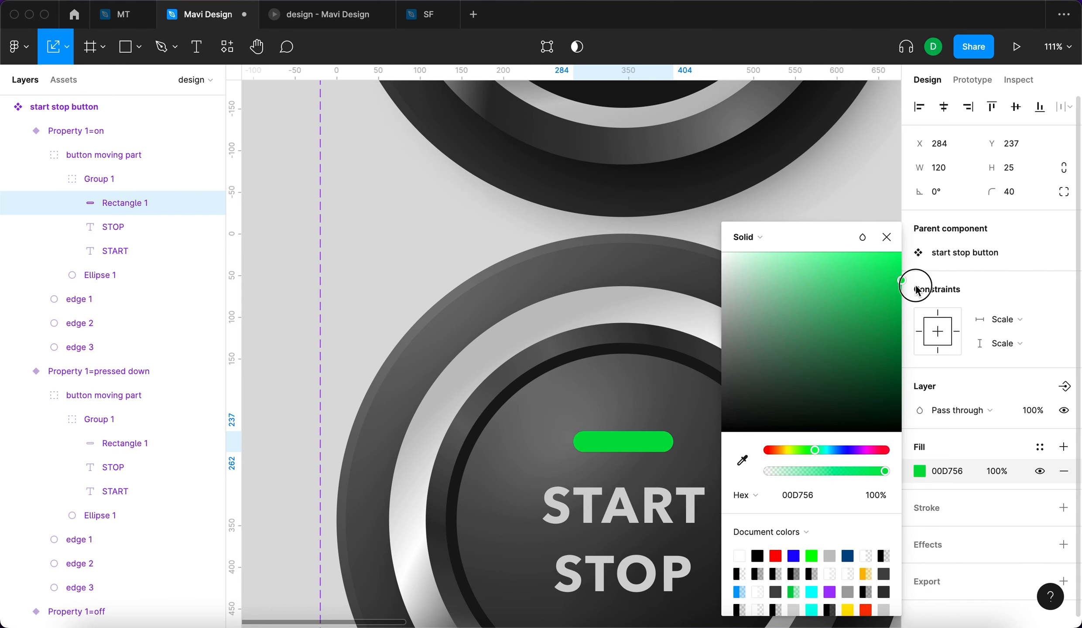
pyautogui.click(895, 242)
pyautogui.click(820, 258)
# Add a drop shadow to the on variant's green indicator bar with X and Y offsets of 0.
pyautogui.scroll(-5, 584, 340)
pyautogui.scroll(5, 592, 357)
pyautogui.keyDown('super'); pyautogui.click(592, 358); pyautogui.keyUp('super')
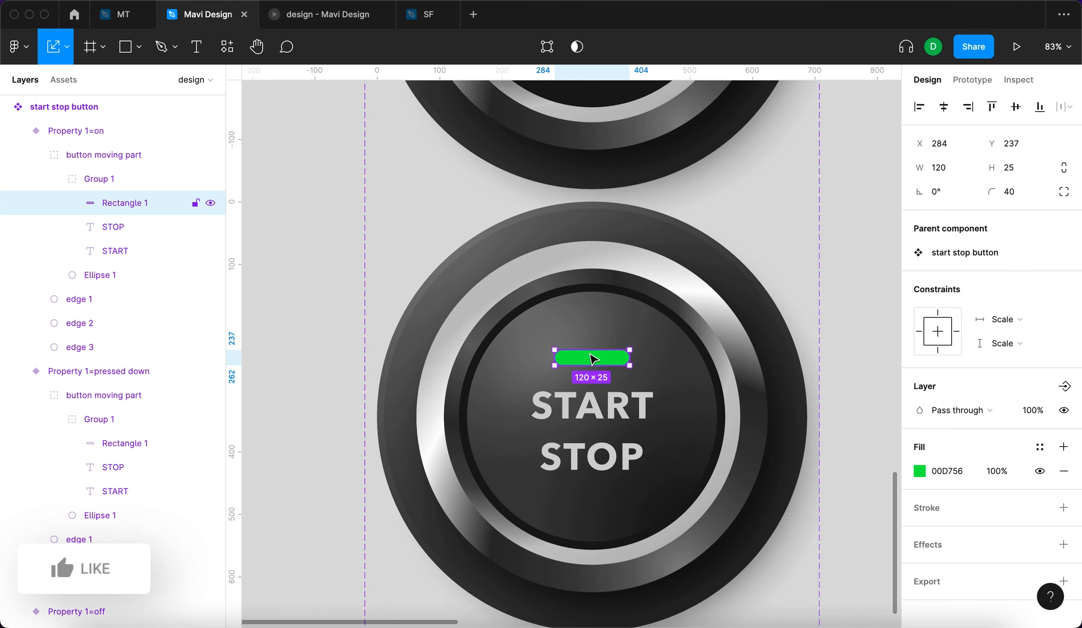
pyautogui.scroll(-1, 969, 504)
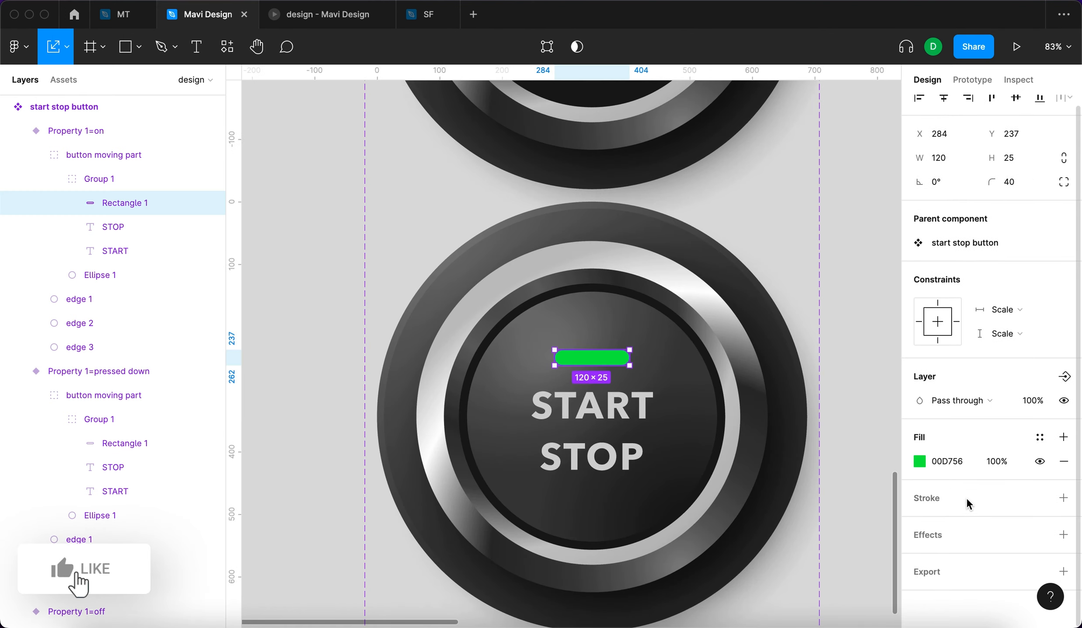
pyautogui.click(1059, 538)
pyautogui.scroll(-1, 986, 527)
pyautogui.click(920, 538)
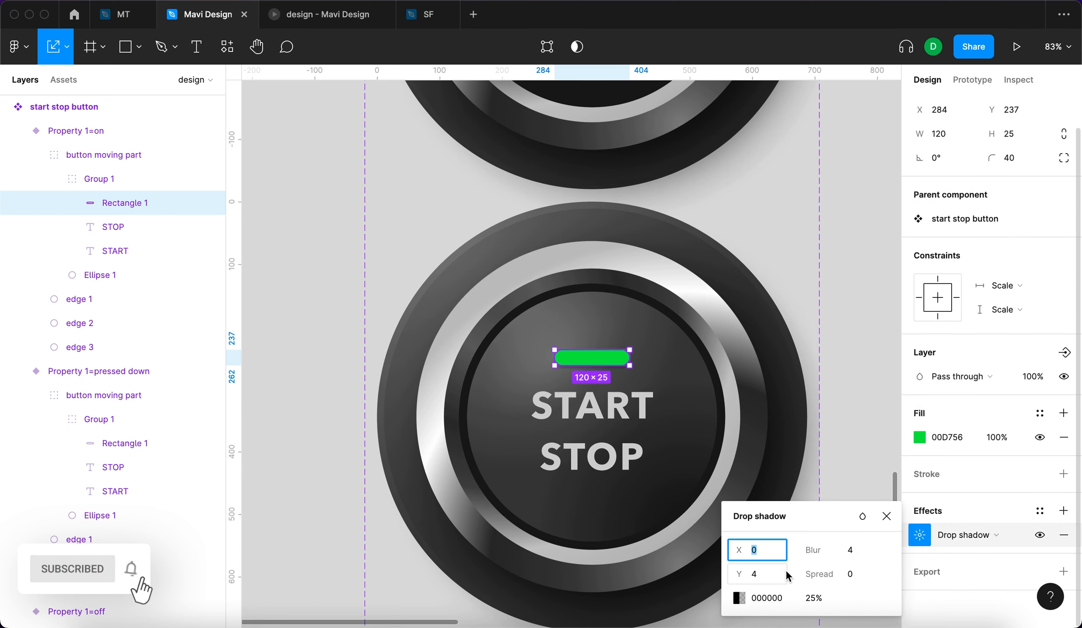
pyautogui.click(772, 574)
pyautogui.write('0')
pyautogui.press('Return')
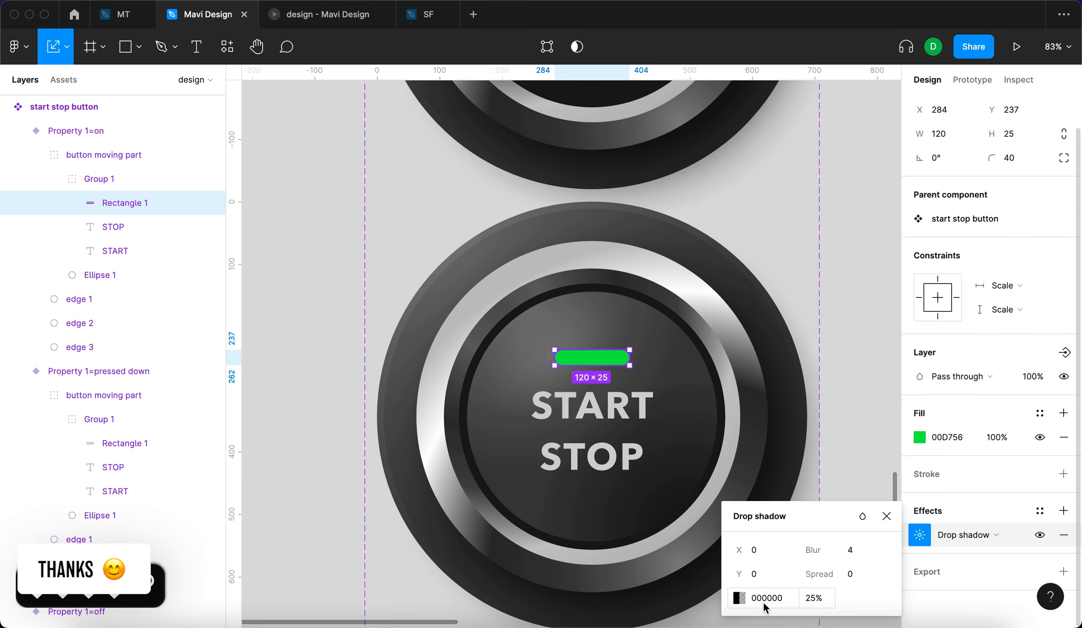
# Set the indicator bar's drop shadow color to the bar's own green 00D756 at 100% opacity.
pyautogui.click(739, 598)
pyautogui.click(562, 460)
pyautogui.hscroll(5, 480, 349)
pyautogui.click(432, 336)
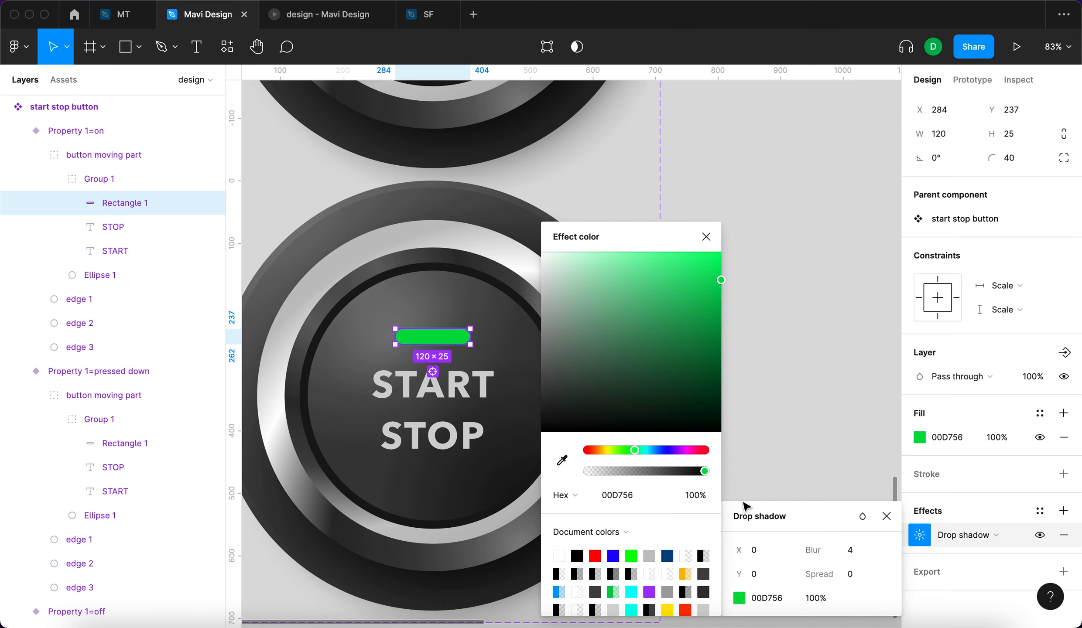
pyautogui.click(706, 236)
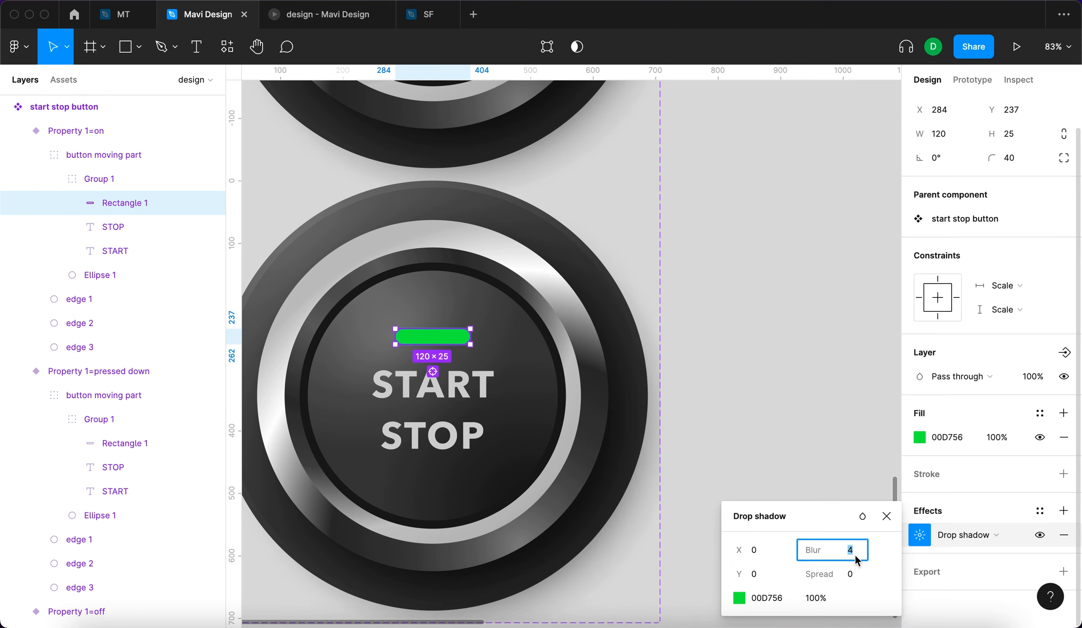
# Increase the blur of the indicator bar's green drop shadow to 54.
pyautogui.hotkey('shift', 'Up')
pyautogui.hotkey('shift', 'Up')
pyautogui.hotkey('shift', 'Up')
pyautogui.hotkey('shift', 'Up')
pyautogui.hotkey('shift', 'Up')
pyautogui.hotkey('shift', 'Down')
pyautogui.hotkey('shift', 'Up')
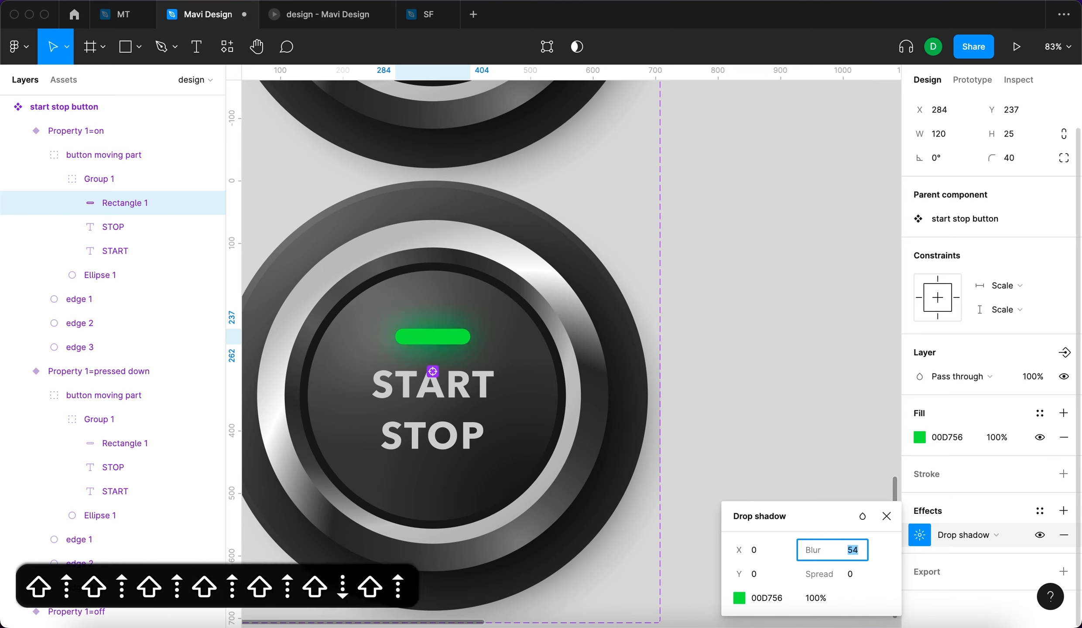
pyautogui.hotkey('shift', 'Up')
pyautogui.hotkey('shift', 'Down')
pyautogui.hotkey('shift', 'Up')
pyautogui.hotkey('shift', 'Up')
pyautogui.click(851, 553)
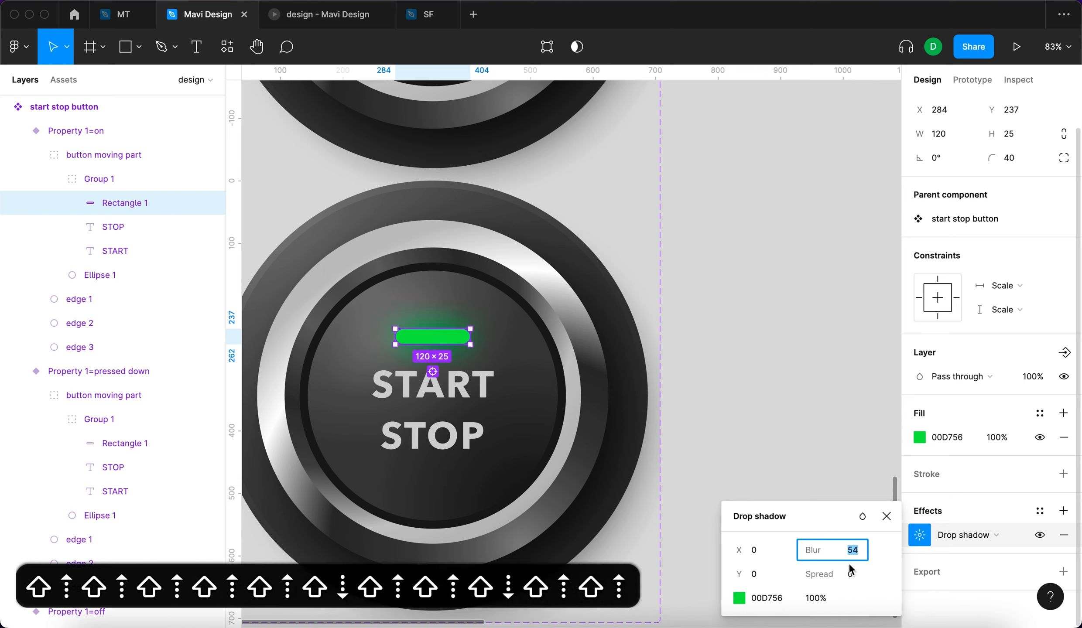
# Set the indicator bar's drop shadow spread to 4 and its color to the brighter green 14EE6B.
pyautogui.click(851, 575)
pyautogui.hotkey('shift', 'Up')
pyautogui.hotkey('shift', 'Down')
pyautogui.press('Up')
pyautogui.press('Up')
pyautogui.press('Up')
pyautogui.press('Up')
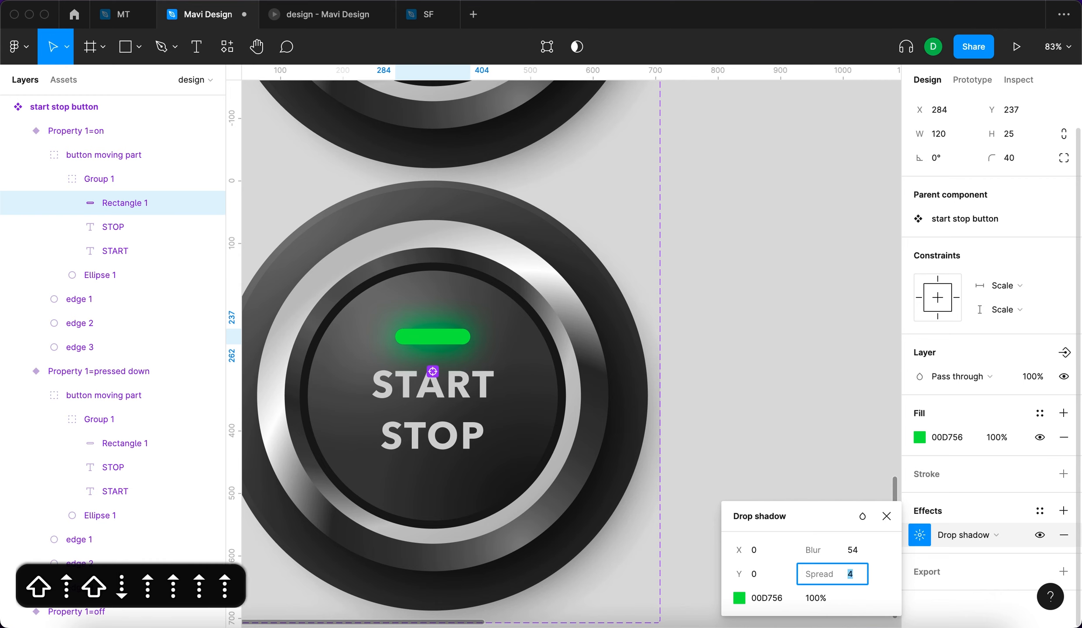
pyautogui.press('Return')
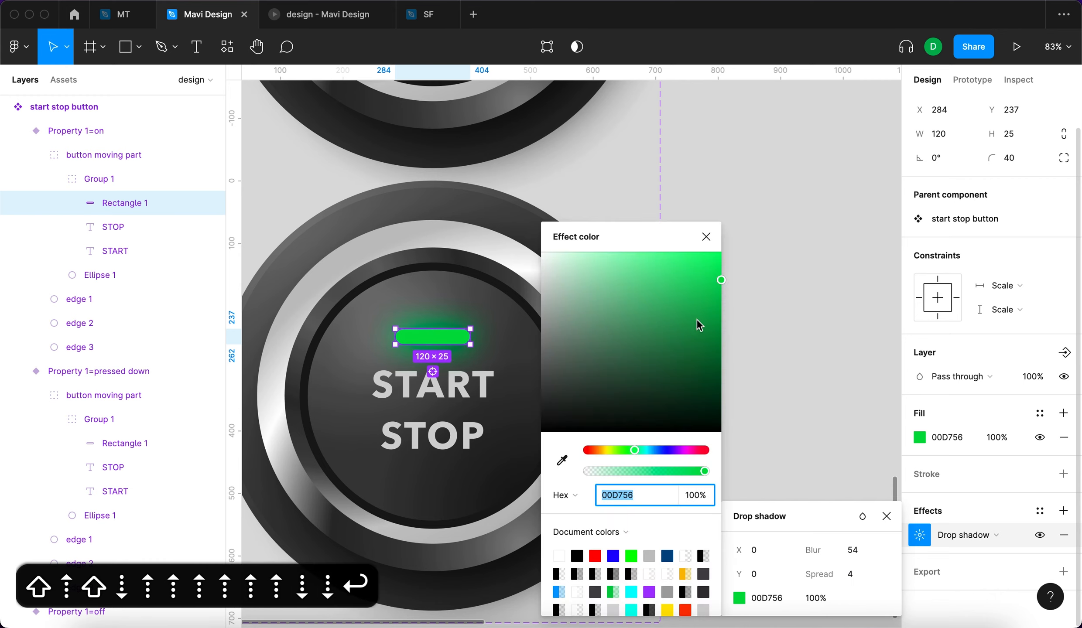
pyautogui.click(717, 284)
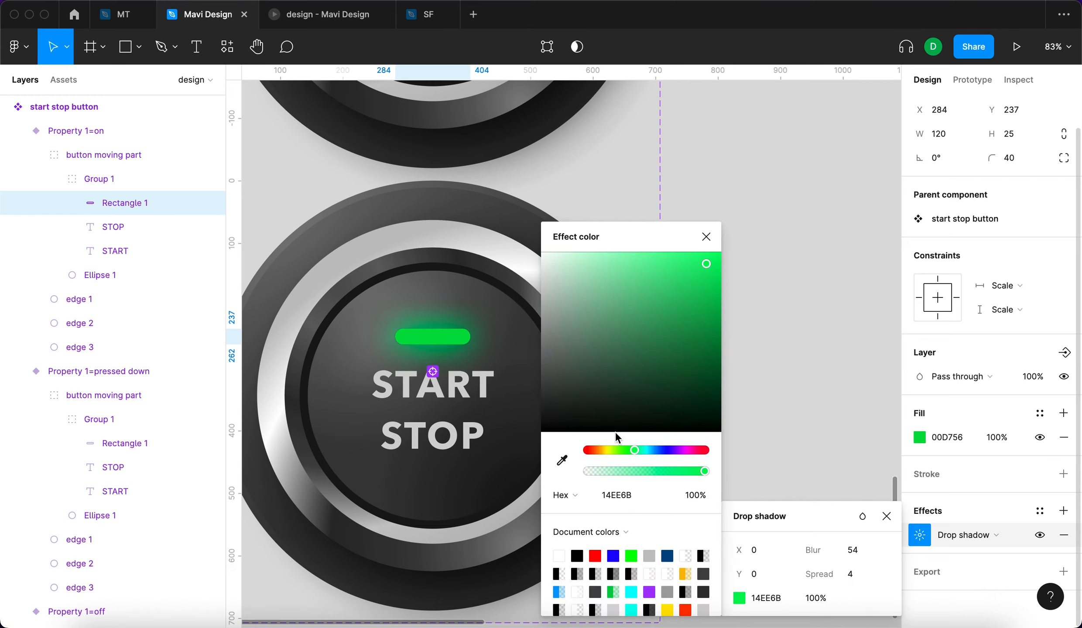
pyautogui.scroll(5, 570, 301)
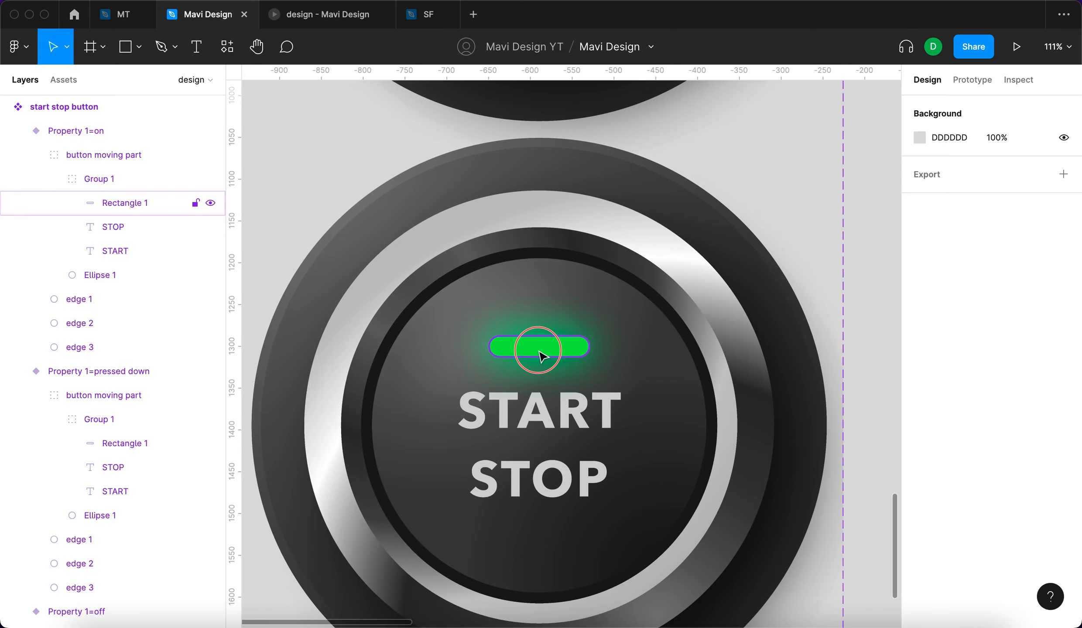
# Change the on variant's indicator bar fill to the slightly brighter green 00DE59.
pyautogui.click(541, 355)
pyautogui.scroll(-5, 541, 357)
pyautogui.click(423, 366)
pyautogui.click(519, 387)
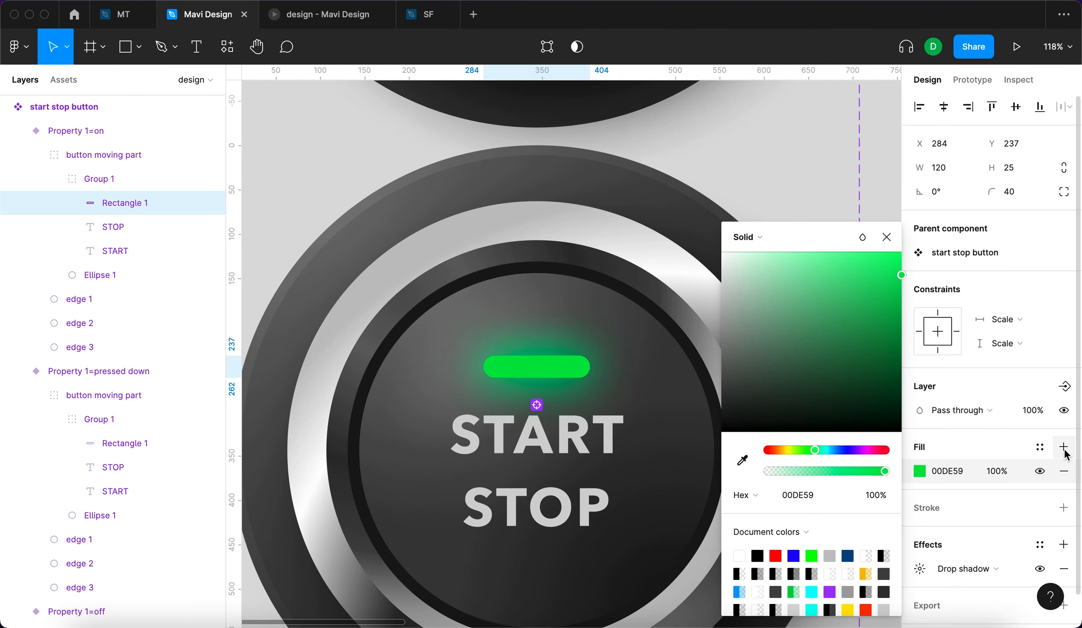
# Add a second fill on top of the indicator bar's green, using the same color 00DE59 at 20% opacity.
pyautogui.click(1064, 450)
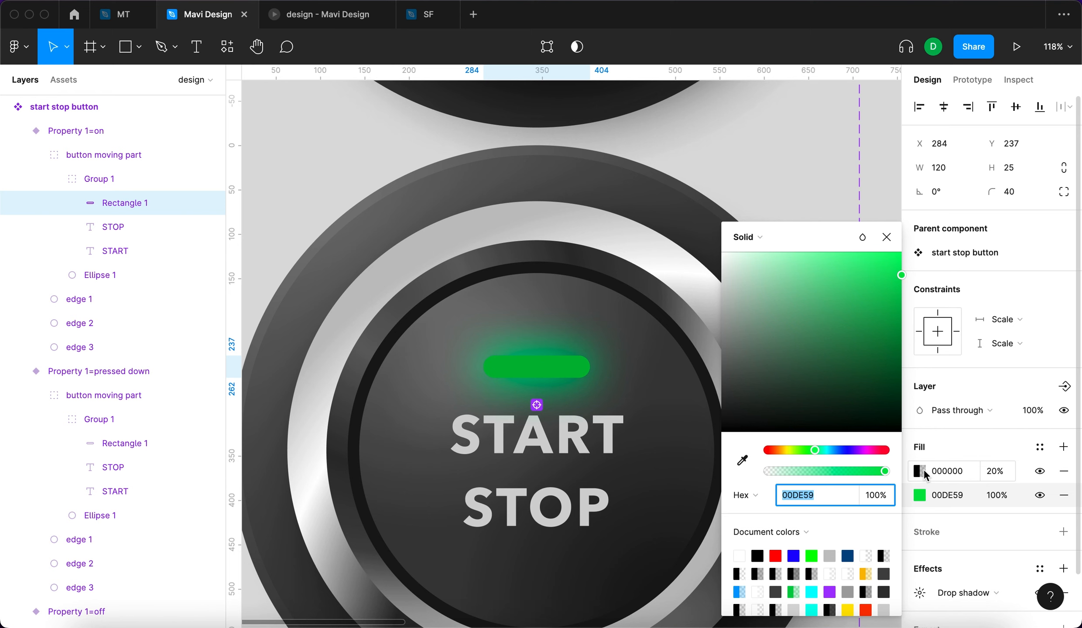
pyautogui.press('super+c')
pyautogui.click(920, 472)
pyautogui.press('super+v')
pyautogui.press('Return')
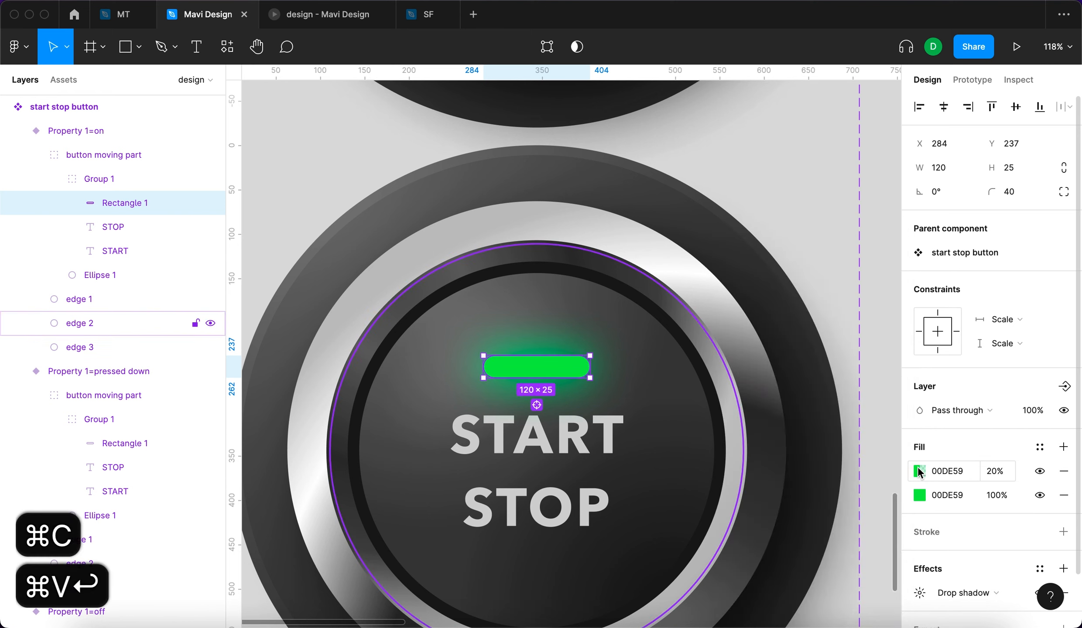
# Brighten the indicator bar's upper fill to 00FF66 and turn it into a radial gradient.
pyautogui.click(918, 470)
pyautogui.moveTo(792, 326); pyautogui.dragTo(912, 239)
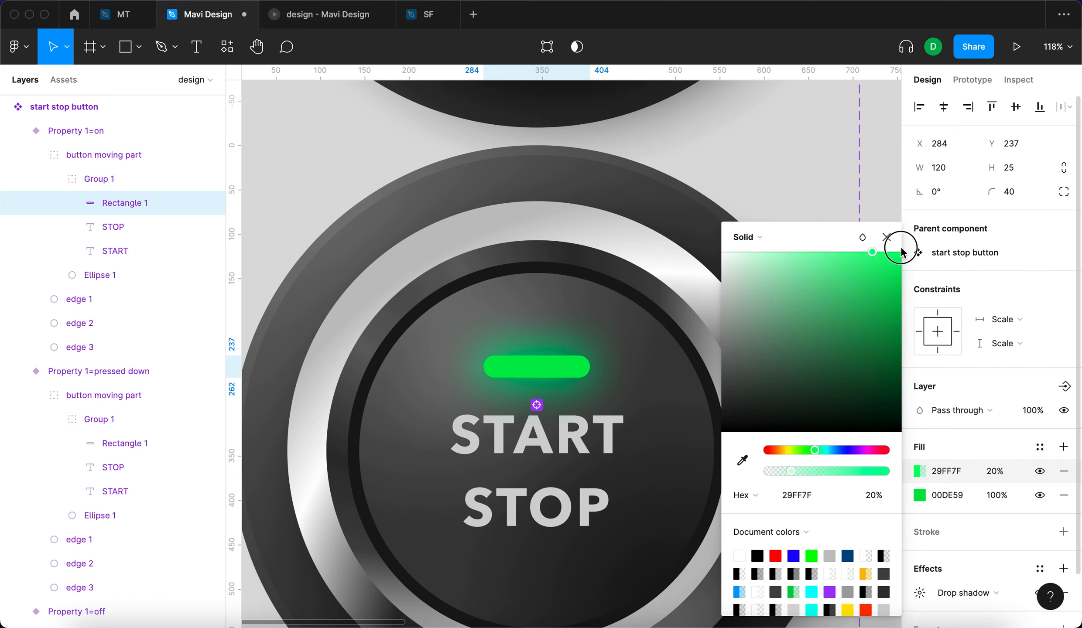
pyautogui.click(747, 237)
pyautogui.click(767, 271)
pyautogui.scroll(5, 515, 399)
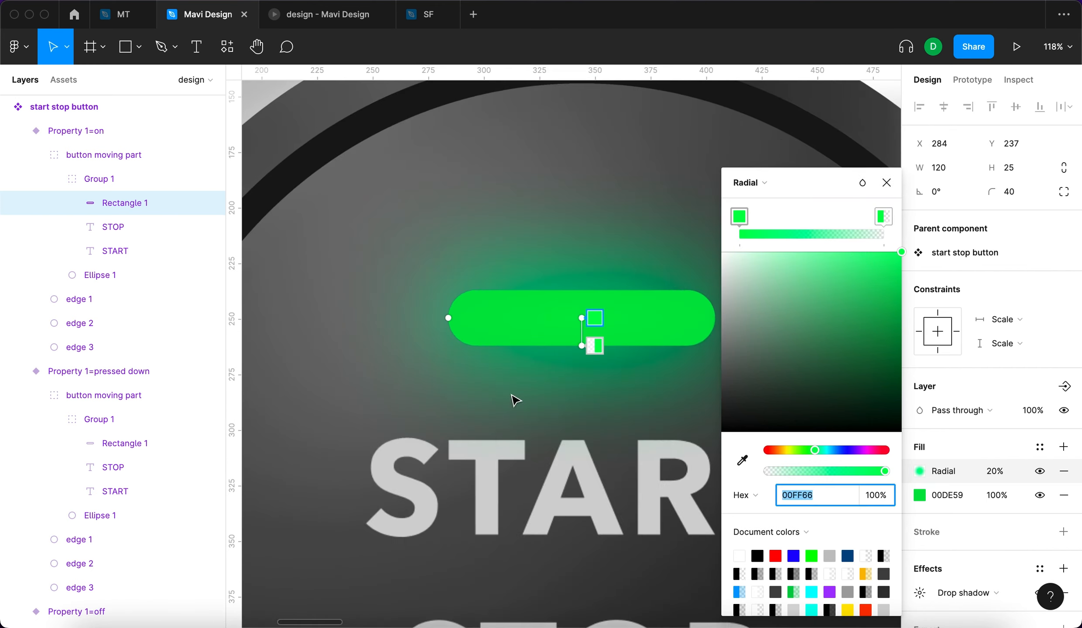
# Raise the opacity of the indicator bar's radial gradient fill to 100%.
pyautogui.click(995, 471)
pyautogui.hotkey('shift', 'Up')
pyautogui.hotkey('shift', 'Up')
pyautogui.hotkey('shift', 'Up')
pyautogui.hotkey('shift', 'Up')
pyautogui.hotkey('shift', 'Up')
pyautogui.hotkey('shift', 'Up')
pyautogui.hotkey('shift', 'Up')
pyautogui.hotkey('shift', 'Up')
pyautogui.hotkey('shift', 'Up')
pyautogui.hotkey('shift', 'Up')
pyautogui.hotkey('shift', 'Up')
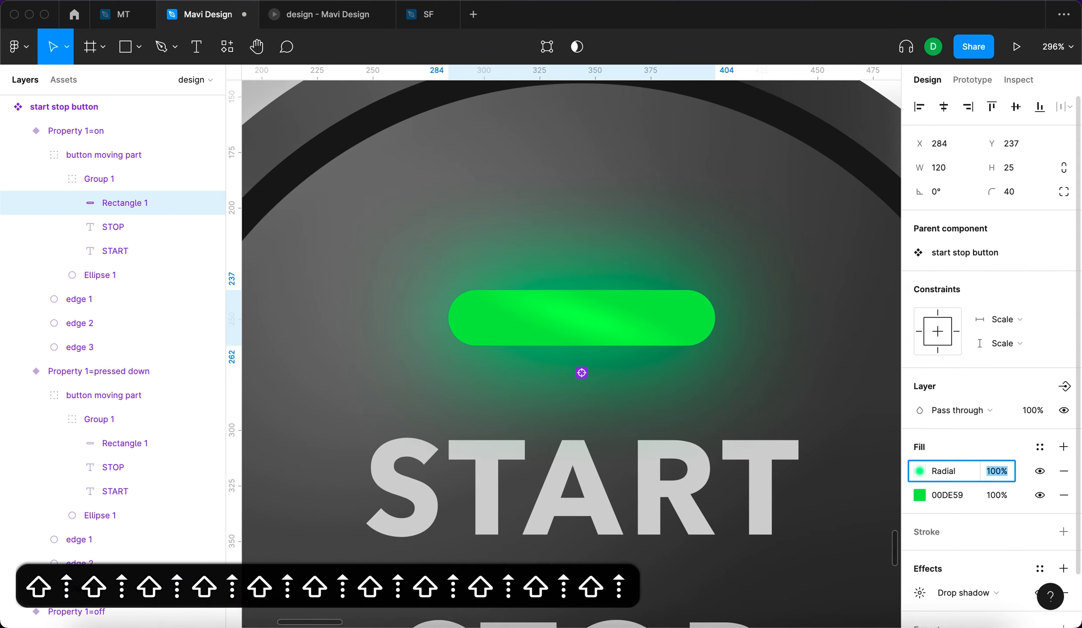
pyautogui.hotkey('shift', 'Up')
pyautogui.hotkey('shift', 'Up')
pyautogui.hotkey('shift', 'Up')
pyautogui.press('Return')
pyautogui.click(919, 471)
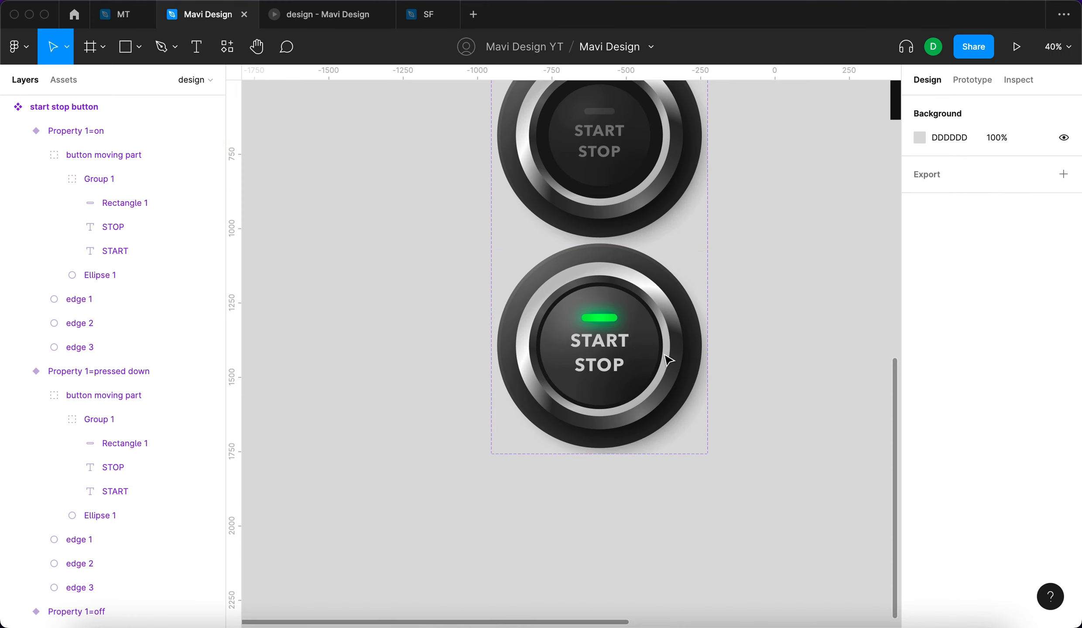
# Try tinting the white stop of the radial stroke gradient on the on variant's edge 1 to pale green C6FFE3.
pyautogui.scroll(5, 587, 315)
pyautogui.keyDown('super'); pyautogui.click(617, 297); pyautogui.keyUp('super')
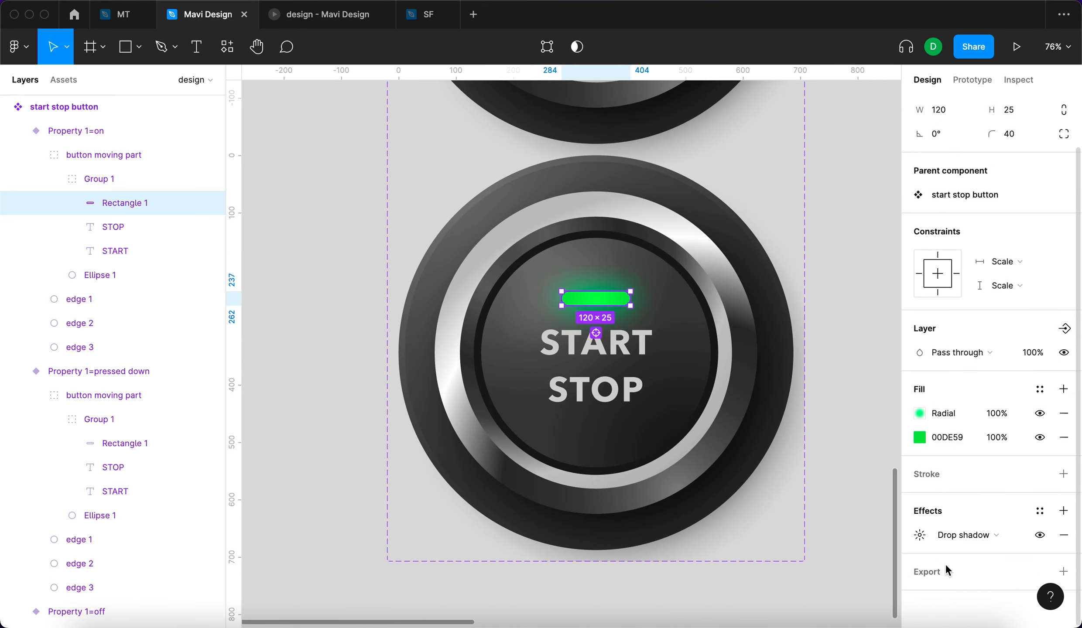
pyautogui.press('Escape')
pyautogui.scroll(-5, 644, 389)
pyautogui.scroll(3, 588, 322)
pyautogui.keyDown('super'); pyautogui.click(717, 357); pyautogui.keyUp('super')
pyautogui.click(919, 532)
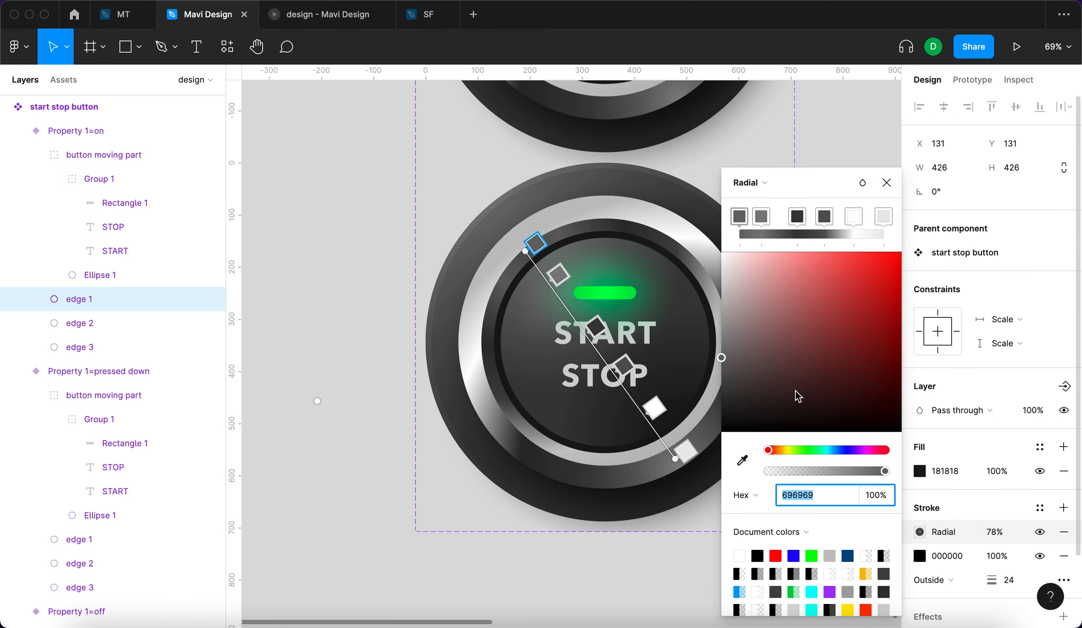
pyautogui.scroll(-2, 611, 357)
pyautogui.hscroll(3, 611, 358)
pyautogui.click(854, 216)
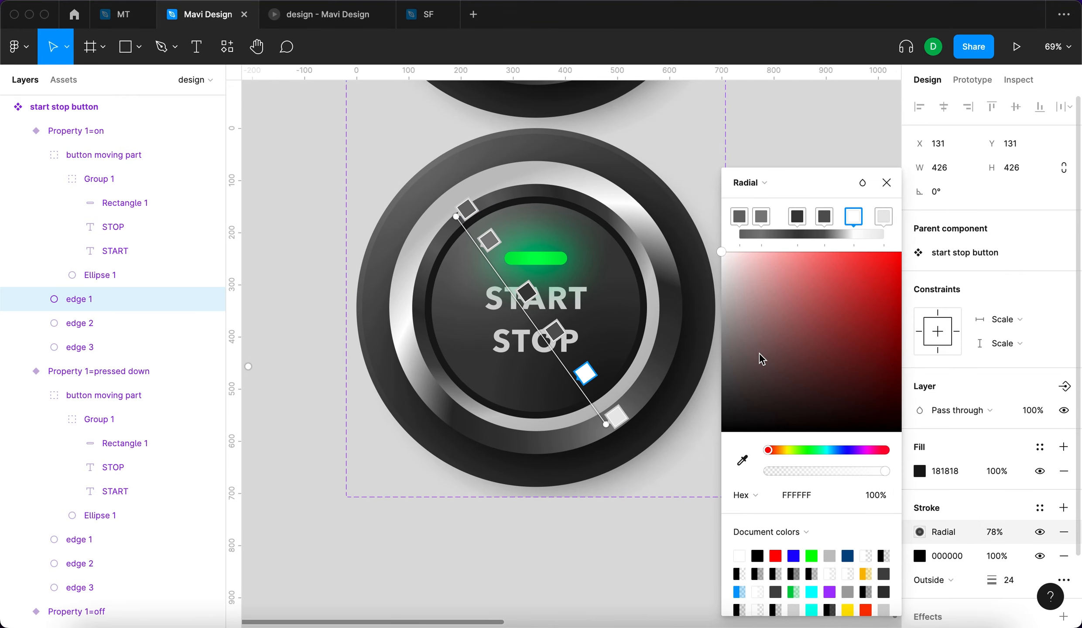
pyautogui.click(803, 450)
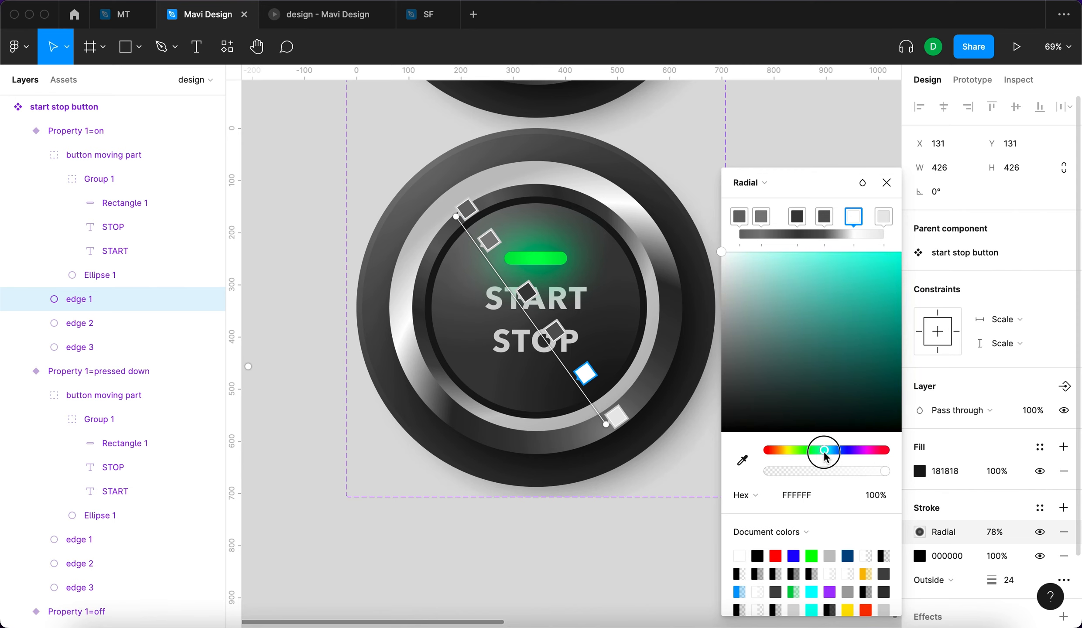
pyautogui.click(754, 252)
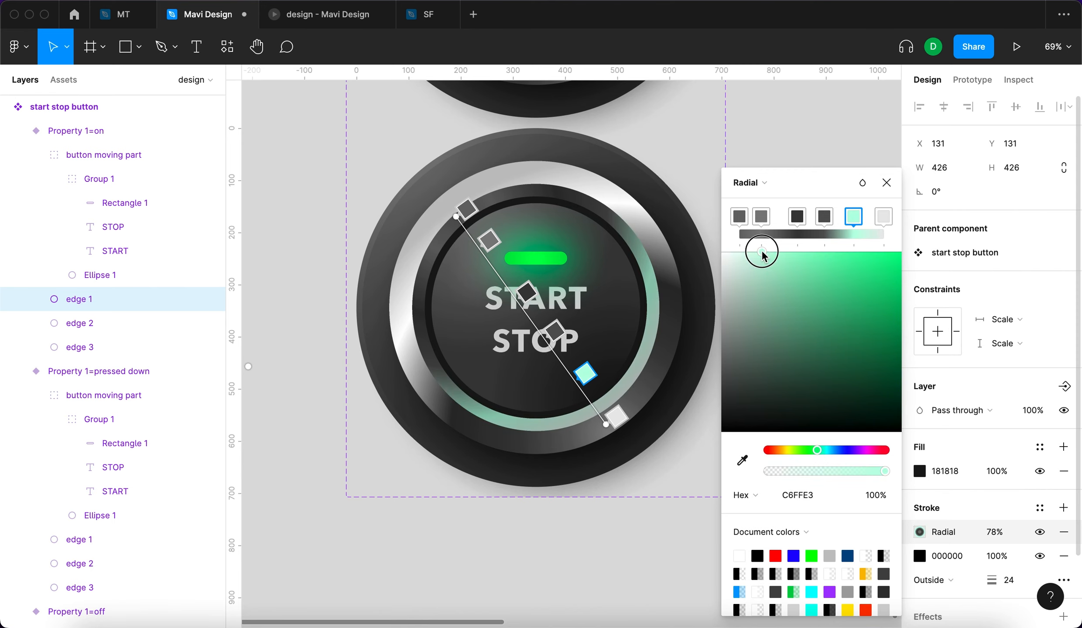
# Recolor the solid stroke beneath the radial stroke of the on variant's edge 1 to a green sampled from the indicator bar.
pyautogui.scroll(-1, 966, 562)
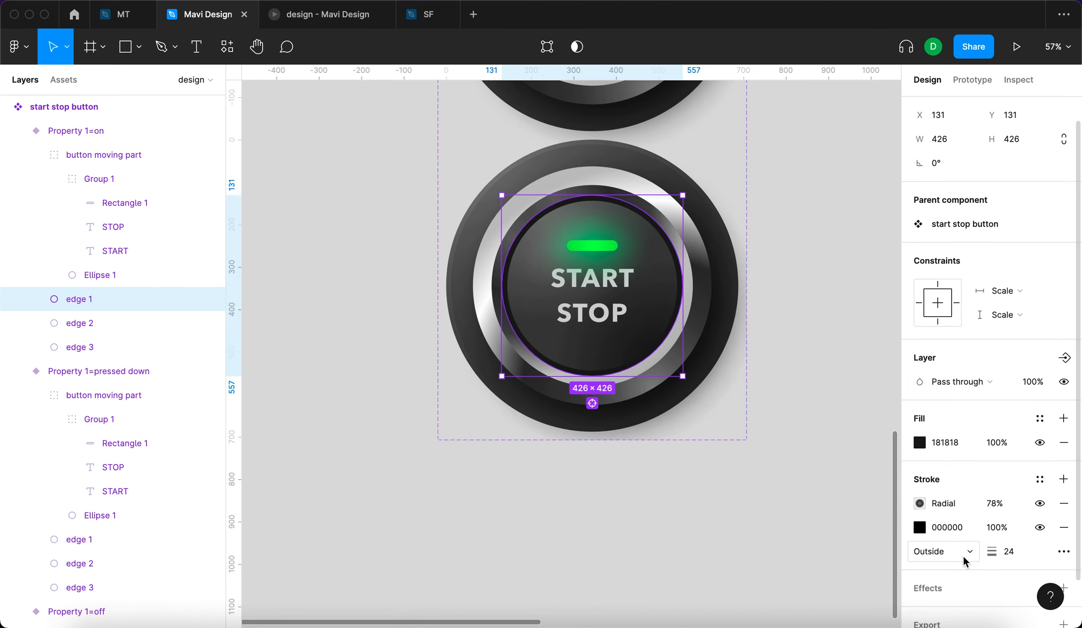
pyautogui.click(921, 529)
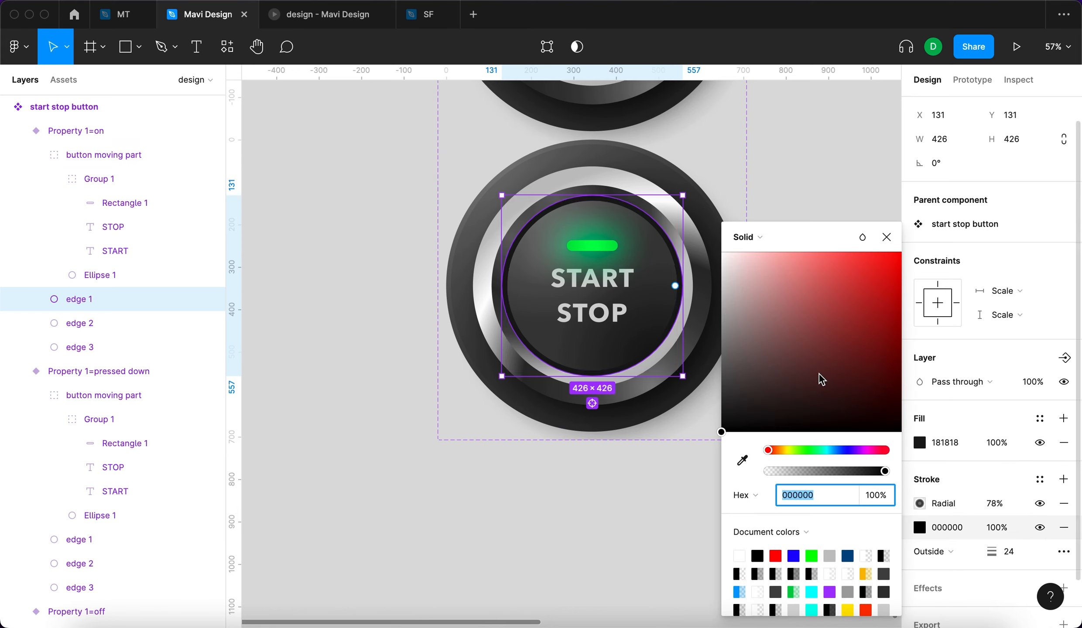
pyautogui.moveTo(797, 452); pyautogui.dragTo(817, 450)
pyautogui.moveTo(826, 370)
pyautogui.mouseDown()
pyautogui.moveTo(838, 350)
pyautogui.moveTo(857, 356)
pyautogui.moveTo(854, 340)
pyautogui.mouseUp()
pyautogui.press('i')
pyautogui.click(595, 241)
pyautogui.moveTo(884, 278); pyautogui.dragTo(903, 317)
pyautogui.moveTo(902, 317); pyautogui.dragTo(909, 361)
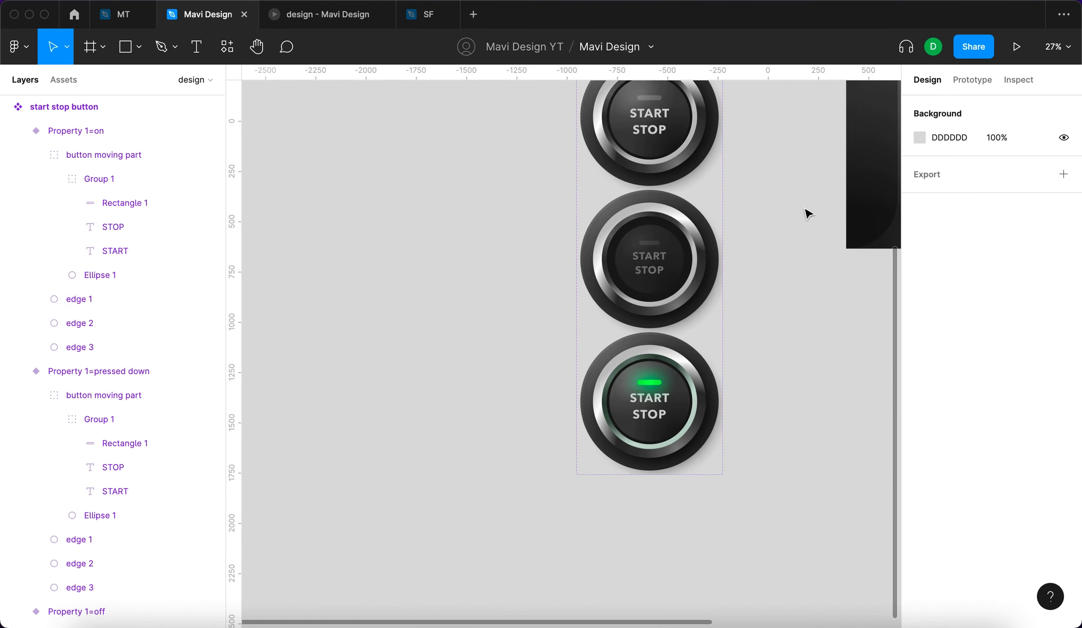
# Scale up the button moving part of the pressed down variant slightly around its center.
pyautogui.scroll(1, 807, 212)
pyautogui.scroll(5, 616, 442)
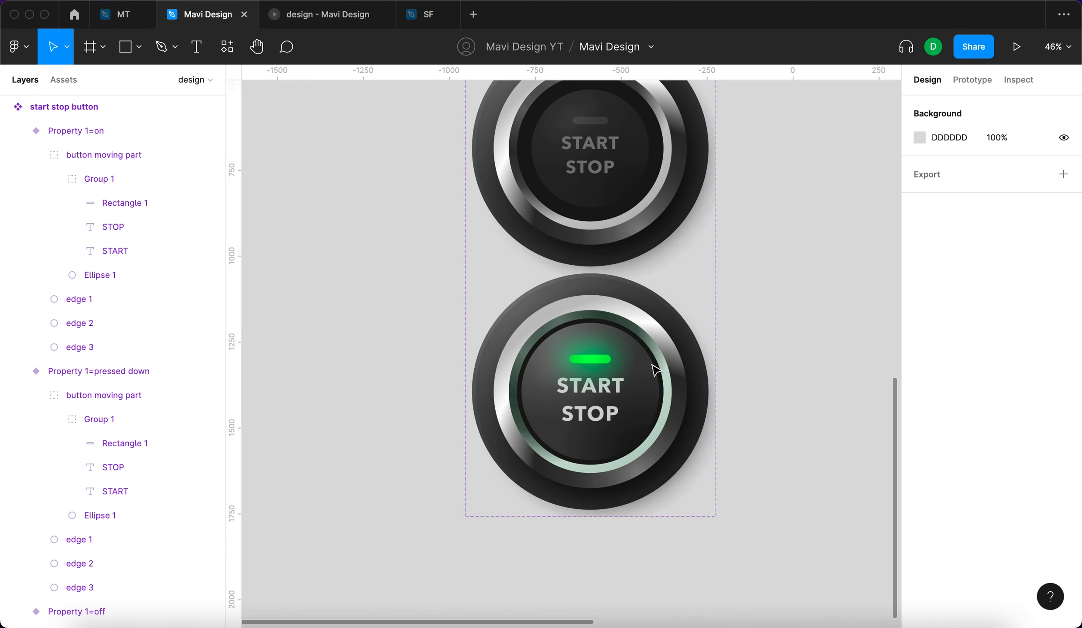
pyautogui.scroll(5, 597, 408)
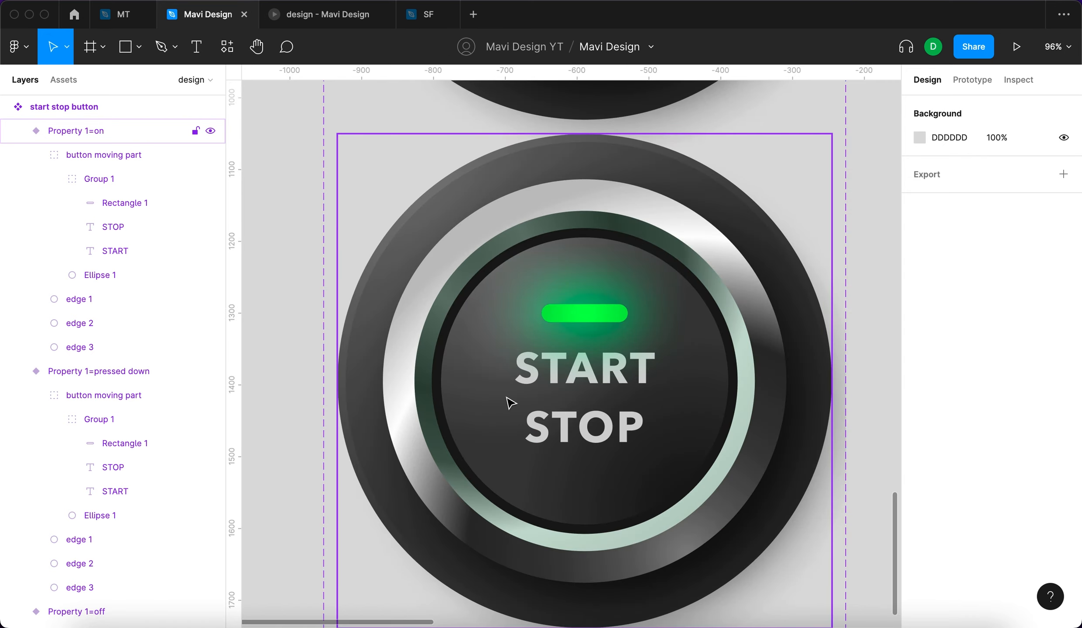
pyautogui.scroll(-6, 510, 402)
pyautogui.click(565, 327)
pyautogui.press('k')
pyautogui.scroll(5, 565, 327)
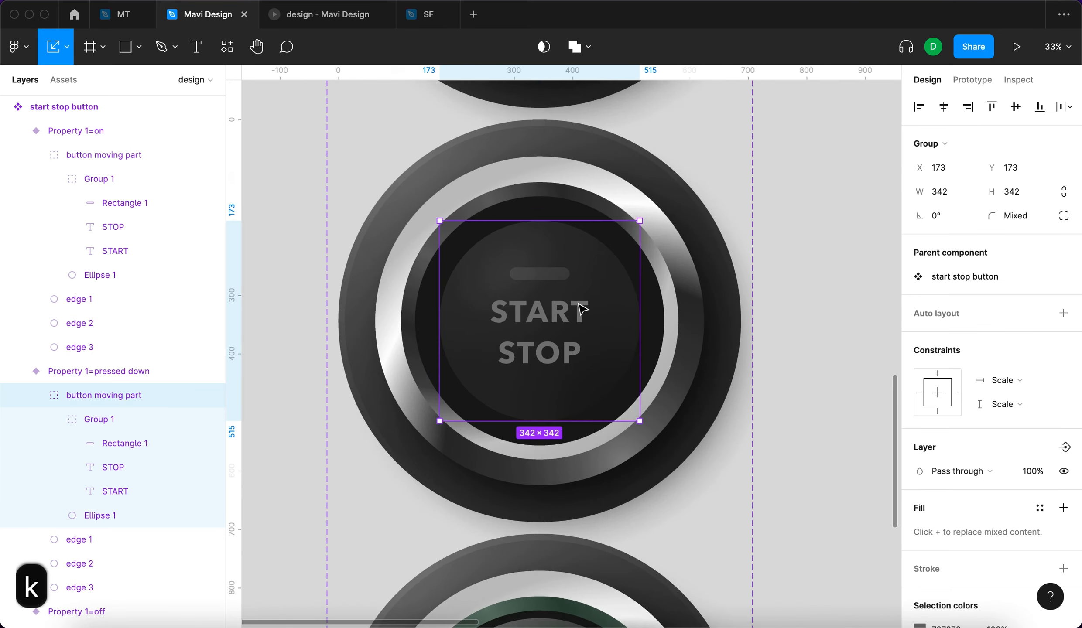
pyautogui.moveTo(640, 219); pyautogui.dragTo(666, 209)
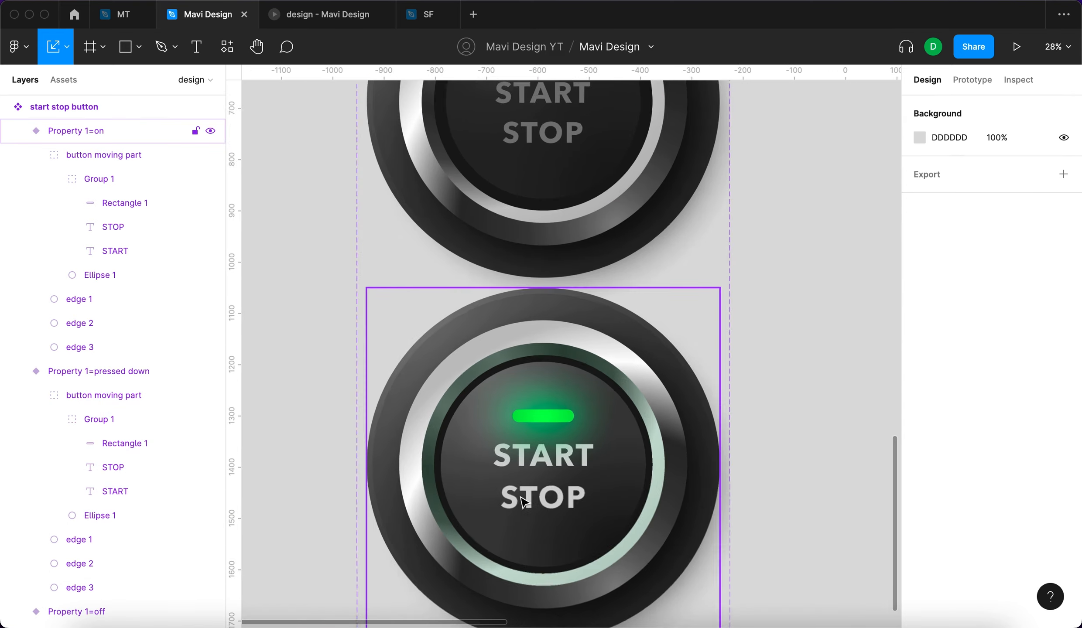
# Change the fill of the on variant's START and STOP texts to white FFFFFF.
pyautogui.scroll(5, 551, 500)
pyautogui.click(562, 502)
pyautogui.click(563, 501)
pyautogui.keyDown('shift'); pyautogui.click(579, 416); pyautogui.keyUp('shift')
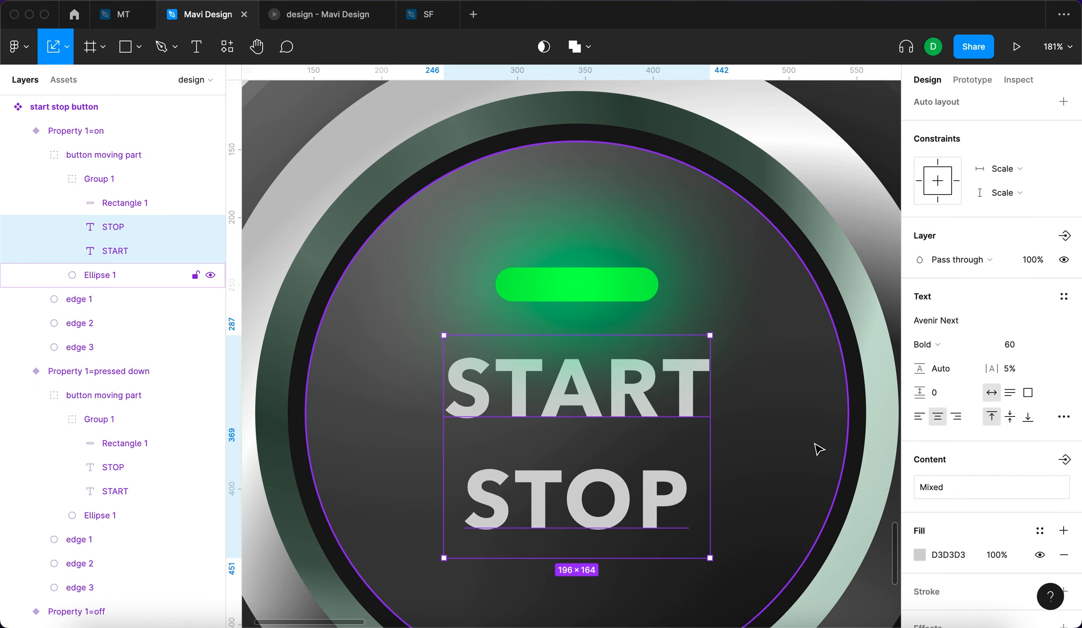
pyautogui.click(921, 555)
pyautogui.moveTo(789, 365); pyautogui.dragTo(703, 233)
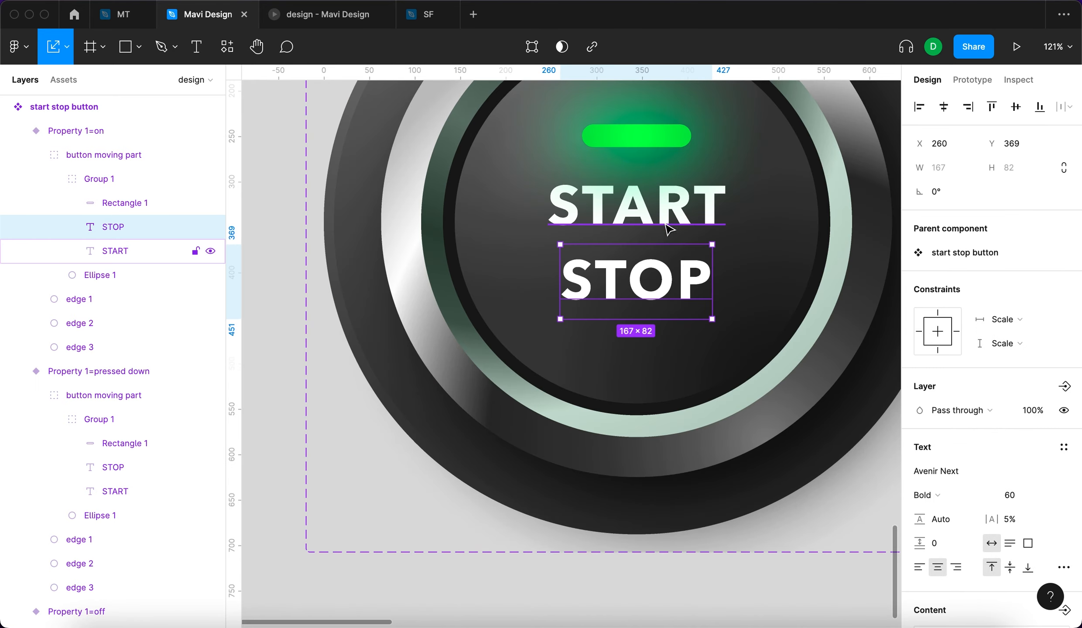
# Add a drop shadow with a vertical offset of 0 to the on variant's START and STOP texts.
pyautogui.keyDown('shift'); pyautogui.click(666, 223); pyautogui.keyUp('shift')
pyautogui.scroll(-10, 938, 393)
pyautogui.click(1063, 535)
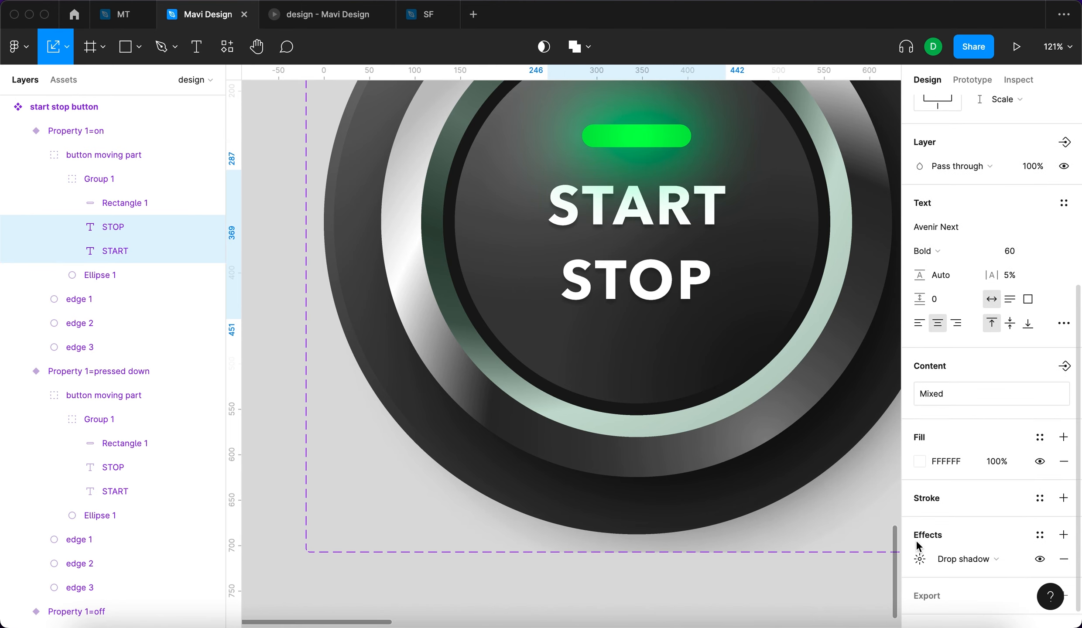
pyautogui.click(920, 559)
pyautogui.press('Tab')
pyautogui.write('0')
# Turn the on variant's text shadow into a glow by setting it to white FFFFFF at 37% opacity with a blur of 27.
pyautogui.click(739, 598)
pyautogui.click(640, 375)
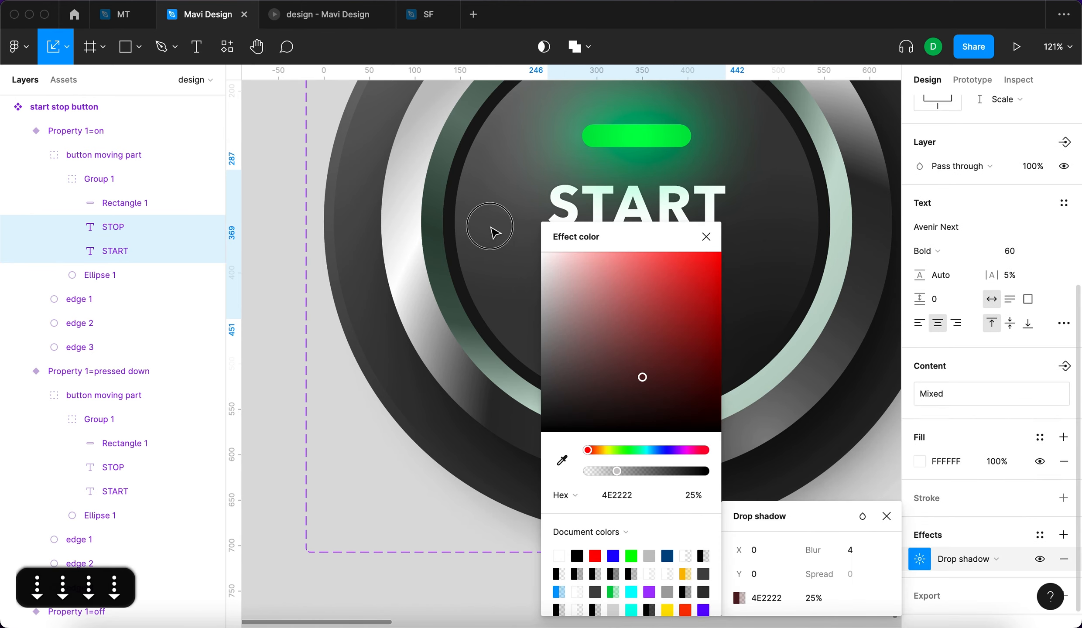
pyautogui.hotkey('shift', 'Down')
pyautogui.hotkey('shift', 'Down')
pyautogui.hotkey('shift', 'Up')
pyautogui.hotkey('shift', 'Up')
pyautogui.hotkey('shift', 'Up')
pyautogui.hotkey('shift', 'Down')
pyautogui.hotkey('shift', 'Down')
pyautogui.press('Up')
pyautogui.press('Up')
pyautogui.press('Up')
pyautogui.hotkey('shift', 'Down')
pyautogui.hotkey('shift', 'Down')
pyautogui.hotkey('shift', 'Down')
pyautogui.hotkey('shift', 'Up')
pyautogui.press('Up')
pyautogui.press('Up')
pyautogui.press('Up')
pyautogui.press('Down')
pyautogui.press('Return')
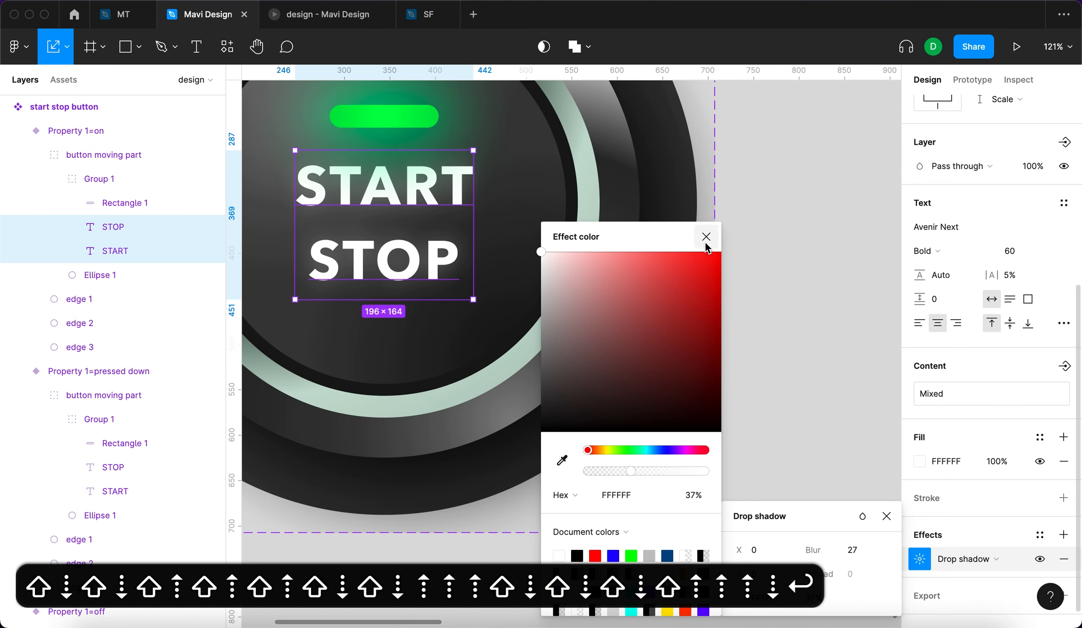
pyautogui.click(706, 241)
pyautogui.click(758, 301)
# Review the off, pressed down and on variants together and compare their appearance.
pyautogui.scroll(-10, 680, 349)
pyautogui.hscroll(2, 632, 344)
pyautogui.scroll(5, 544, 346)
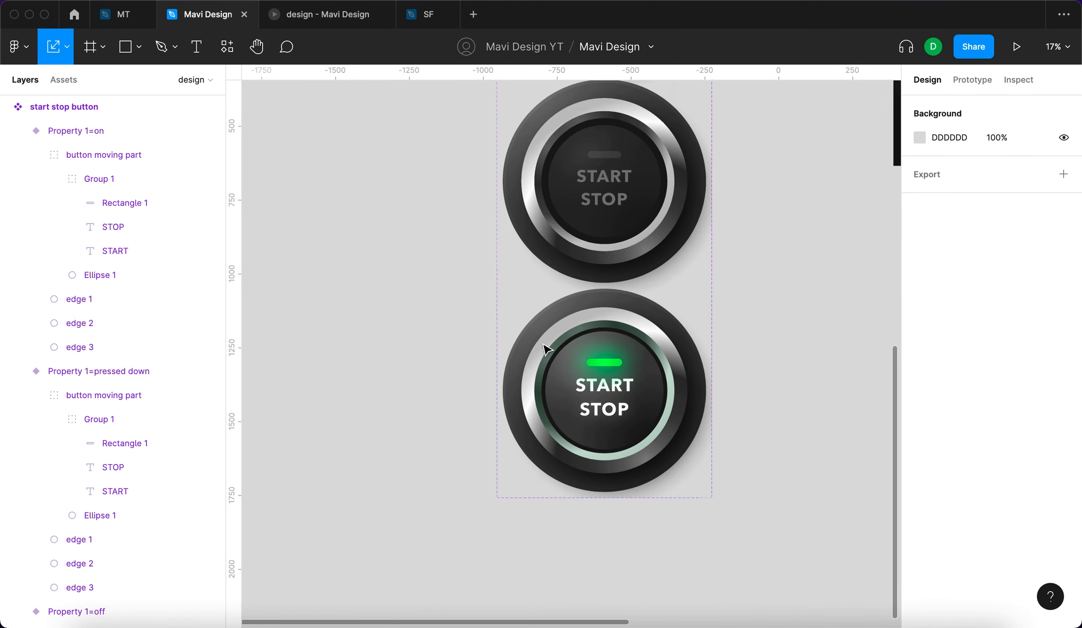
pyautogui.scroll(3, 596, 137)
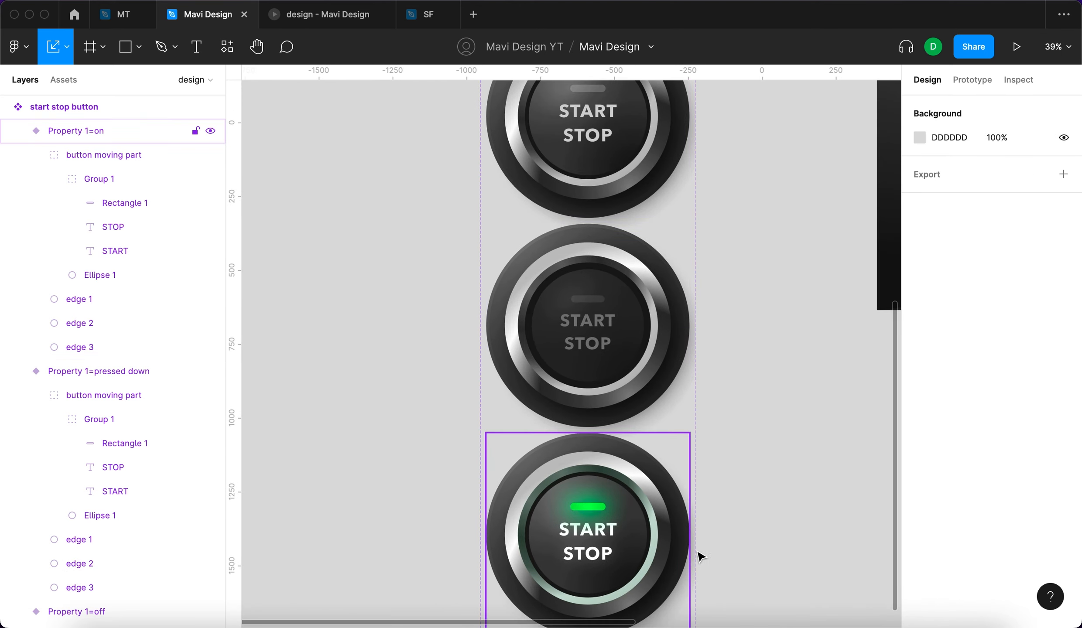
pyautogui.scroll(-5, 723, 548)
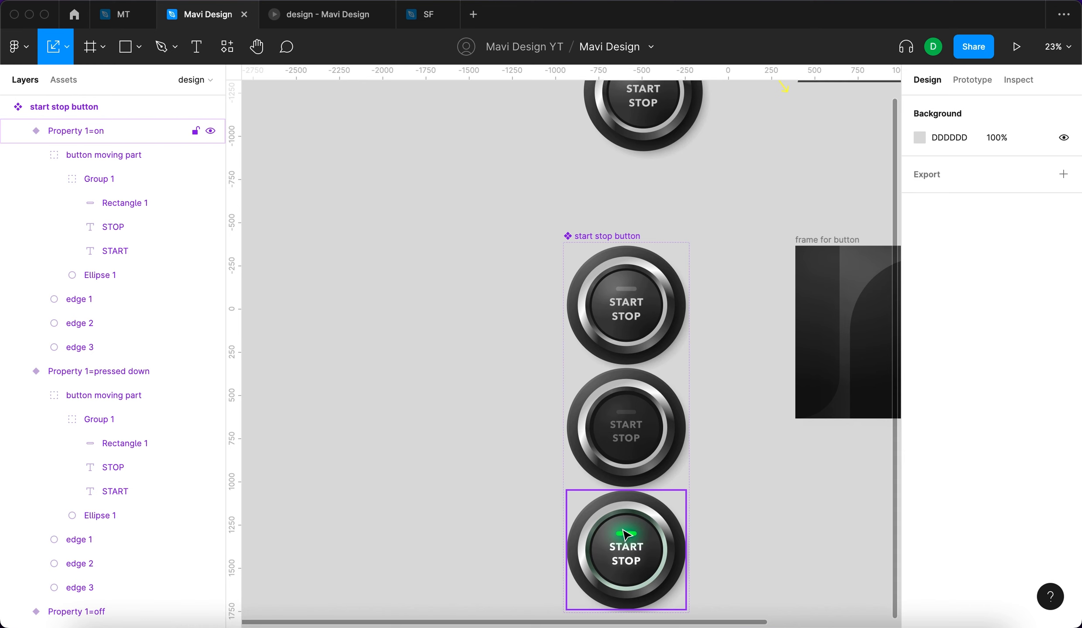
pyautogui.scroll(-2, 625, 541)
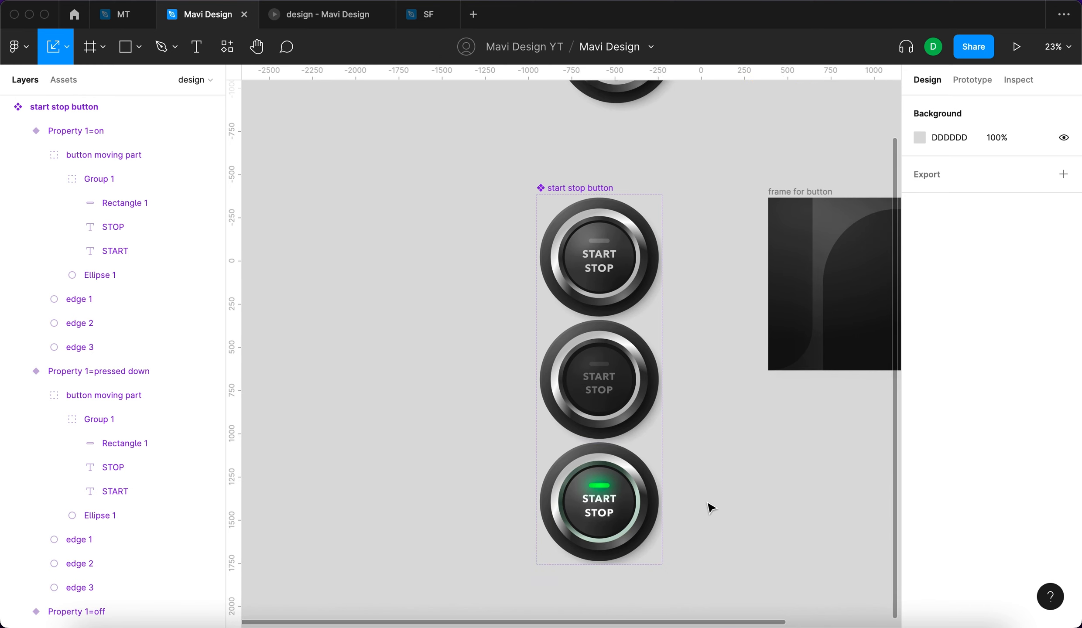
pyautogui.keyDown('super'); pyautogui.click(644, 505); pyautogui.keyUp('super')
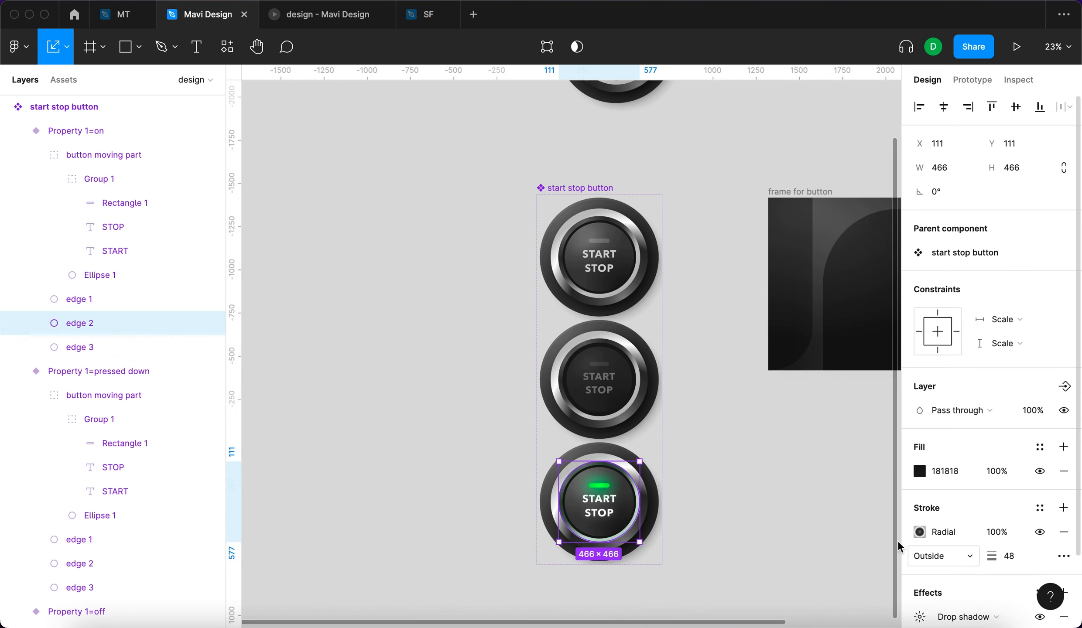
pyautogui.click(814, 525)
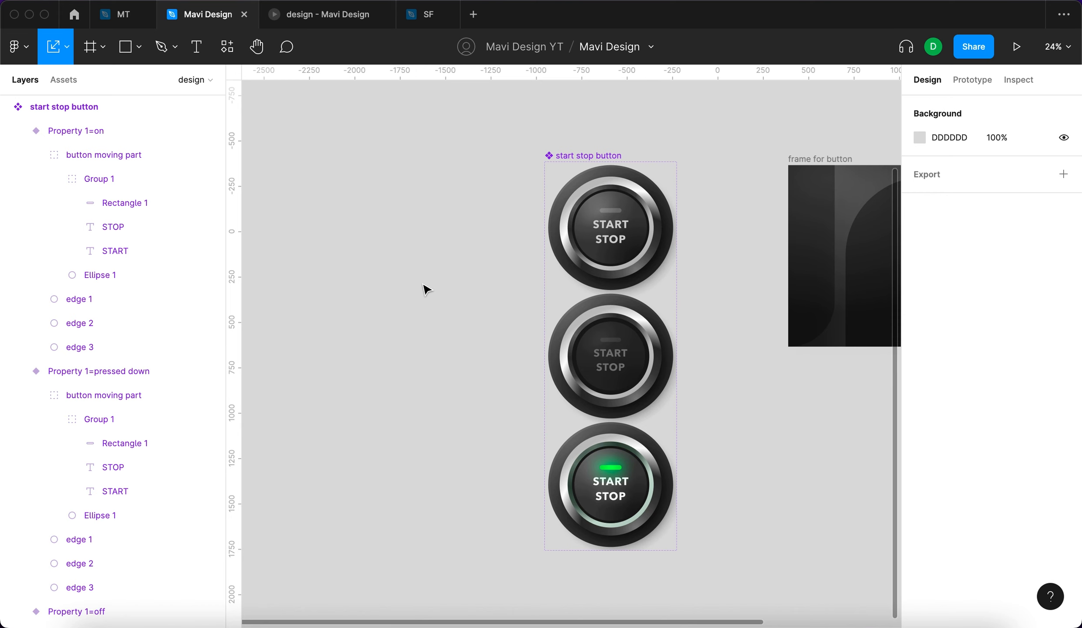
pyautogui.press('space')
pyautogui.moveTo(425, 288); pyautogui.dragTo(380, 283)
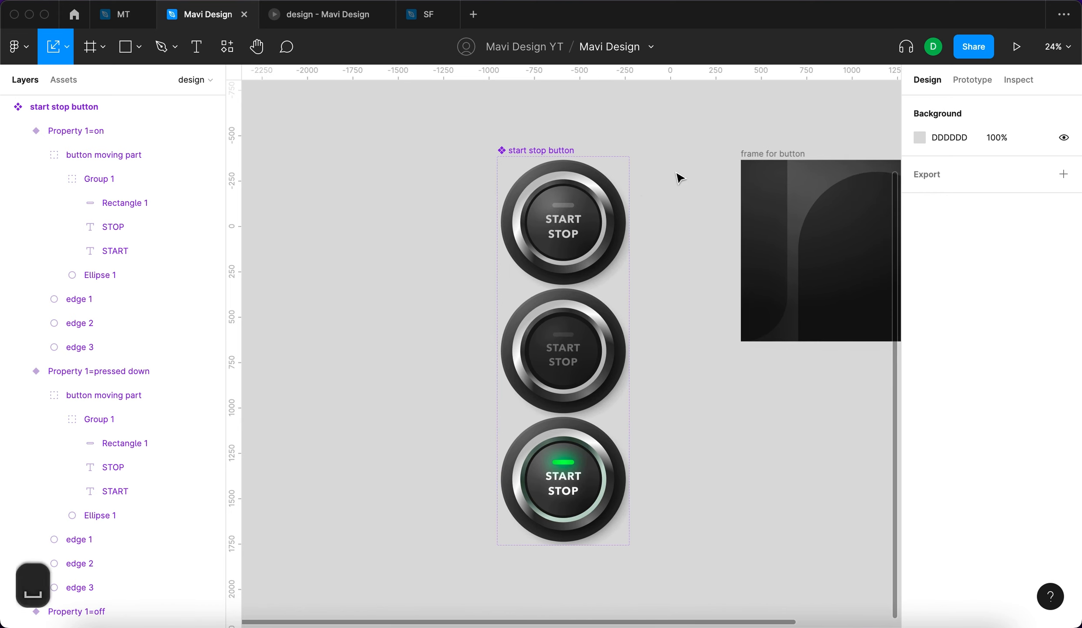
# Add a While pressing interaction on the off variant that changes it to the pressed down variant.
pyautogui.click(587, 220)
pyautogui.hscroll(2, 640, 211)
pyautogui.click(973, 80)
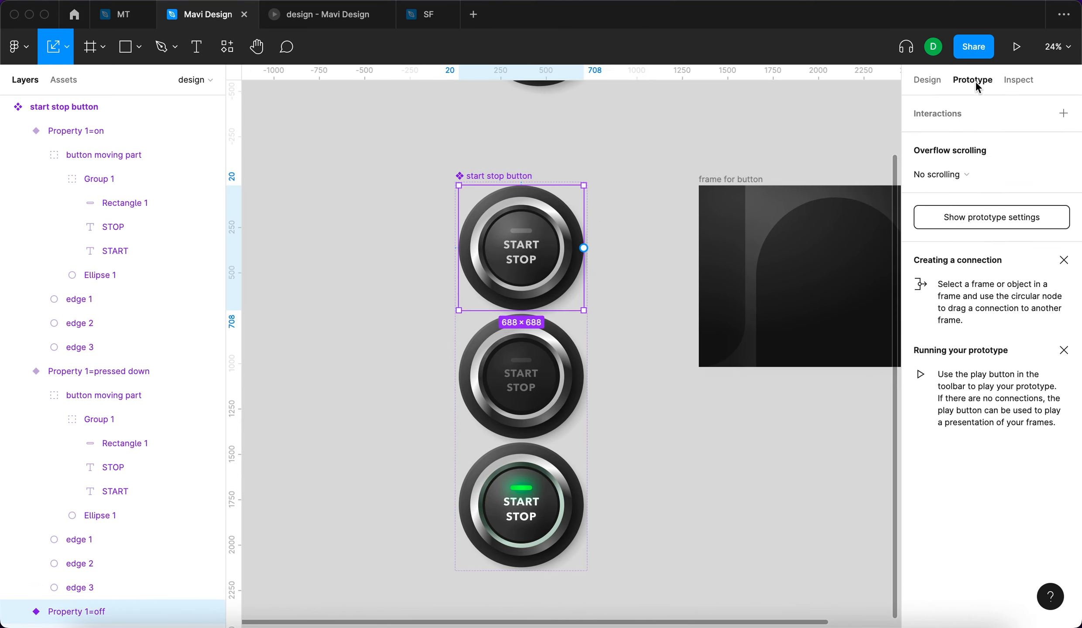
pyautogui.moveTo(584, 249); pyautogui.dragTo(549, 343)
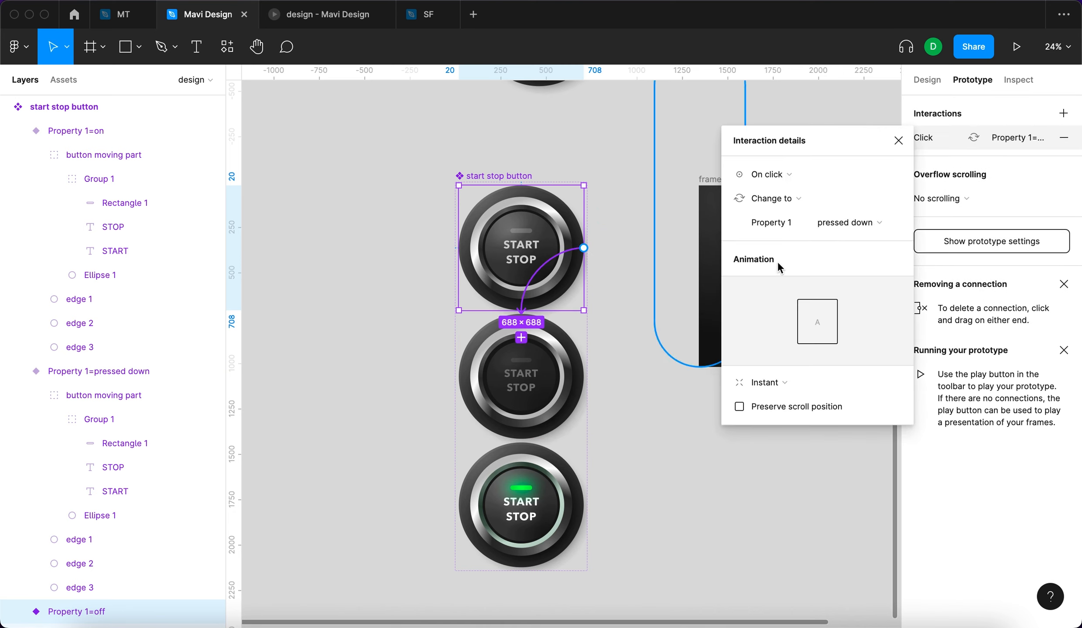
pyautogui.click(797, 177)
pyautogui.click(799, 230)
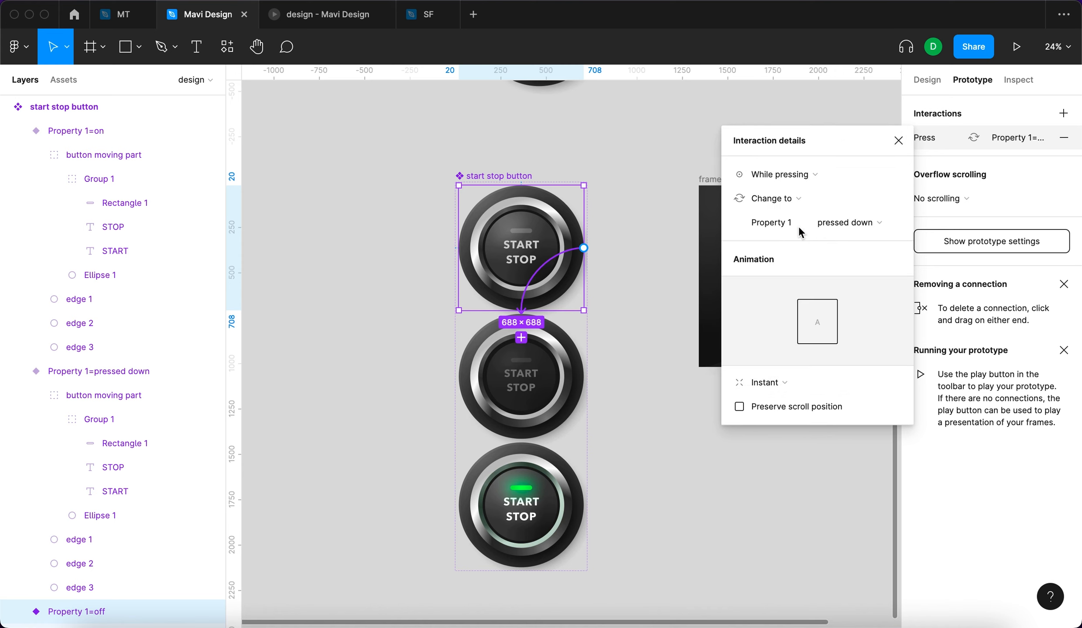
# Set the off variant's interaction to Smart animate with a duration of 200 ms.
pyautogui.click(802, 386)
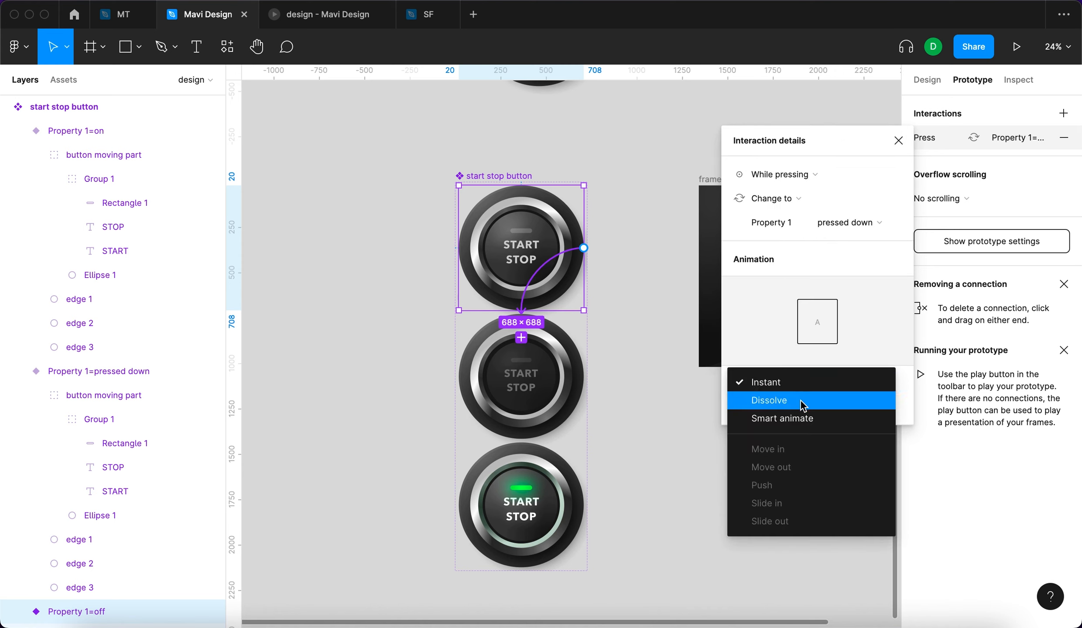
pyautogui.click(800, 413)
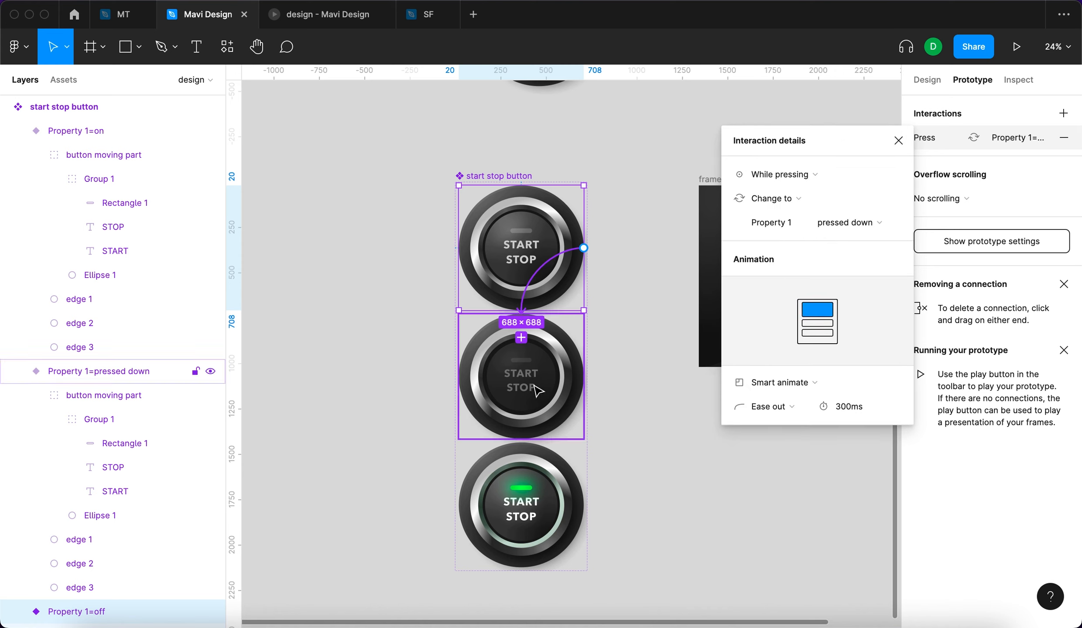
pyautogui.click(844, 407)
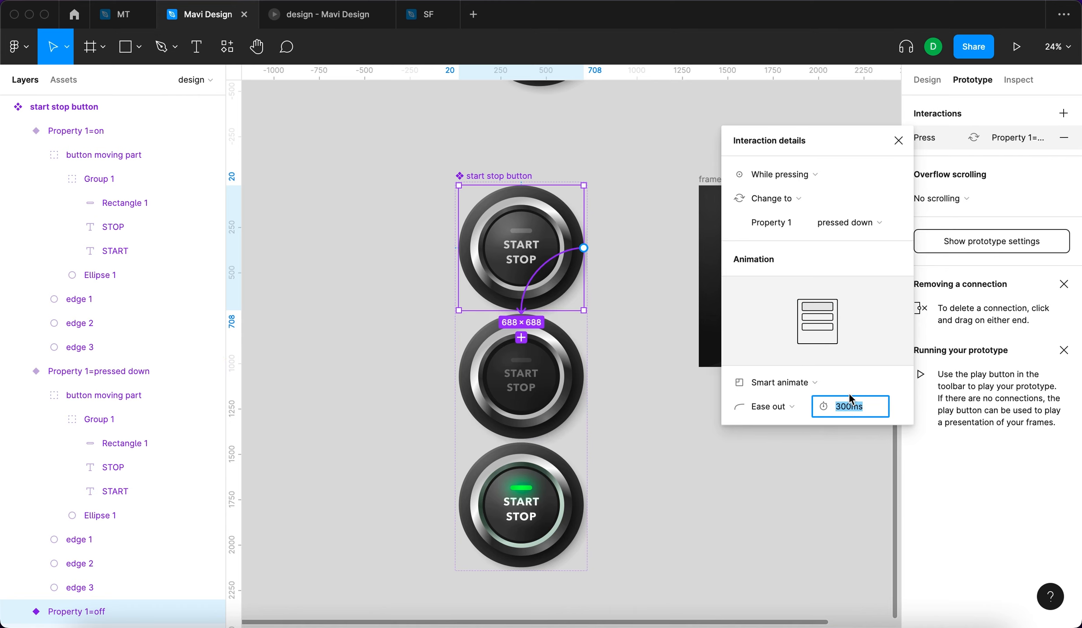
pyautogui.write('200')
# Add a Mouse up interaction on the pressed down variant that changes it to the on variant.
pyautogui.click(572, 390)
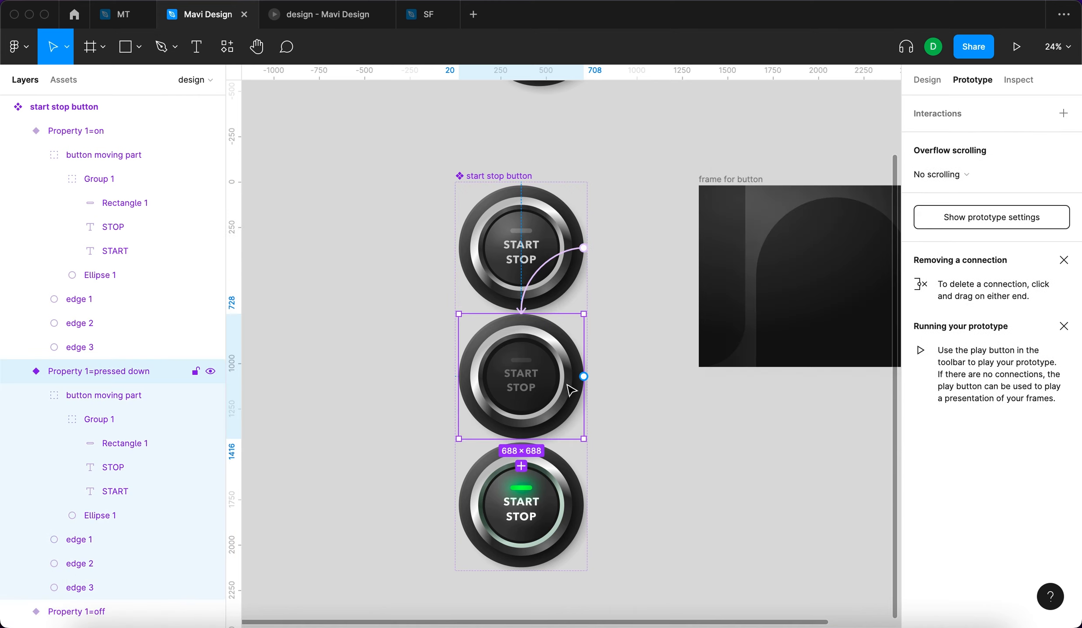
pyautogui.moveTo(583, 376); pyautogui.dragTo(572, 483)
pyautogui.click(779, 174)
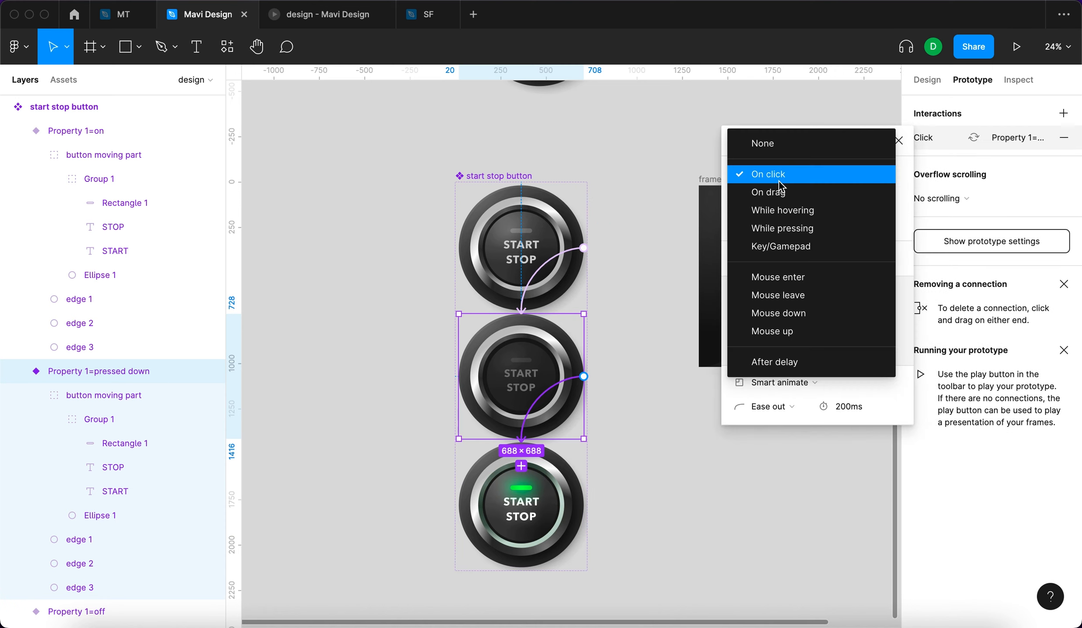
pyautogui.click(803, 331)
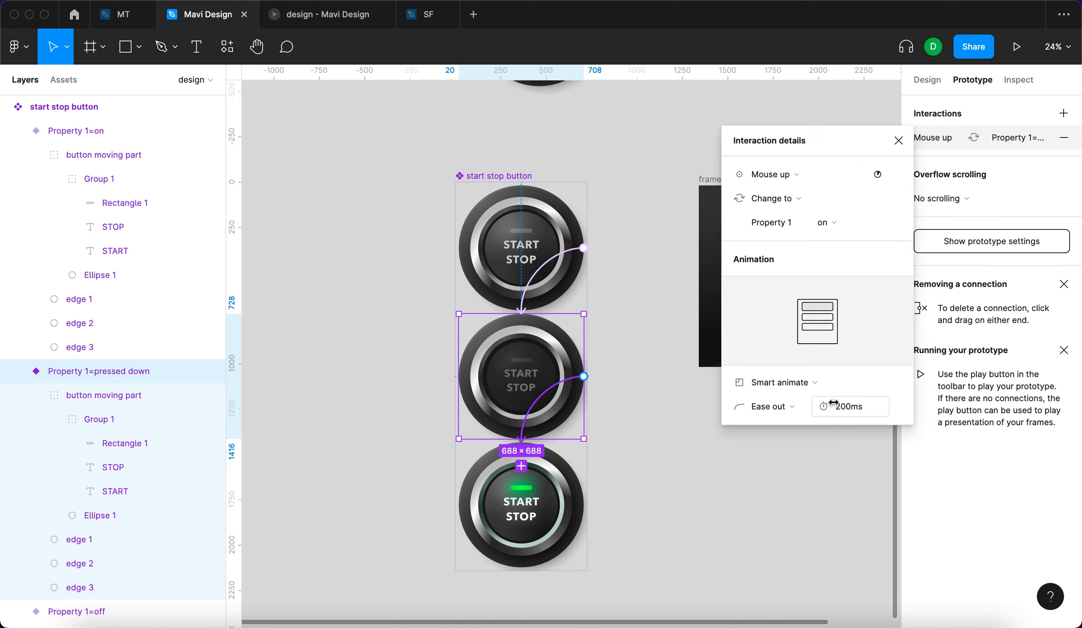
pyautogui.click(896, 143)
pyautogui.press('Escape')
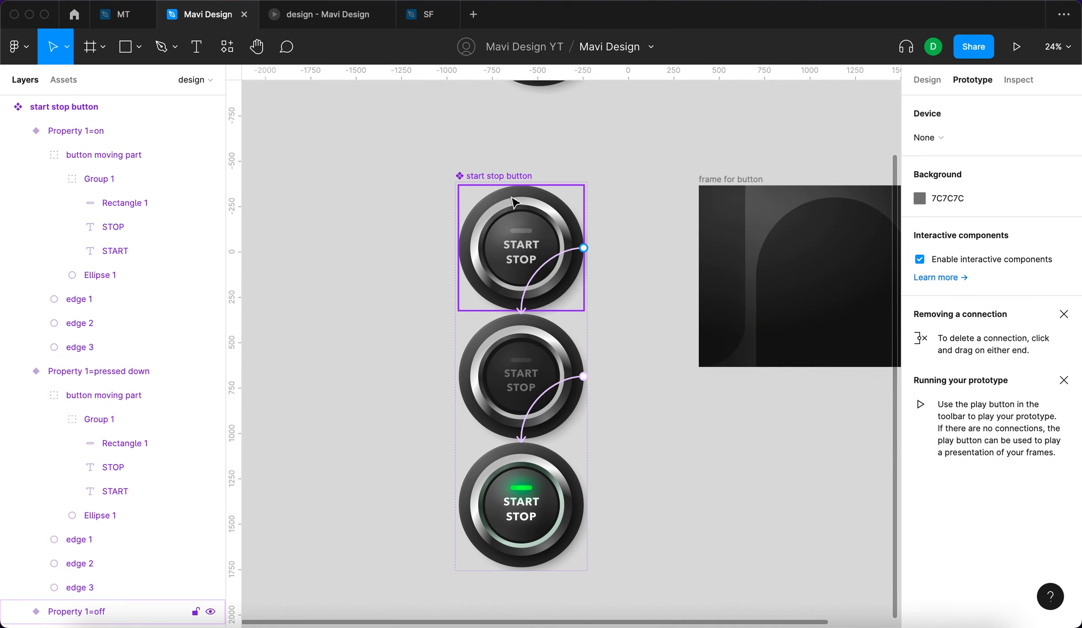
# Place an instance of the start stop button component in the frame for button and center it both ways.
pyautogui.click(63, 79)
pyautogui.moveTo(41, 233); pyautogui.dragTo(839, 265)
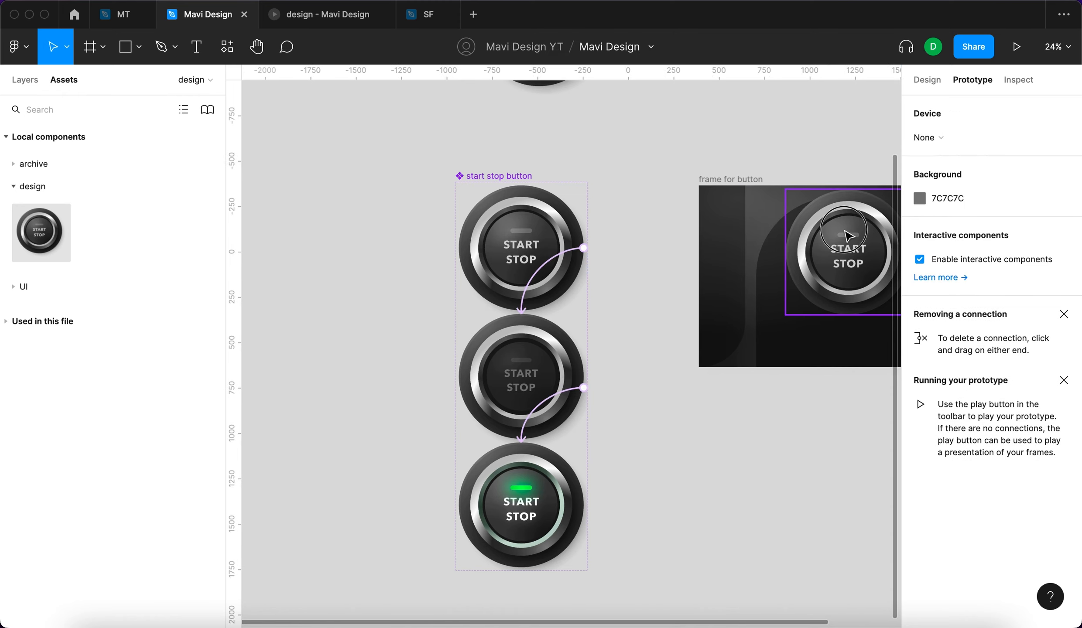
pyautogui.click(925, 81)
pyautogui.hscroll(3, 780, 169)
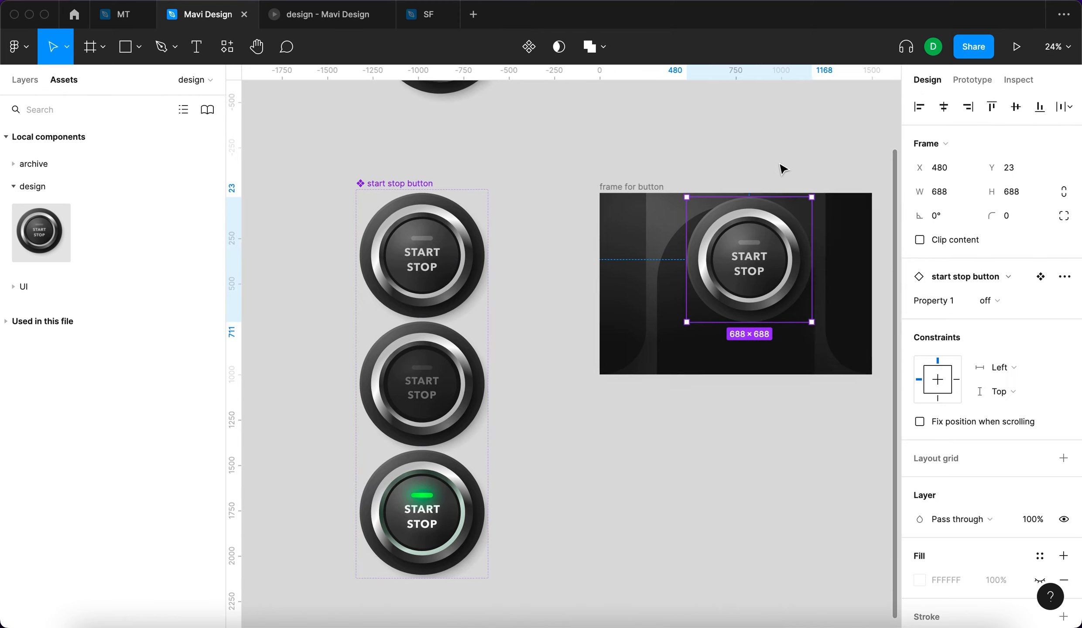
pyautogui.hotkey('alt', 'h')
pyautogui.hotkey('alt', 'v')
# Close the old prototype preview and run the prototype of the frame for button from its start.
pyautogui.scroll(5, 772, 262)
pyautogui.click(739, 466)
pyautogui.scroll(3, 739, 466)
pyautogui.click(601, 392)
pyautogui.click(463, 140)
pyautogui.click(381, 15)
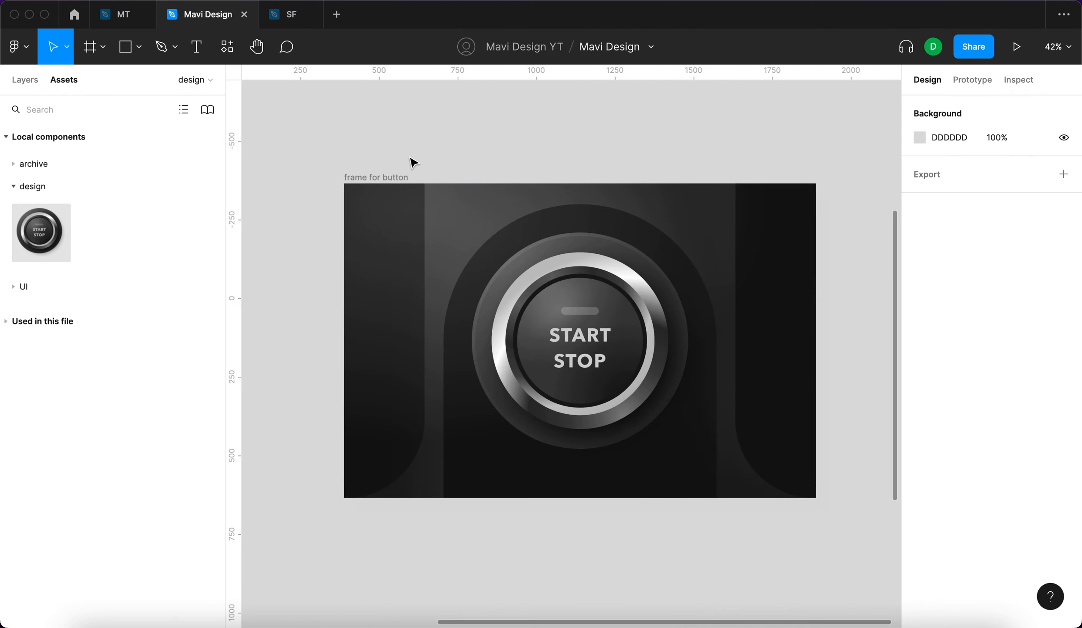
pyautogui.press('super+alt+Return')
pyautogui.press('r')
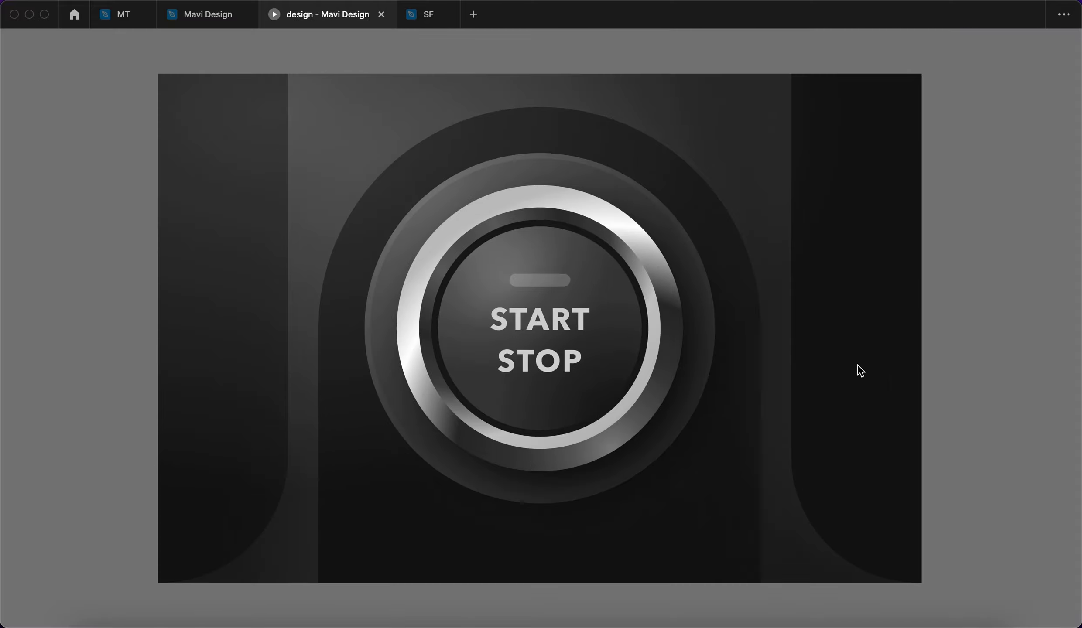
# Test the START/STOP button's press and release behavior in the prototype several times, restarting it between tries.
pyautogui.click(607, 349)
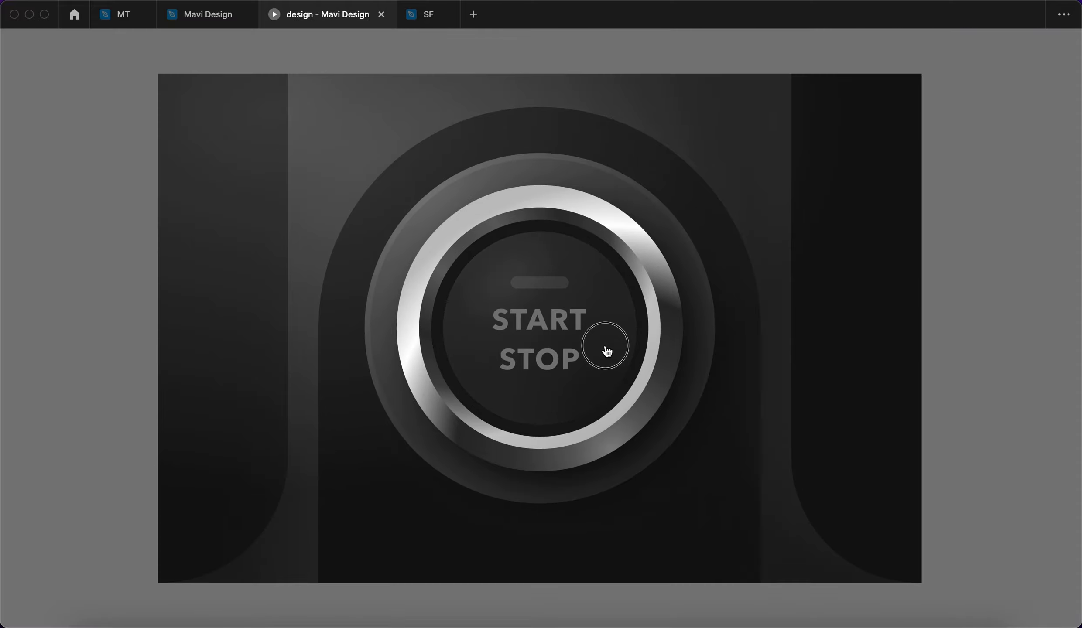
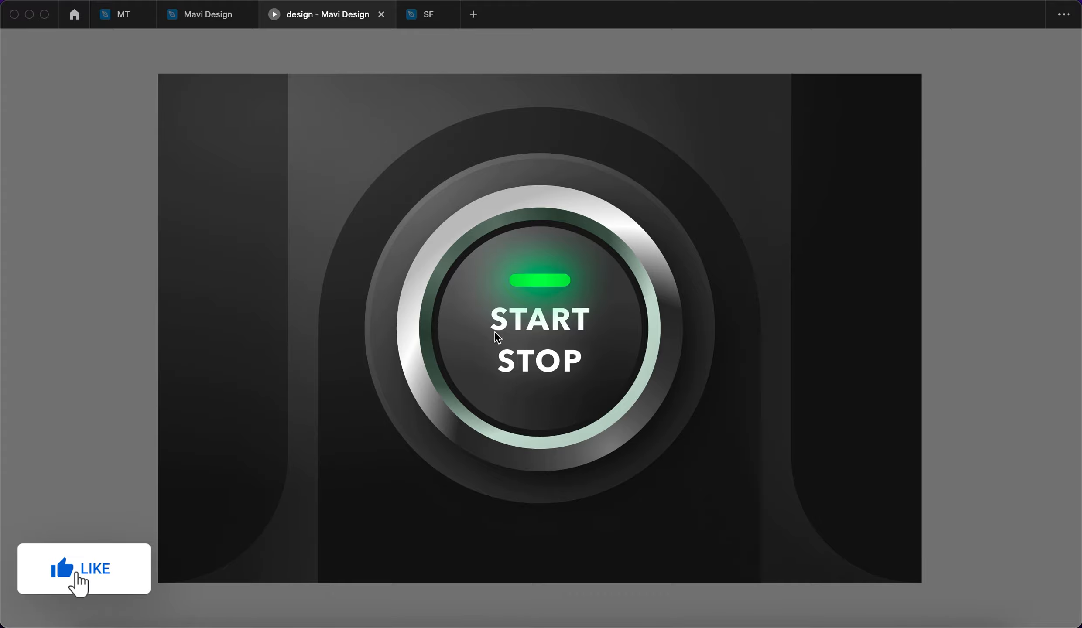
pyautogui.click(606, 322)
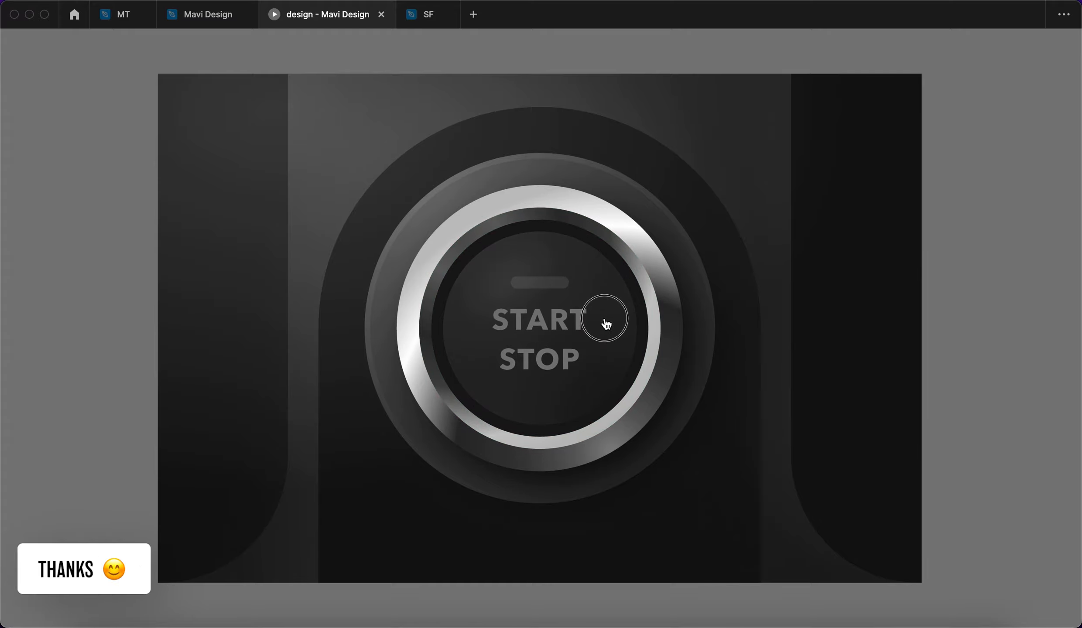
pyautogui.click(607, 323)
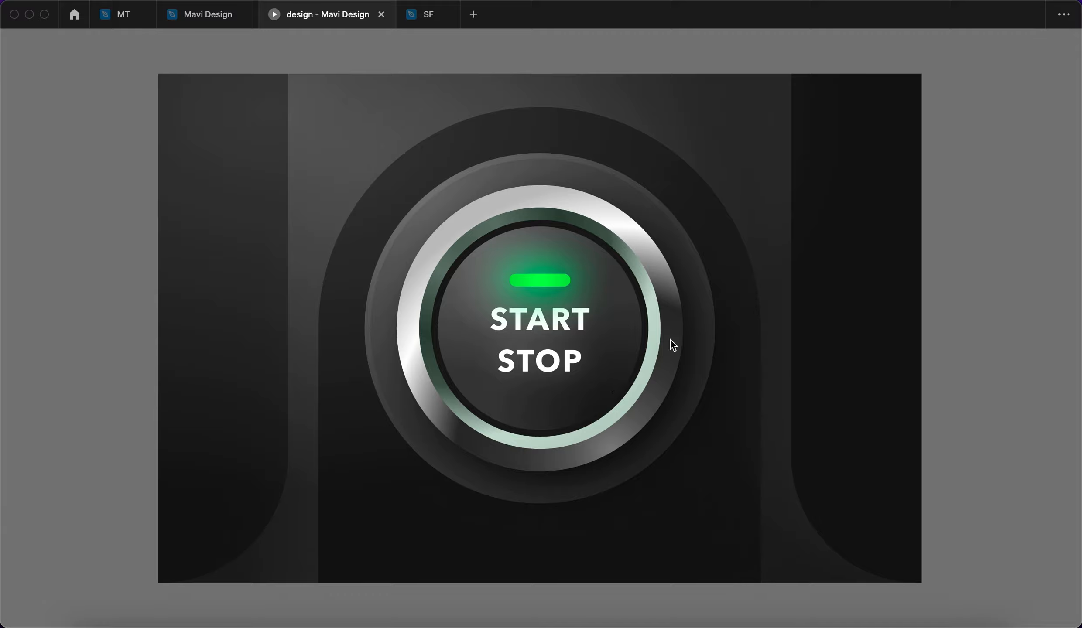
pyautogui.press('r')
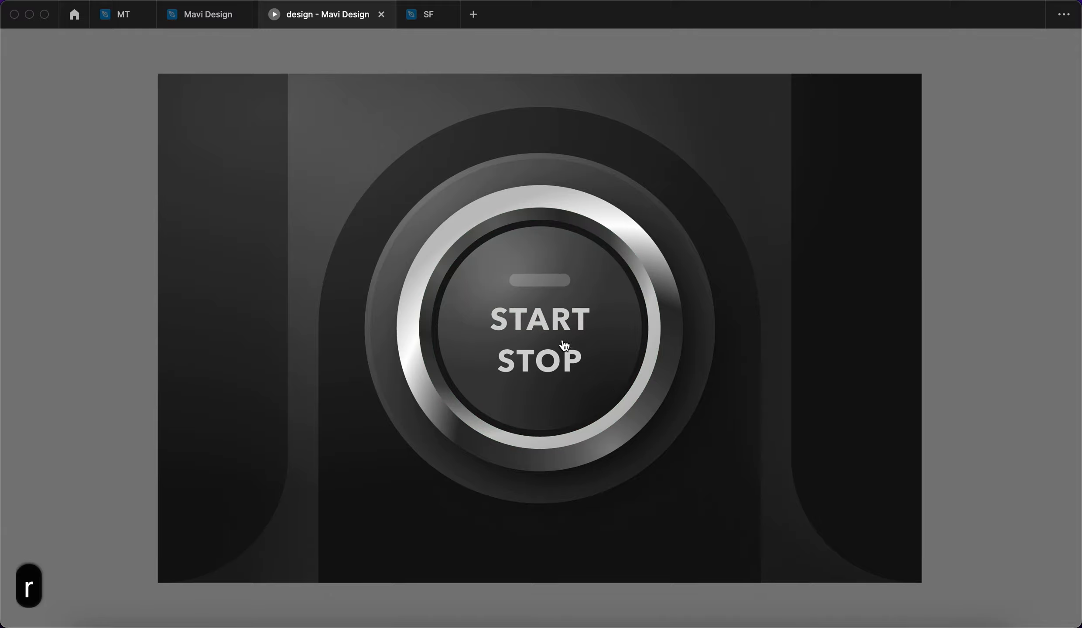
pyautogui.click(584, 324)
pyautogui.press('r')
pyautogui.click(603, 333)
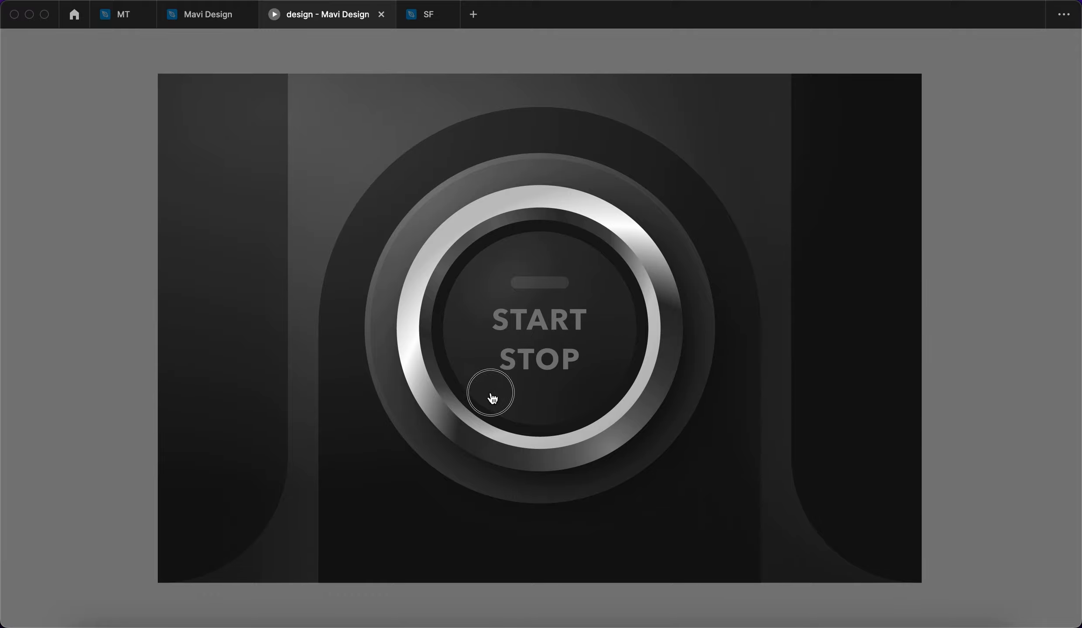
pyautogui.click(543, 369)
pyautogui.press('r')
# Return to the design file and scale down the pressed down variant's button moving part around its center.
pyautogui.click(207, 14)
pyautogui.press('k')
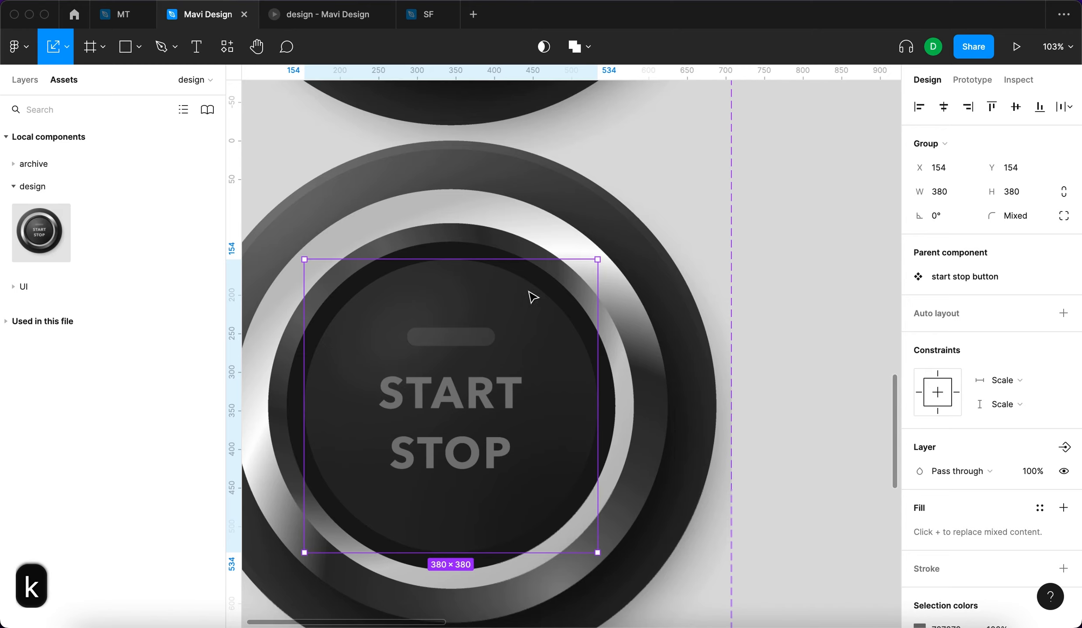
pyautogui.hscroll(-2, 522, 301)
pyautogui.scroll(-1, 522, 301)
pyautogui.moveTo(695, 213); pyautogui.dragTo(669, 239)
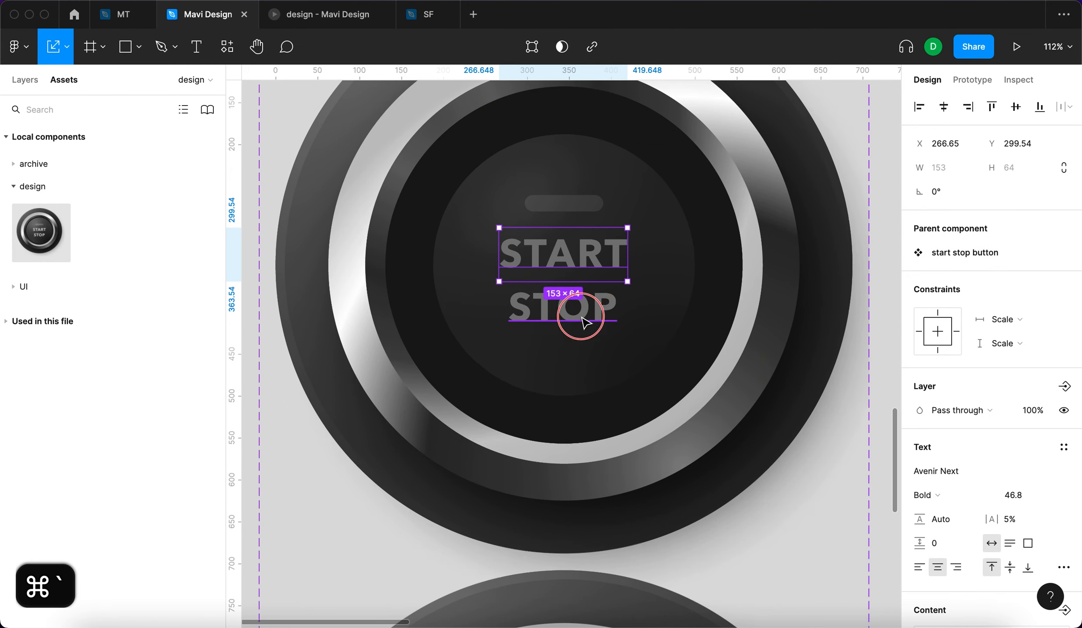
# Try darkening the fill of the pressed down variant's START and STOP texts to near black.
pyautogui.keyDown('super'); pyautogui.click(580, 319); pyautogui.keyUp('super')
pyautogui.keyDown('shift'); pyautogui.click(620, 260); pyautogui.keyUp('shift')
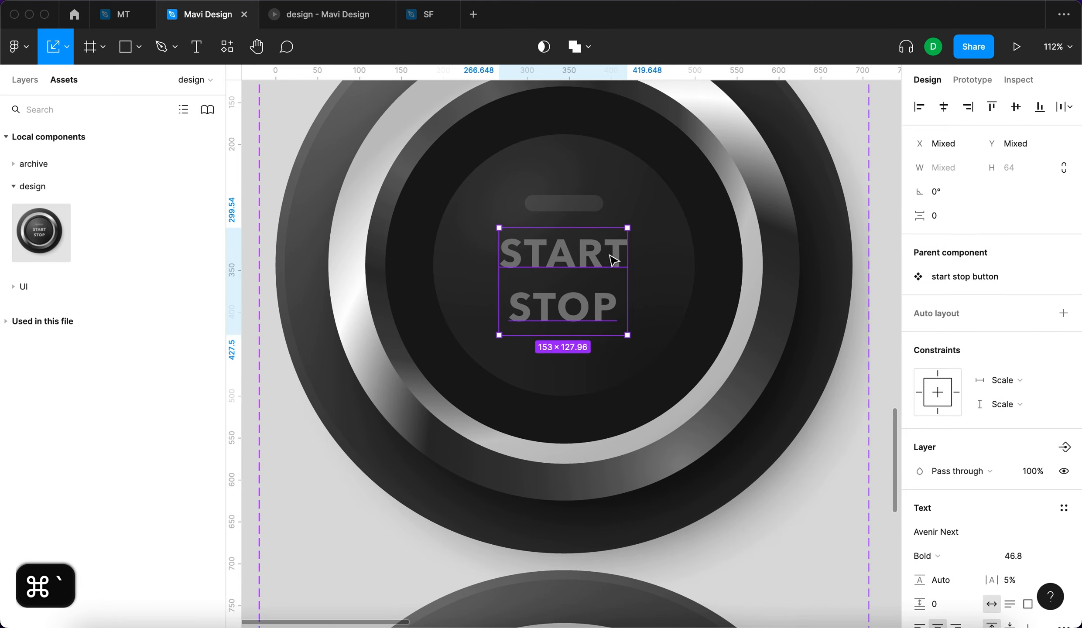
pyautogui.scroll(-5, 1004, 436)
pyautogui.click(919, 461)
pyautogui.moveTo(791, 379); pyautogui.dragTo(729, 386)
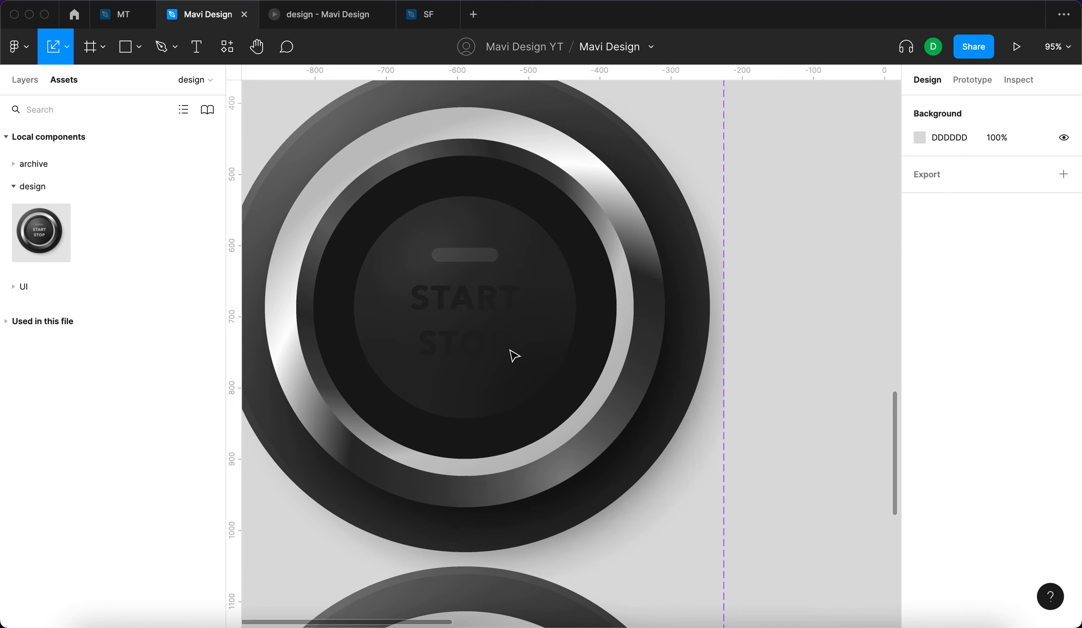
# Undo the last darkening of the pressed down variant's START and STOP texts.
pyautogui.press('super+z')
pyautogui.press('super+z')
pyautogui.press('super+z')
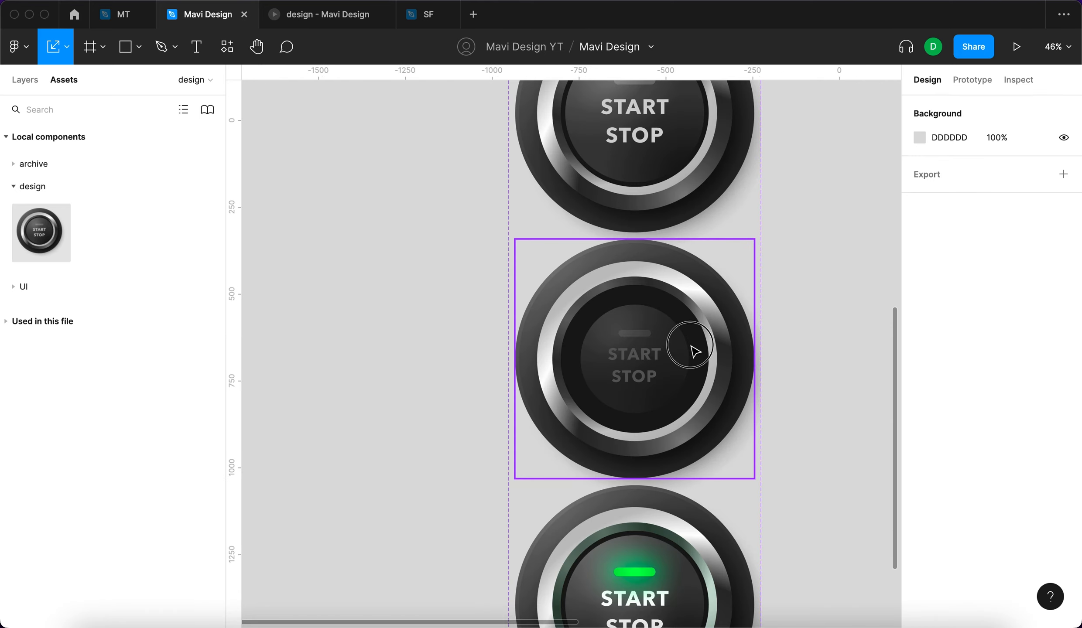
# Try adding a white 20% radial gradient fill running diagonally over the dark inner circle of the pressed down variant.
pyautogui.click(693, 350)
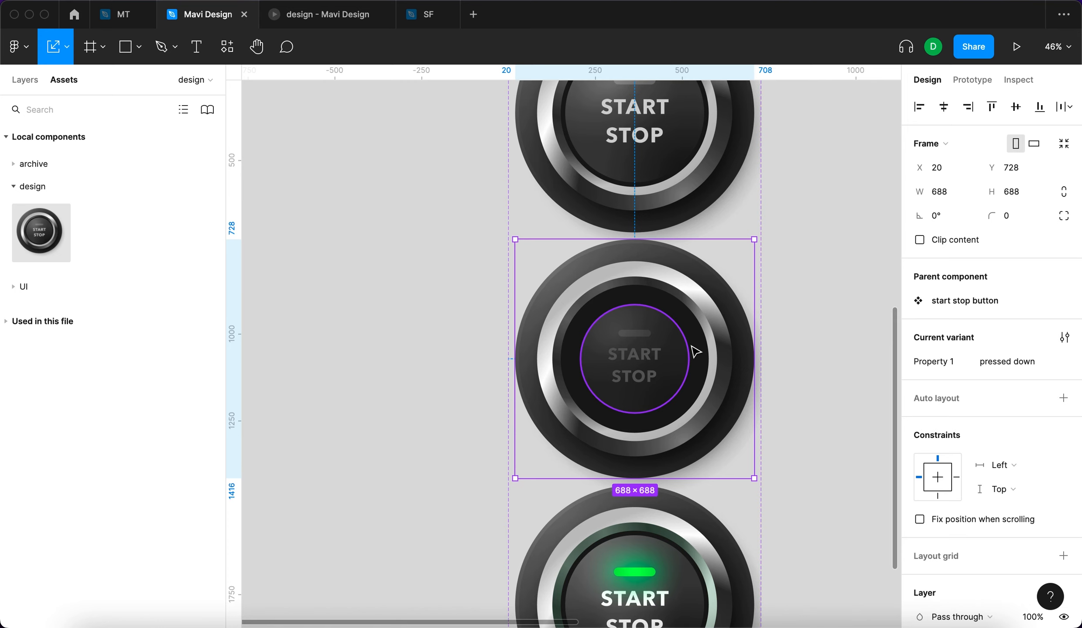
pyautogui.click(696, 356)
pyautogui.click(707, 378)
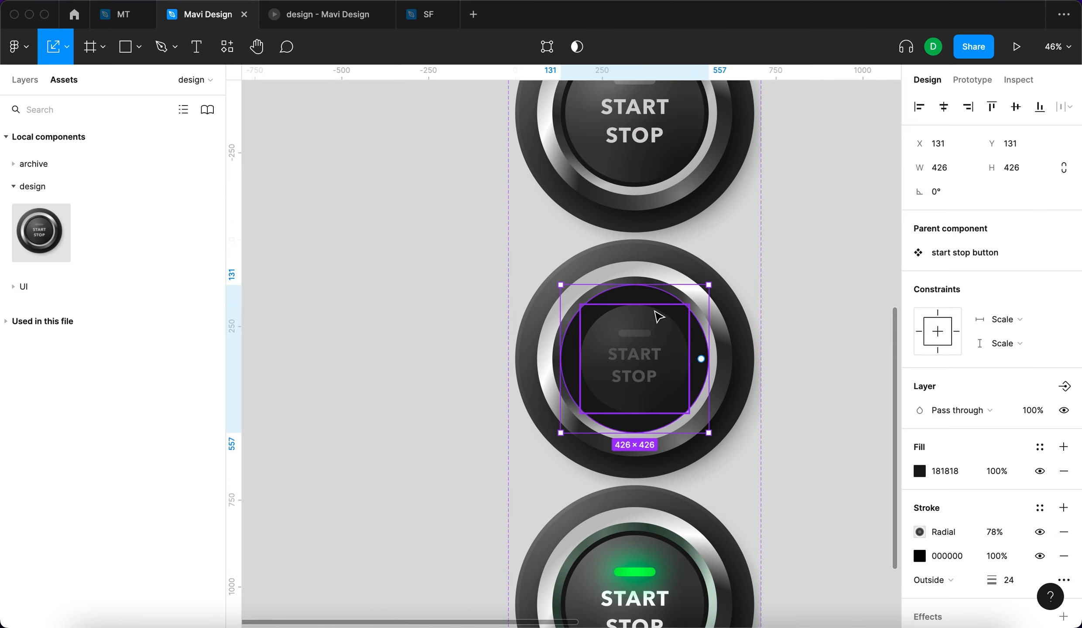
pyautogui.scroll(10, 659, 317)
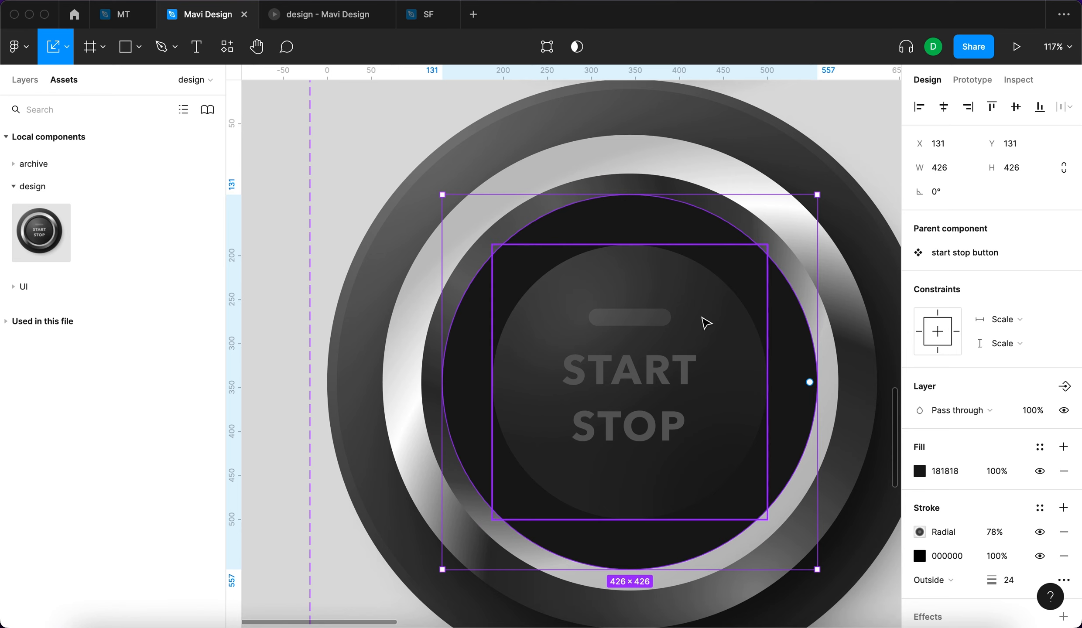
pyautogui.scroll(-3, 706, 323)
pyautogui.hscroll(3, 705, 322)
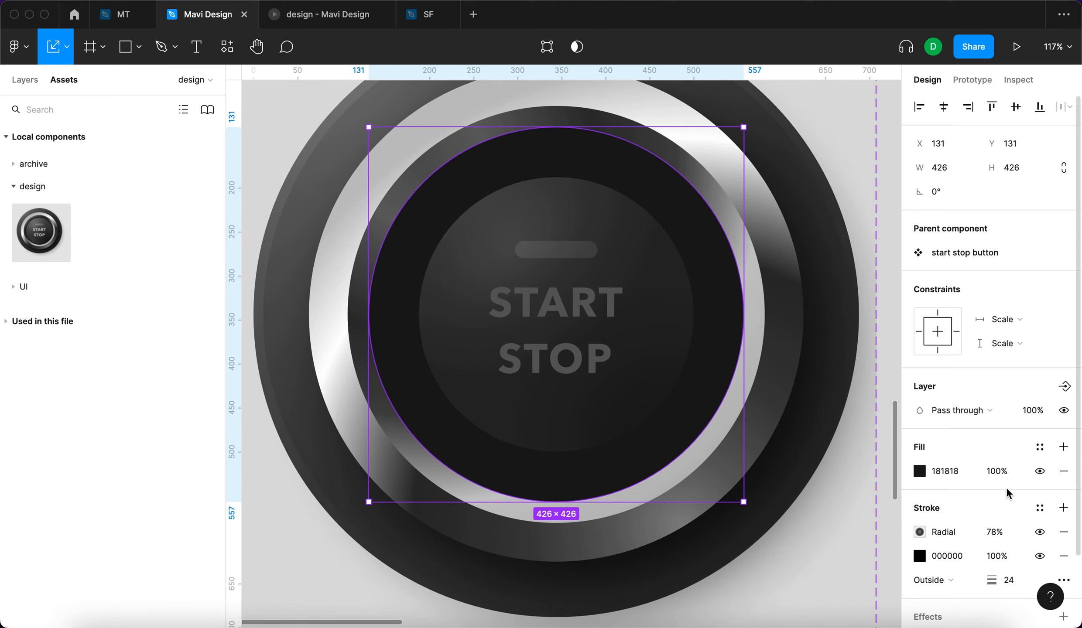
pyautogui.click(1062, 454)
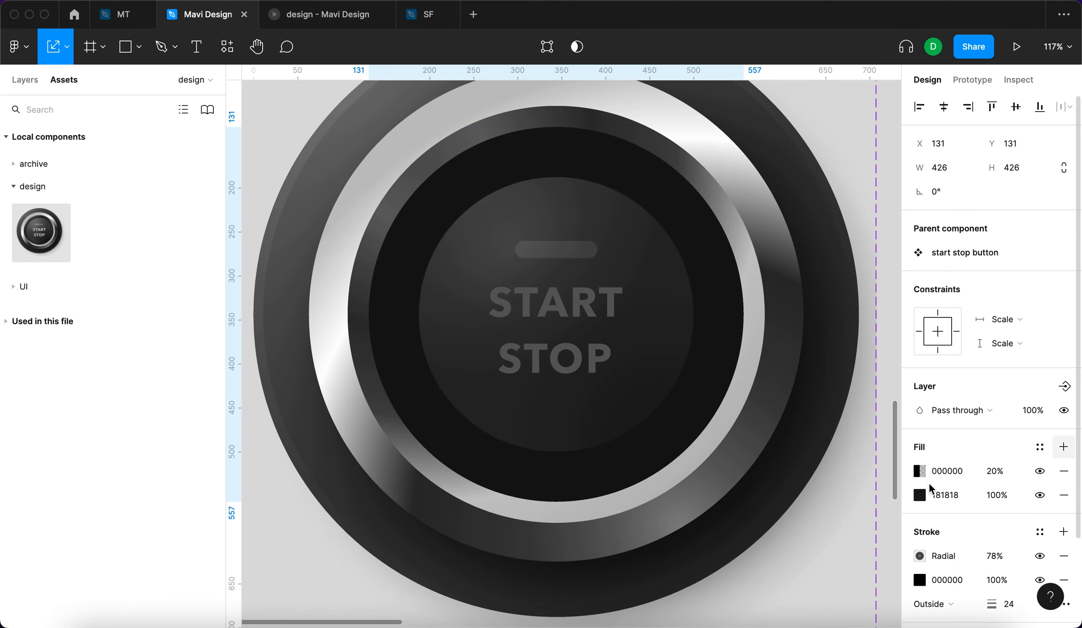
pyautogui.click(920, 471)
pyautogui.press('i')
pyautogui.click(748, 237)
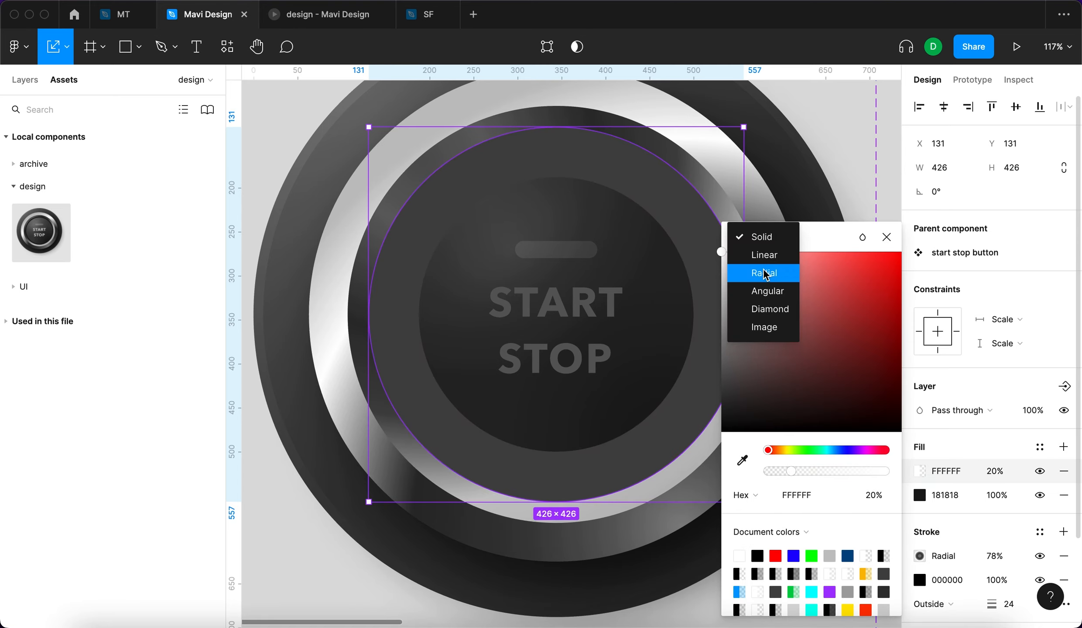
pyautogui.click(766, 271)
pyautogui.scroll(-3, 566, 262)
pyautogui.moveTo(559, 299); pyautogui.dragTo(628, 368)
pyautogui.moveTo(559, 426); pyautogui.dragTo(500, 231)
# Try switching the inner circle's gradient fill to Angular and repositioning it, and undo the added fill.
pyautogui.click(764, 187)
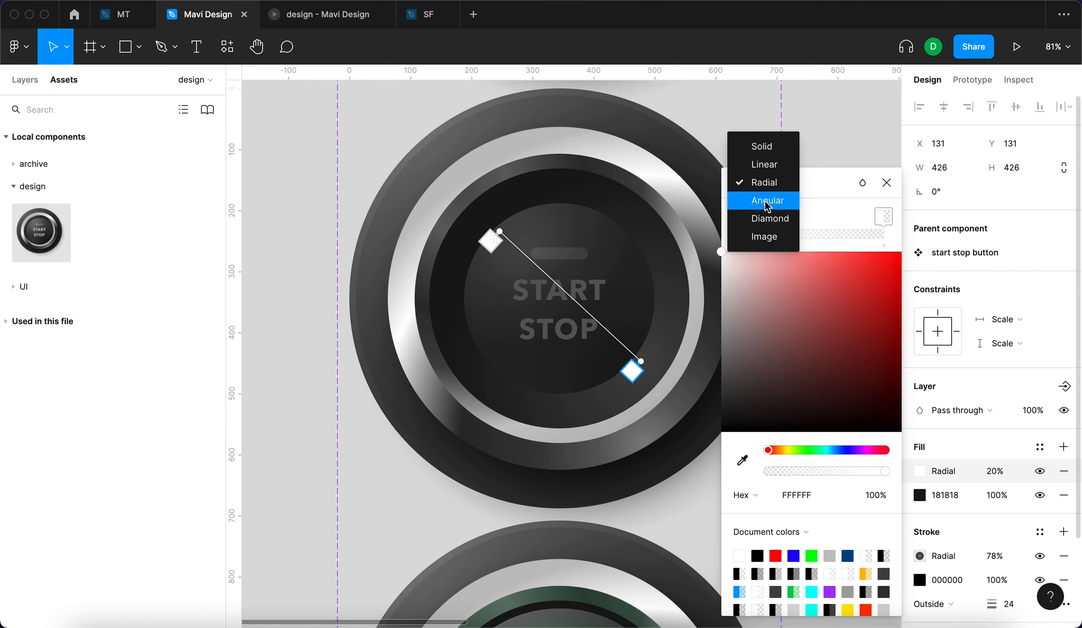
pyautogui.click(765, 201)
pyautogui.scroll(-5, 486, 275)
pyautogui.moveTo(493, 255); pyautogui.dragTo(473, 243)
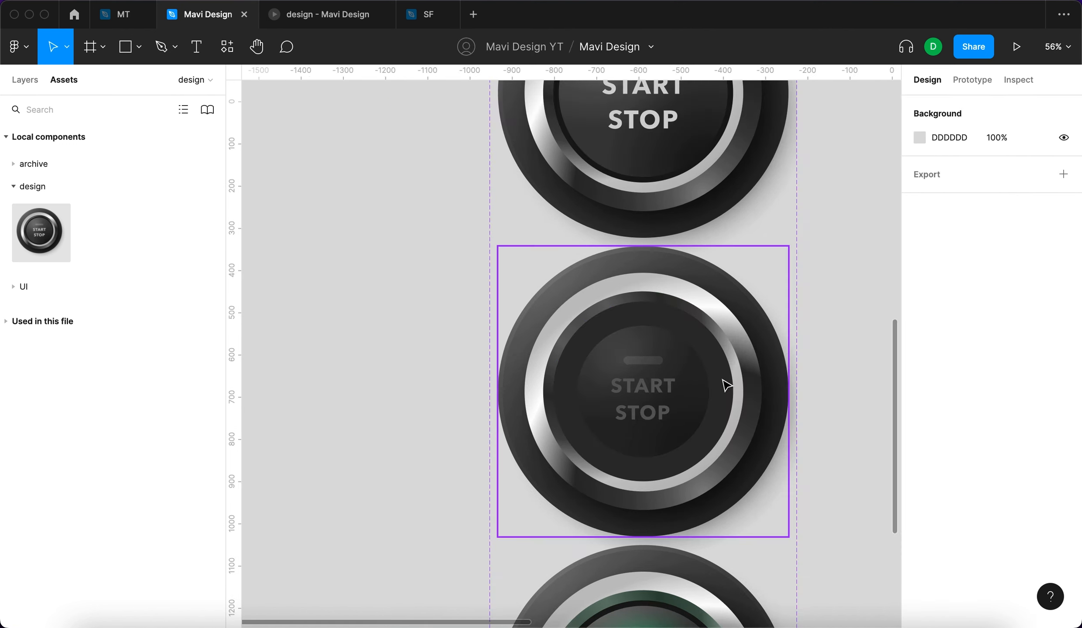
pyautogui.click(724, 382)
pyautogui.scroll(3, 725, 382)
pyautogui.hscroll(2, 727, 368)
pyautogui.press('i')
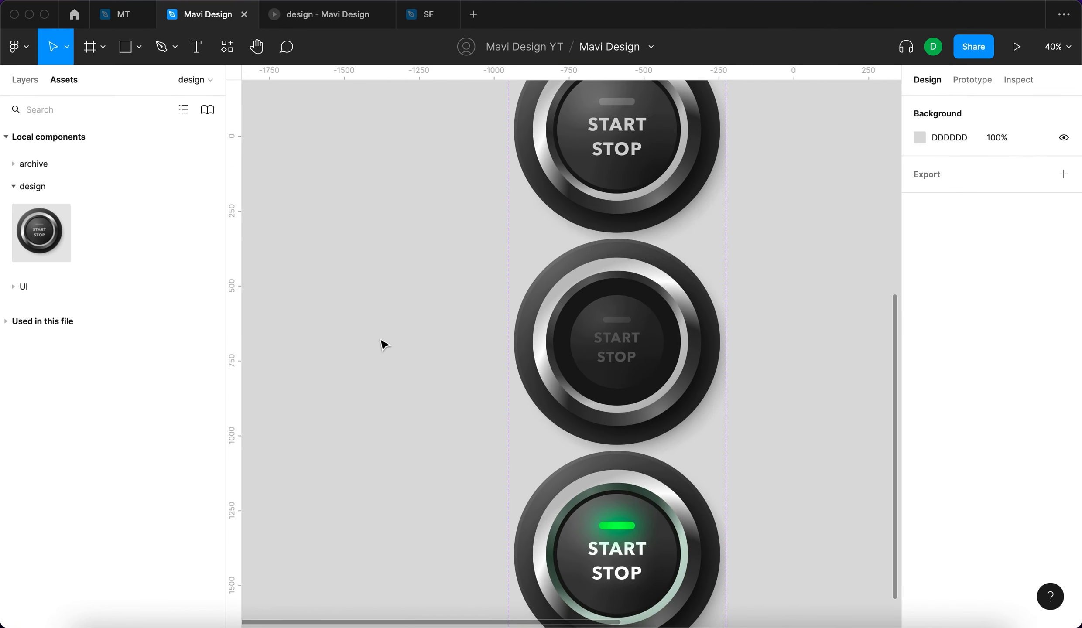
# Move the start stop button component set farther from the frame for button and widen it for a second column.
pyautogui.scroll(-5, 383, 345)
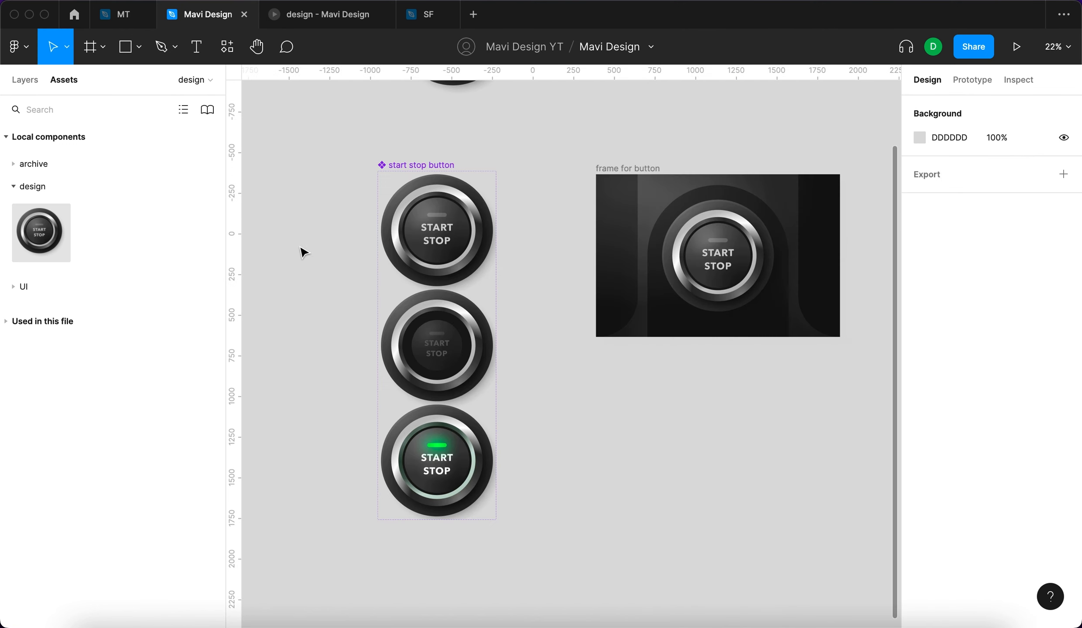
pyautogui.click(419, 167)
pyautogui.moveTo(419, 167); pyautogui.dragTo(316, 165)
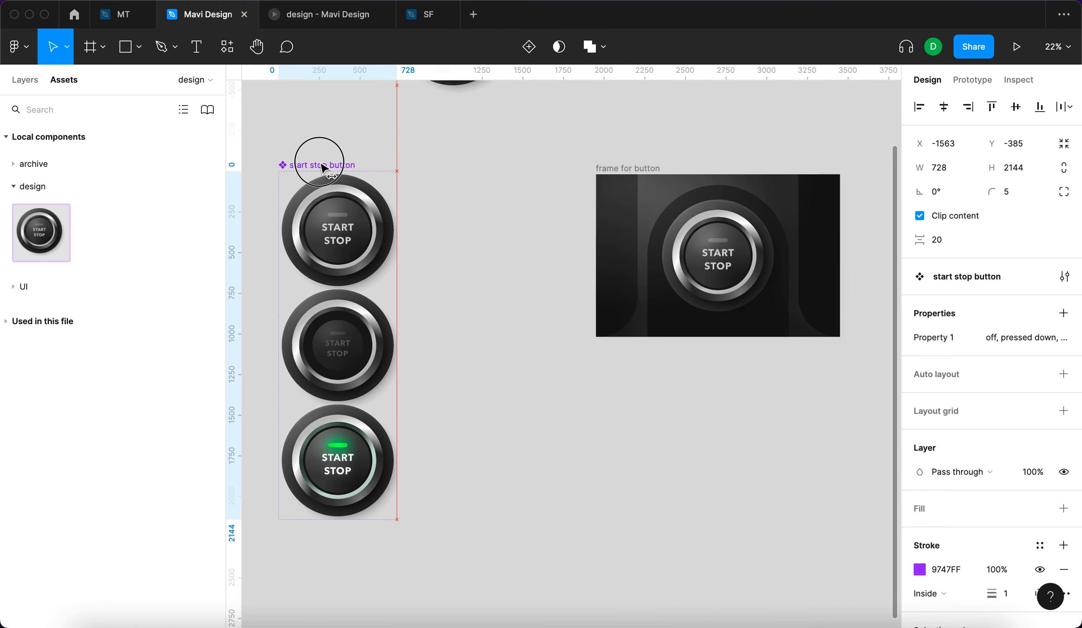
pyautogui.moveTo(404, 226); pyautogui.dragTo(509, 222)
# Add a variant duplicating the pressed down one, place it beside the original, and widen the component set to 1549.
pyautogui.click(361, 335)
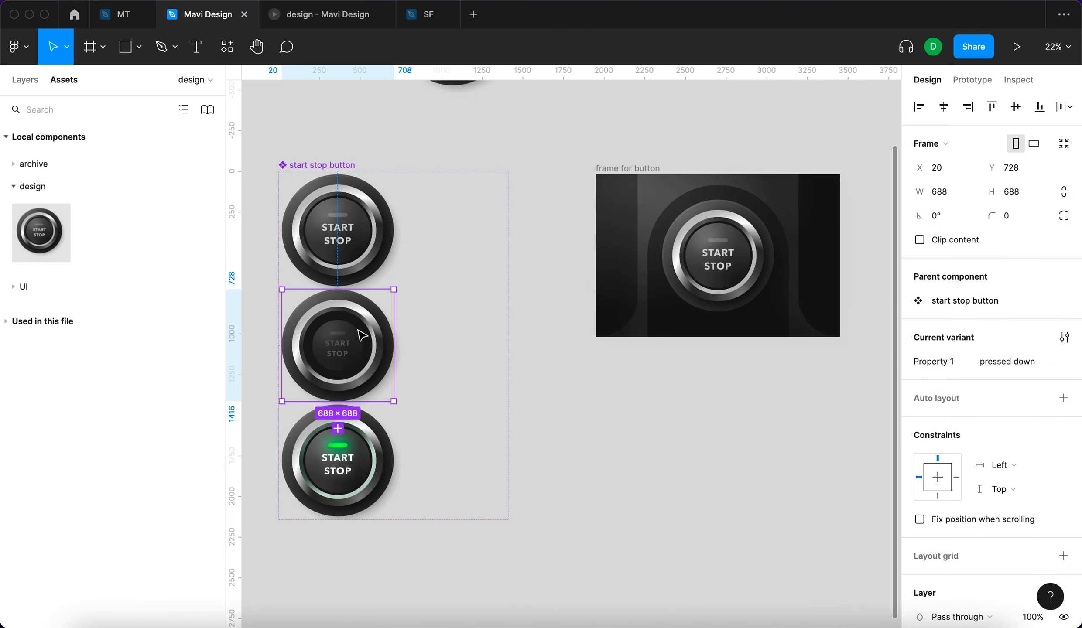
pyautogui.click(339, 430)
pyautogui.moveTo(355, 591); pyautogui.dragTo(458, 375)
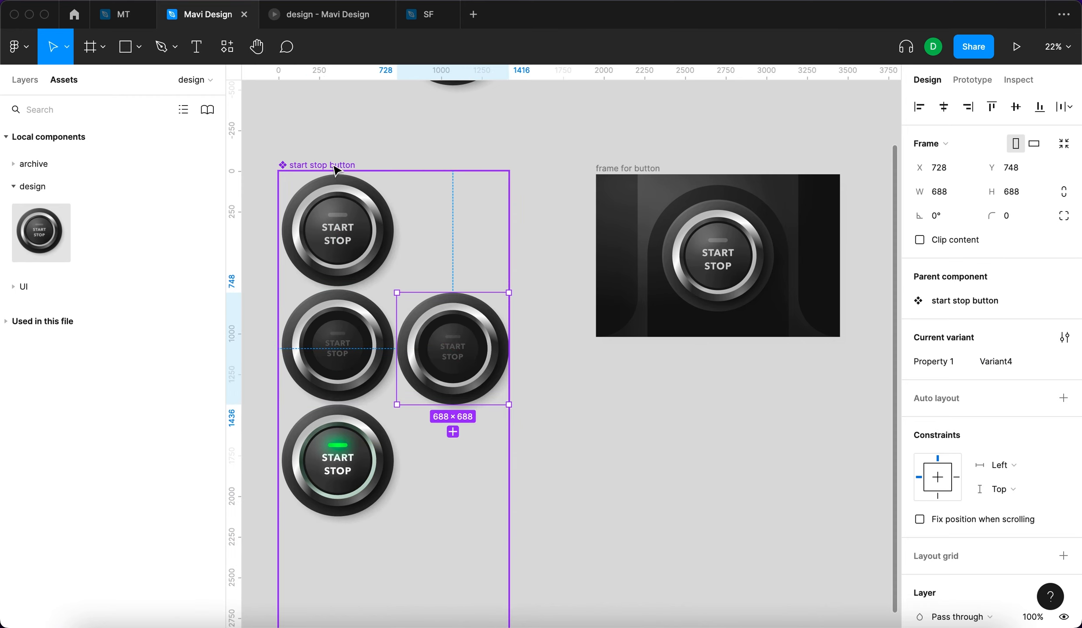
pyautogui.click(507, 225)
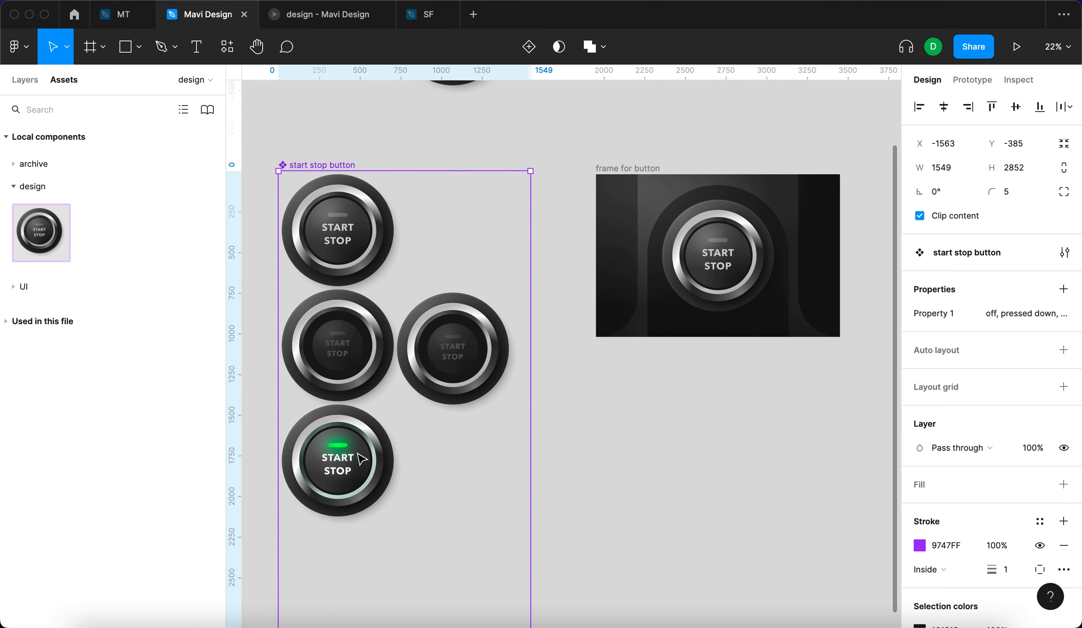
# Delete the copied Mouse up interaction that links the duplicated pressed down variant to the on variant.
pyautogui.click(362, 459)
pyautogui.hscroll(-2, 362, 459)
pyautogui.click(965, 81)
pyautogui.click(478, 432)
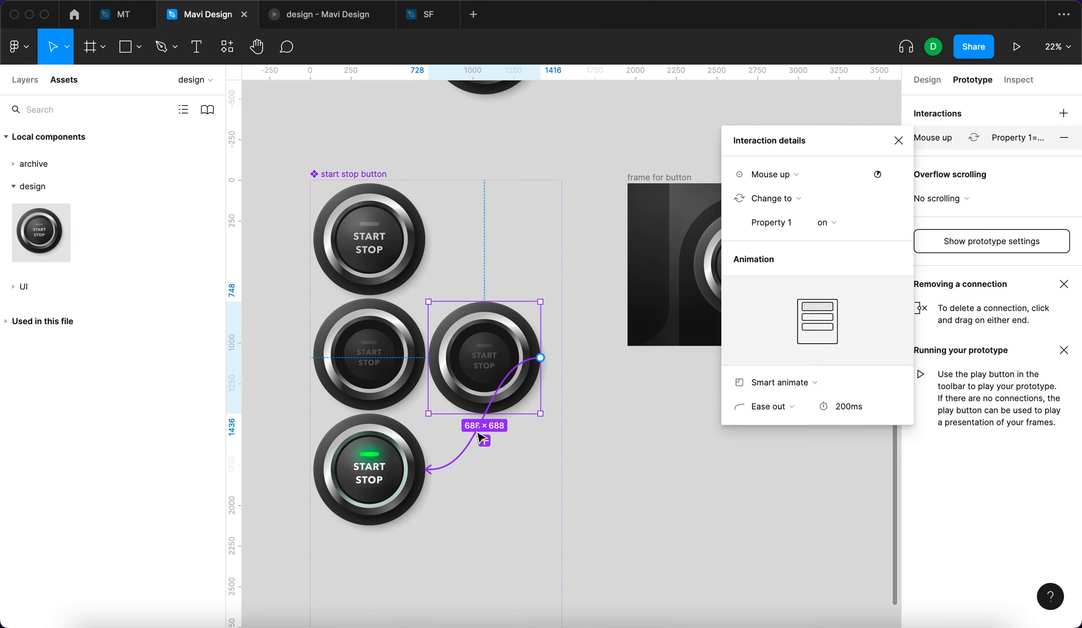
pyautogui.press('BackSpace')
# Connect the on variant to the duplicated pressed down variant with a While pressing, Change to interaction.
pyautogui.click(413, 481)
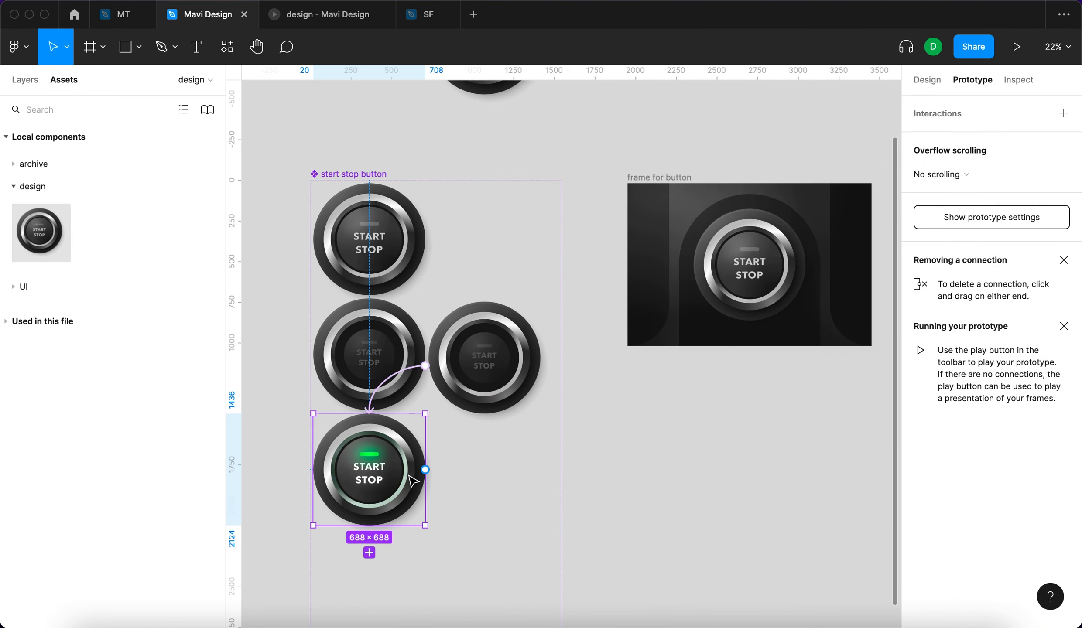
pyautogui.scroll(5, 424, 480)
pyautogui.moveTo(462, 467); pyautogui.dragTo(601, 355)
pyautogui.click(768, 174)
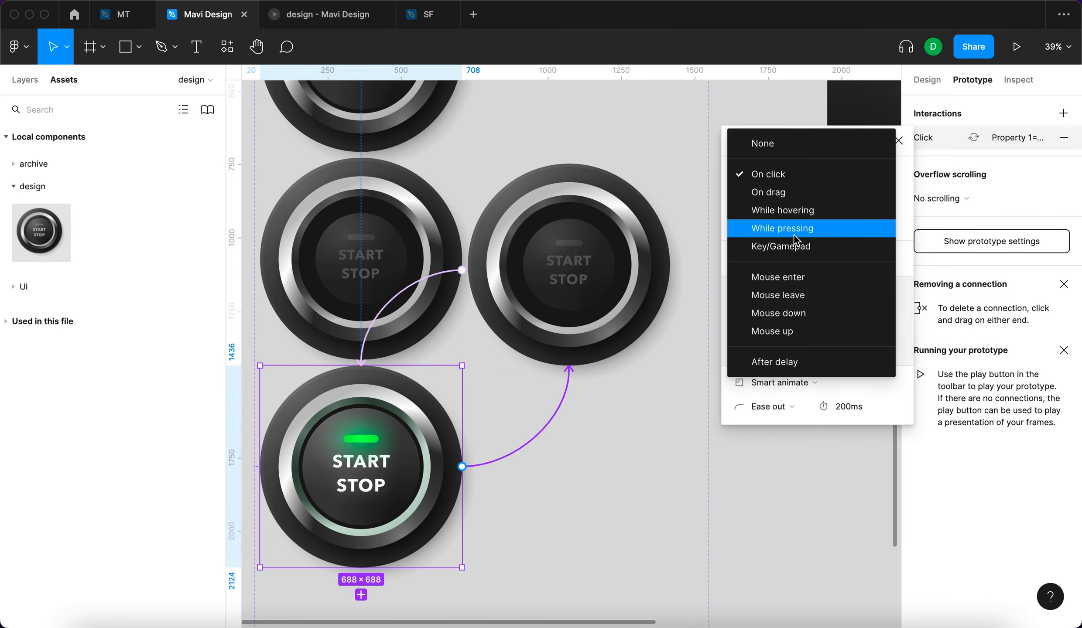
pyautogui.click(793, 238)
pyautogui.click(844, 219)
pyautogui.click(845, 219)
pyautogui.click(898, 141)
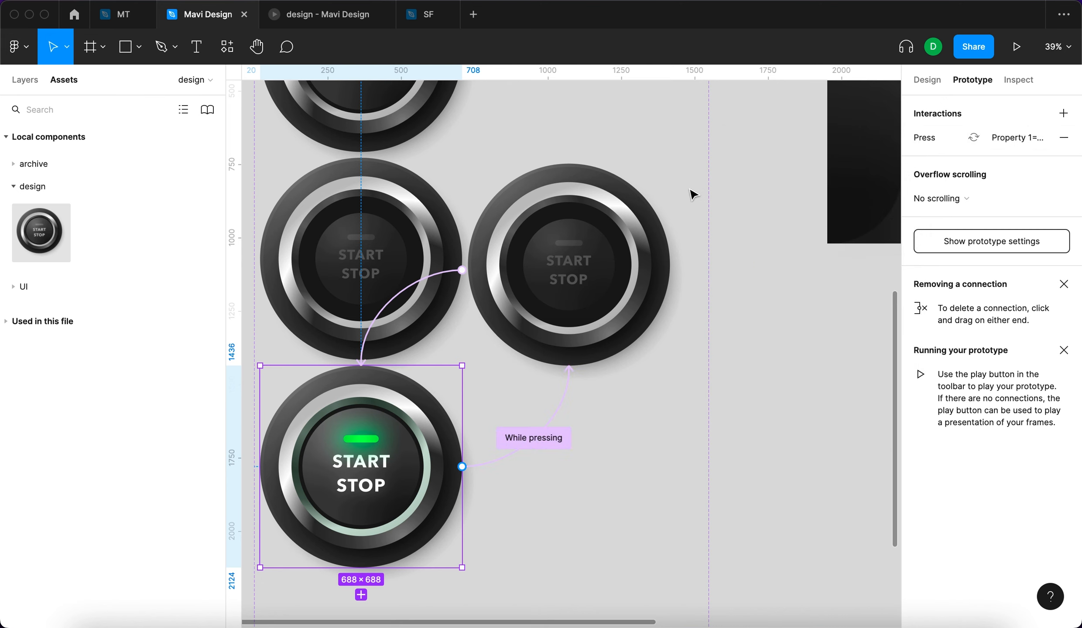
# Rename the duplicated variant with a Property 1 value beginning with "pressed down", and inspect the on variant's While pressing interaction.
pyautogui.click(694, 195)
pyautogui.click(582, 251)
pyautogui.click(927, 80)
pyautogui.click(987, 361)
pyautogui.write('pre')
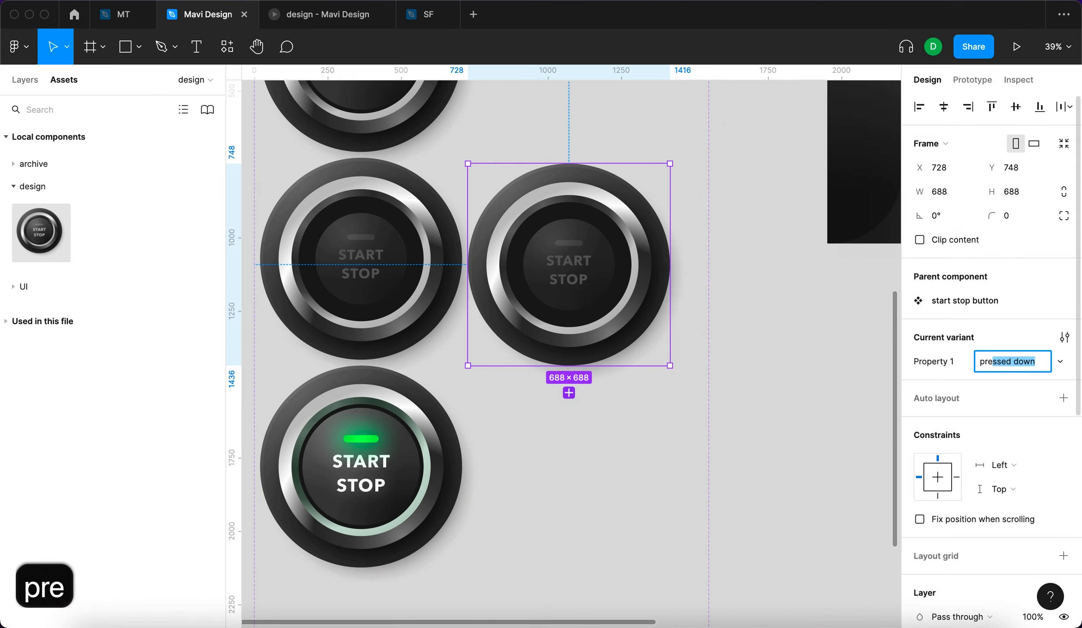
pyautogui.write('ssed down')
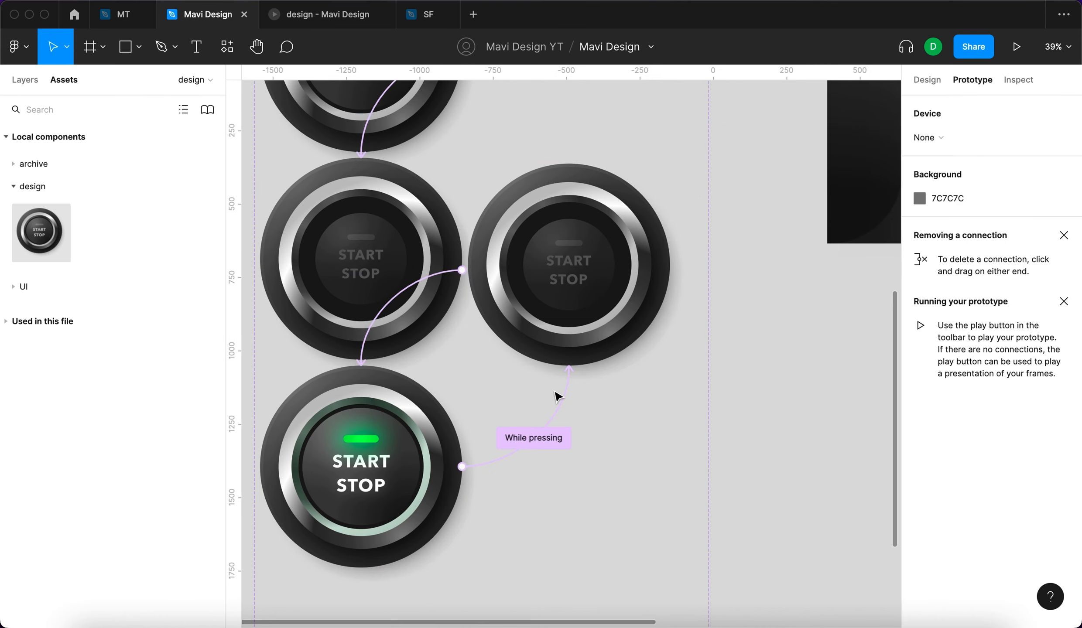
pyautogui.click(563, 402)
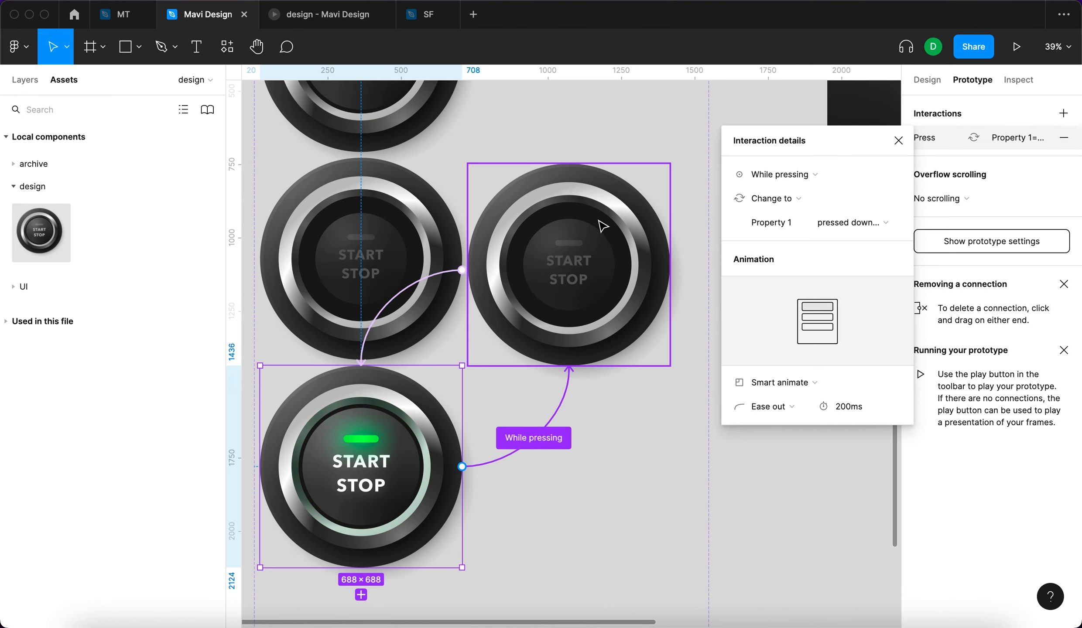
# Connect the duplicated pressed down variant to the off variant with a Mouse up, Change to interaction.
pyautogui.scroll(3, 601, 253)
pyautogui.moveTo(727, 407); pyautogui.dragTo(487, 170)
pyautogui.click(807, 174)
pyautogui.click(777, 329)
pyautogui.scroll(-3, 611, 288)
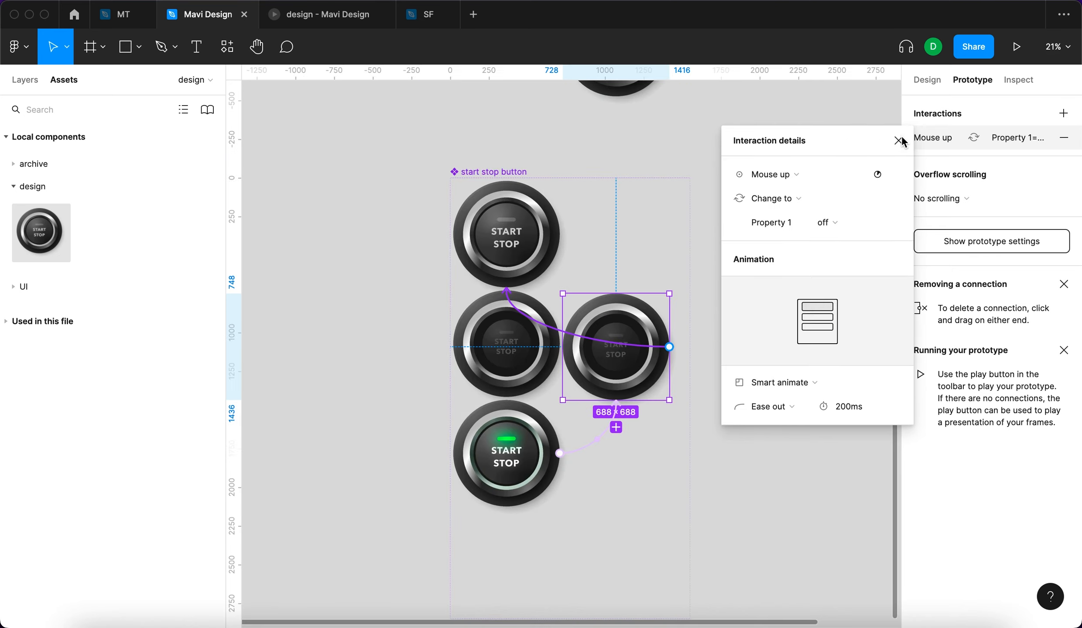
pyautogui.click(901, 138)
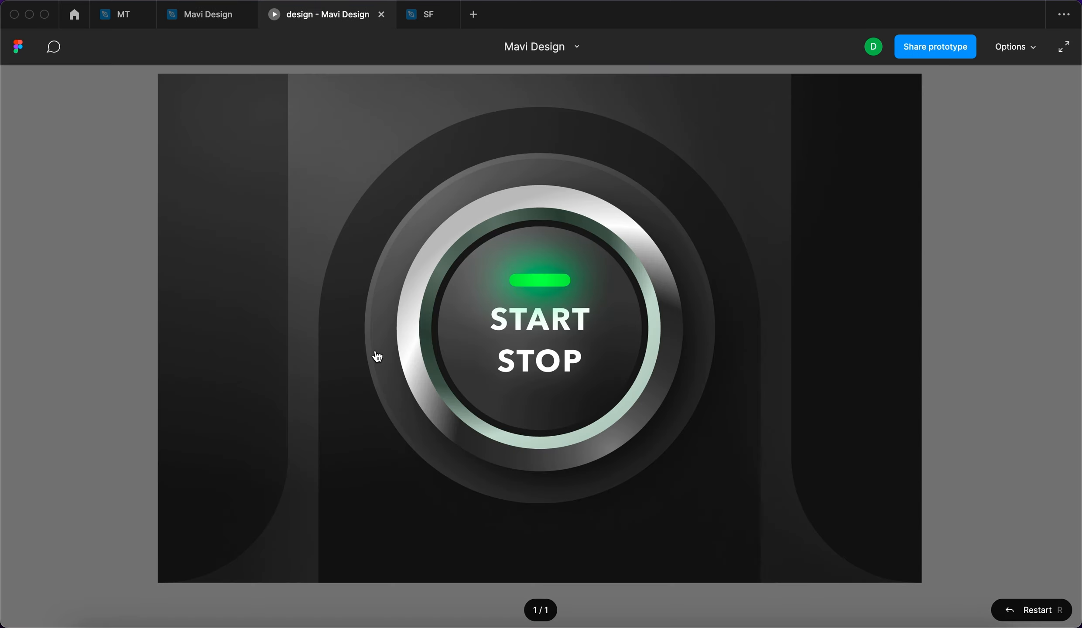
# Switch to the prototype, restart it and test pressing the START/STOP button on and off repeatedly.
pyautogui.press('r')
pyautogui.press('r')
pyautogui.click(590, 336)
pyautogui.click(616, 348)
pyautogui.click(615, 348)
pyautogui.click(615, 348)
pyautogui.click(616, 348)
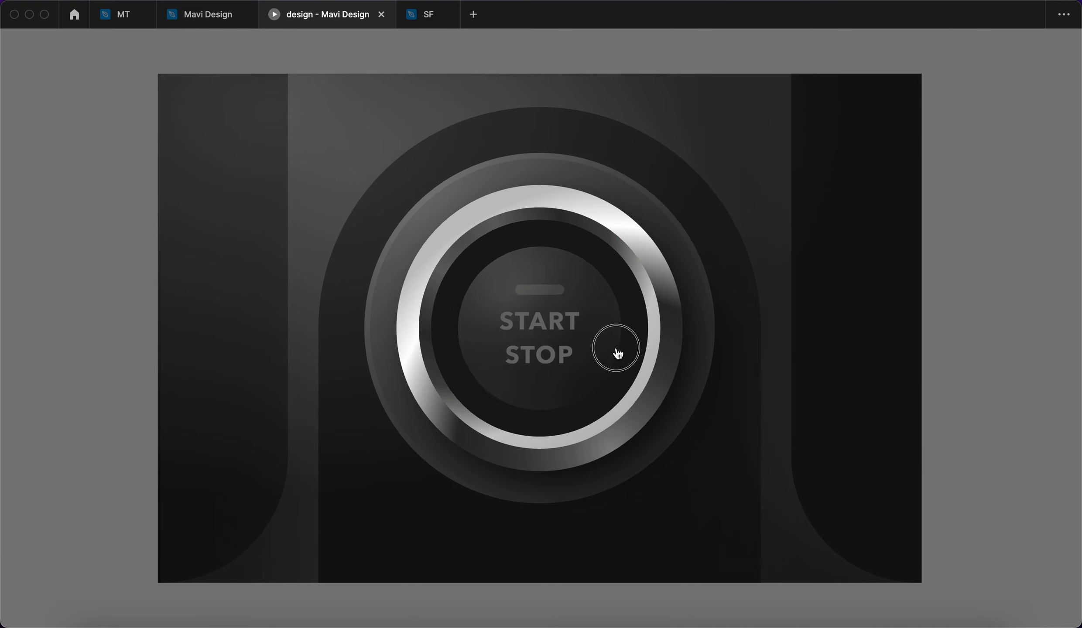
pyautogui.click(616, 353)
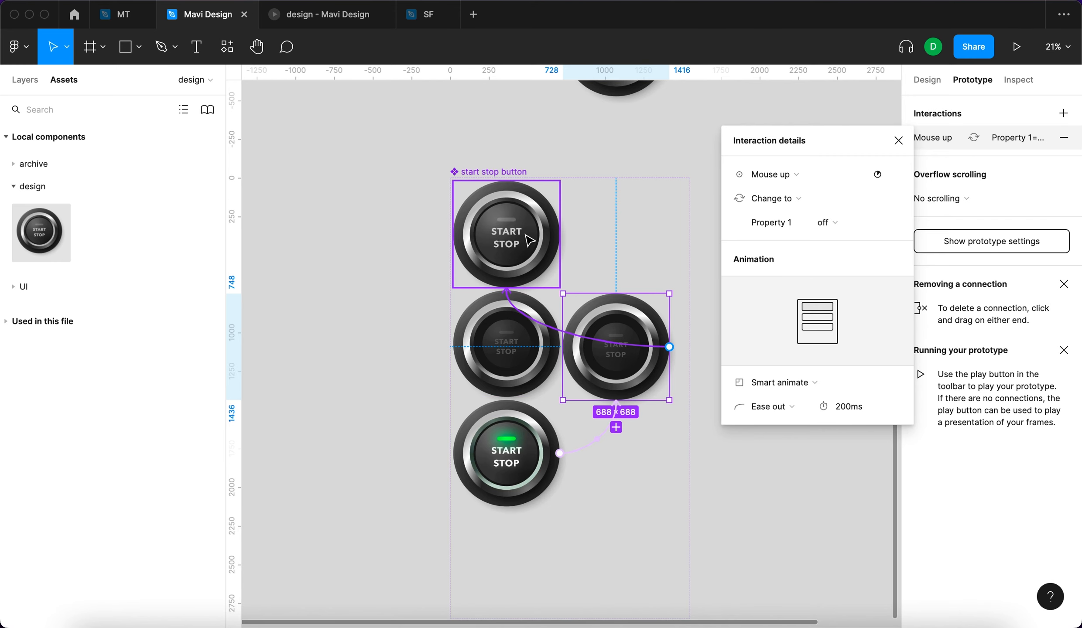
# Return to the design file and set the Mouse up animation duration to 100ms across all four button variants.
pyautogui.keyDown('shift'); pyautogui.click(530, 240); pyautogui.keyUp('shift')
pyautogui.keyDown('shift'); pyautogui.click(511, 346); pyautogui.keyUp('shift')
pyautogui.keyDown('shift'); pyautogui.click(511, 451); pyautogui.keyUp('shift')
pyautogui.click(871, 432)
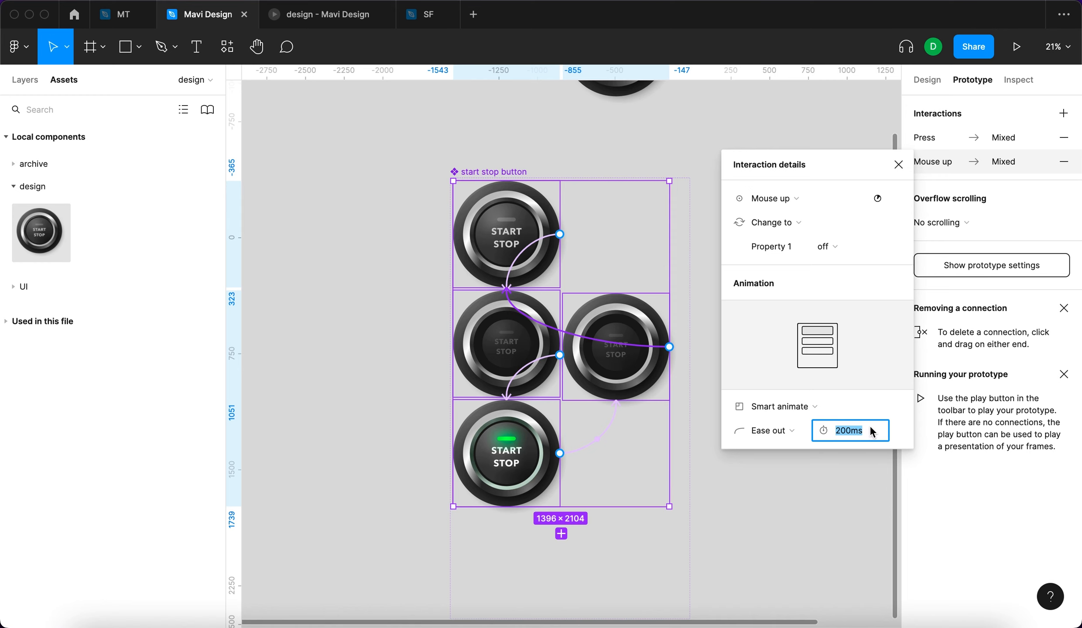
pyautogui.click(908, 139)
pyautogui.keyDown('shift'); pyautogui.click(907, 161); pyautogui.keyUp('shift')
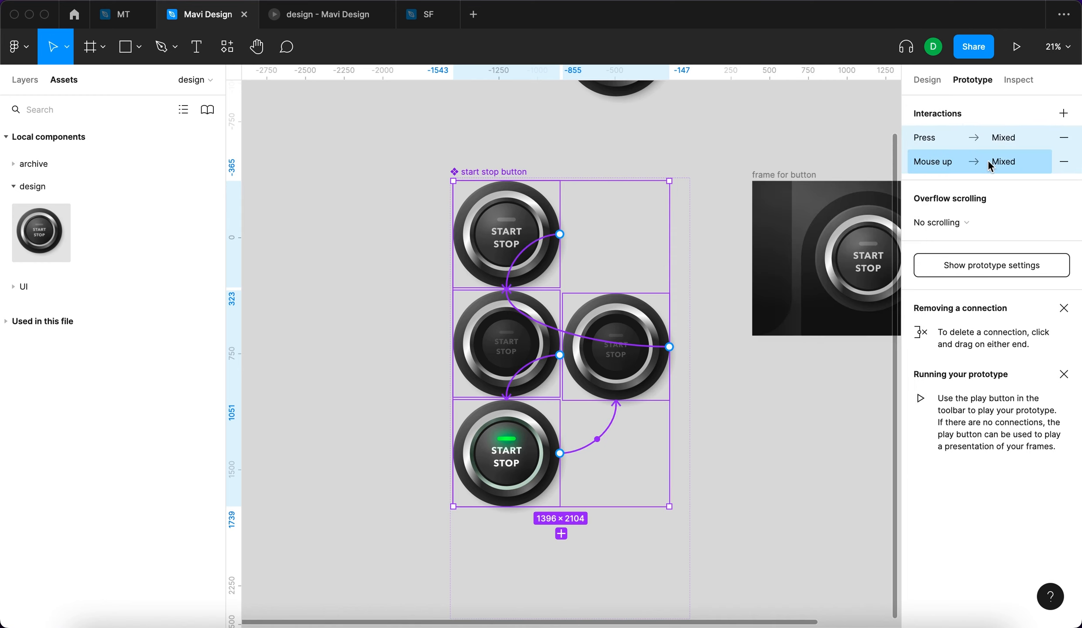
pyautogui.click(988, 164)
pyautogui.click(846, 431)
pyautogui.hotkey('shift', 'Down')
pyautogui.press('Return')
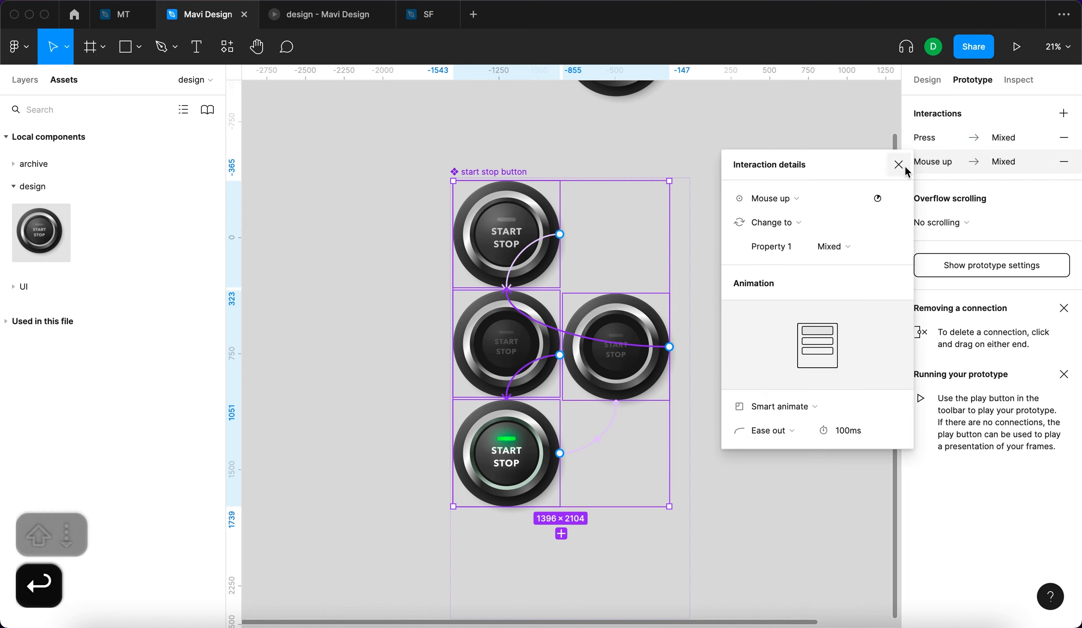
# Set the While pressing animation duration of the selected variants to 100ms and deselect them.
pyautogui.click(932, 144)
pyautogui.click(846, 406)
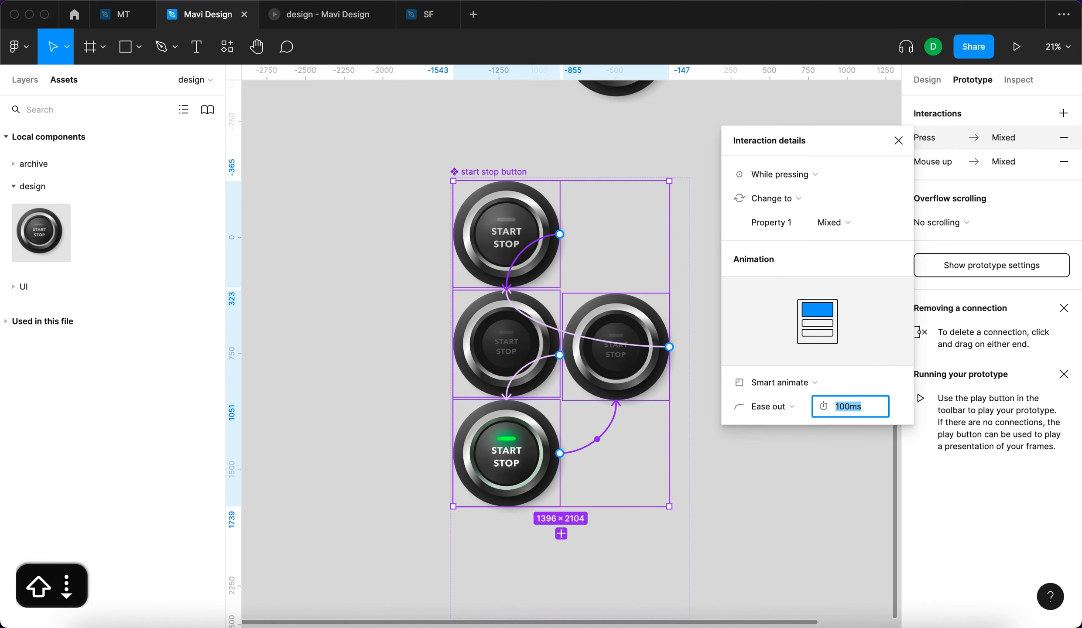
pyautogui.press('Return')
pyautogui.click(342, 254)
# Scale up the pressed down variant's button moving part to about 344 × 344 around its center, and enlarge the duplicated variant's likewise.
pyautogui.scroll(5, 479, 356)
pyautogui.doubleClick(529, 351)
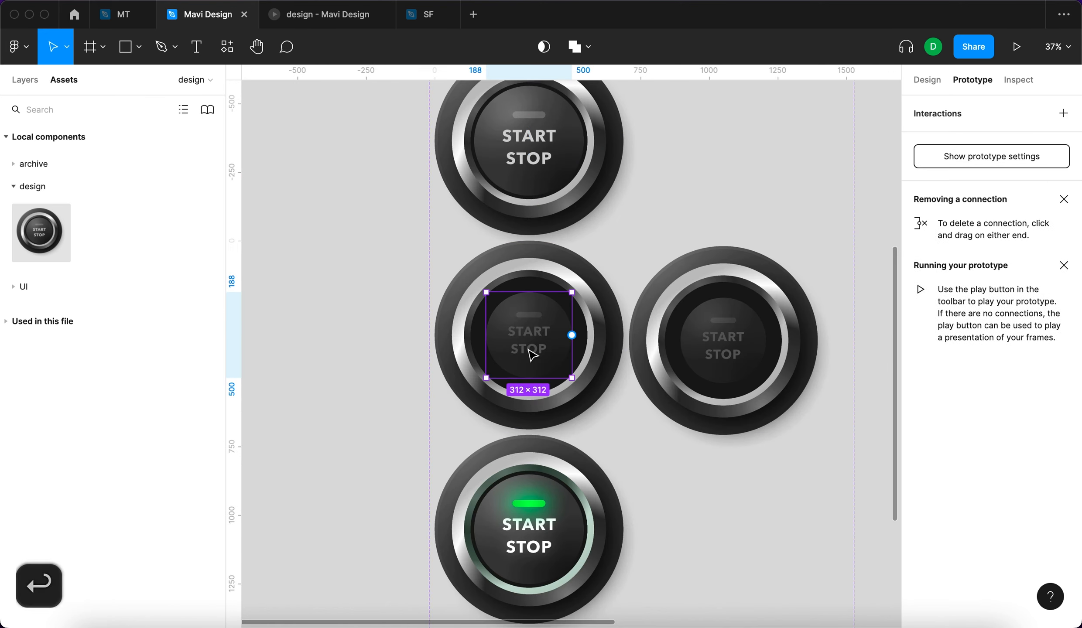
pyautogui.click(927, 80)
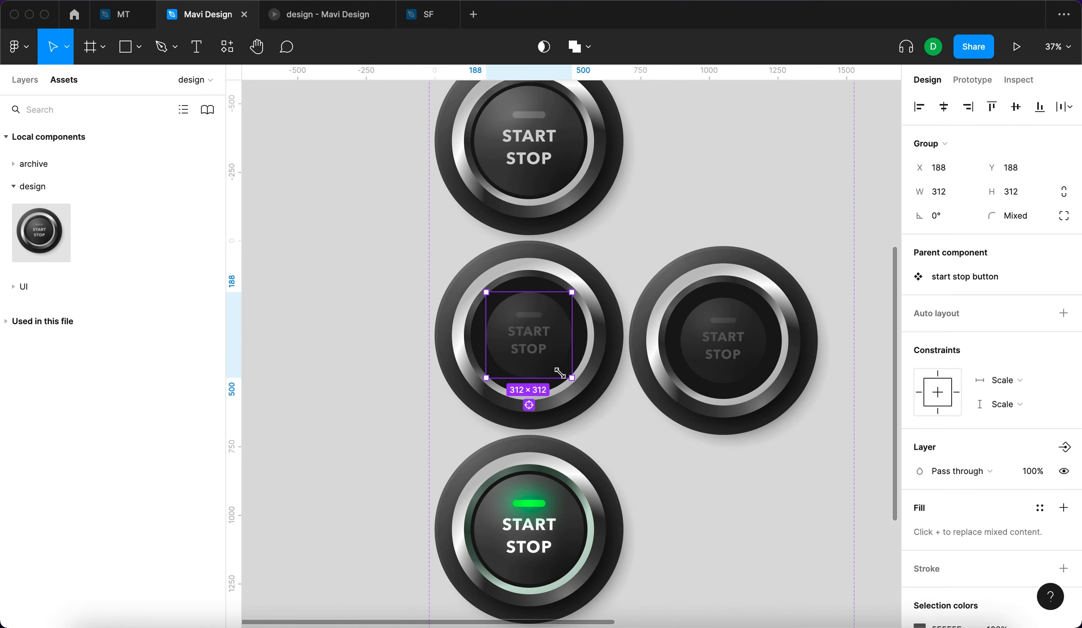
pyautogui.scroll(2, 572, 331)
pyautogui.press('k')
pyautogui.moveTo(581, 268)
pyautogui.mouseDown()
pyautogui.moveTo(586, 257)
pyautogui.moveTo(586, 267)
pyautogui.mouseUp()
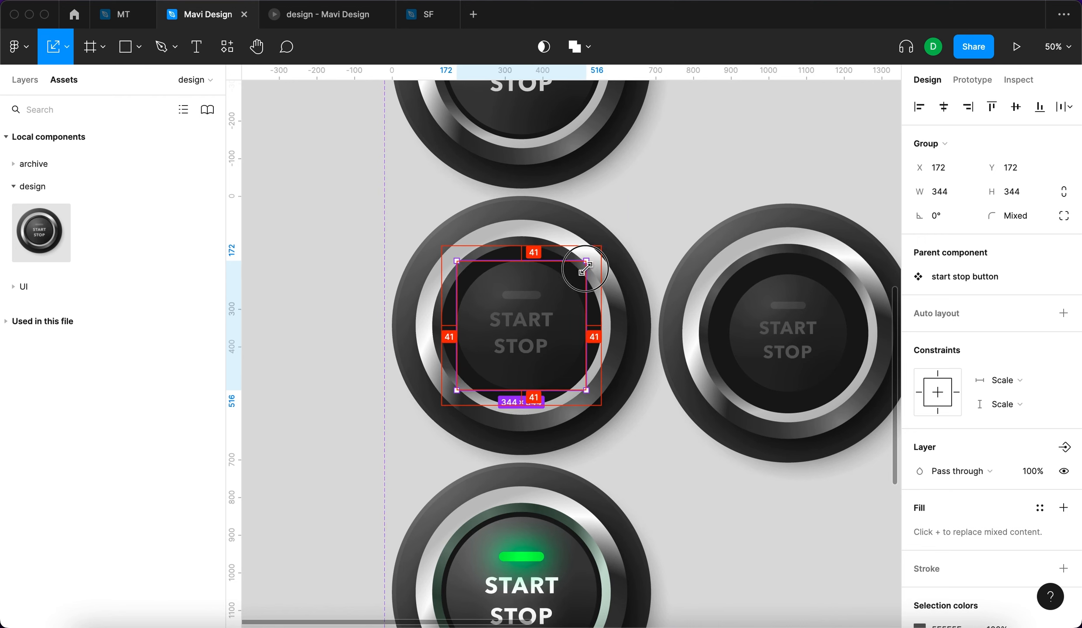
pyautogui.click(845, 284)
pyautogui.moveTo(846, 274); pyautogui.dragTo(851, 273)
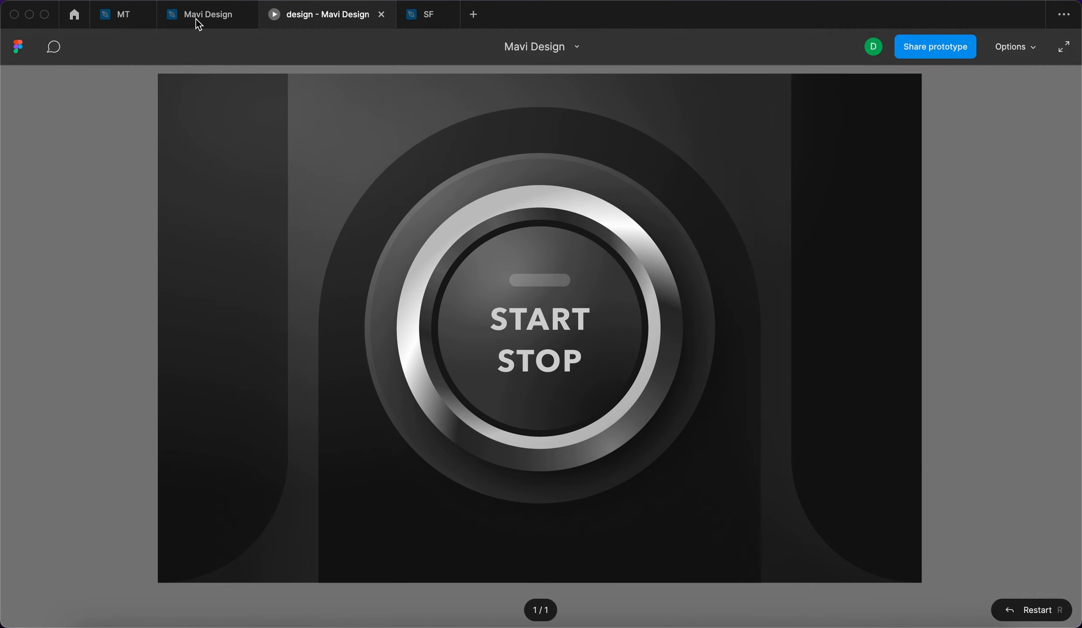
# Set the easing to Ease in back for the pressed down variant's Mouse up and the on variant's While pressing interactions.
pyautogui.click(196, 20)
pyautogui.click(589, 315)
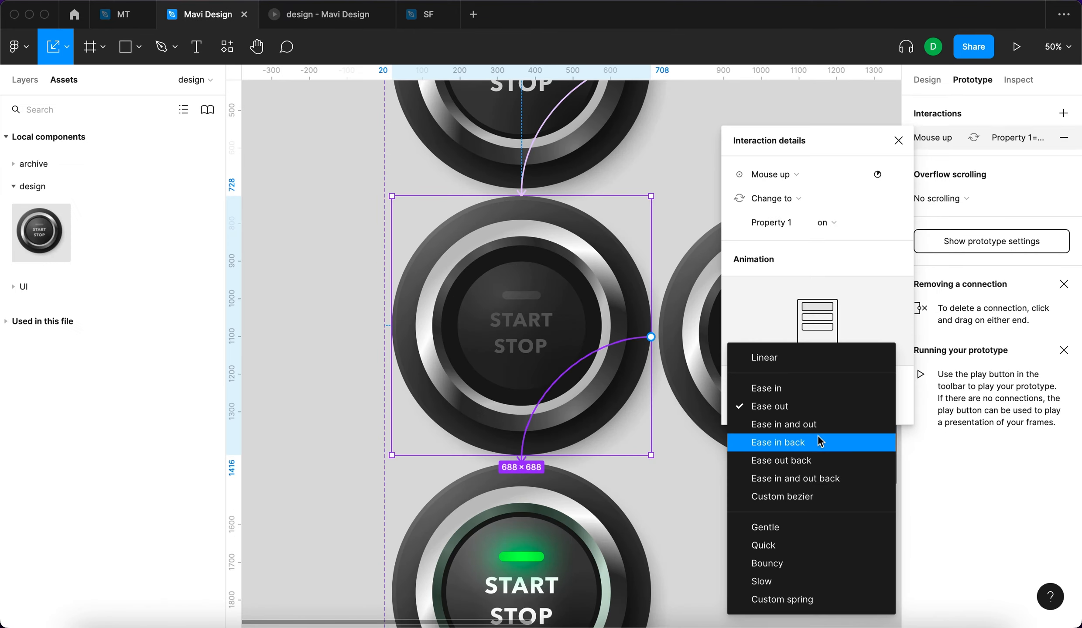
pyautogui.click(818, 436)
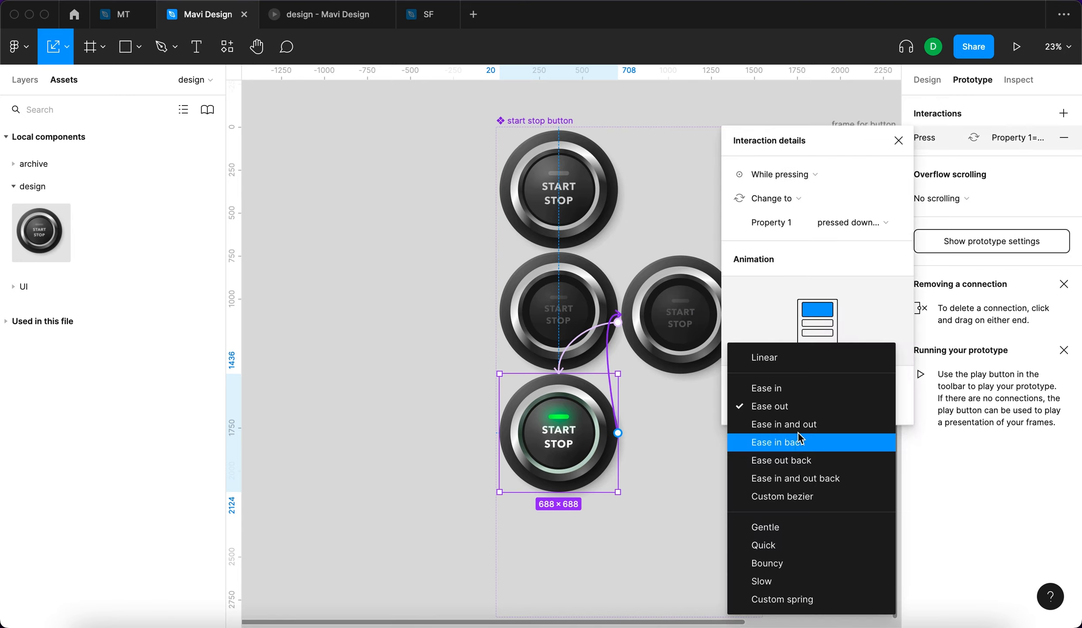
pyautogui.click(797, 432)
# Switch to the prototype and test the refined START/STOP press and release animation through several on and off cycles.
pyautogui.click(354, 21)
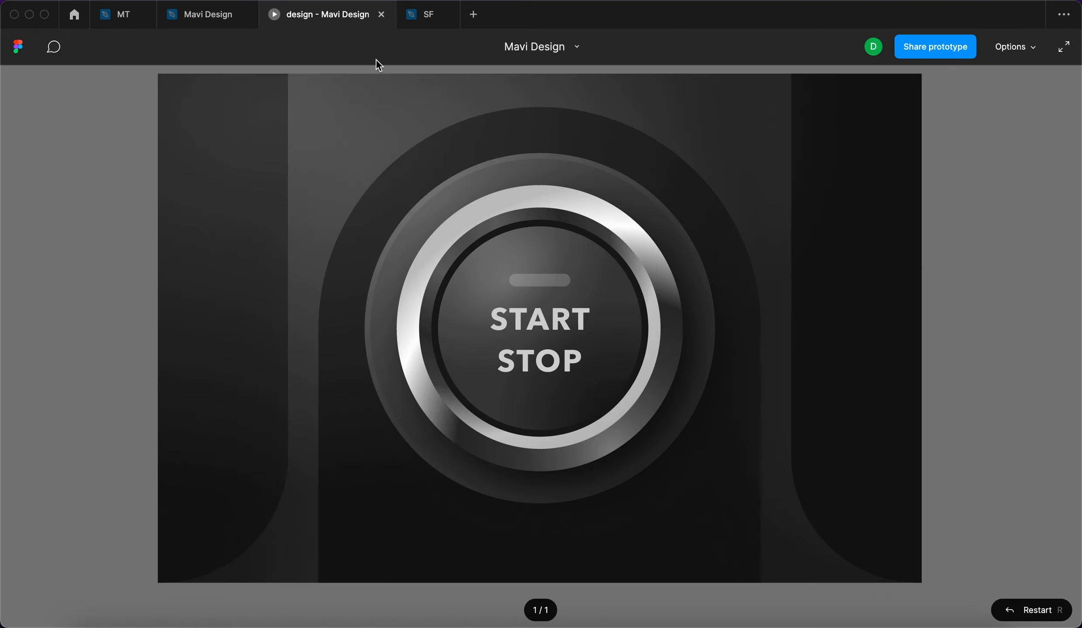
pyautogui.click(621, 344)
pyautogui.click(619, 339)
pyautogui.click(619, 339)
pyautogui.click(619, 339)
pyautogui.click(621, 343)
pyautogui.moveTo(1029, 43)
pyautogui.click(620, 341)
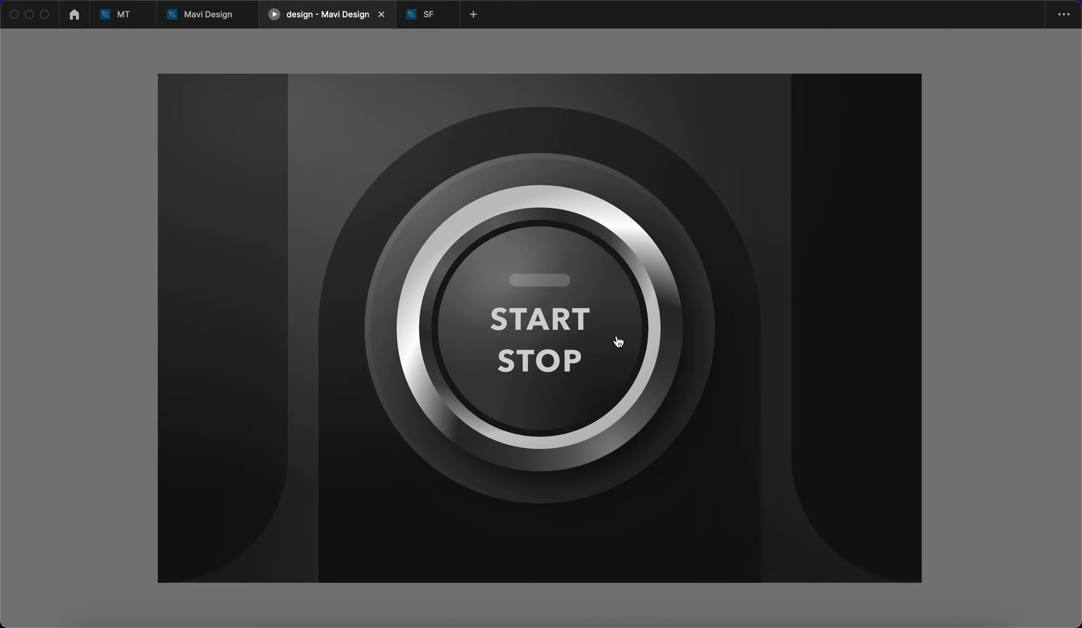
pyautogui.click(627, 339)
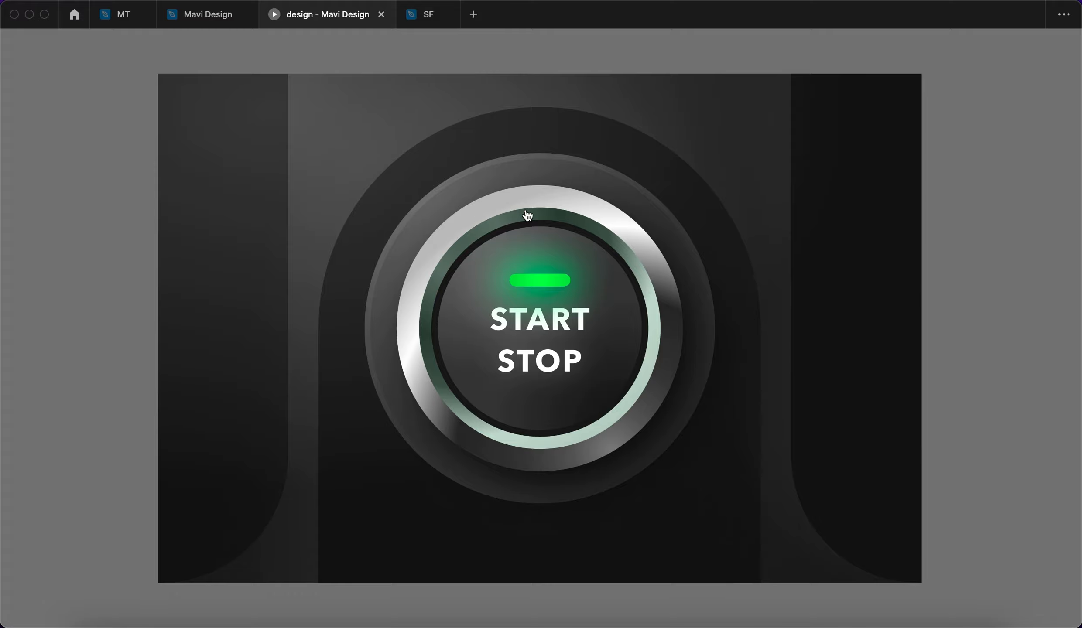
pyautogui.click(617, 376)
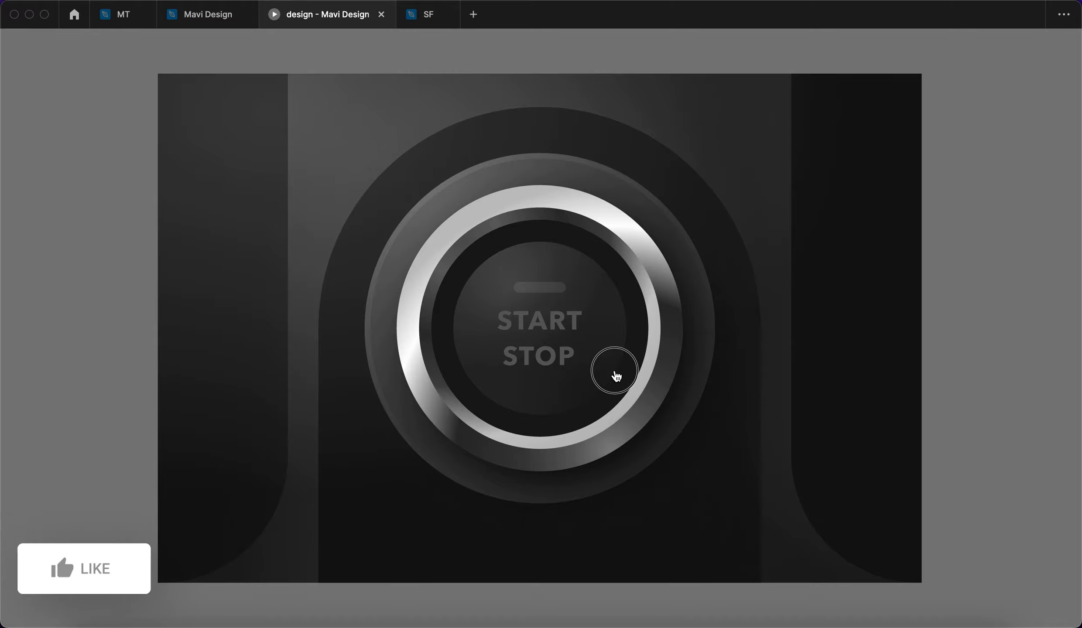
pyautogui.click(612, 325)
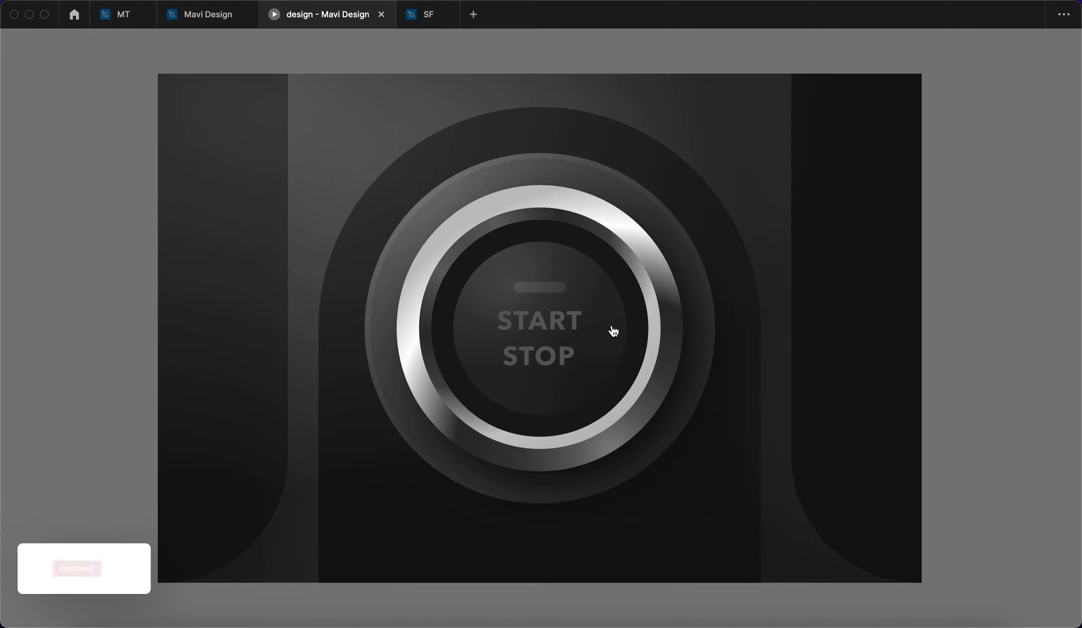